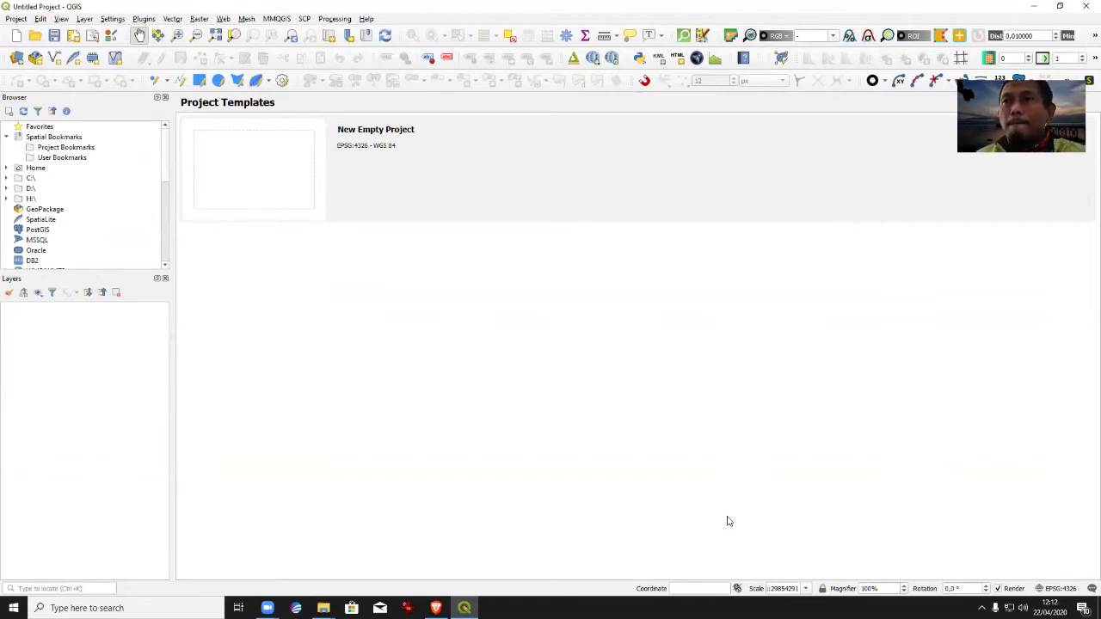
# Load the built-in World Map layer by entering 'world' in the Coordinate box.
pyautogui.click(720, 587)
pyautogui.write('wo')
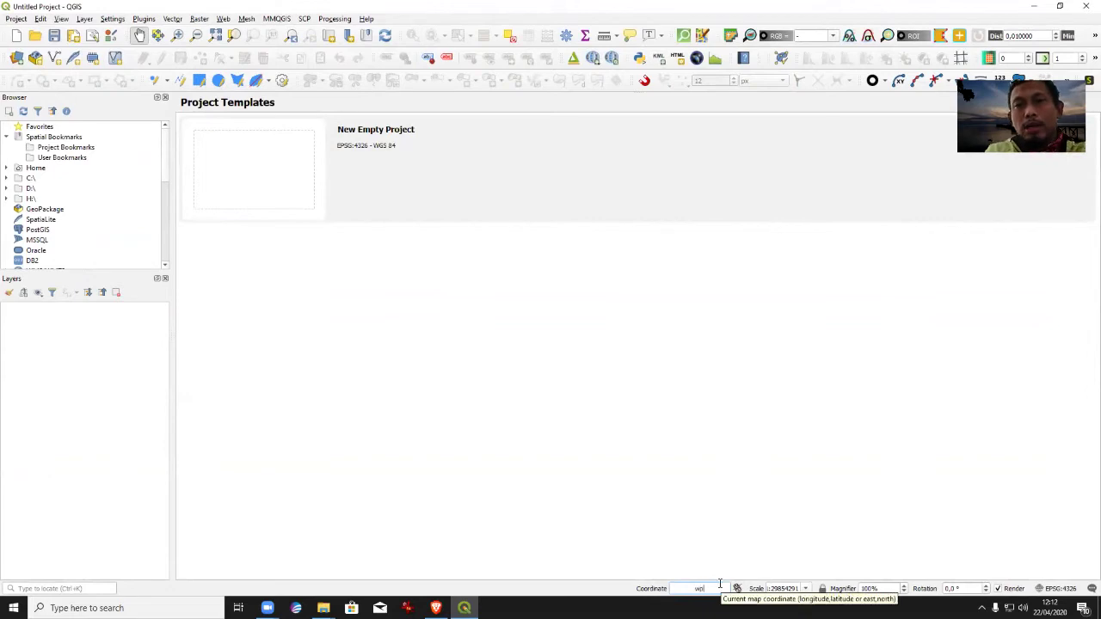
pyautogui.write('rld')
pyautogui.press('Return')
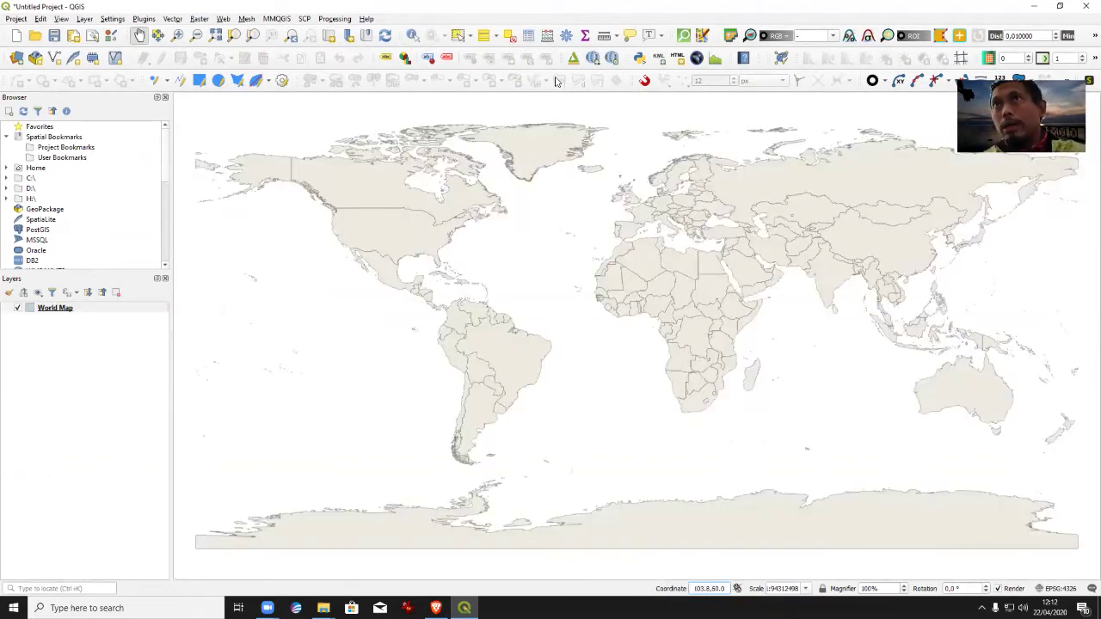
# Zoom in on Indonesia down to the strait between southern Sumatra and western Java.
pyautogui.click(177, 36)
pyautogui.moveTo(884, 330); pyautogui.dragTo(905, 361)
pyautogui.moveTo(583, 290); pyautogui.dragTo(745, 393)
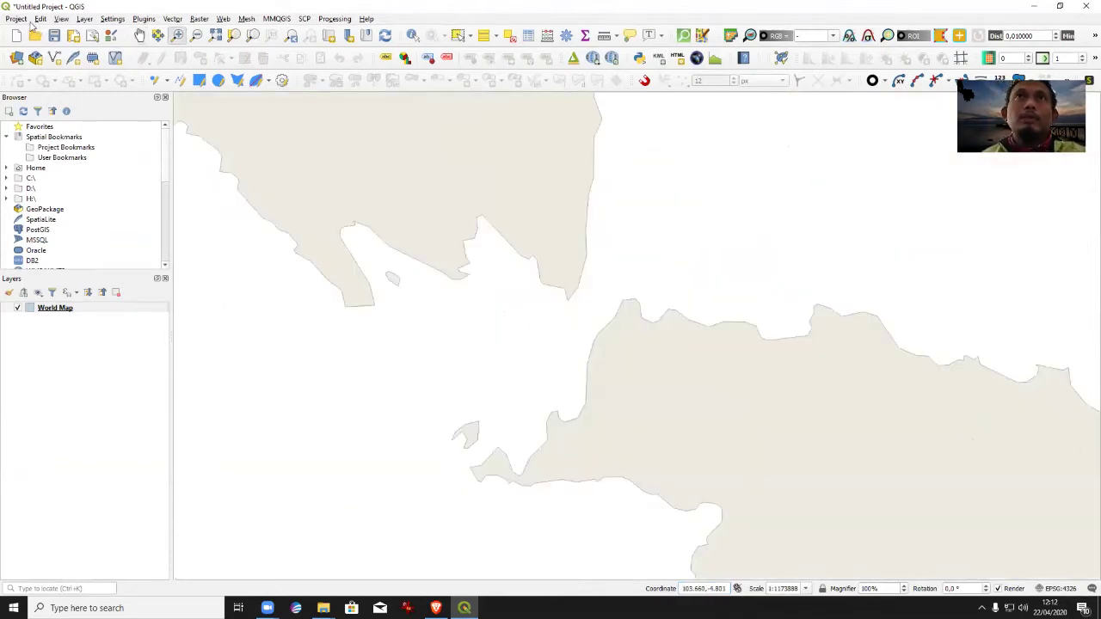
pyautogui.click(84, 19)
# Add the 'jalan ke pahawang' ESRI Shapefile from the PAHAWANG folder as a vector layer.
pyautogui.moveTo(172, 58)
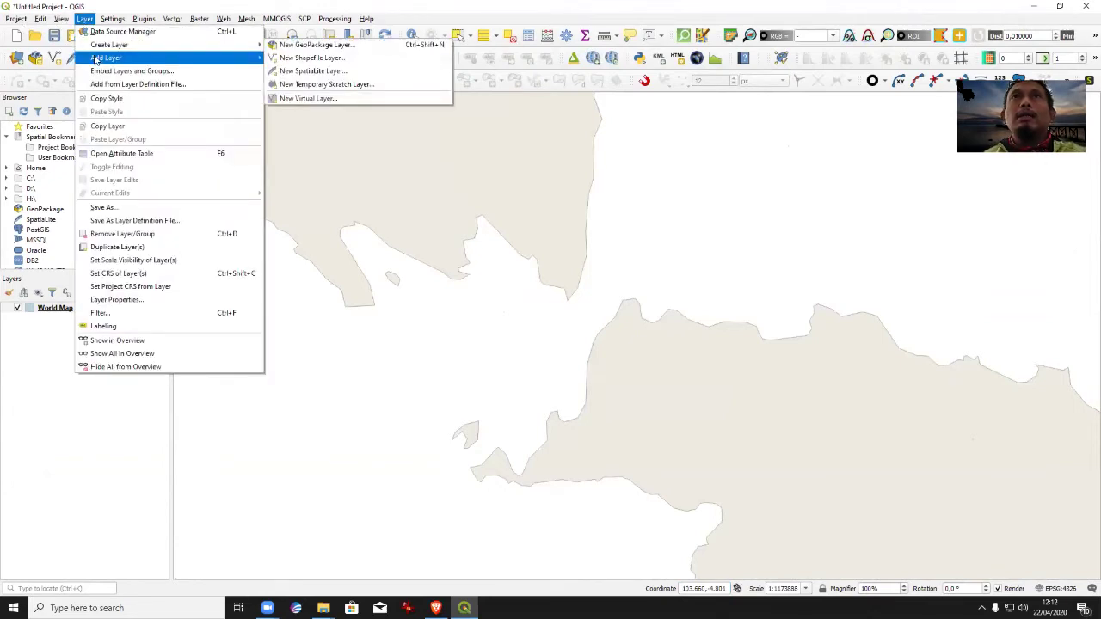
pyautogui.click(306, 58)
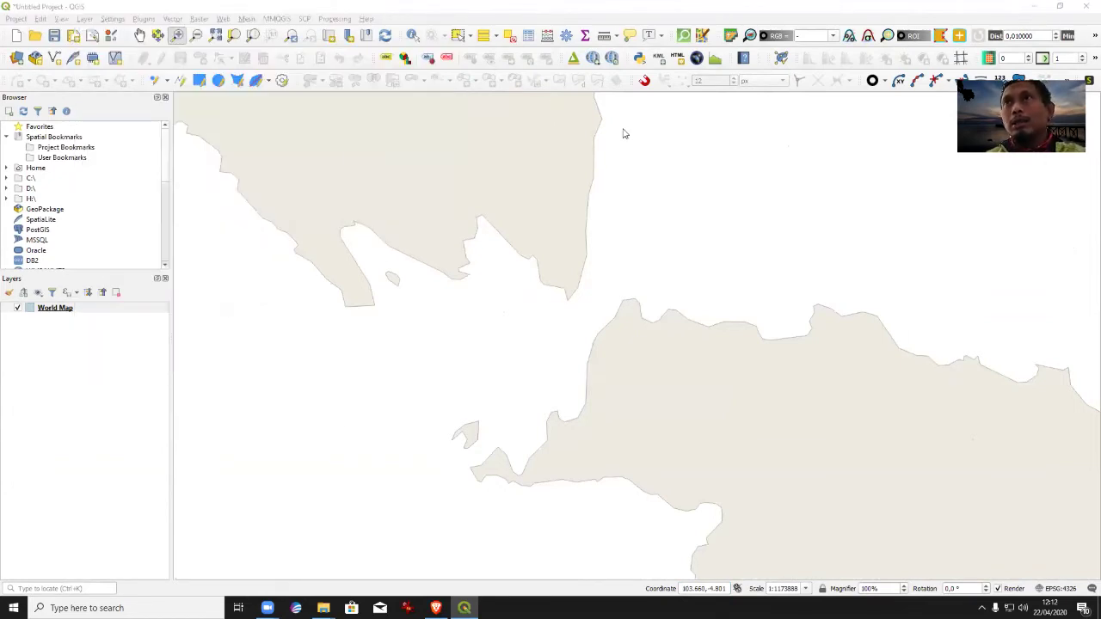
pyautogui.click(891, 185)
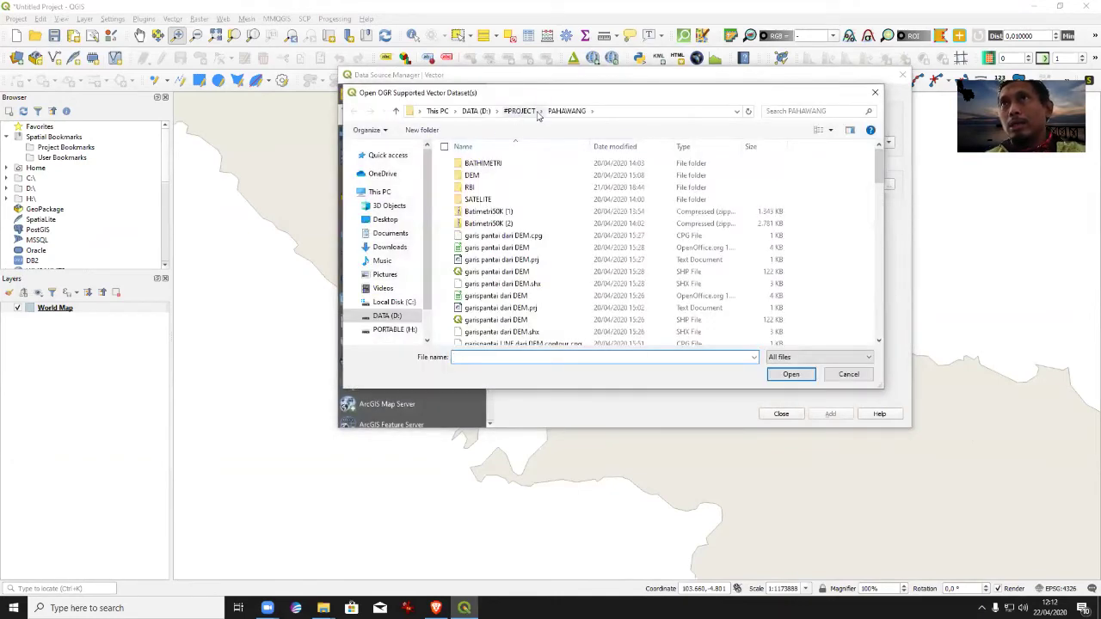
pyautogui.scroll(-1, 738, 300)
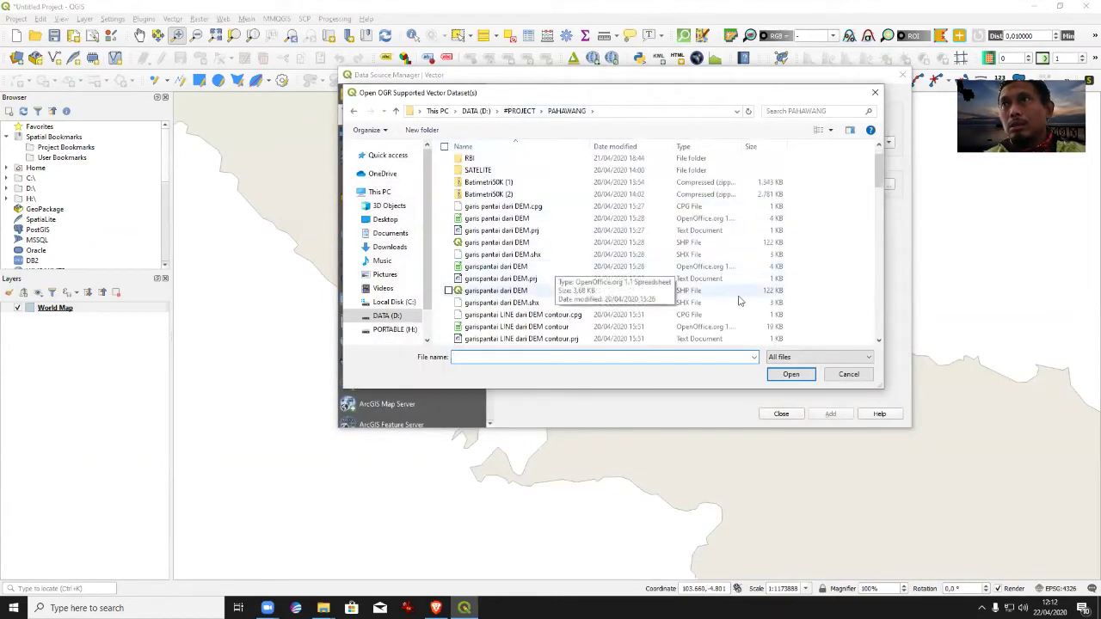
pyautogui.click(818, 357)
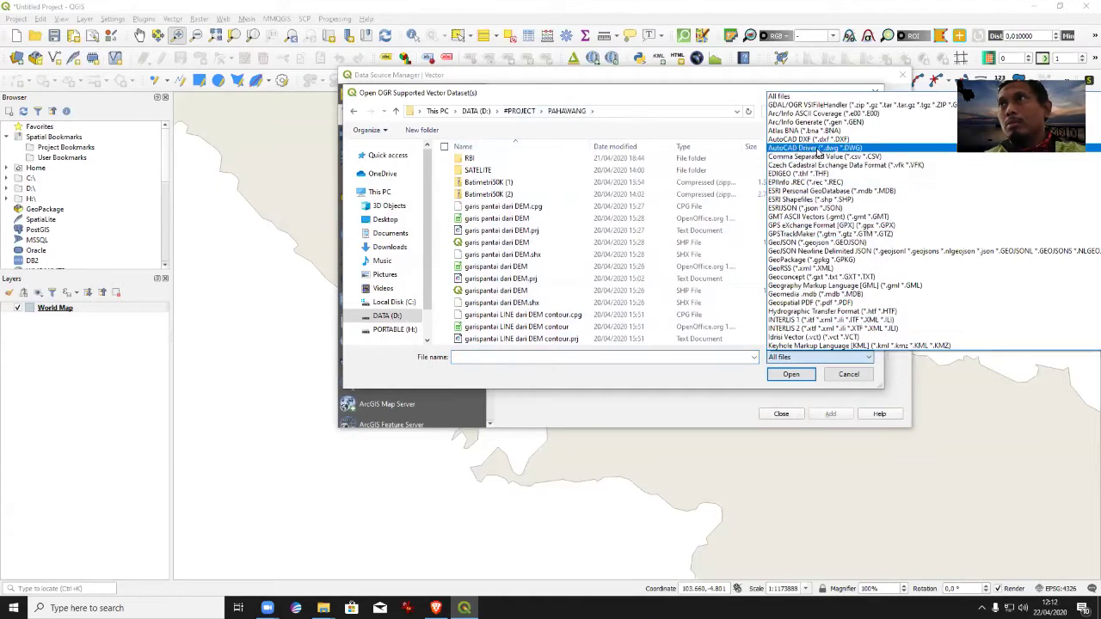
pyautogui.click(830, 201)
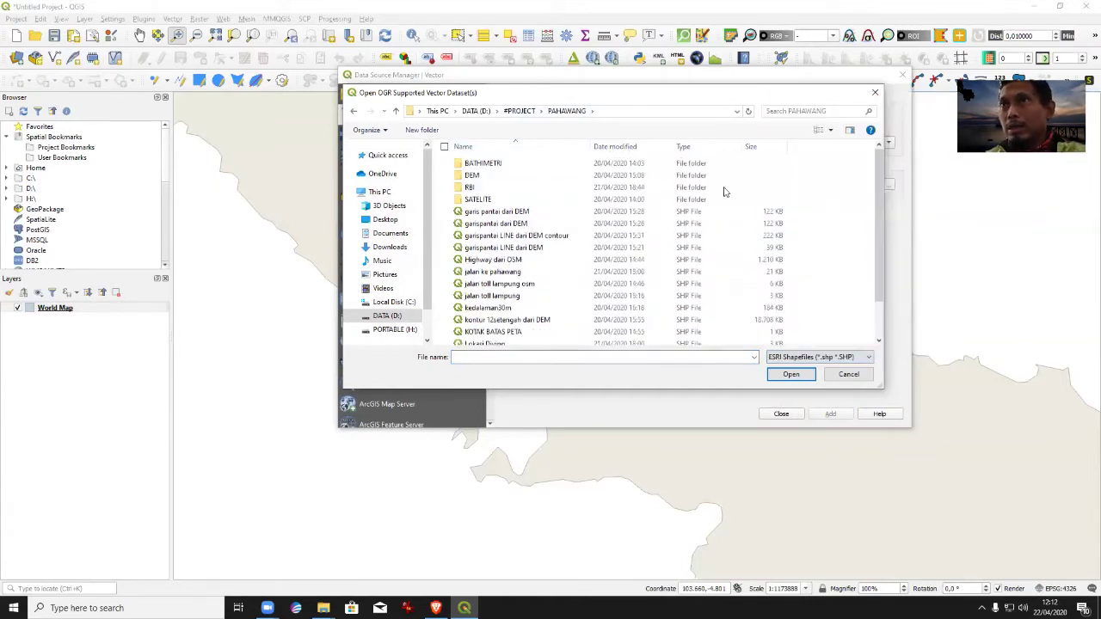
pyautogui.scroll(-1, 516, 284)
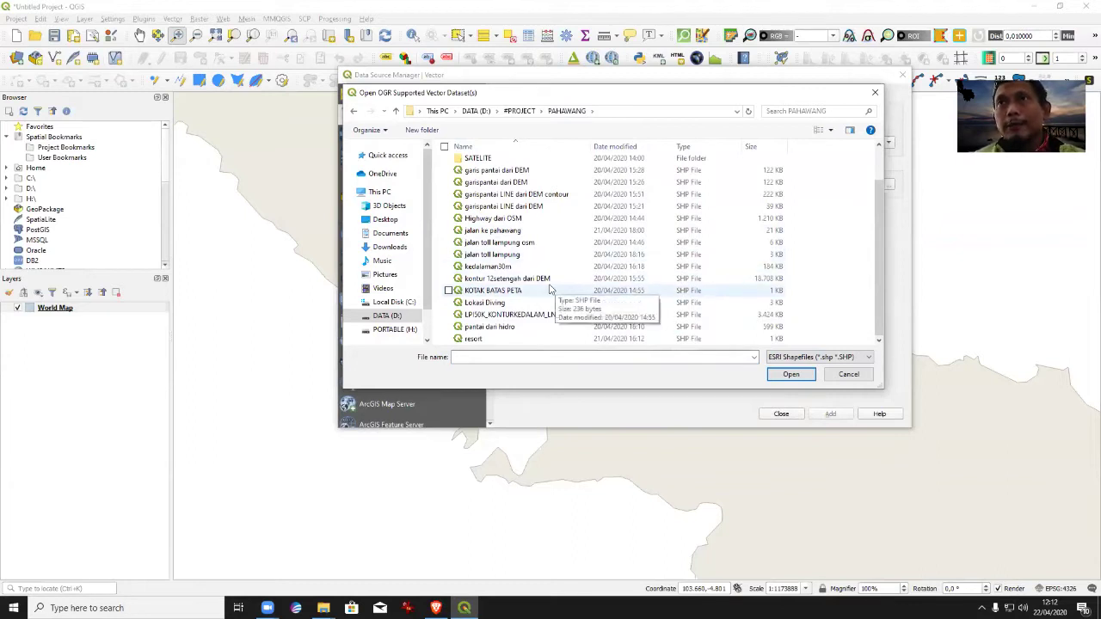
pyautogui.doubleClick(512, 231)
pyautogui.click(827, 416)
pyautogui.click(779, 416)
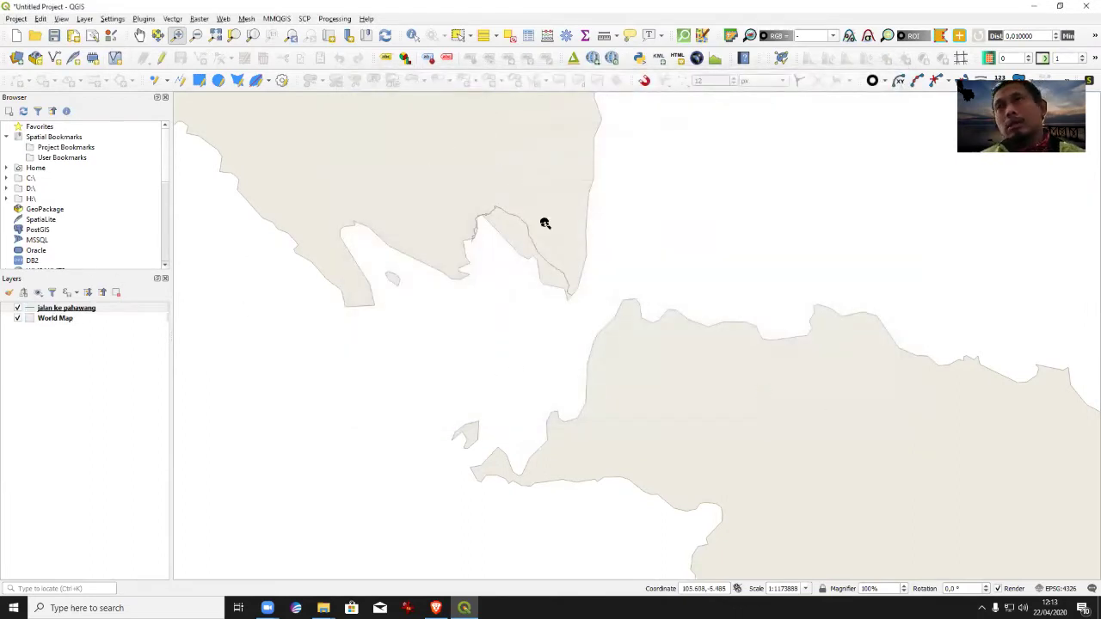
# Hide World Map and add Bing Satellite from QuickMapServices as the basemap.
pyautogui.click(17, 319)
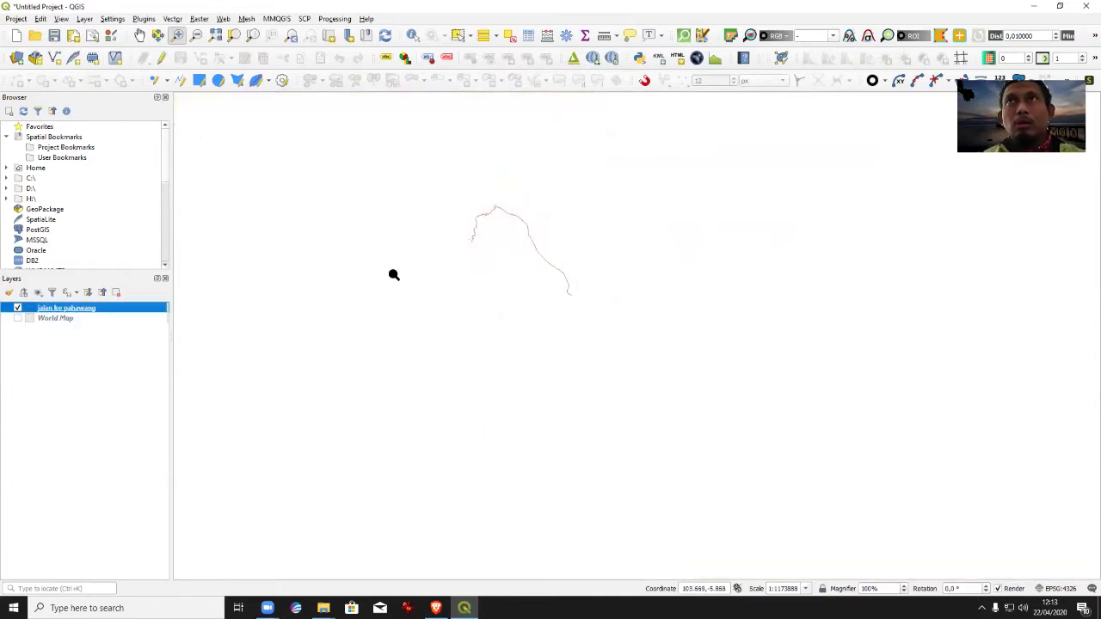
pyautogui.click(593, 59)
pyautogui.moveTo(607, 101)
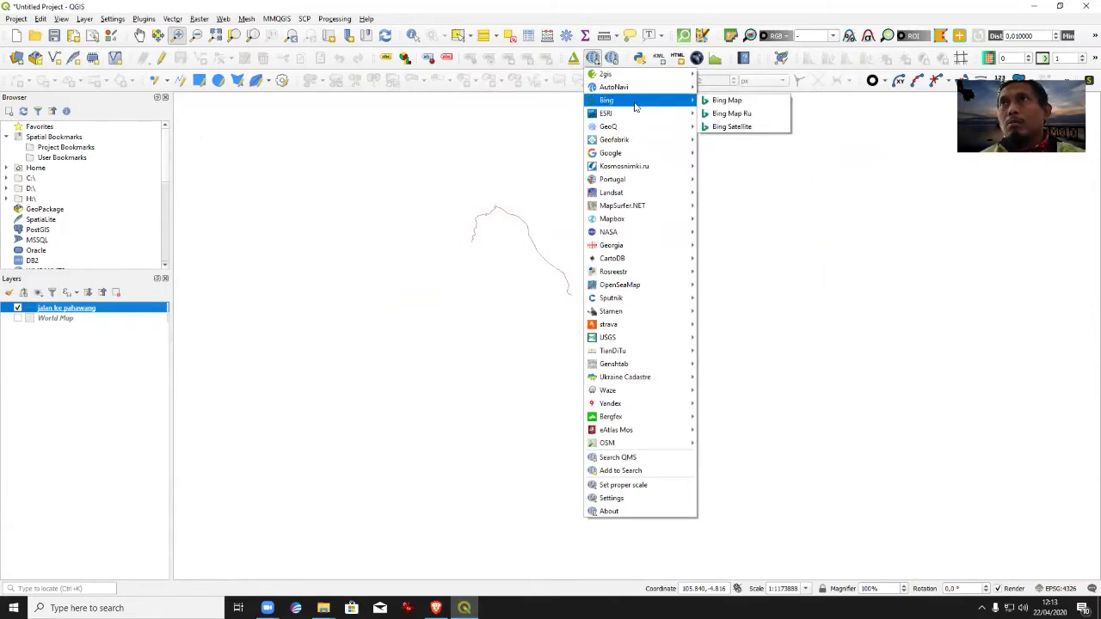
pyautogui.click(729, 126)
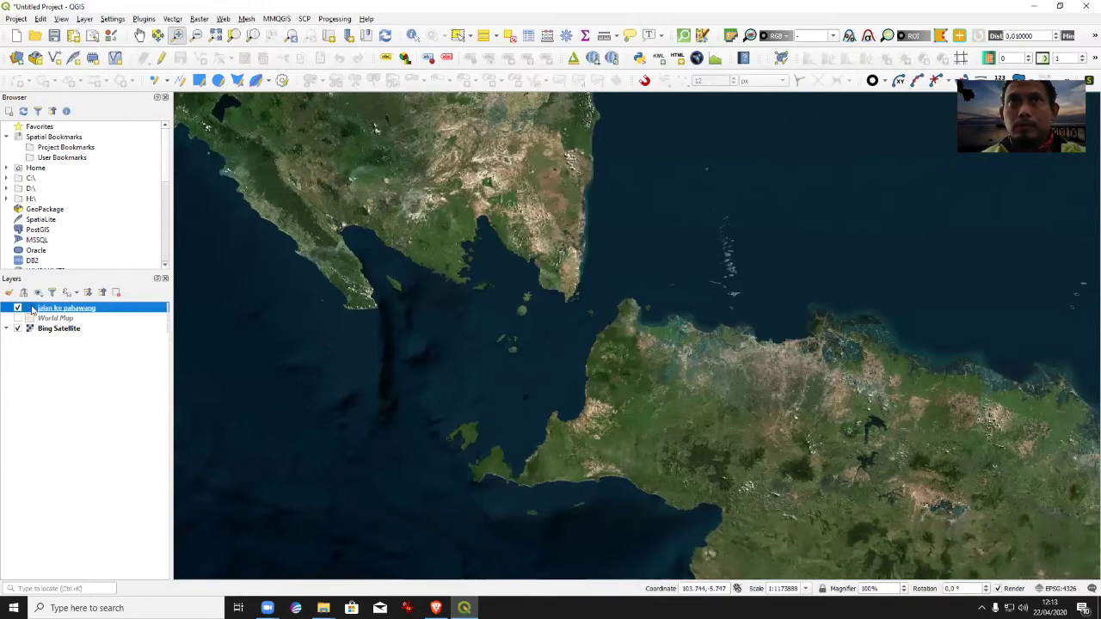
# Set the jalan ke pahawang line width to 1.06 and zoom to the islands at its end.
pyautogui.doubleClick(35, 309)
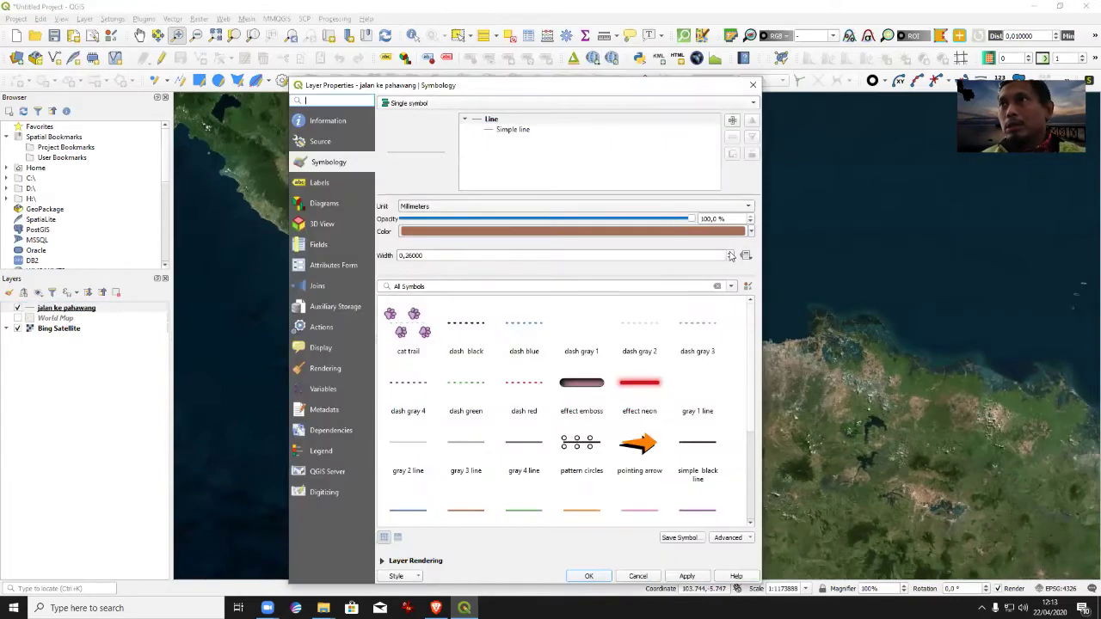
pyautogui.click(728, 252)
pyautogui.click(729, 252)
pyautogui.click(729, 252)
pyautogui.click(728, 252)
pyautogui.click(687, 576)
pyautogui.click(588, 576)
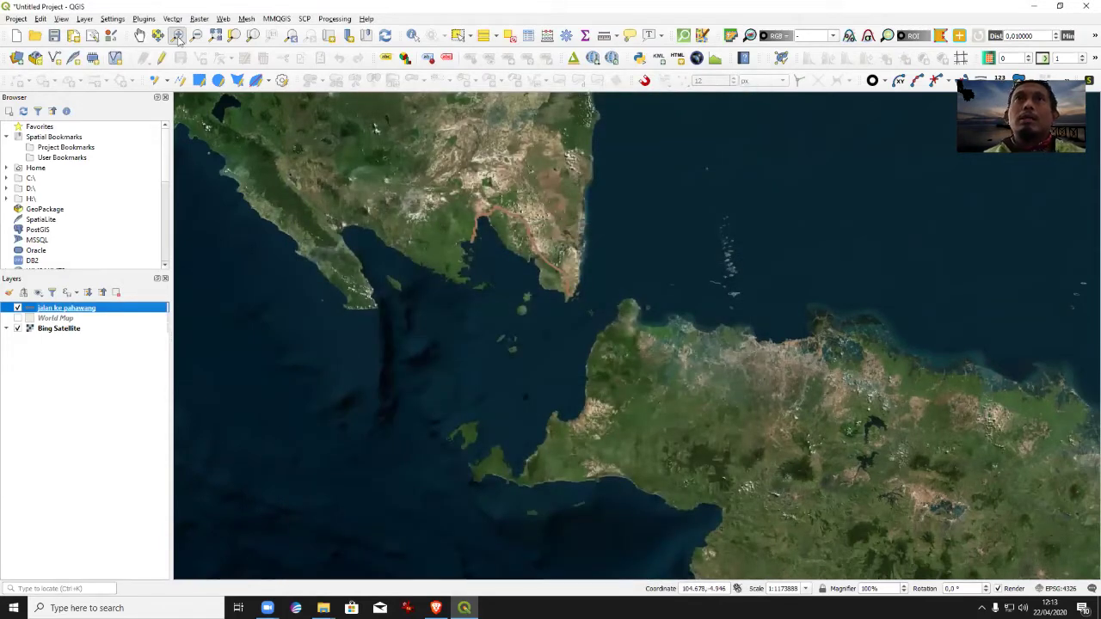
pyautogui.moveTo(449, 197); pyautogui.dragTo(616, 338)
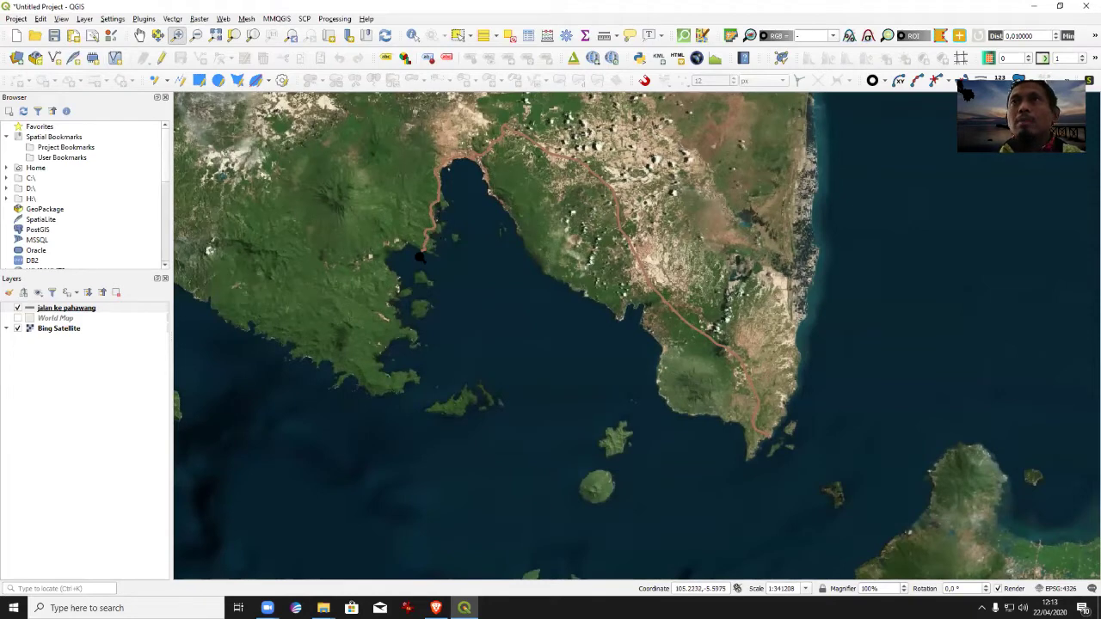
pyautogui.moveTo(380, 220); pyautogui.dragTo(516, 332)
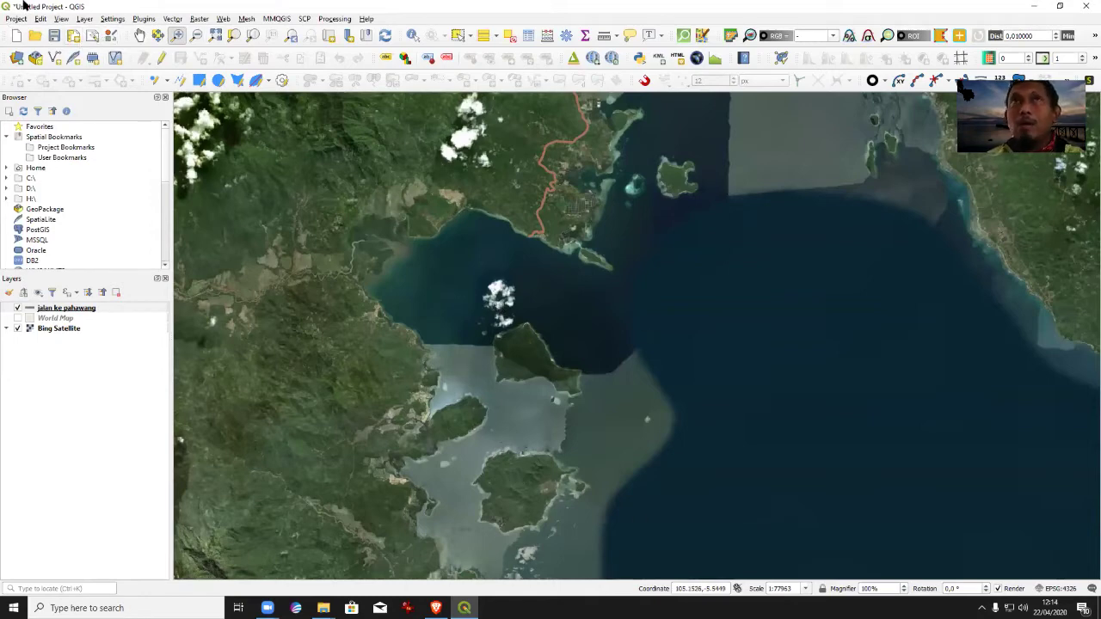
# Add resort.shp from the PAHAWANG folder as a point layer above the road.
pyautogui.click(84, 19)
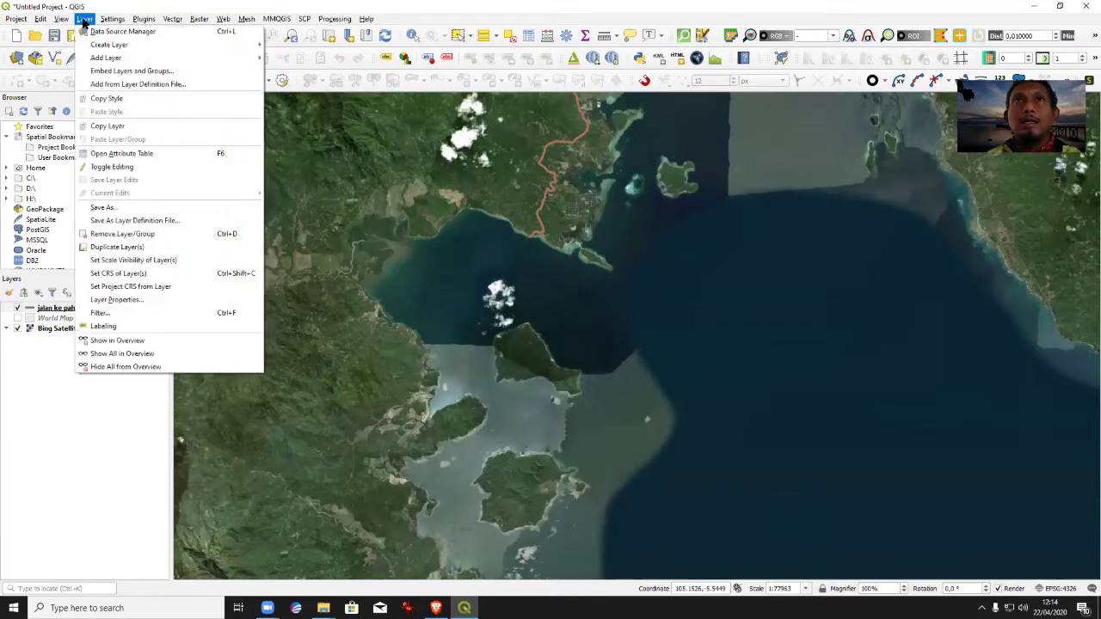
pyautogui.moveTo(106, 57)
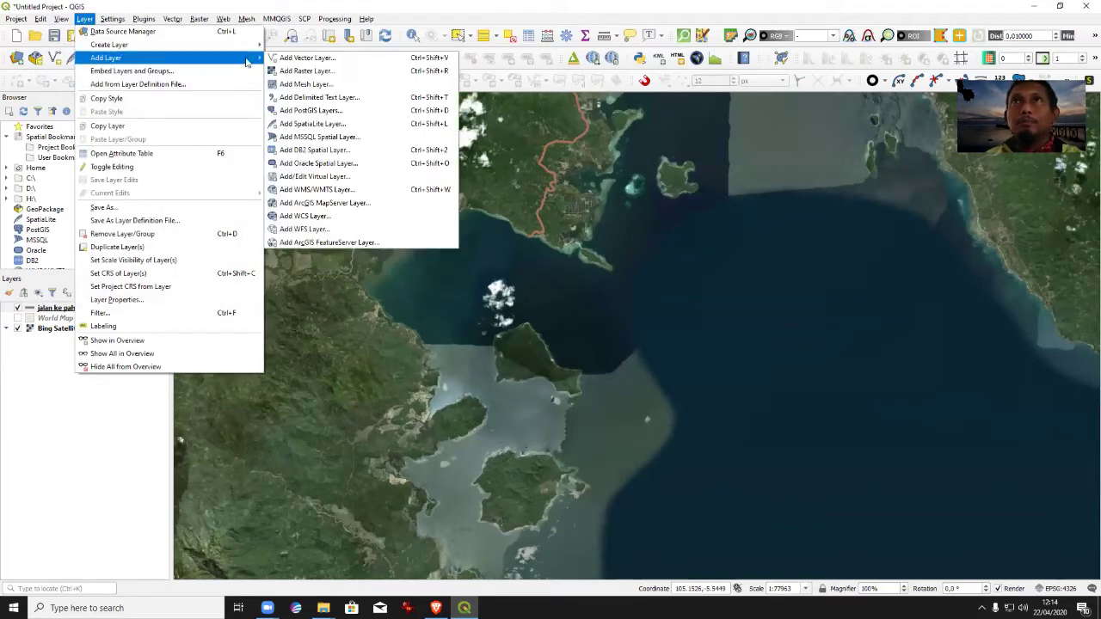
pyautogui.click(288, 61)
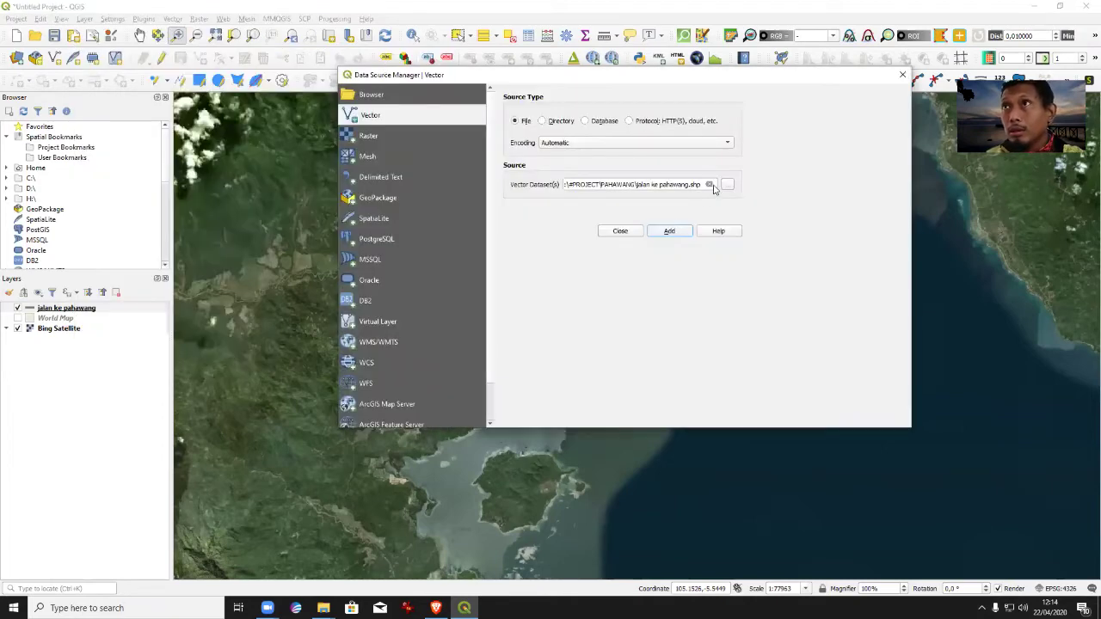
pyautogui.click(888, 186)
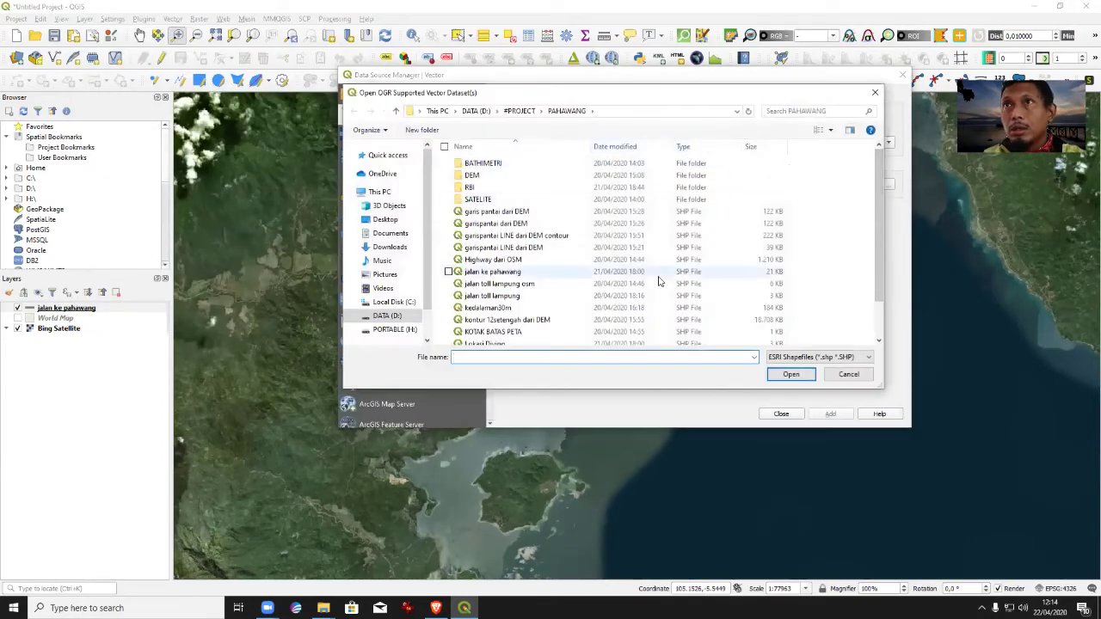
pyautogui.click(475, 340)
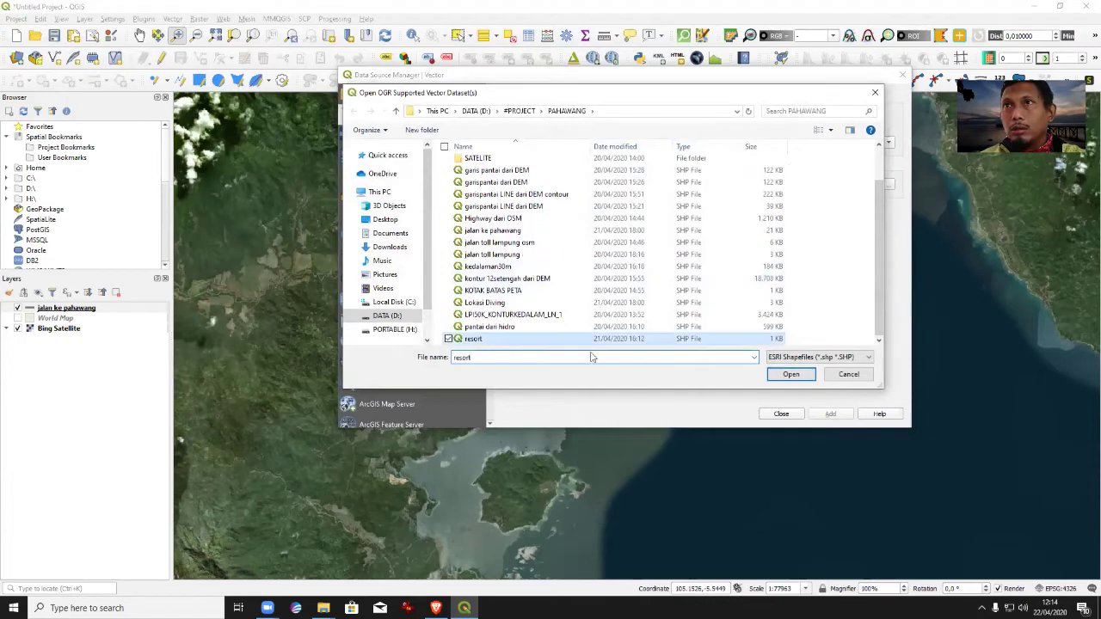
pyautogui.click(792, 376)
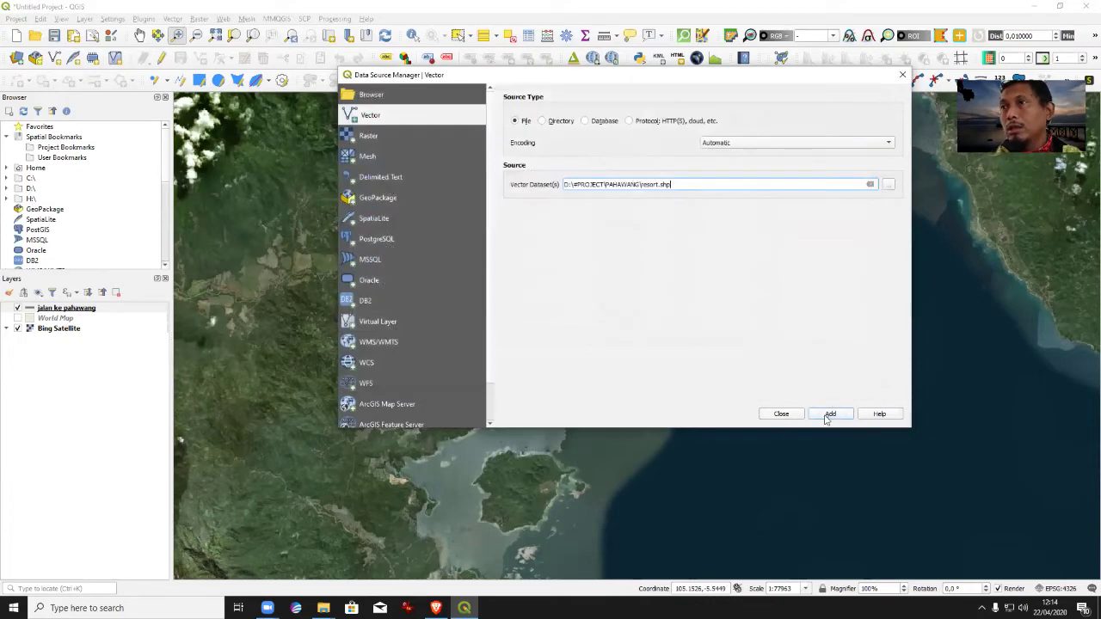
pyautogui.click(830, 414)
pyautogui.click(781, 414)
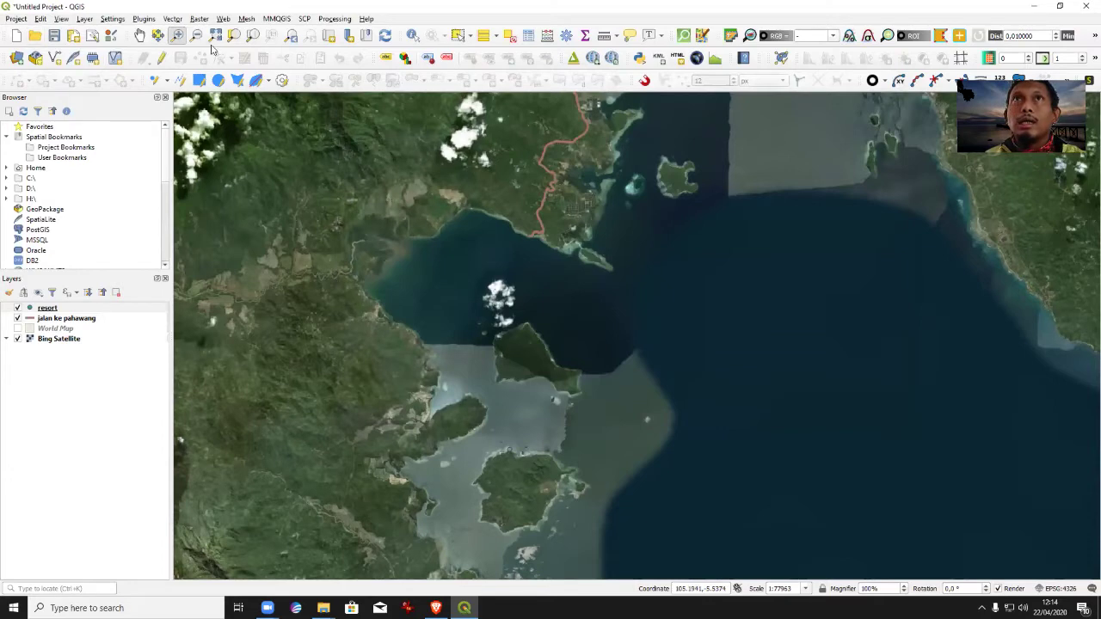
# Zoom in on the southern island and give the resort layer a topo camp marker.
pyautogui.click(176, 39)
pyautogui.moveTo(442, 430); pyautogui.dragTo(626, 571)
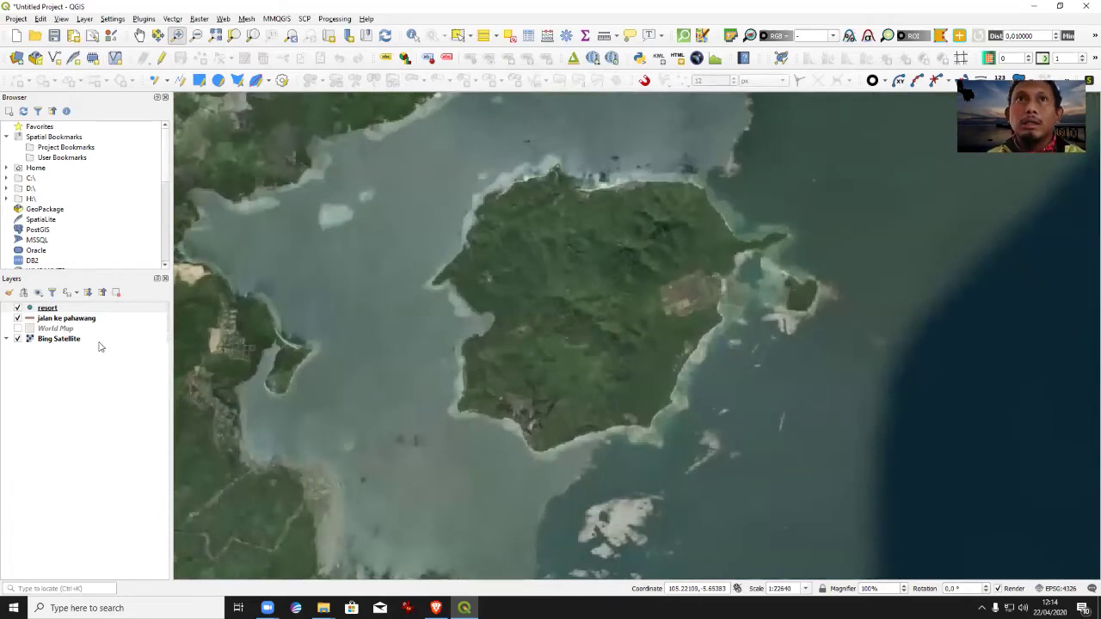
pyautogui.doubleClick(43, 307)
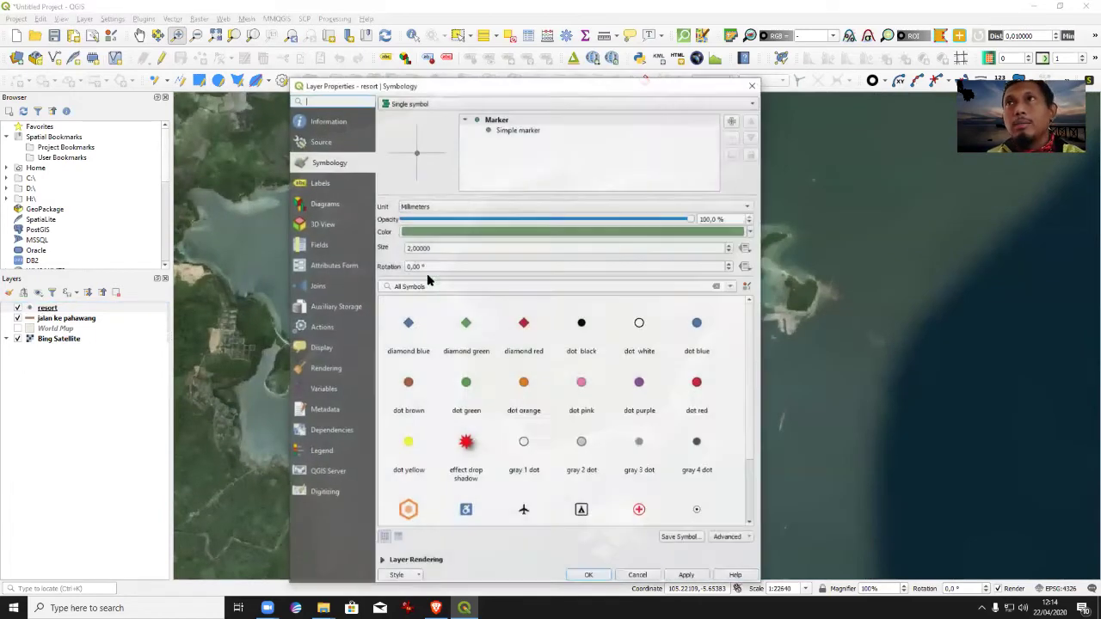
pyautogui.click(582, 510)
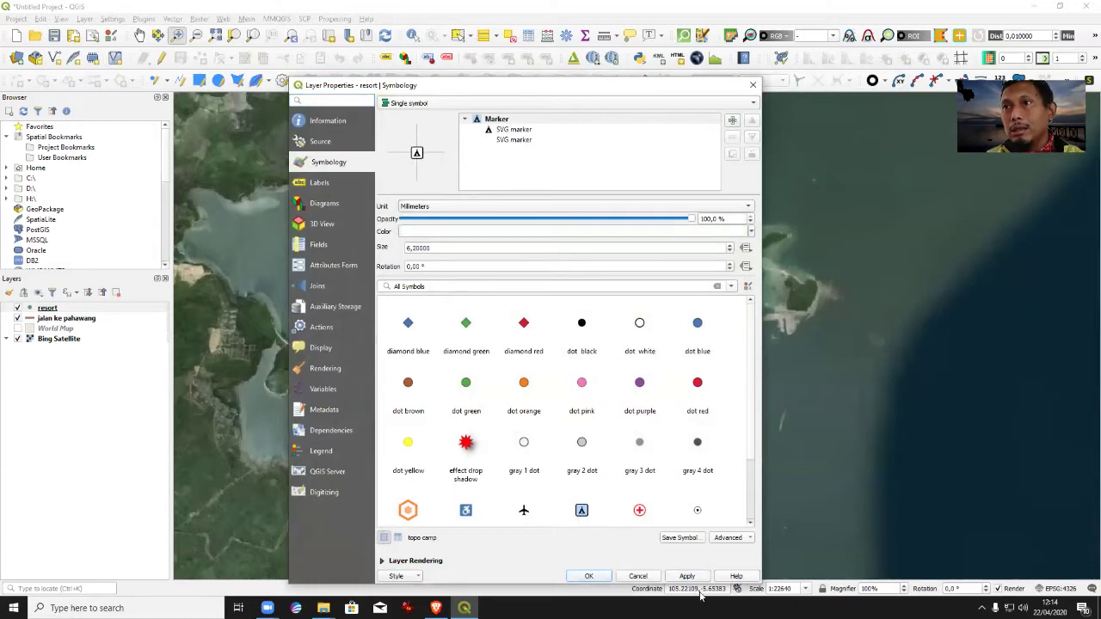
pyautogui.click(589, 576)
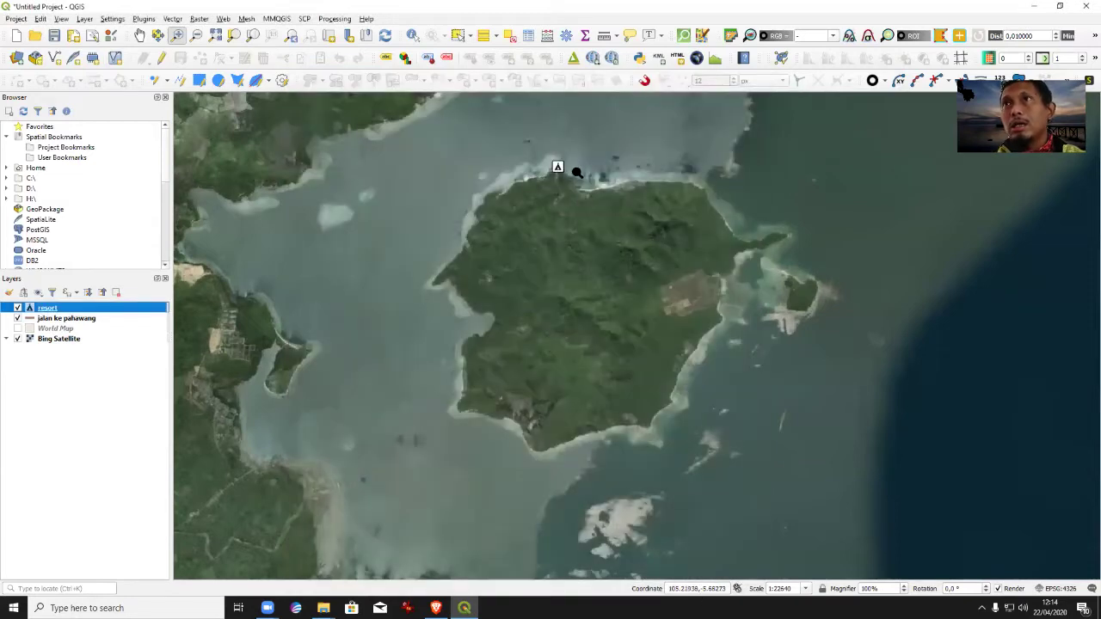
# Pan and zoom to about 1:72879 around the resort island, then select the resort layer.
pyautogui.click(139, 35)
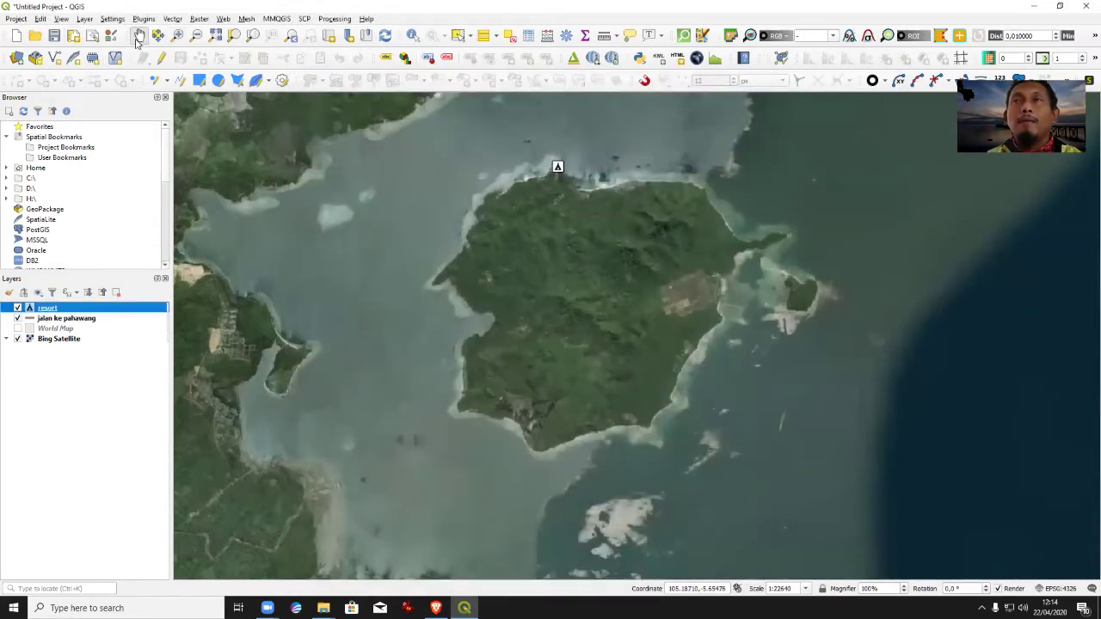
pyautogui.moveTo(646, 293); pyautogui.dragTo(647, 401)
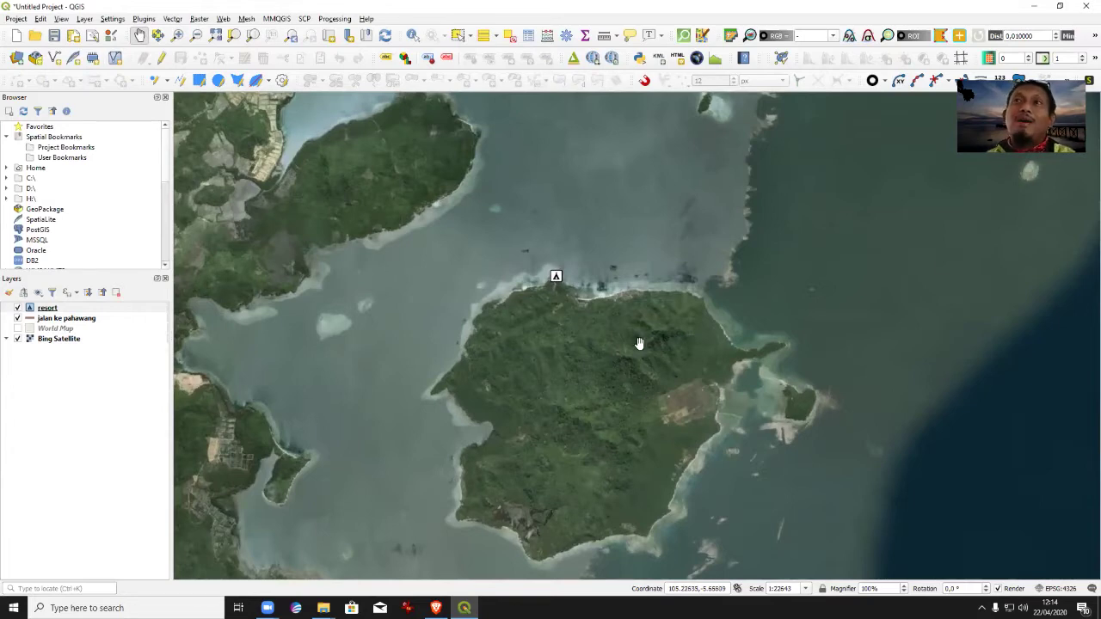
pyautogui.moveTo(645, 337); pyautogui.dragTo(659, 435)
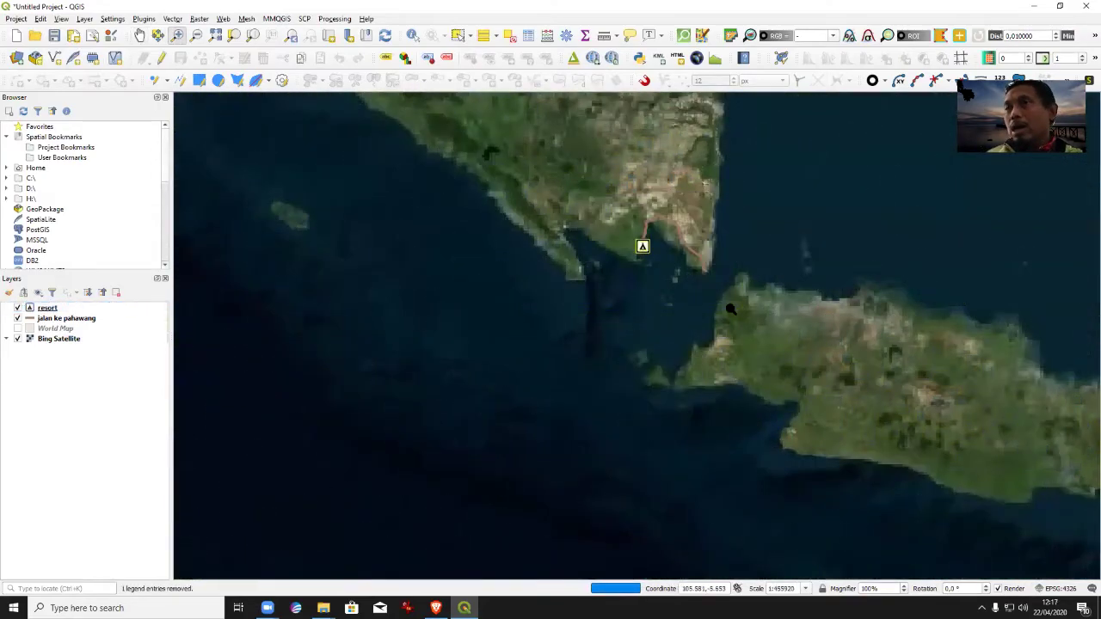
pyautogui.scroll(2, 682, 424)
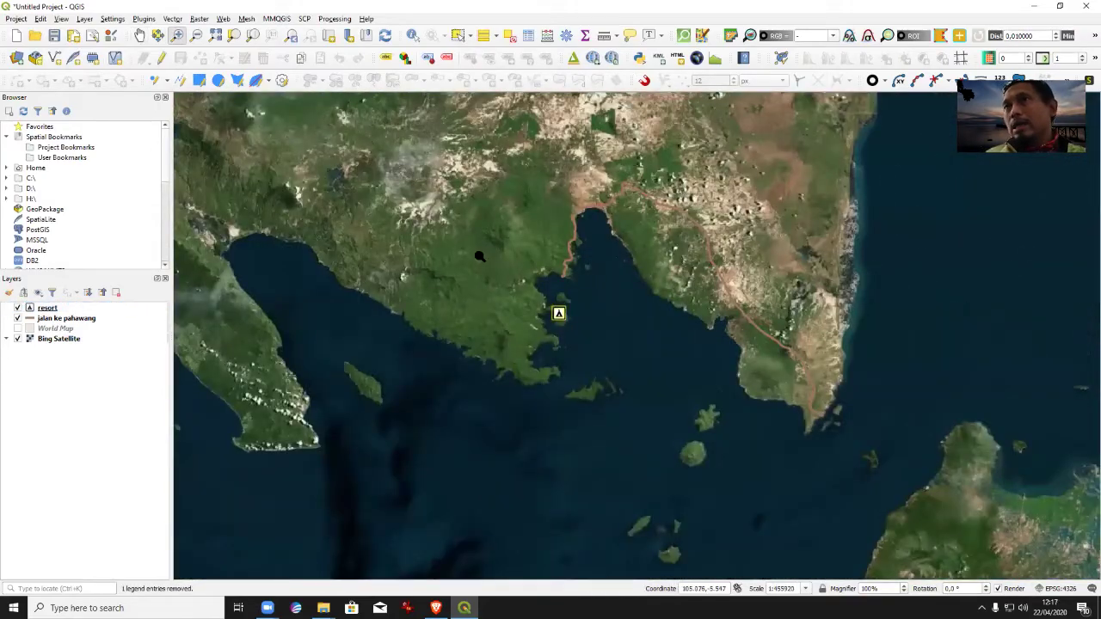
pyautogui.scroll(1, 732, 384)
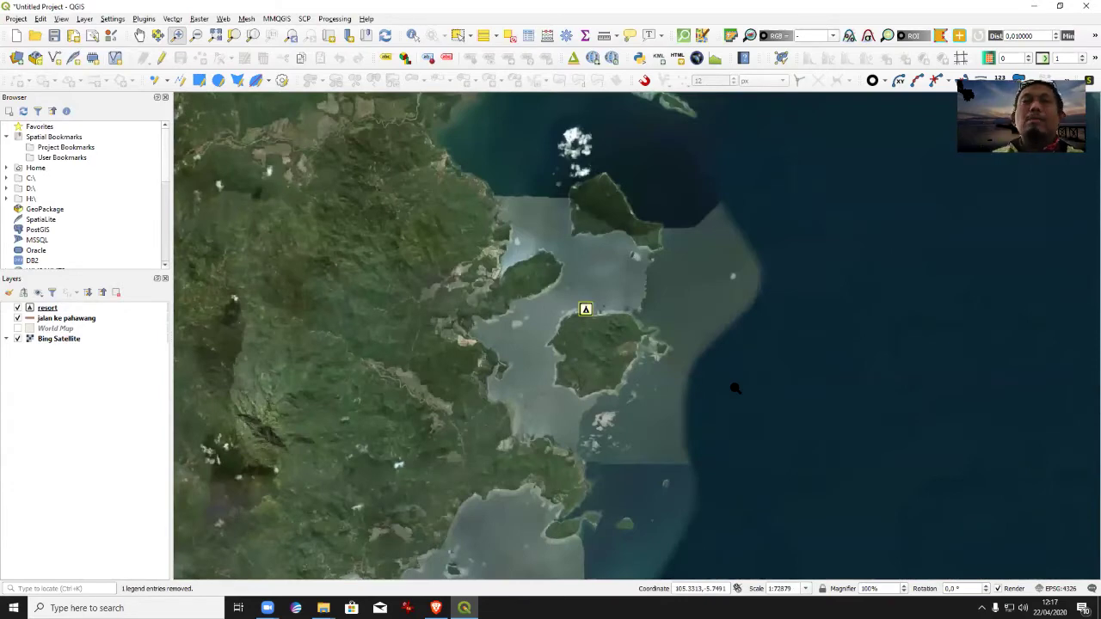
pyautogui.click(54, 309)
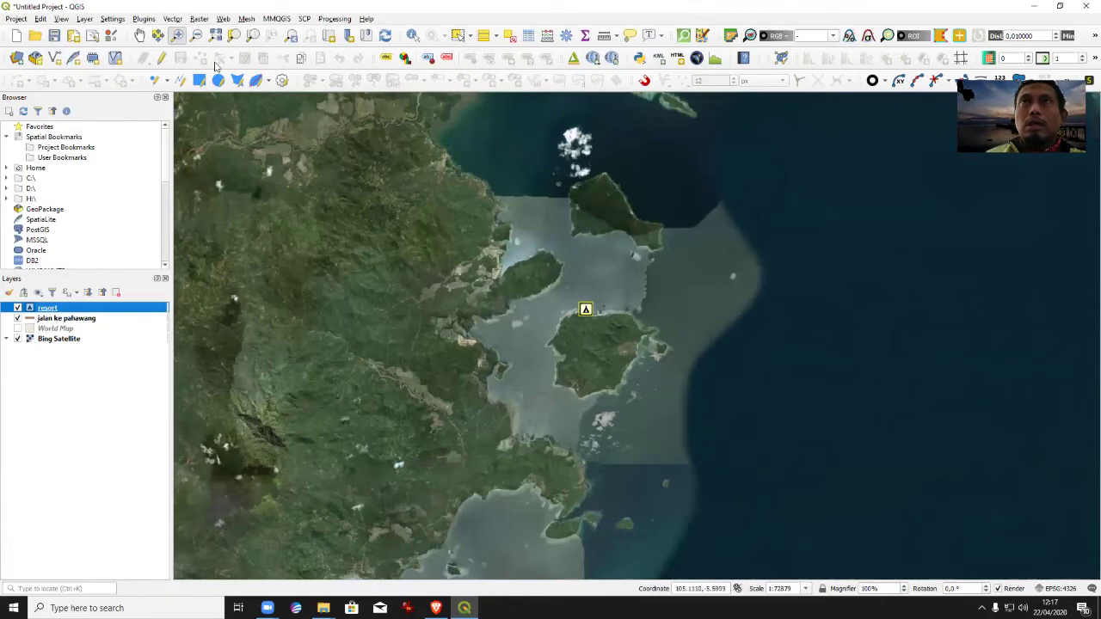
# Open Vector > Geoprocessing Tools > Buffer with resort as the input layer.
pyautogui.click(174, 21)
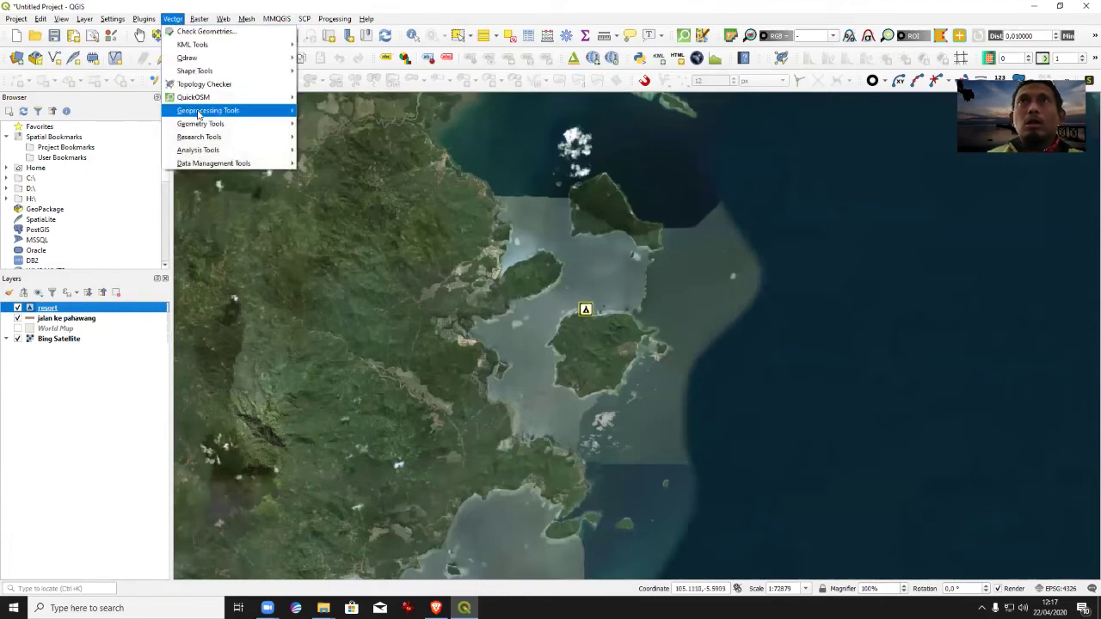
pyautogui.moveTo(201, 124)
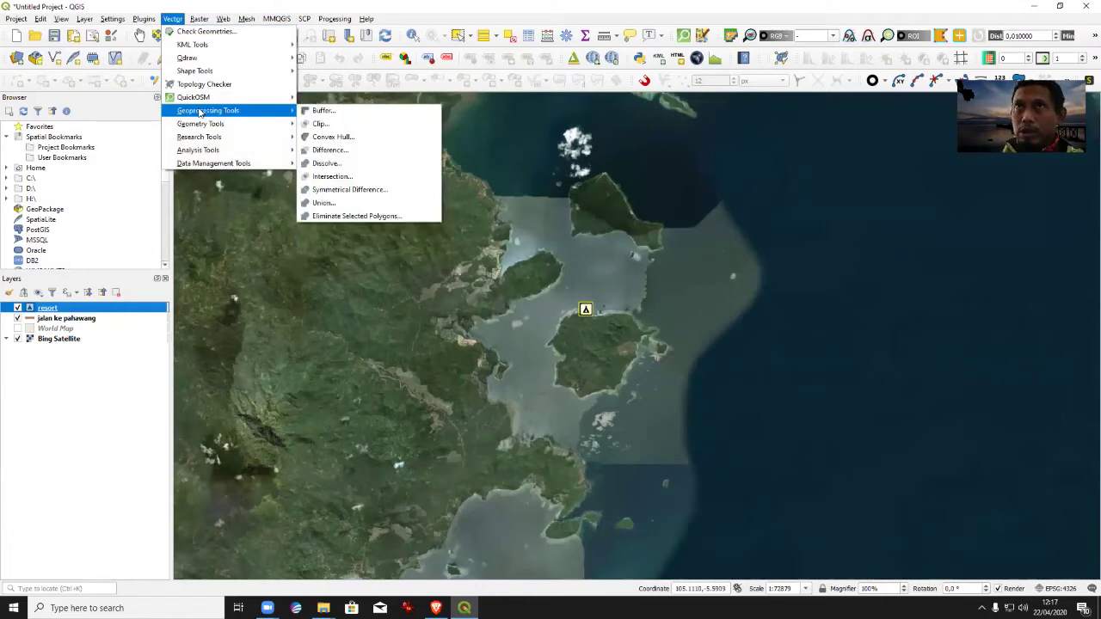
pyautogui.click(313, 112)
pyautogui.click(508, 319)
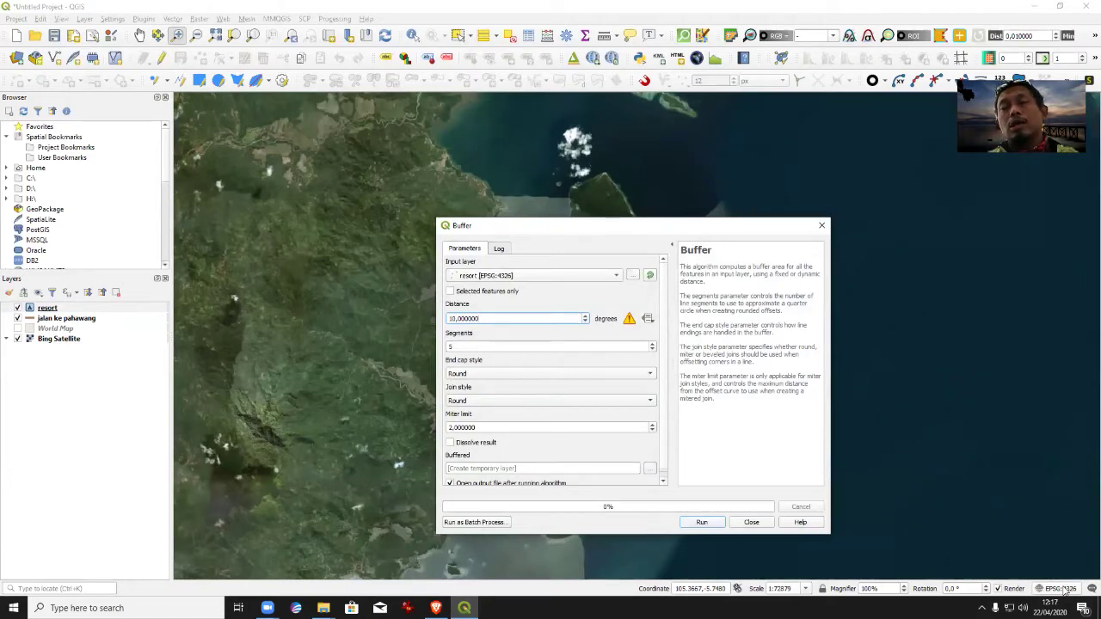
# After checking the project CRS, run a 0.05-degree, 10-segment buffer around the resort.
pyautogui.click(1065, 590)
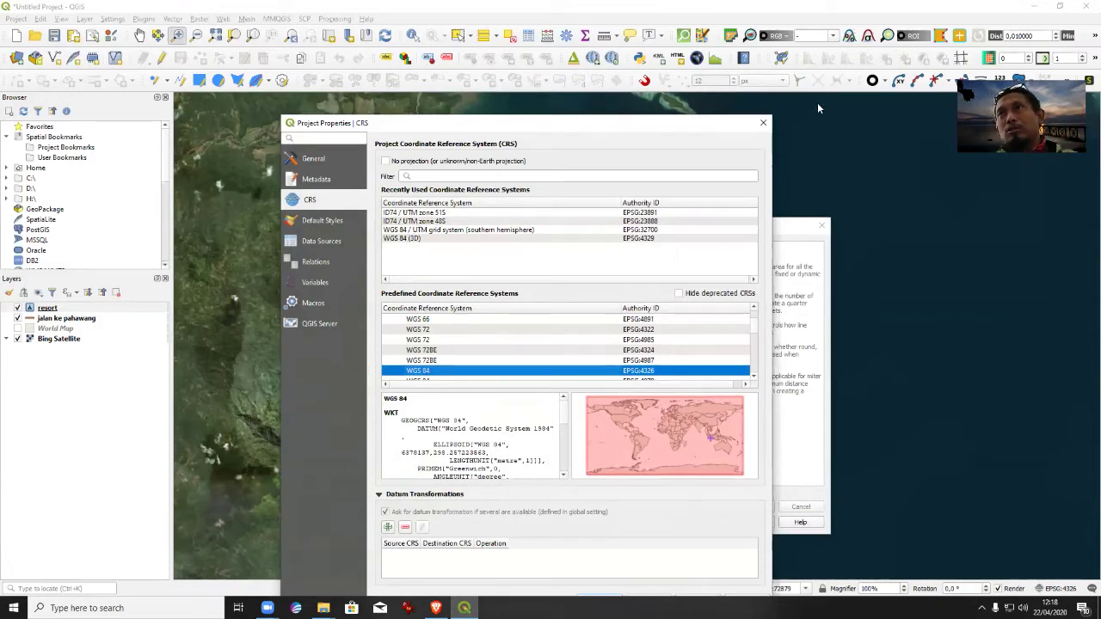
pyautogui.click(763, 123)
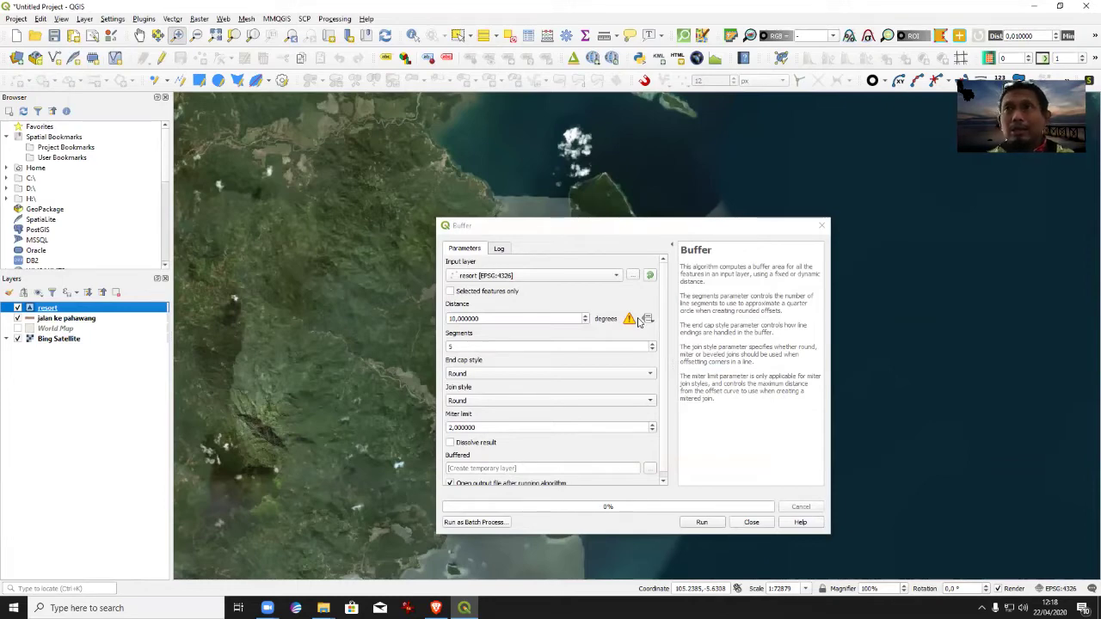
pyautogui.doubleClick(491, 318)
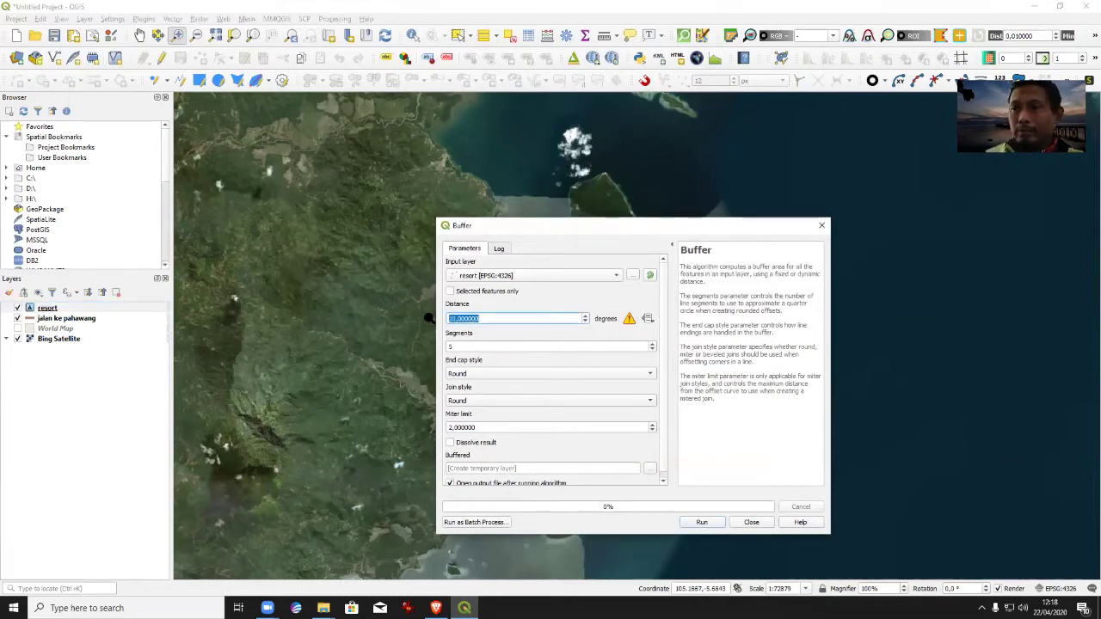
pyautogui.write('0.05')
pyautogui.click(652, 346)
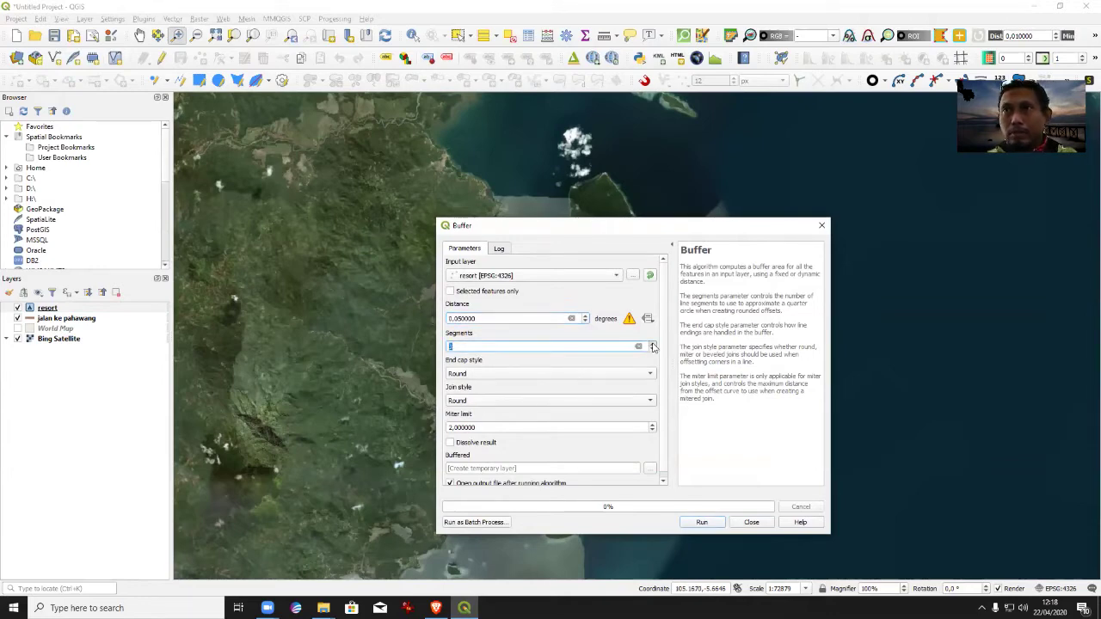
pyautogui.write('9')
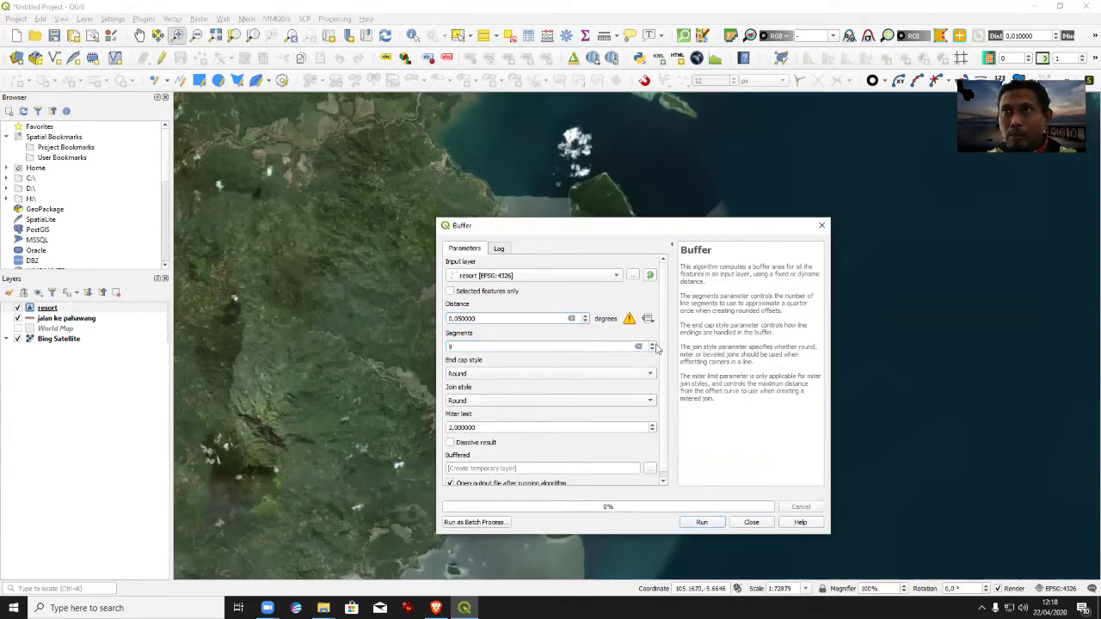
pyautogui.click(653, 343)
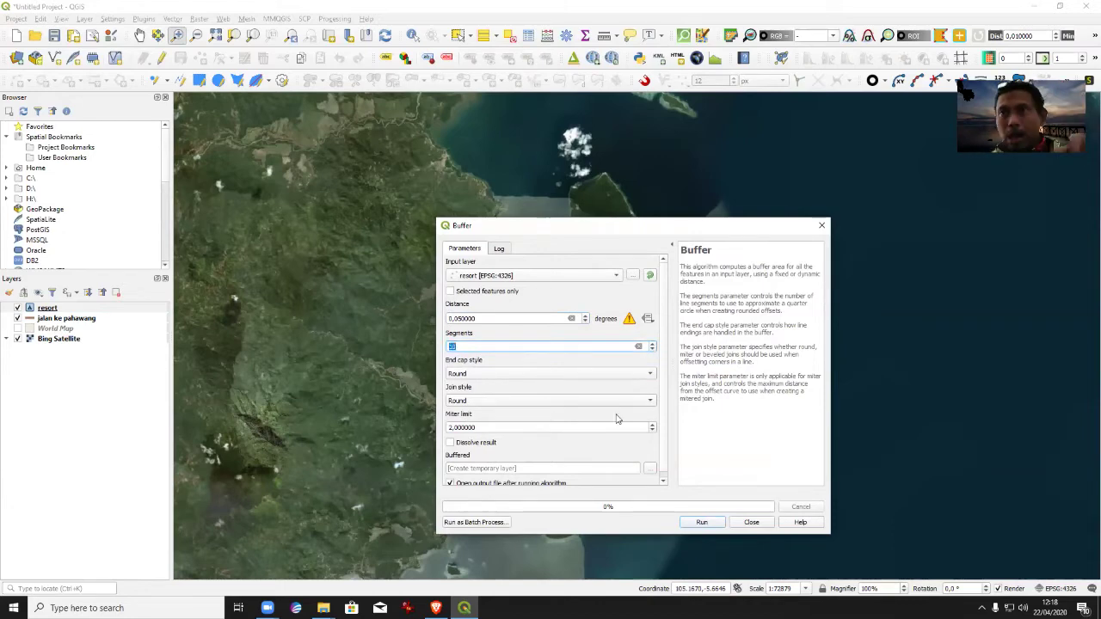
pyautogui.click(701, 522)
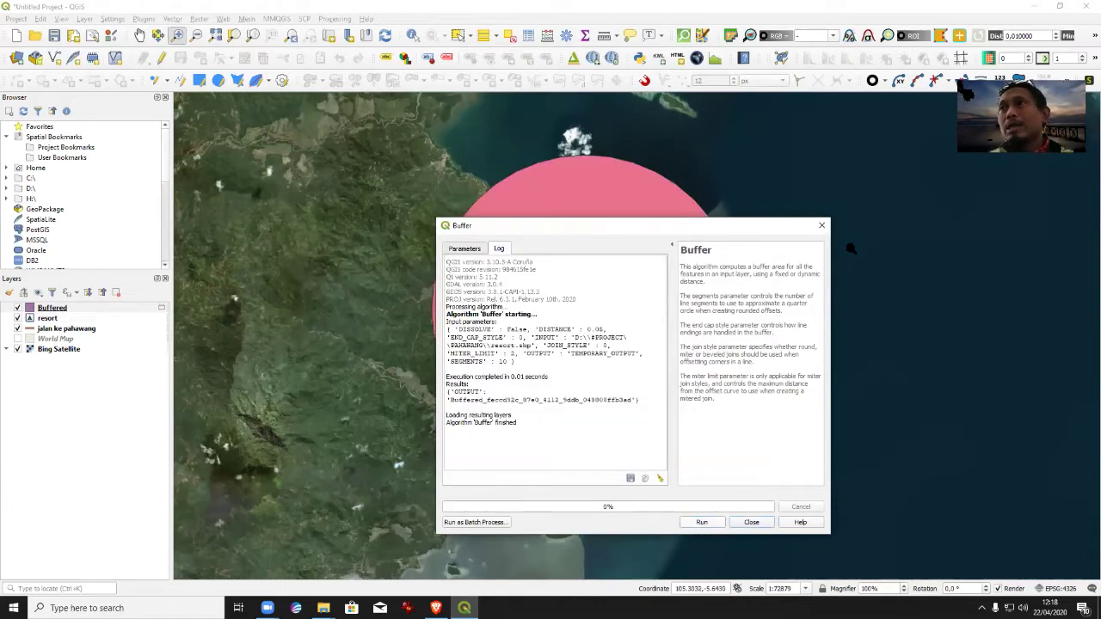
pyautogui.moveTo(774, 237); pyautogui.dragTo(965, 260)
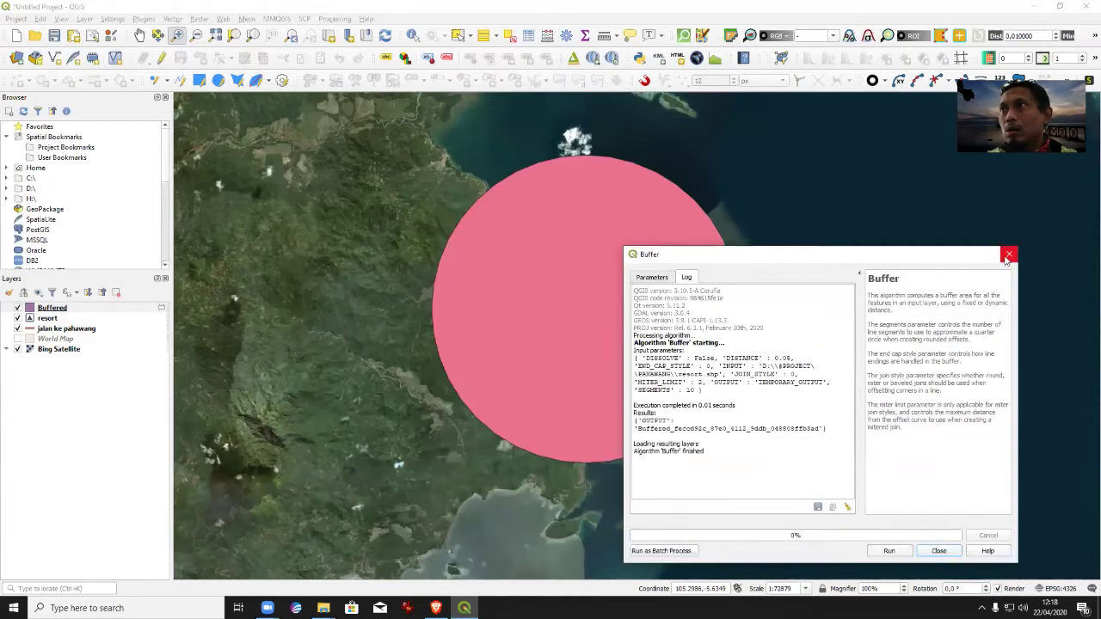
pyautogui.click(1009, 249)
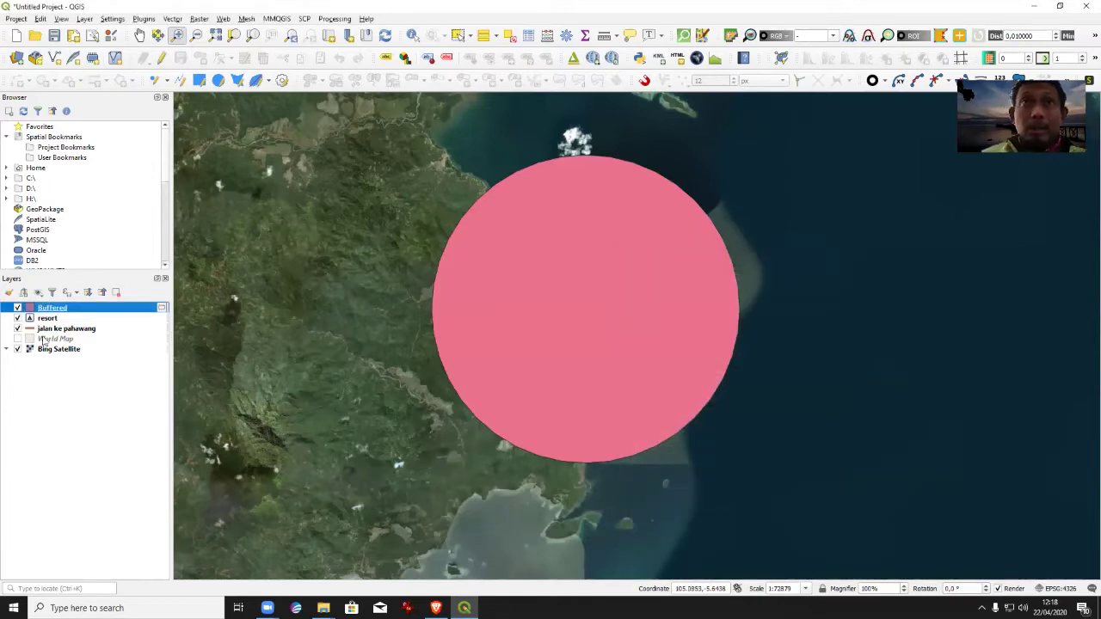
# Make the Buffered layer's fill colour nearly fully transparent.
pyautogui.doubleClick(43, 312)
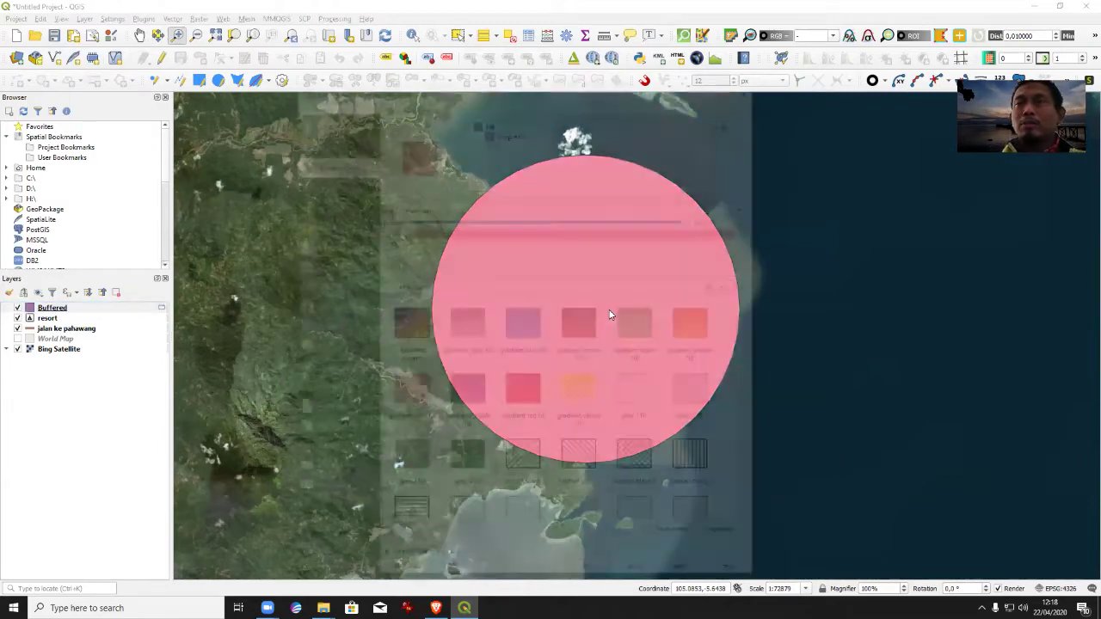
pyautogui.click(692, 231)
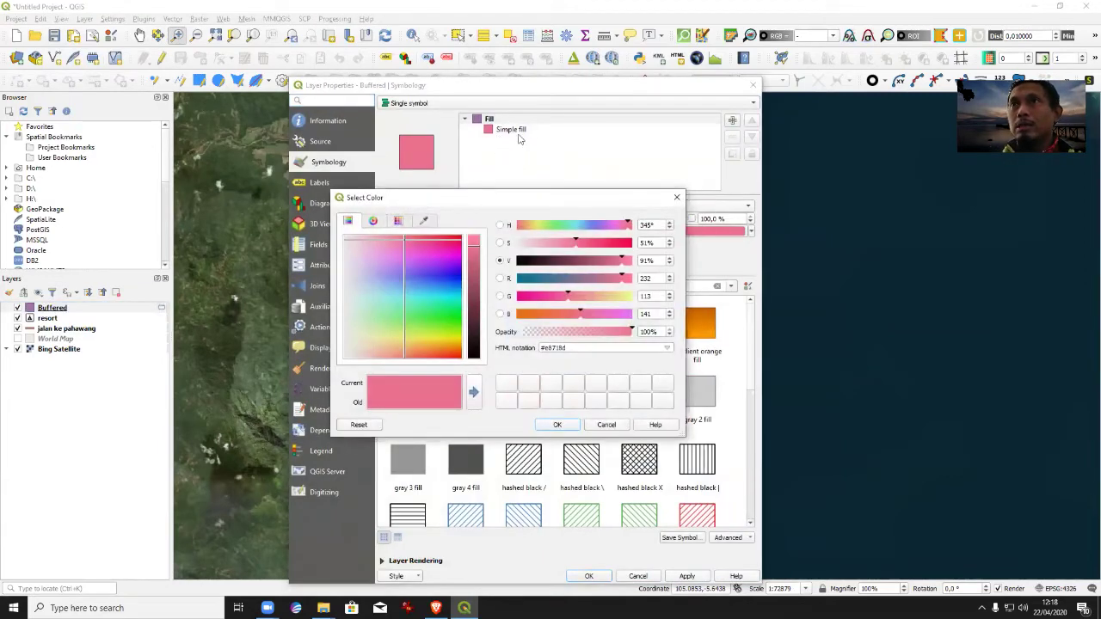
pyautogui.click(529, 332)
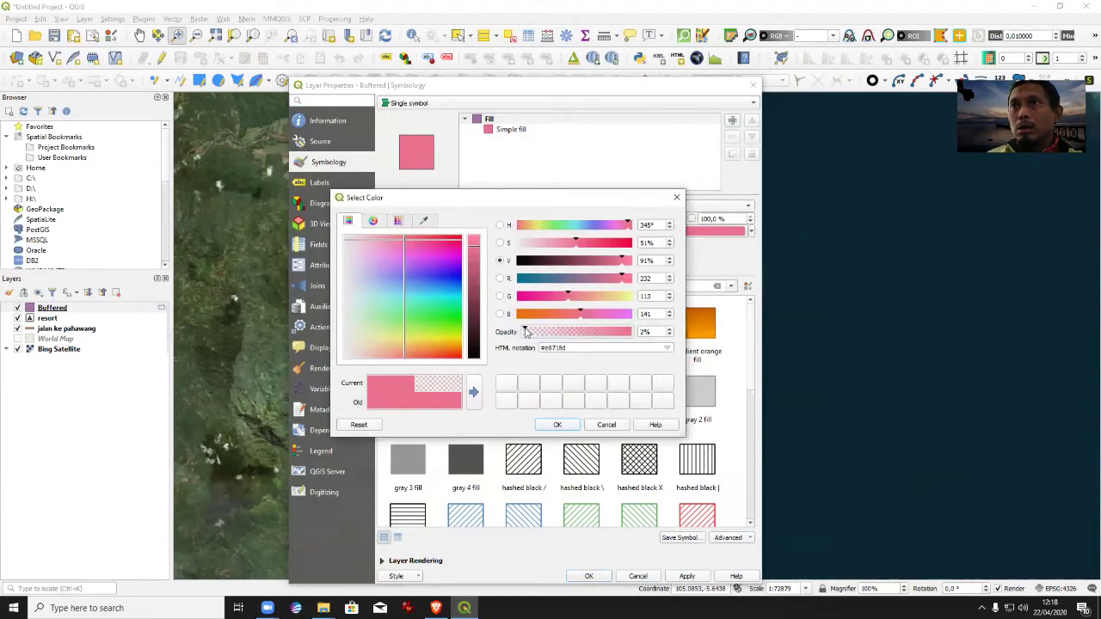
pyautogui.click(556, 424)
pyautogui.click(686, 576)
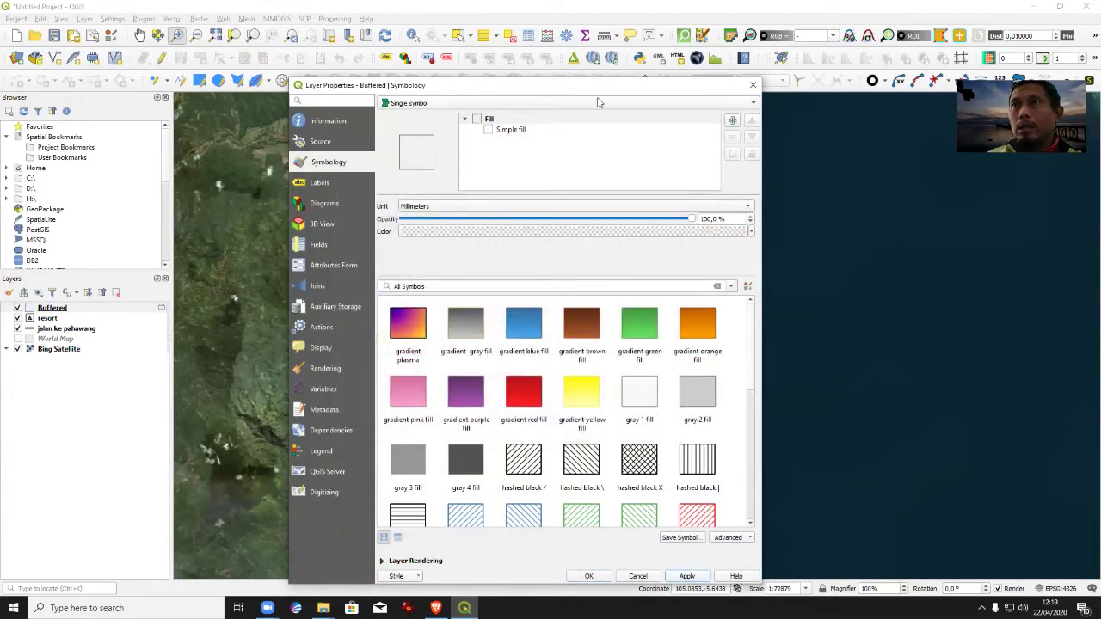
# Give the buffer a 1.06-width red (#e12323) outline and apply the style.
pyautogui.moveTo(600, 85); pyautogui.dragTo(629, 128)
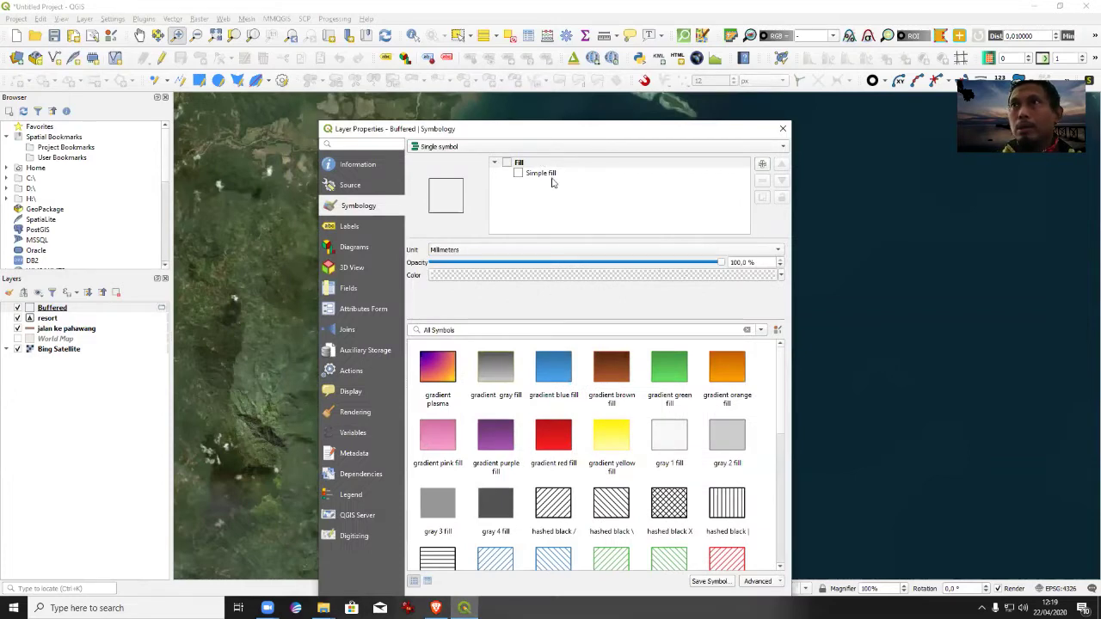
pyautogui.click(530, 175)
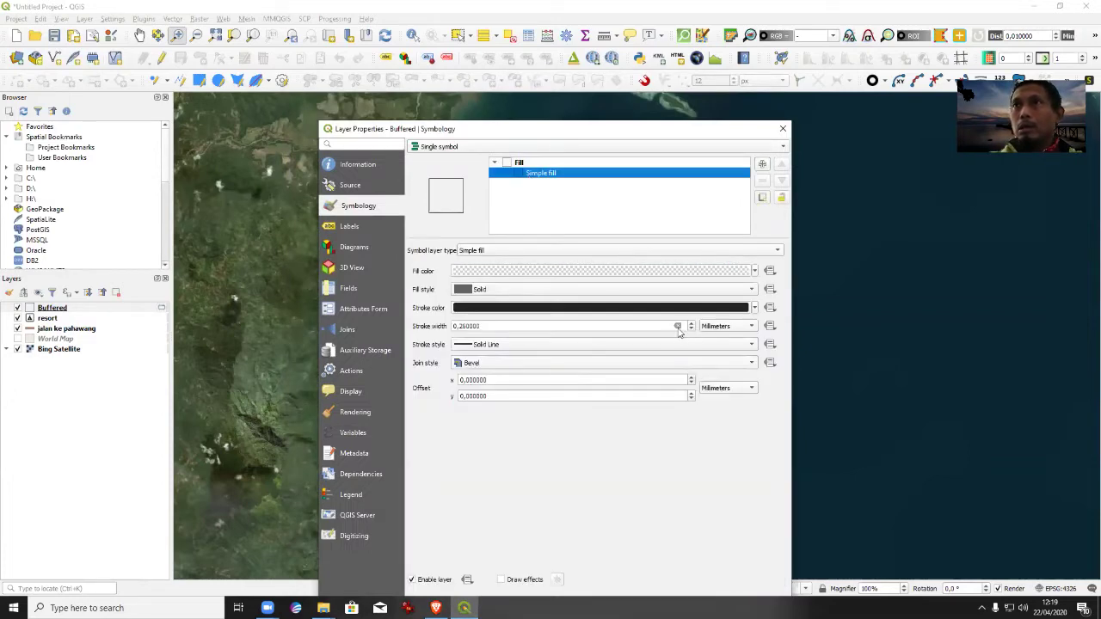
pyautogui.scroll(4, 691, 328)
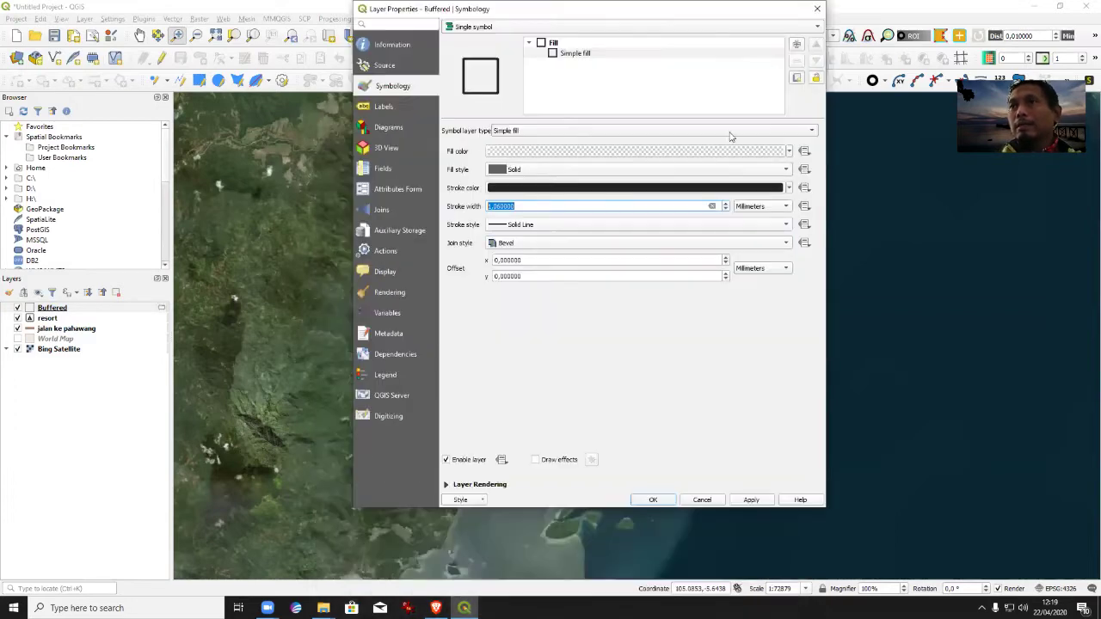
pyautogui.click(751, 501)
pyautogui.click(780, 189)
pyautogui.click(618, 278)
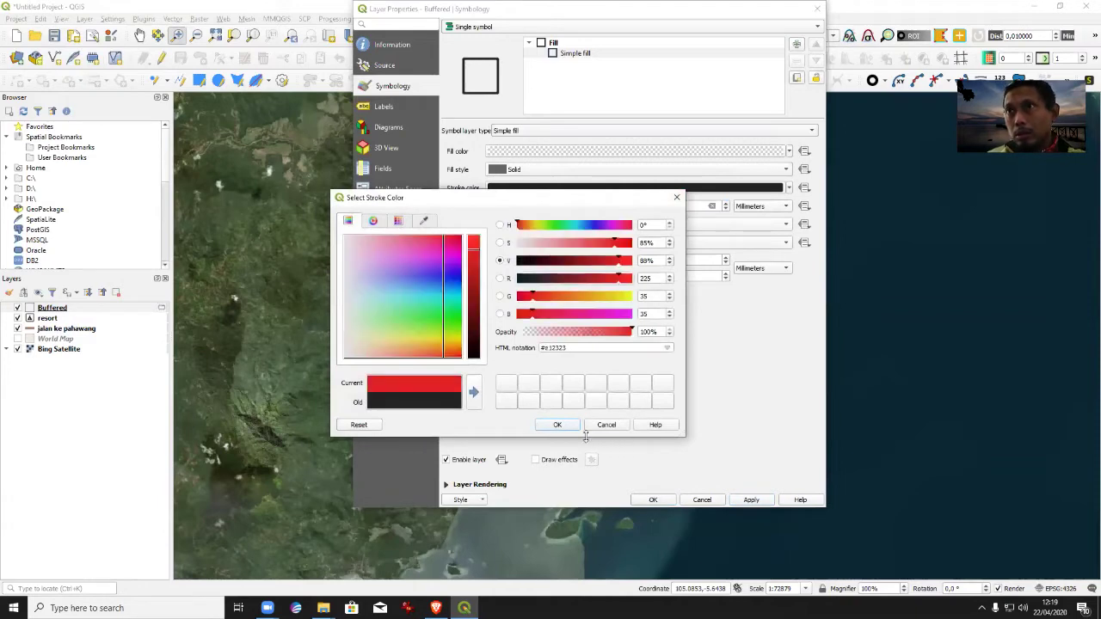
pyautogui.click(558, 425)
pyautogui.click(751, 500)
pyautogui.click(640, 500)
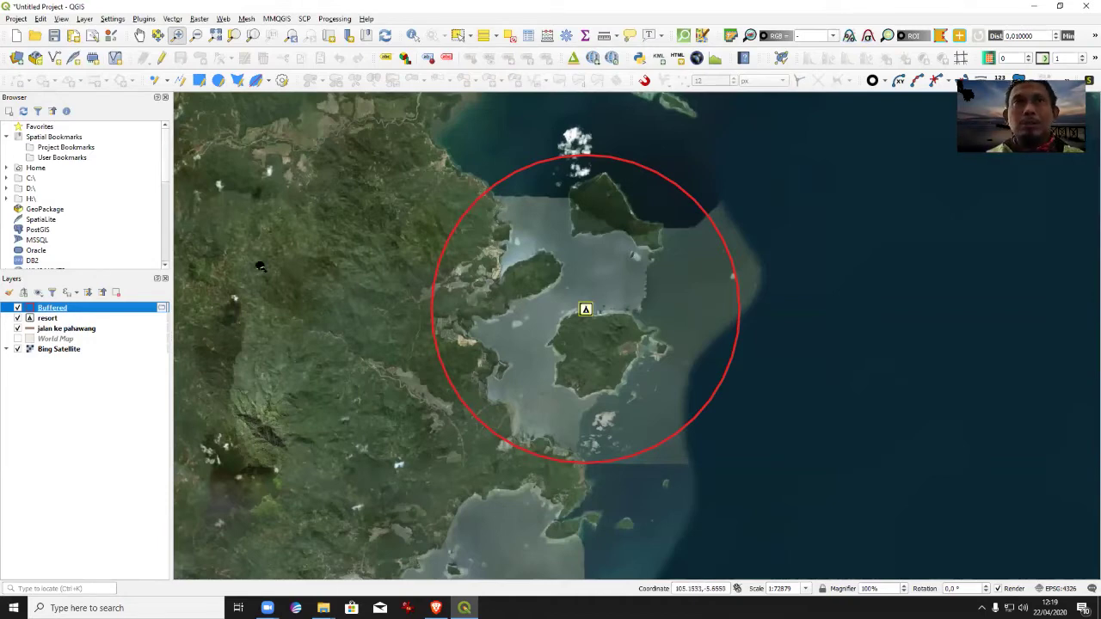
# Select the resort layer and reopen the Buffer tool.
pyautogui.click(41, 318)
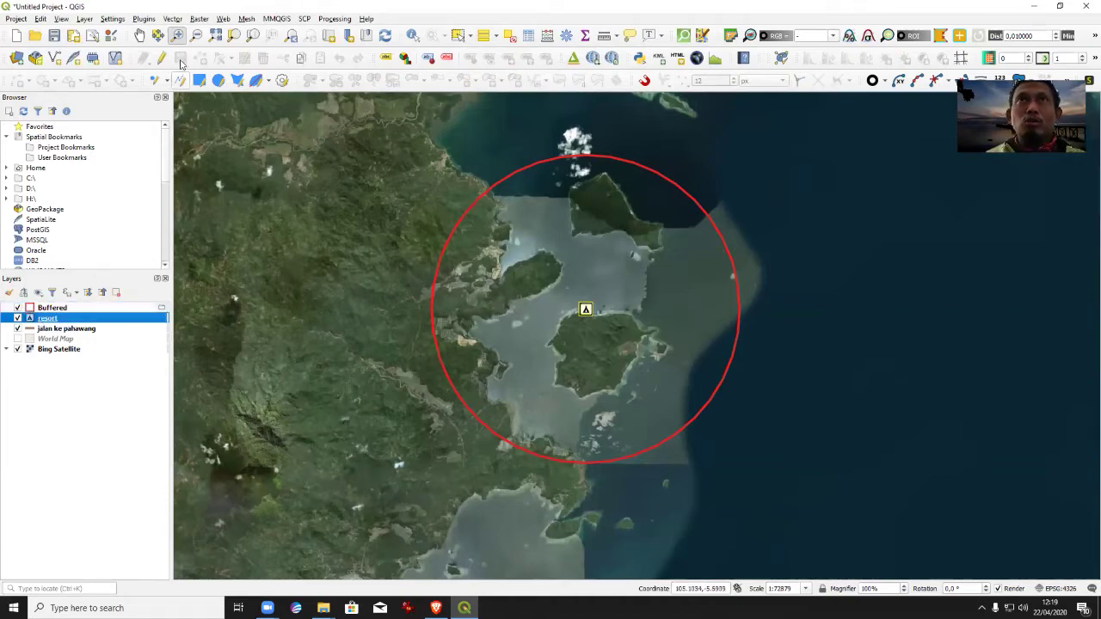
pyautogui.click(172, 18)
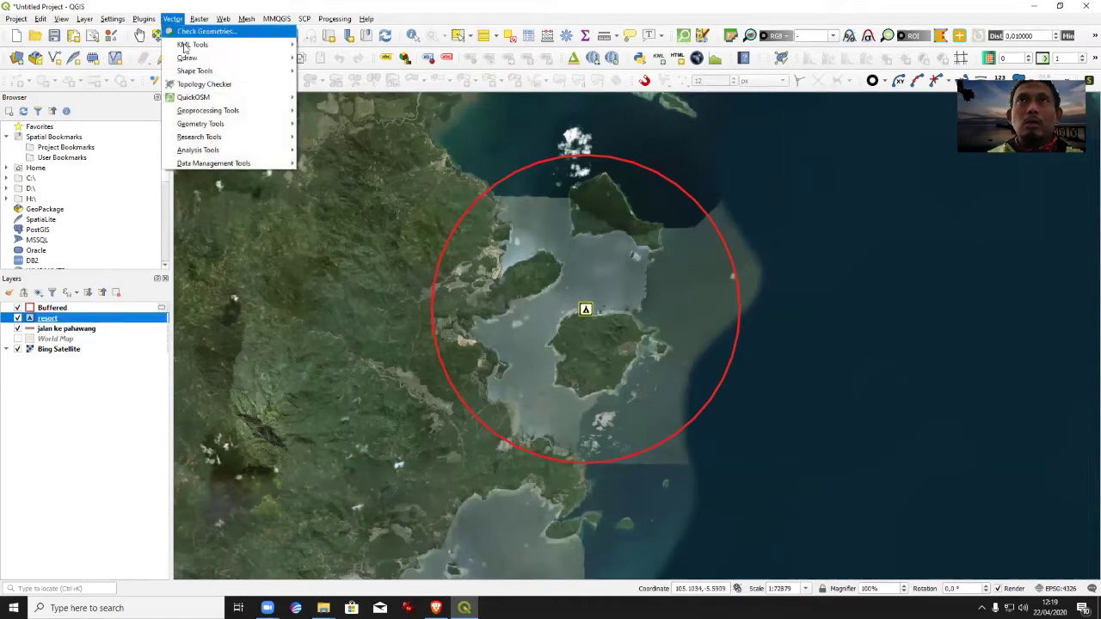
pyautogui.moveTo(203, 111)
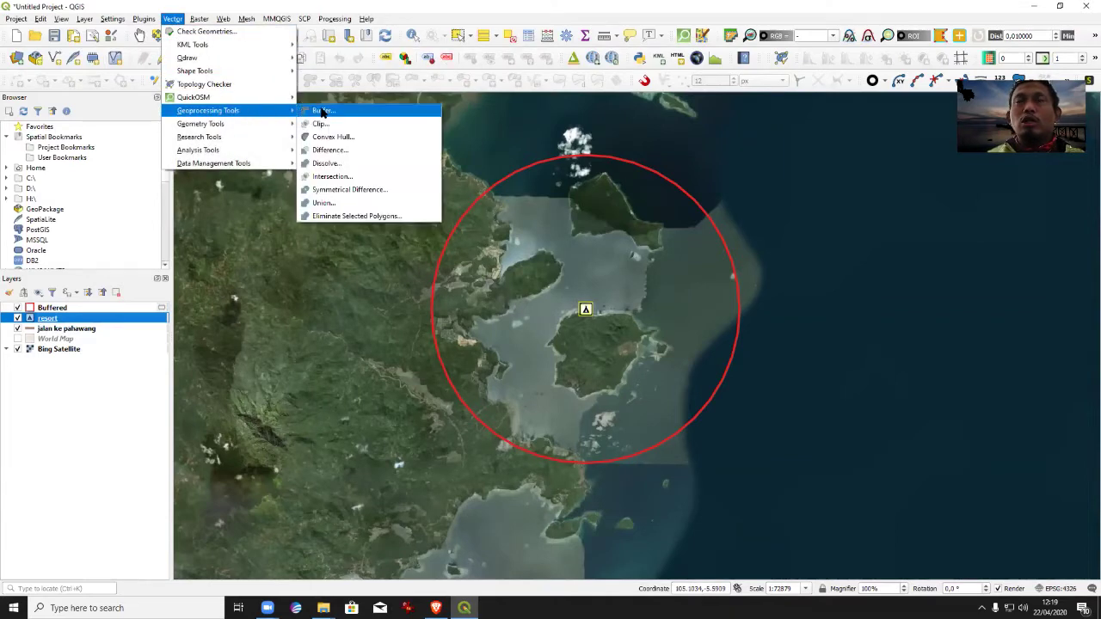
pyautogui.click(318, 110)
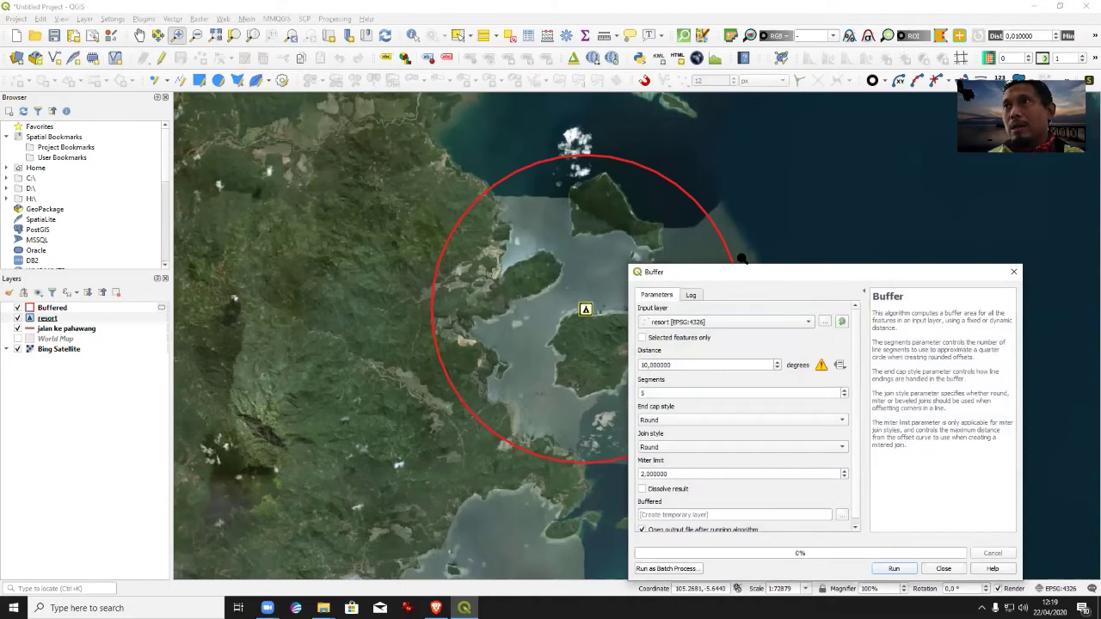
# Run a 0,1-degree buffer with 10 segments around the resort and close the dialog.
pyautogui.moveTo(748, 274); pyautogui.dragTo(658, 168)
pyautogui.click(639, 260)
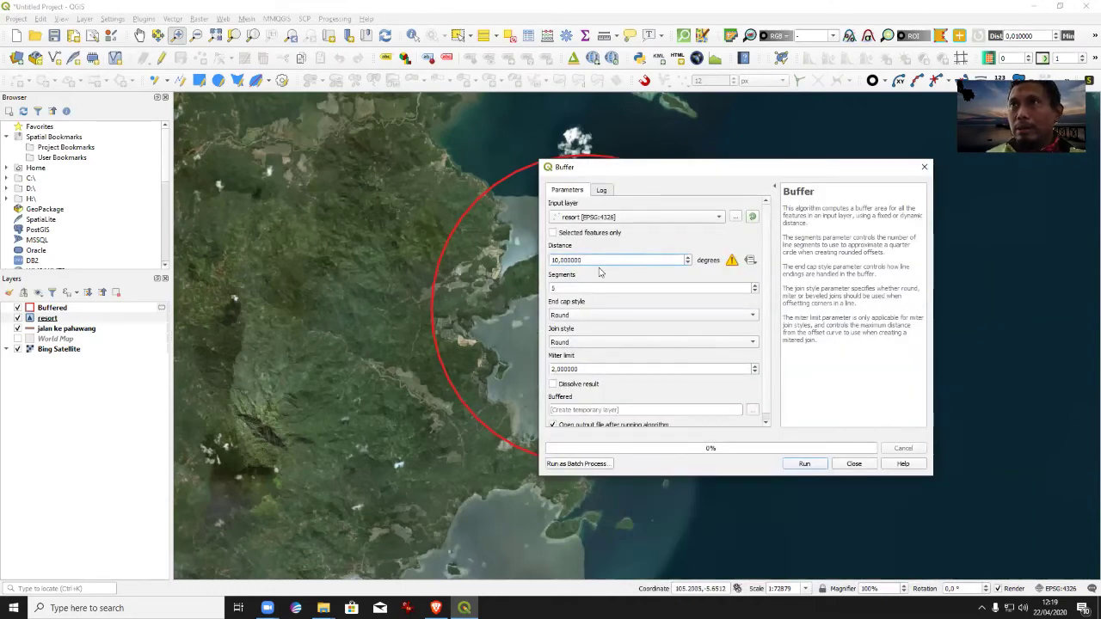
pyautogui.doubleClick(568, 260)
pyautogui.write('0,1')
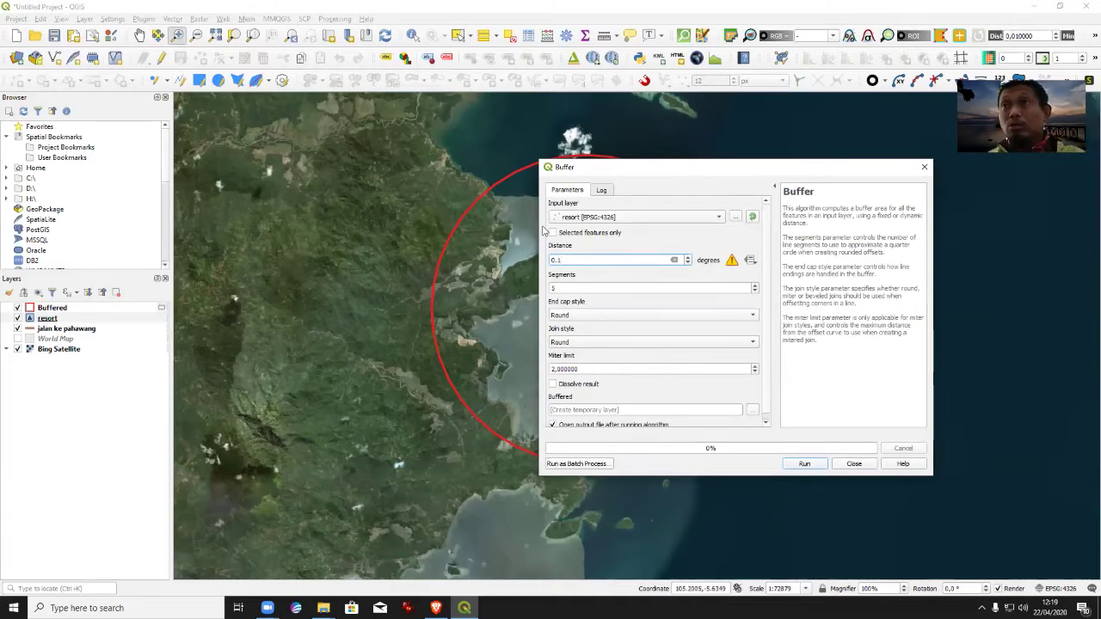
pyautogui.click(755, 289)
pyautogui.click(755, 286)
pyautogui.click(813, 463)
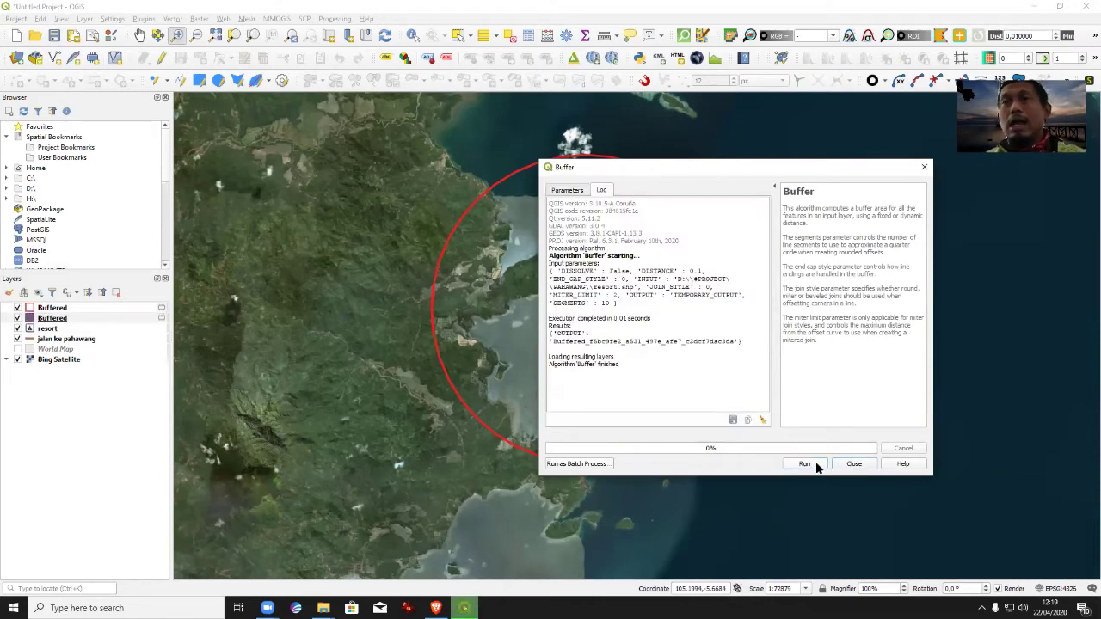
pyautogui.click(924, 168)
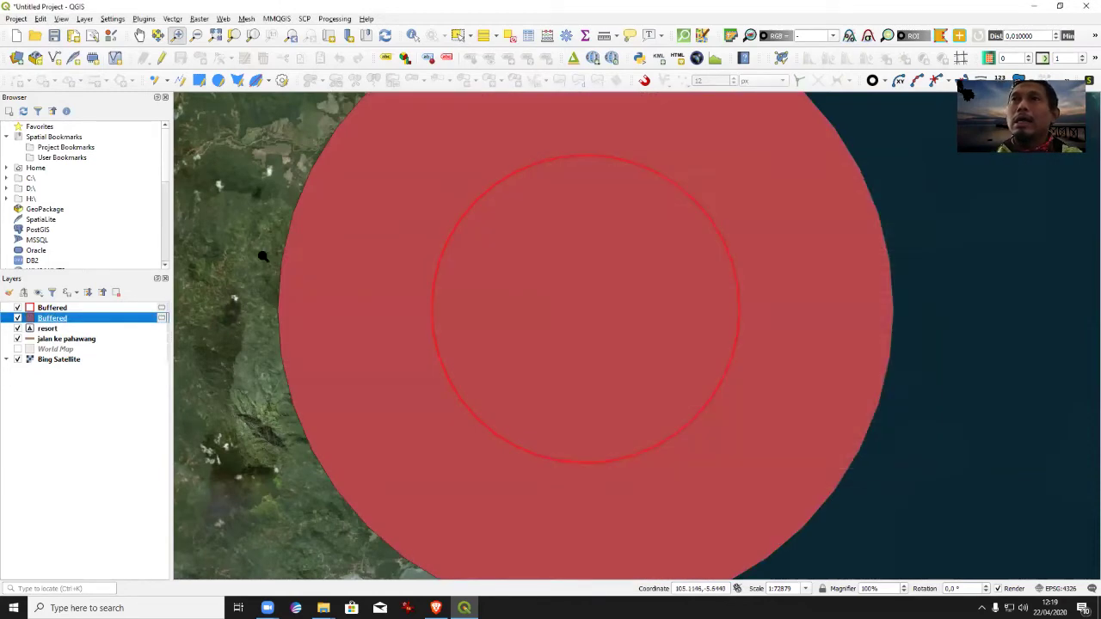
# In the new Buffered layer's symbology, make the simple fill fully transparent.
pyautogui.doubleClick(51, 320)
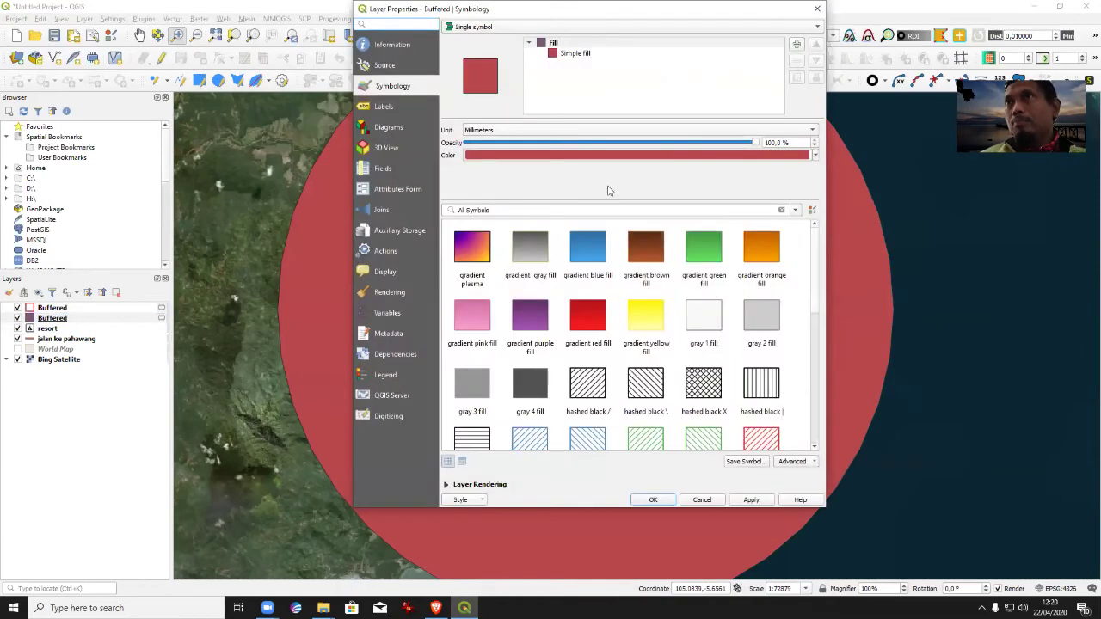
pyautogui.click(551, 54)
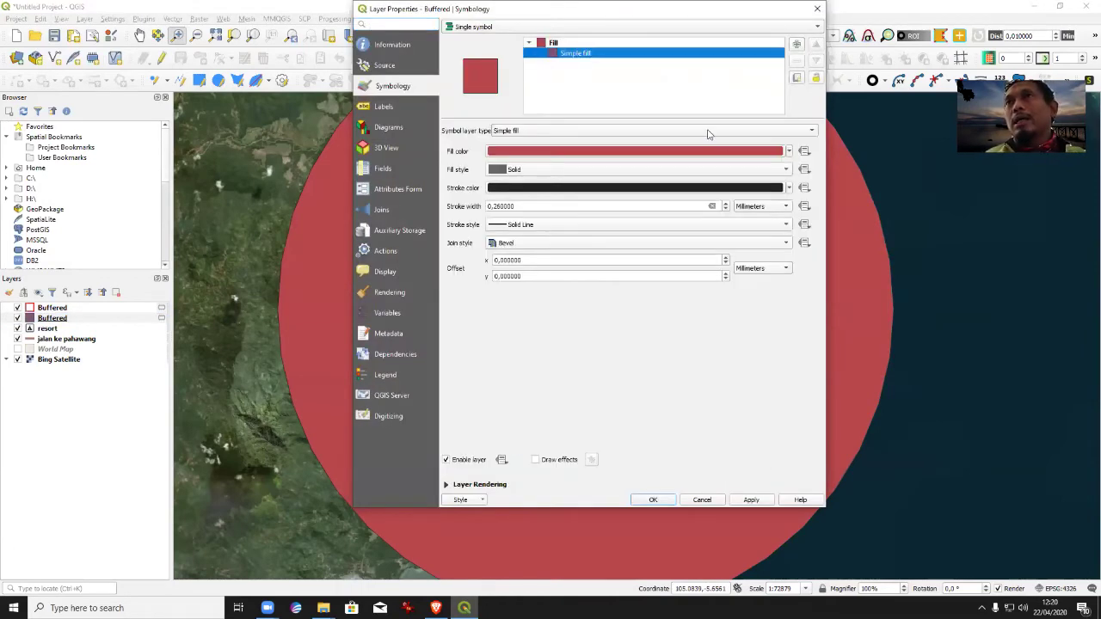
pyautogui.click(788, 152)
pyautogui.click(519, 286)
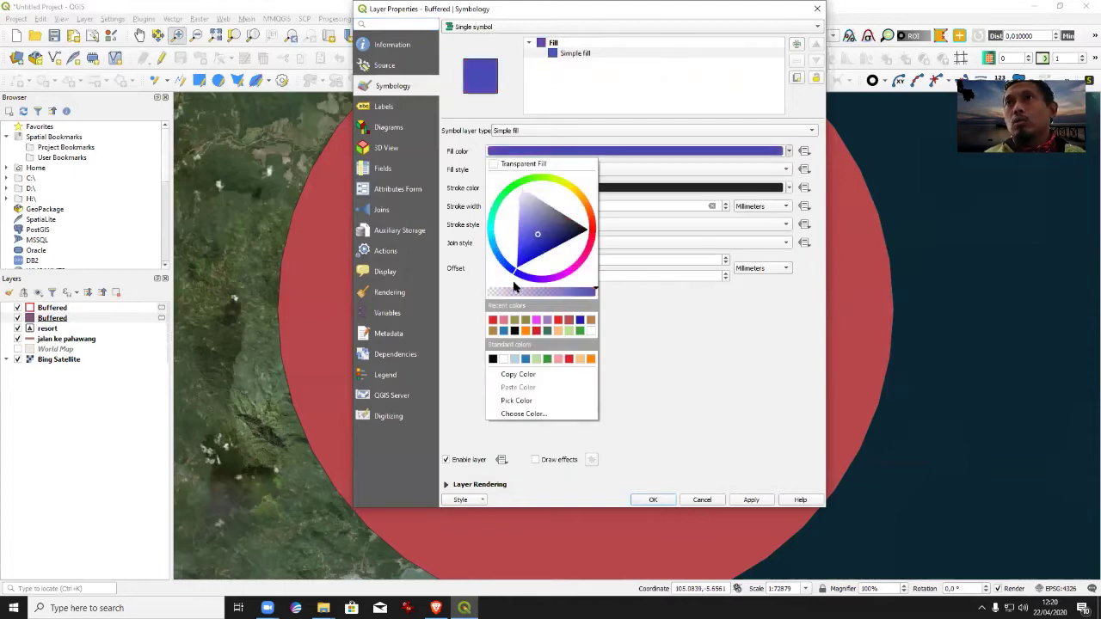
pyautogui.click(727, 325)
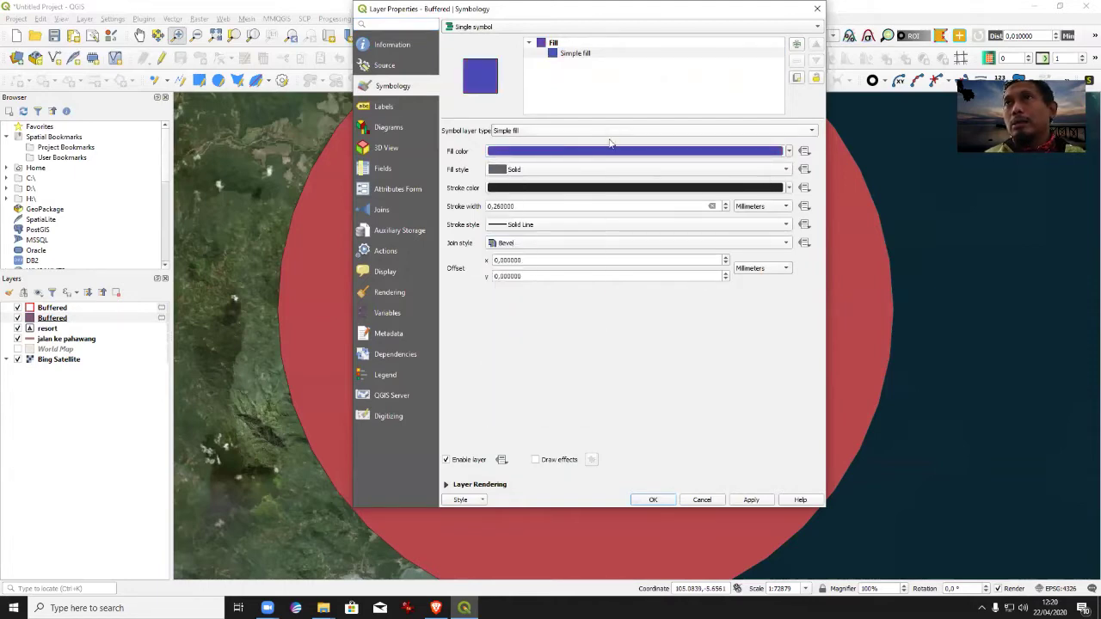
pyautogui.click(788, 151)
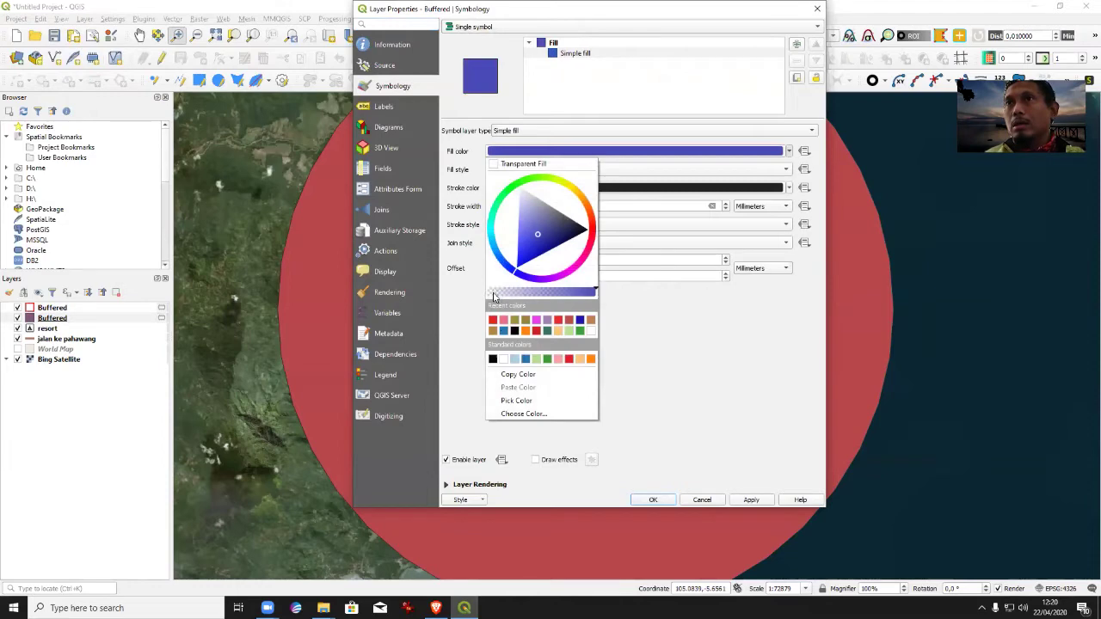
pyautogui.moveTo(497, 293); pyautogui.dragTo(487, 293)
pyautogui.click(748, 385)
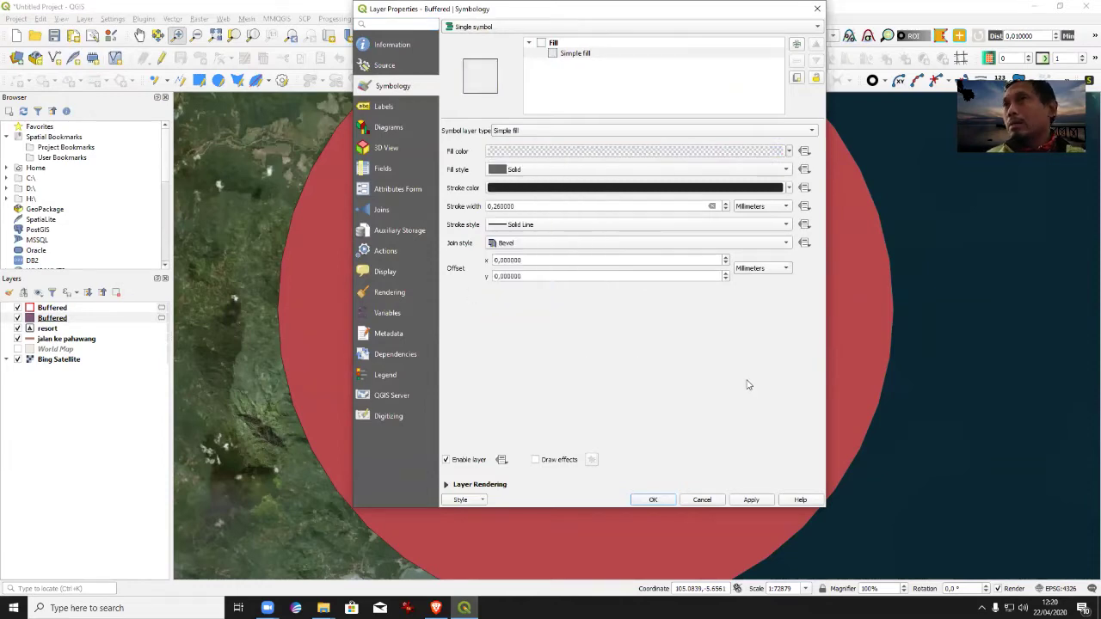
# Set the buffer outline to purple at 0,86 mm and apply the style.
pyautogui.click(664, 187)
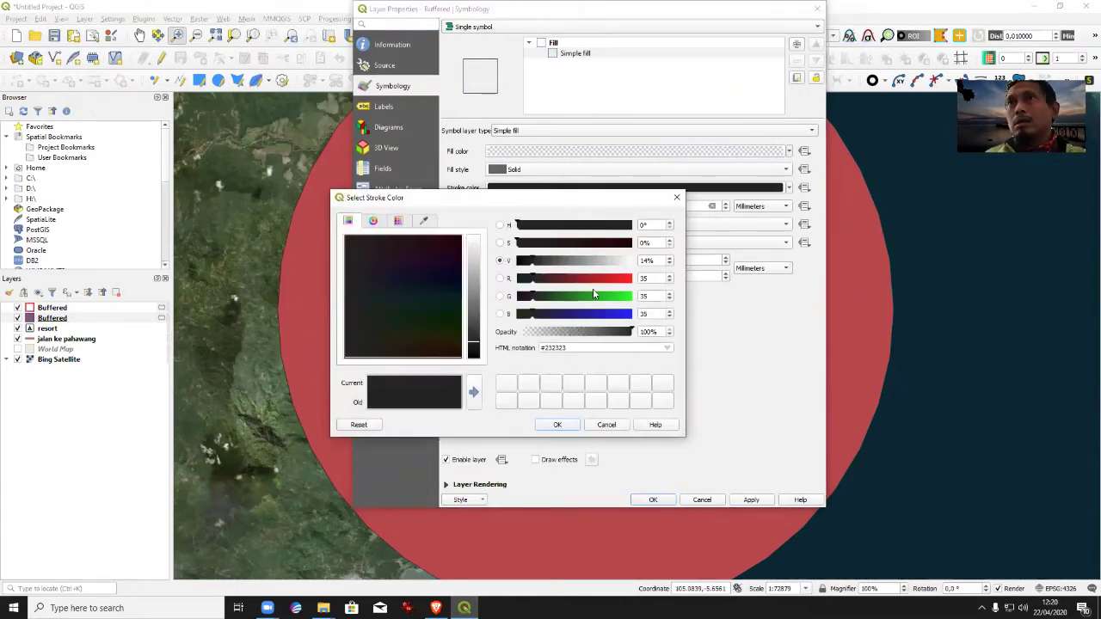
pyautogui.click(632, 278)
pyautogui.moveTo(632, 278); pyautogui.dragTo(621, 278)
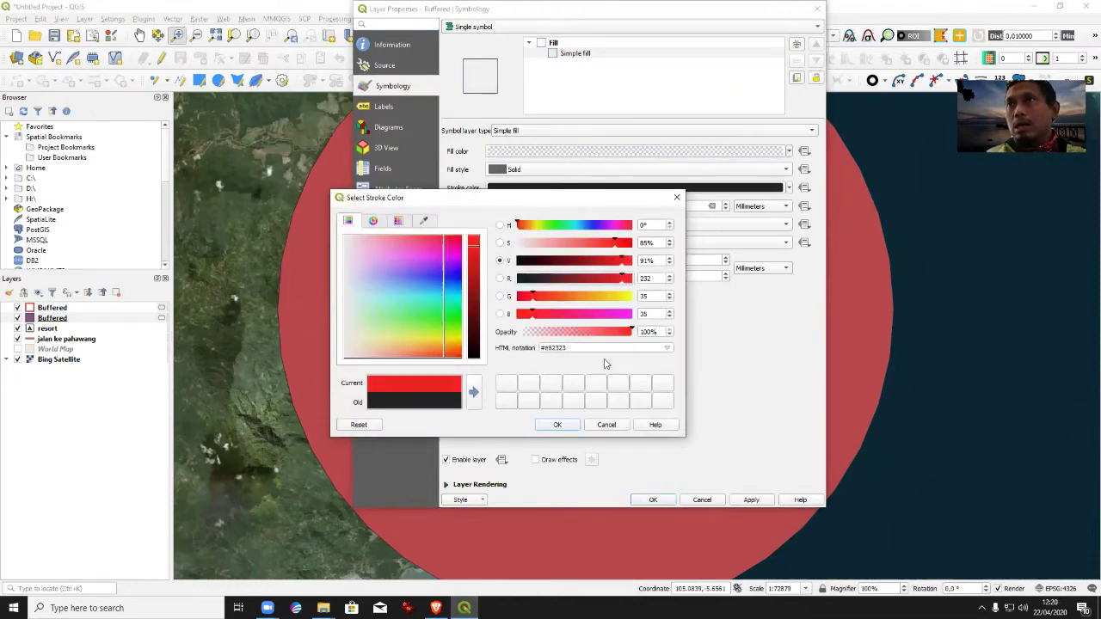
pyautogui.click(609, 226)
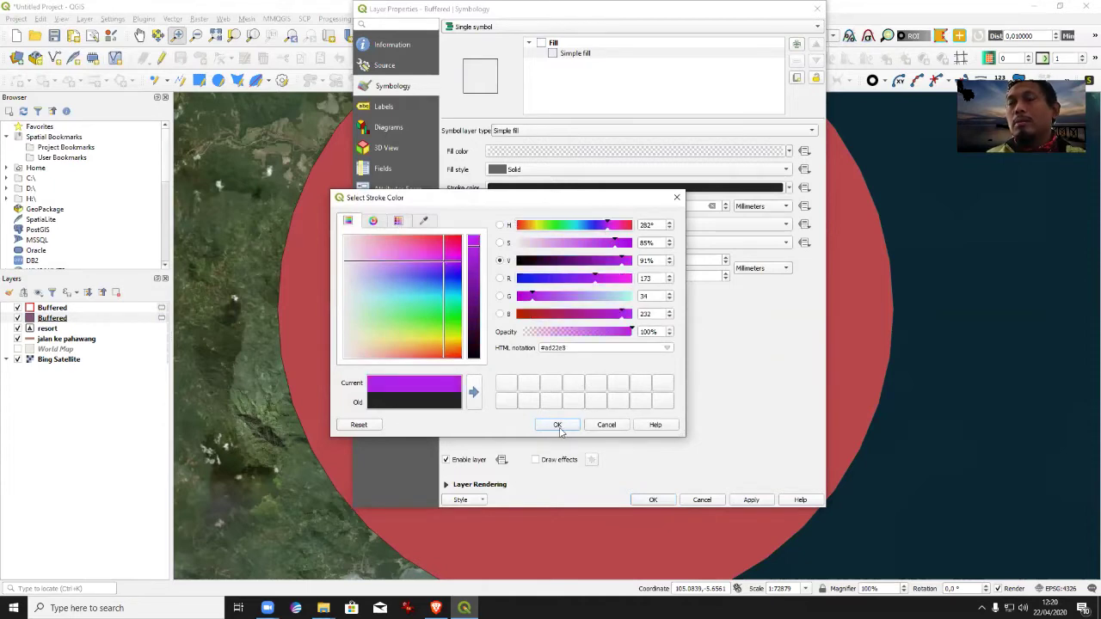
pyautogui.click(559, 425)
pyautogui.click(725, 204)
pyautogui.click(751, 500)
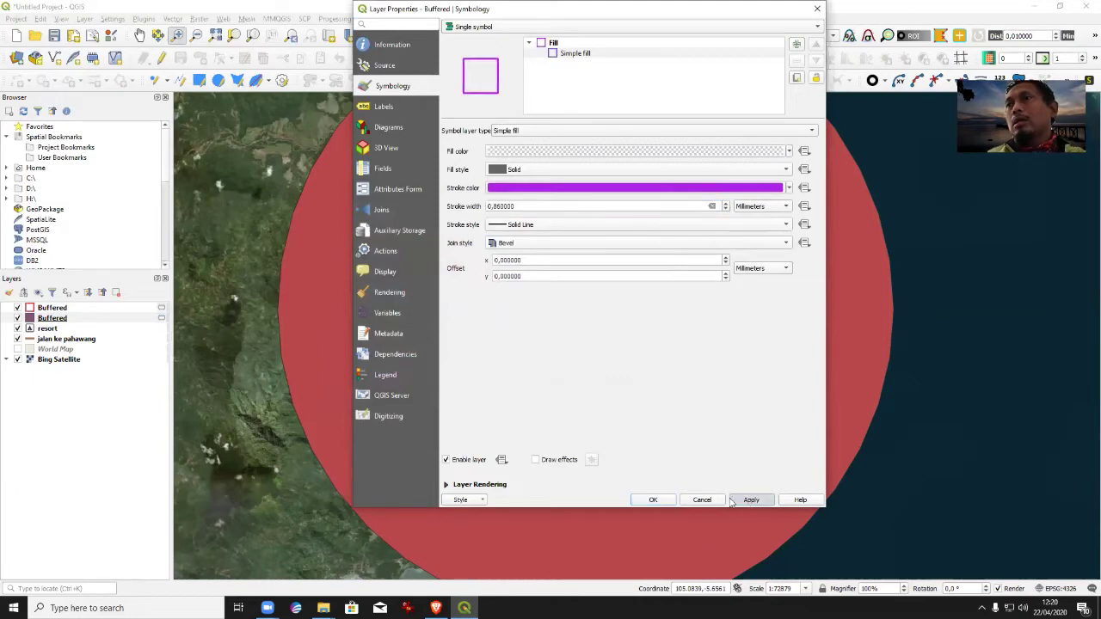
pyautogui.click(653, 499)
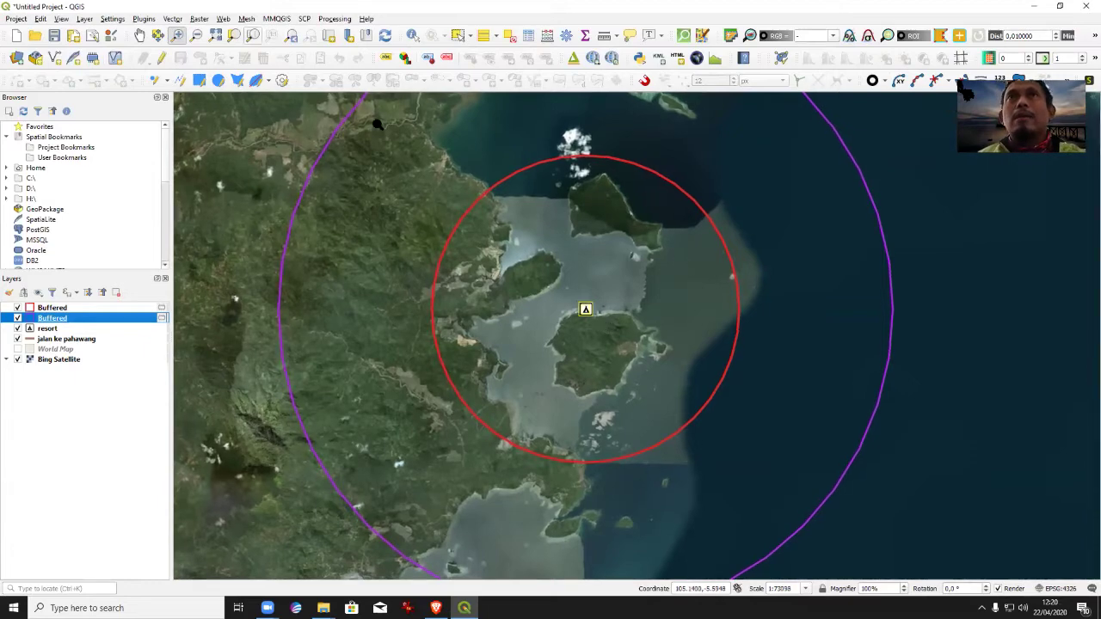
# Zoom out, then zoom in to frame the islands and both buffer rings, then switch to Brave.
pyautogui.click(196, 35)
pyautogui.moveTo(574, 241); pyautogui.dragTo(640, 402)
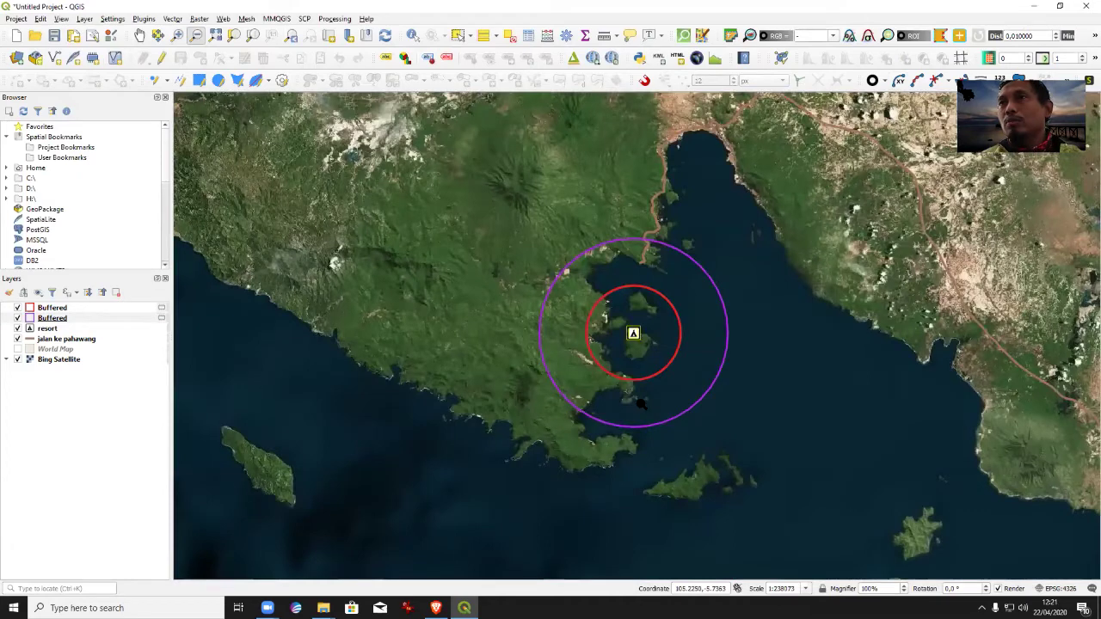
pyautogui.click(177, 35)
pyautogui.moveTo(541, 219); pyautogui.dragTo(765, 447)
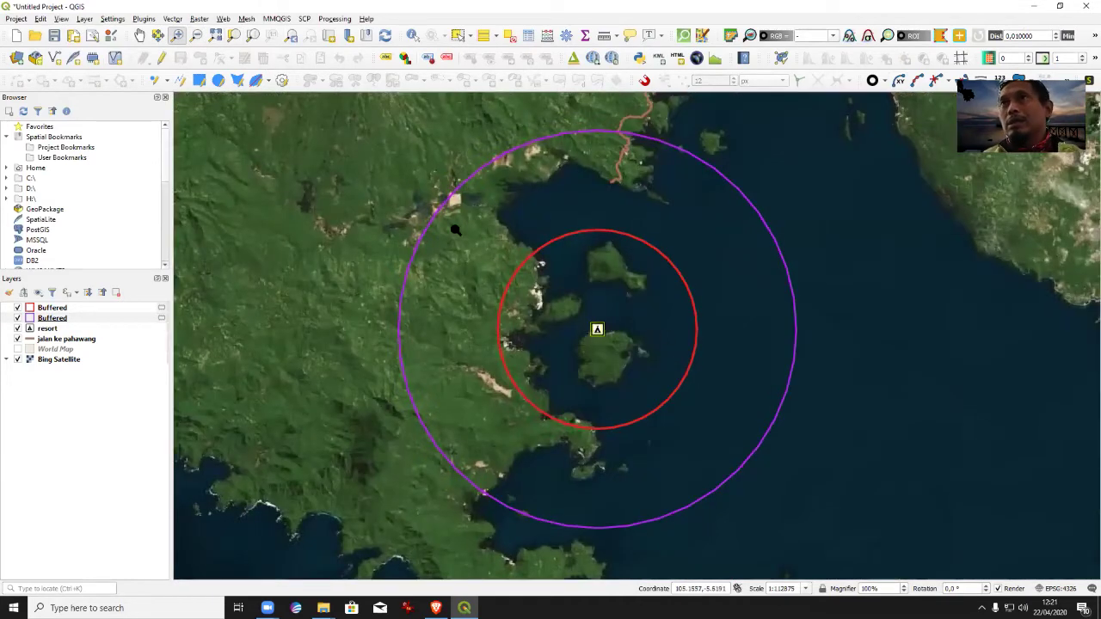
pyautogui.moveTo(404, 150); pyautogui.dragTo(850, 529)
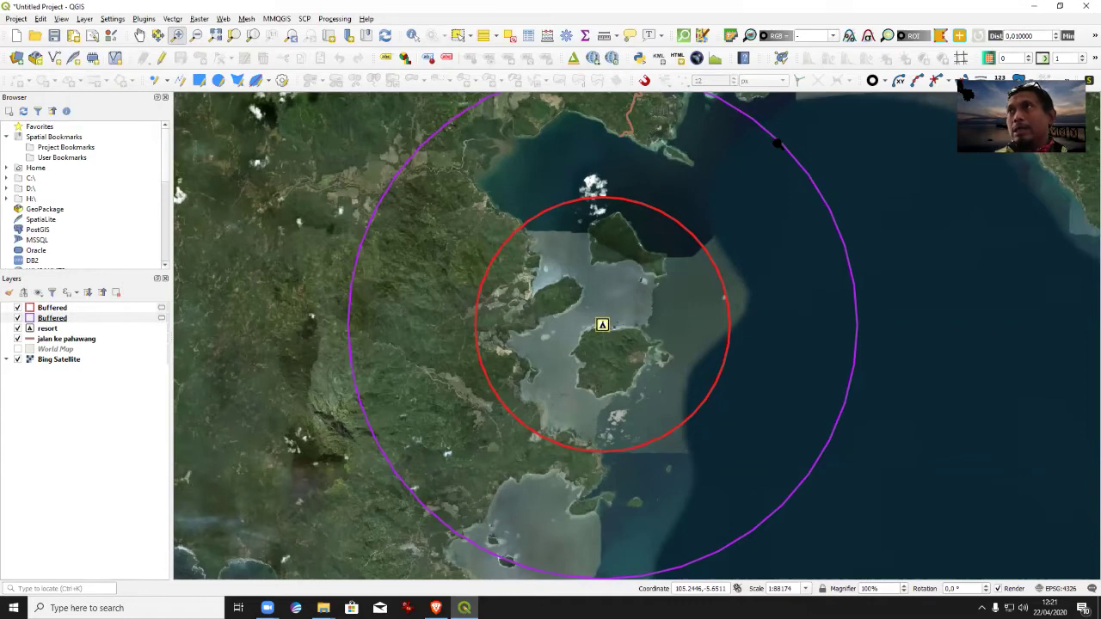
pyautogui.click(1033, 11)
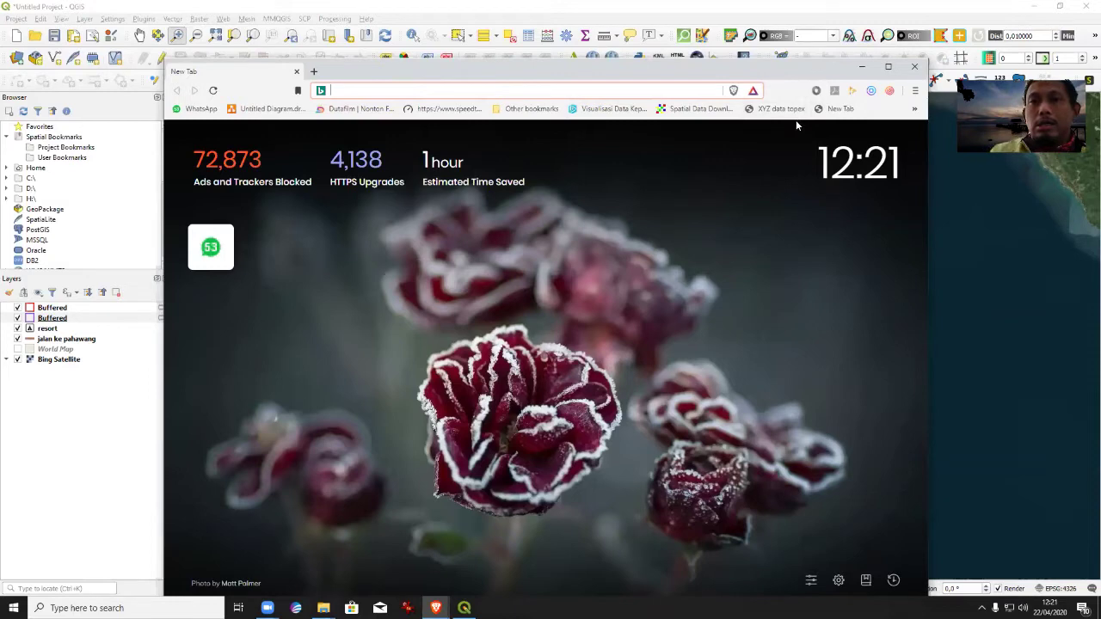
# Load tanahair.indonesia.go.id, log in, and open Download for Peta RBI Format shp.
pyautogui.write('tanaha')
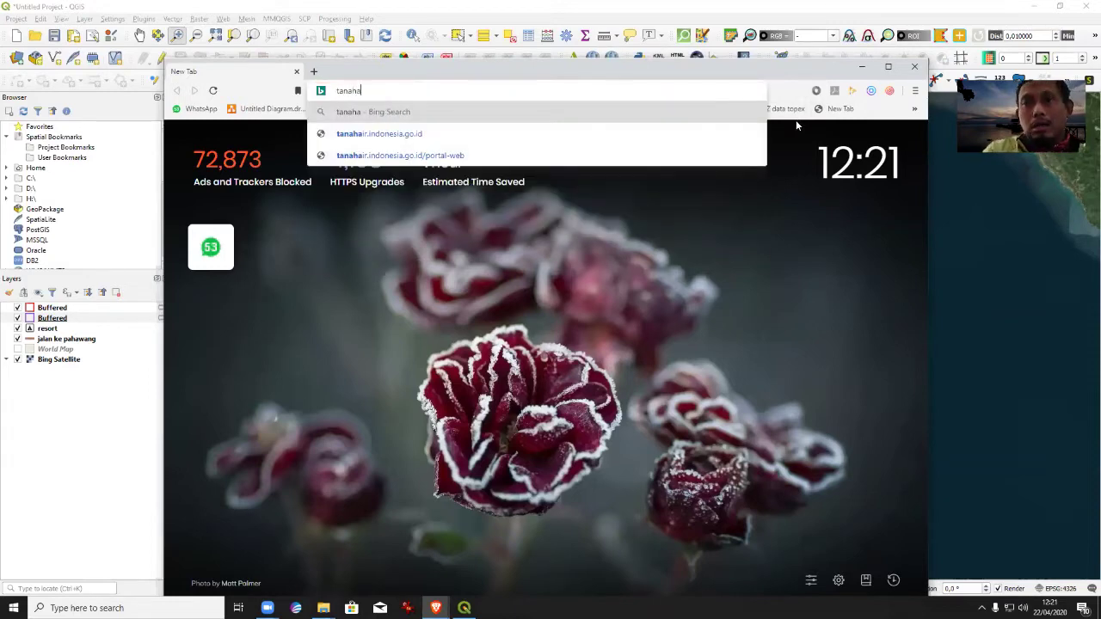
pyautogui.write('ir.indone')
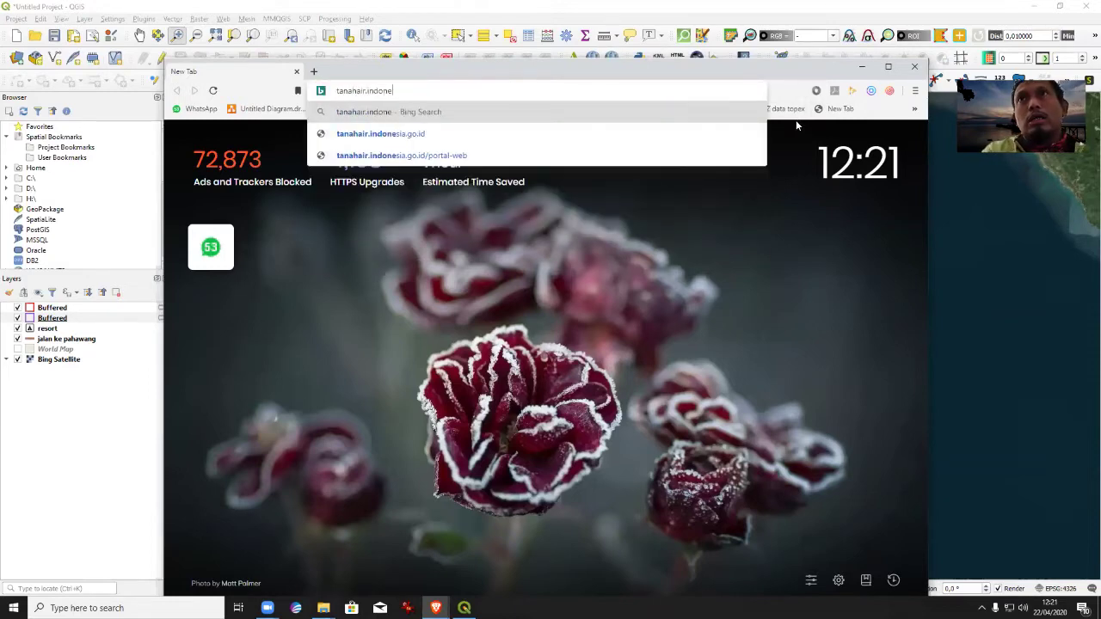
pyautogui.write('sia.go.id')
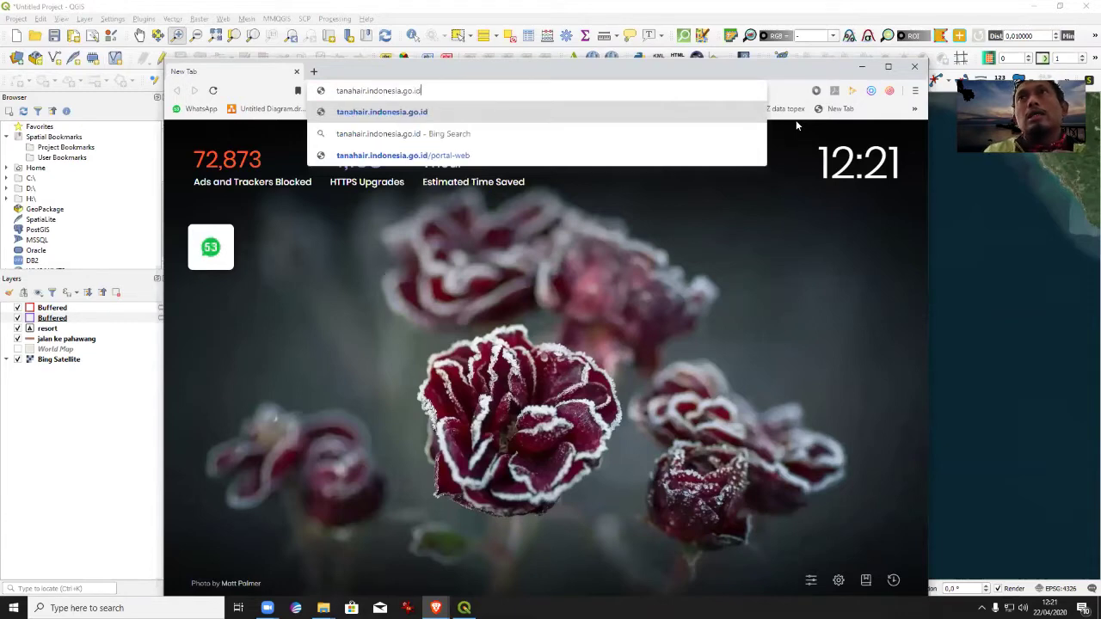
pyautogui.press('Return')
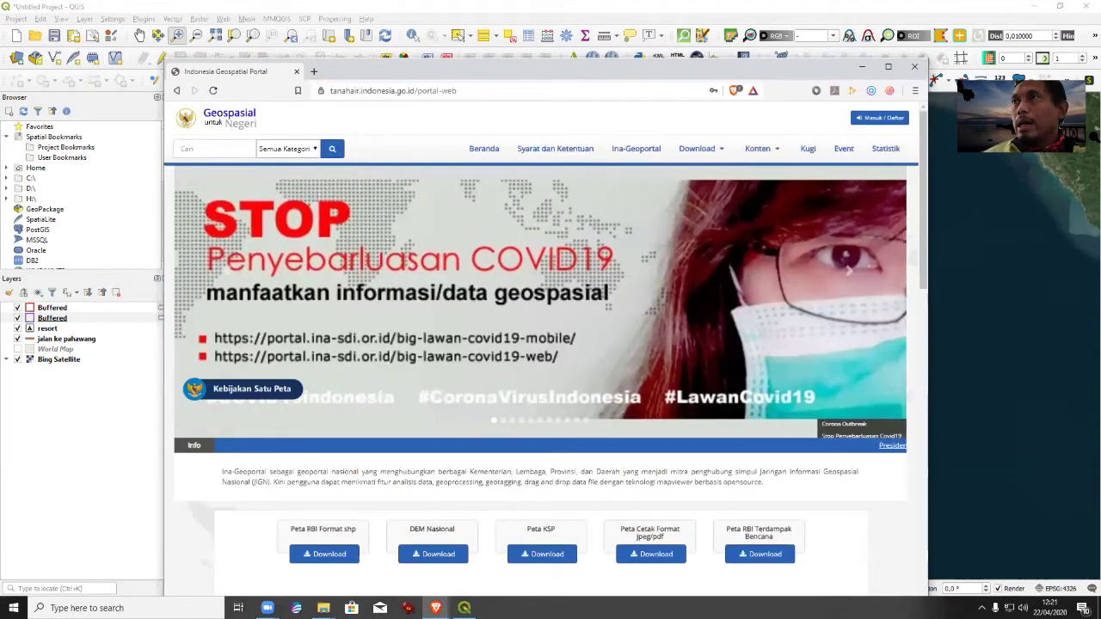
pyautogui.click(880, 117)
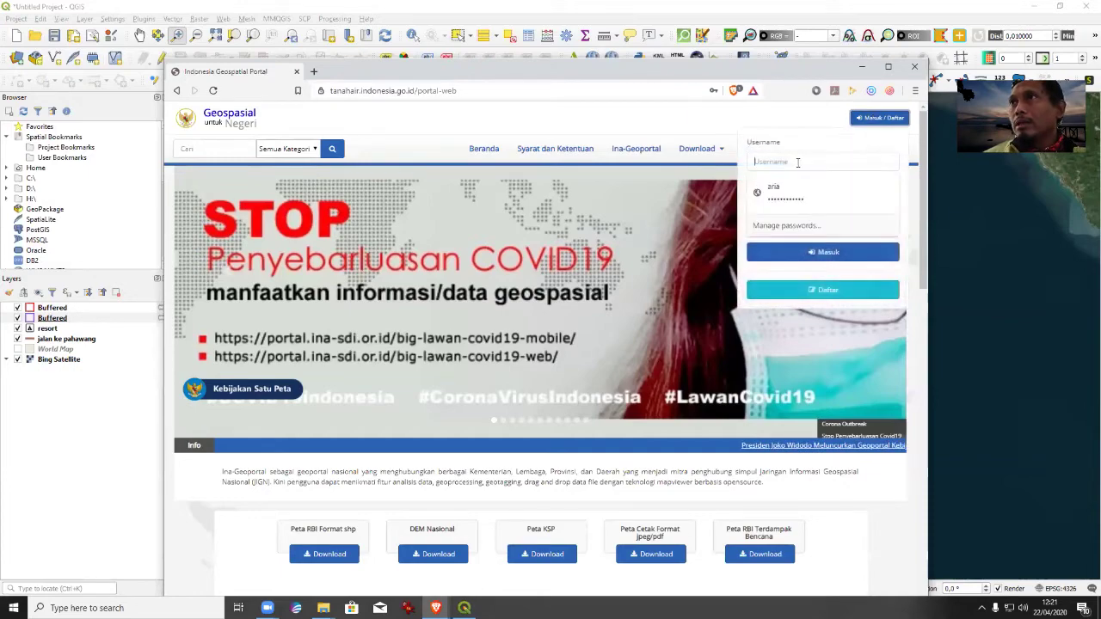
pyautogui.click(778, 191)
pyautogui.click(809, 251)
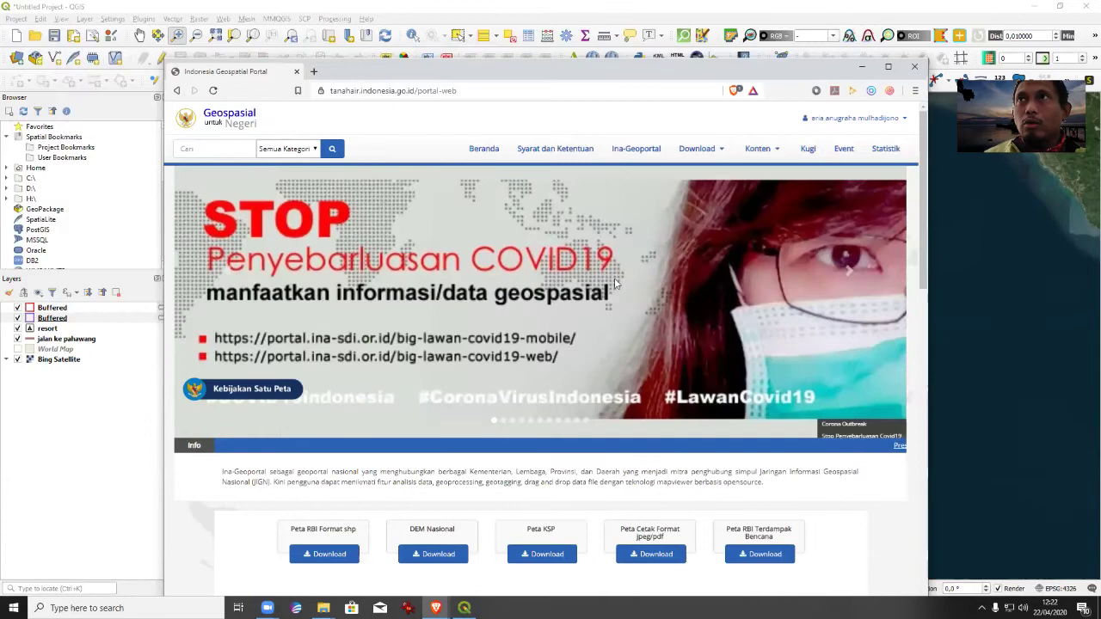
pyautogui.scroll(-2, 614, 277)
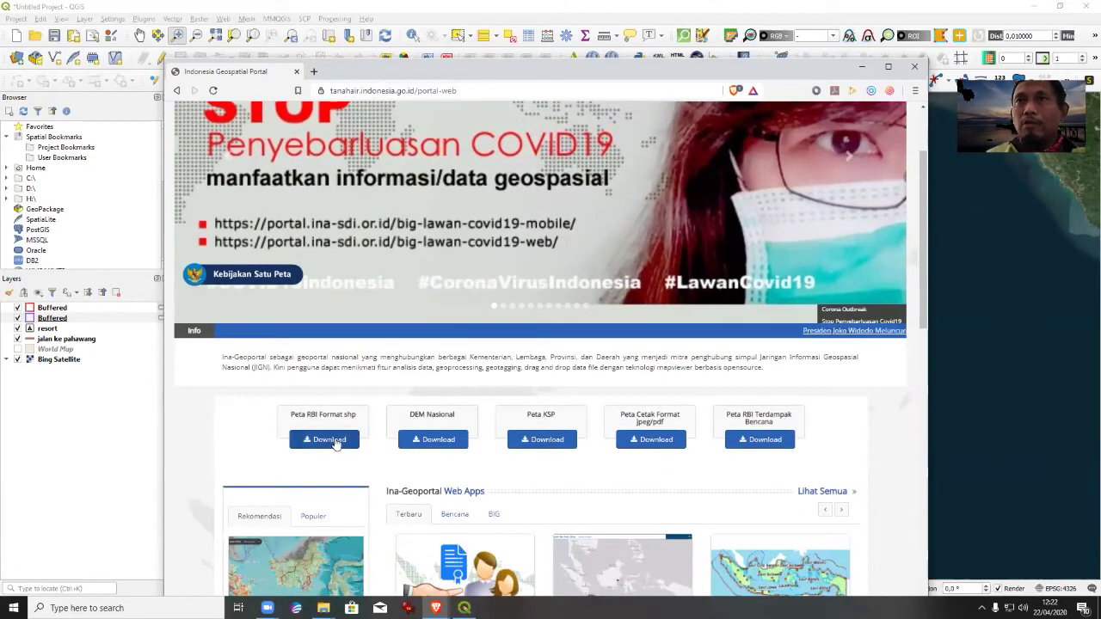
pyautogui.click(327, 444)
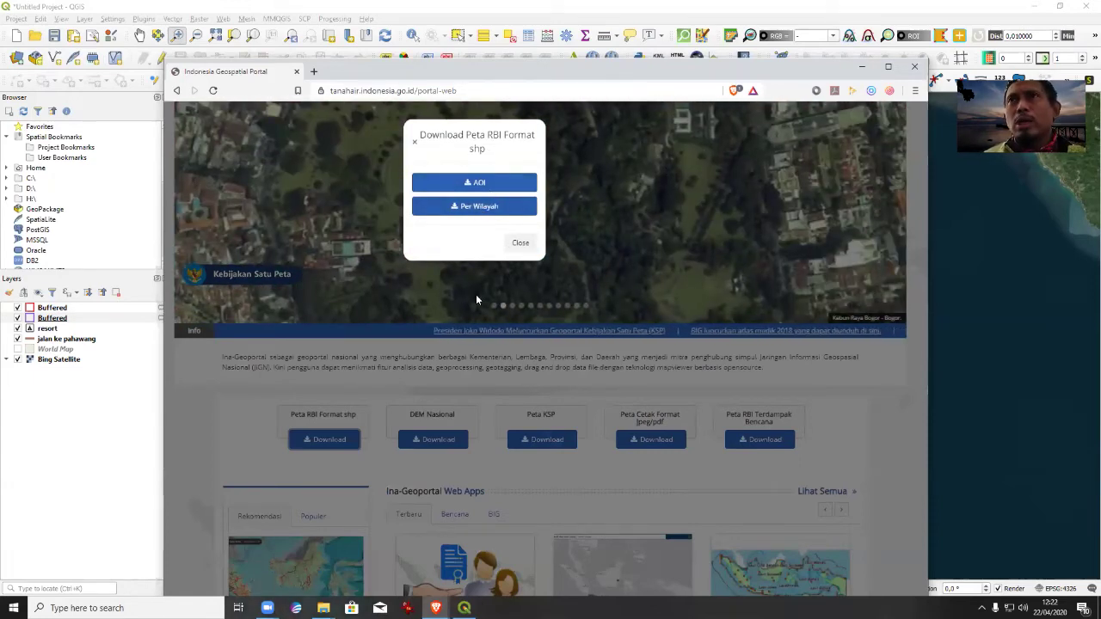
# Choose the AOI download option, go full screen, shift the map, and open Download Batimetri 50K.
pyautogui.click(476, 183)
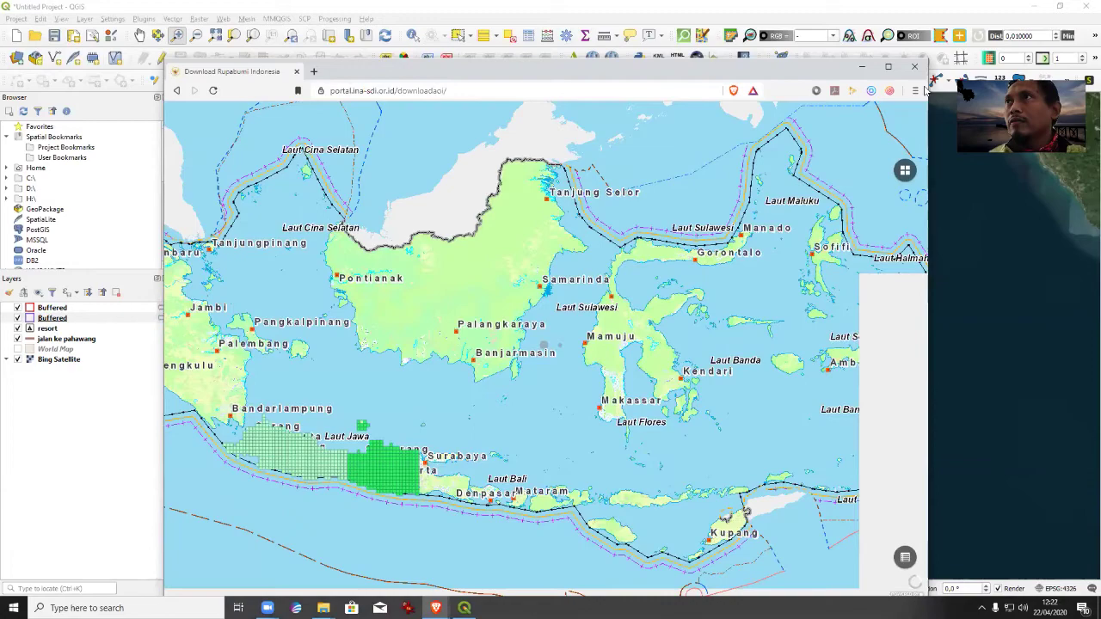
pyautogui.click(888, 67)
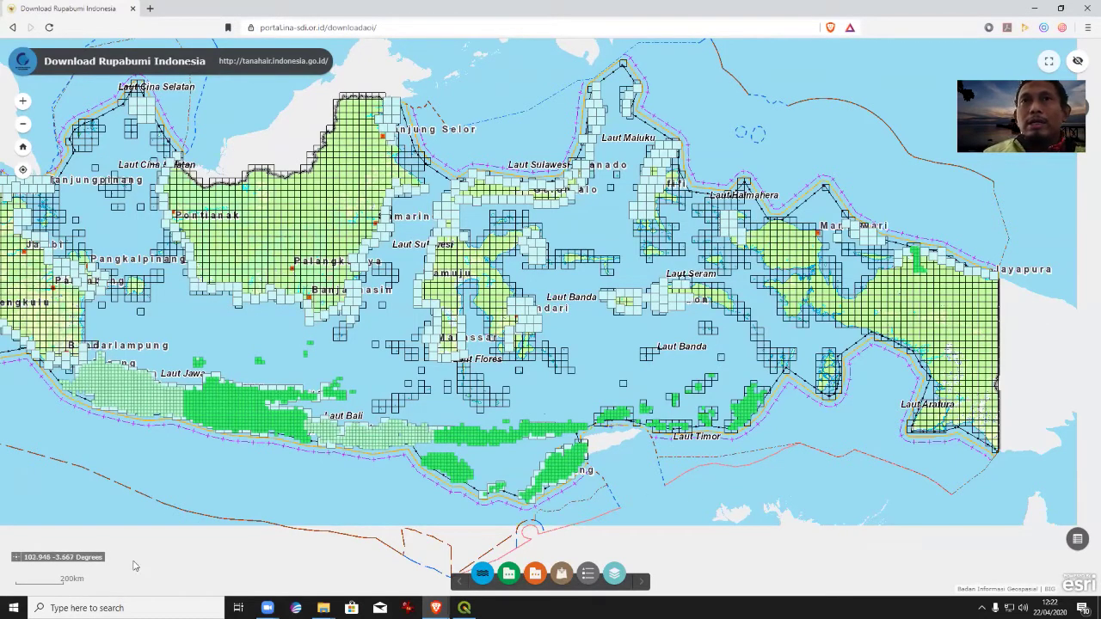
pyautogui.moveTo(295, 319); pyautogui.dragTo(458, 321)
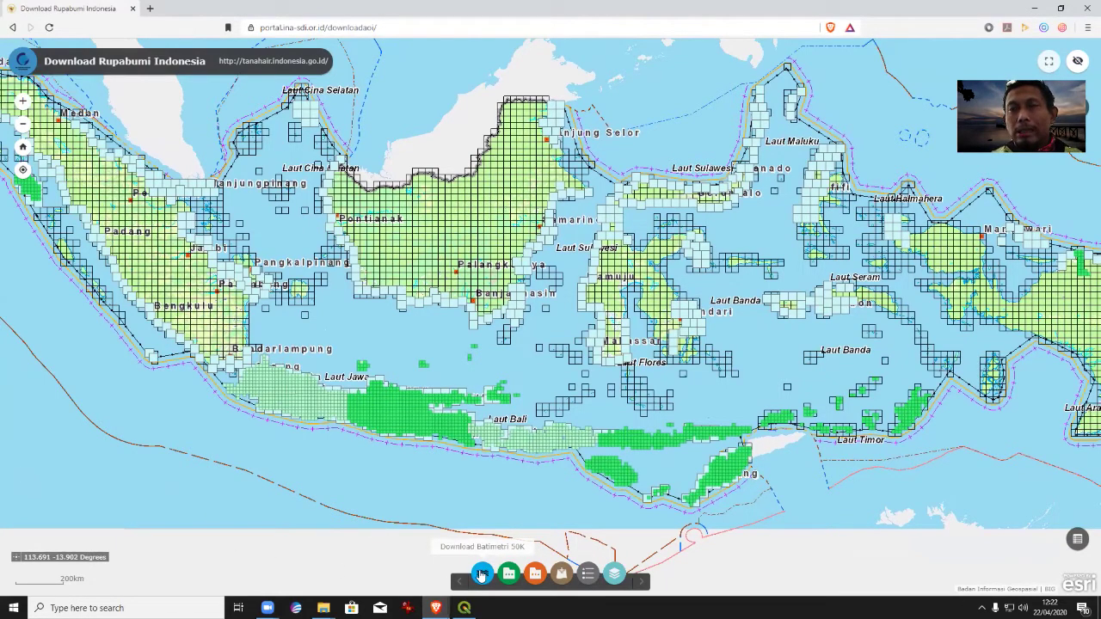
pyautogui.click(482, 574)
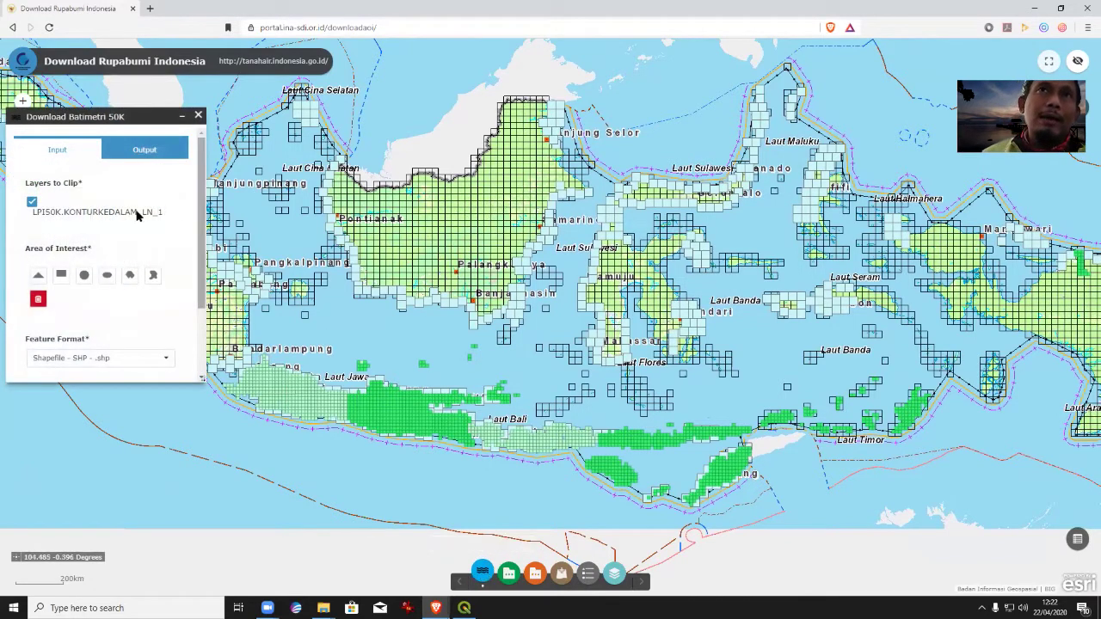
# Draw a rectangular area of interest near Bandarlampung.
pyautogui.moveTo(77, 117); pyautogui.dragTo(559, 176)
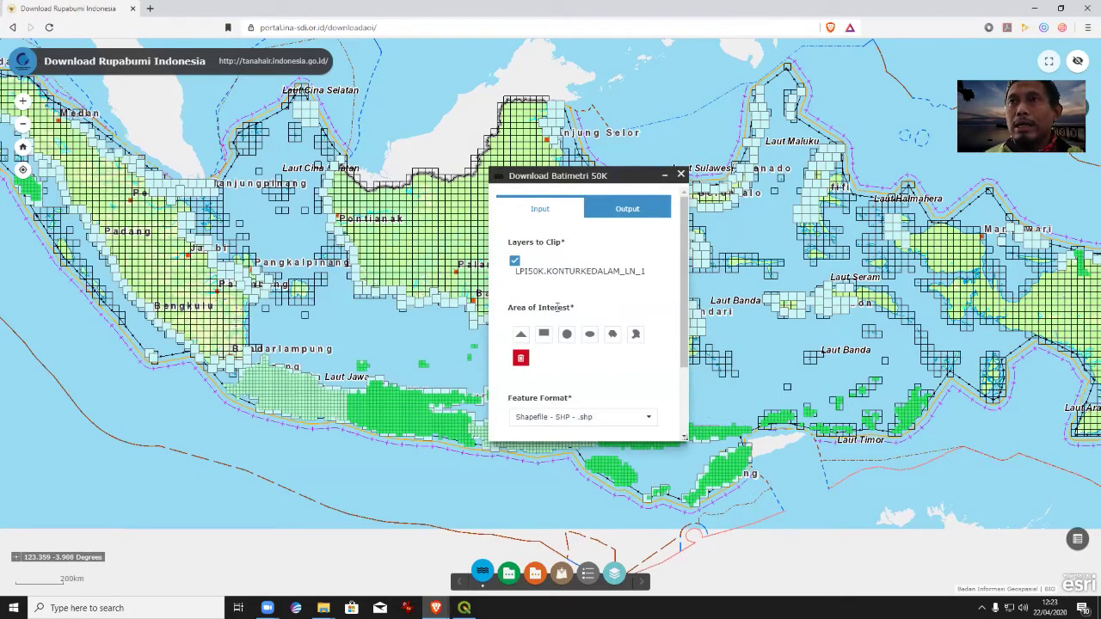
pyautogui.click(544, 334)
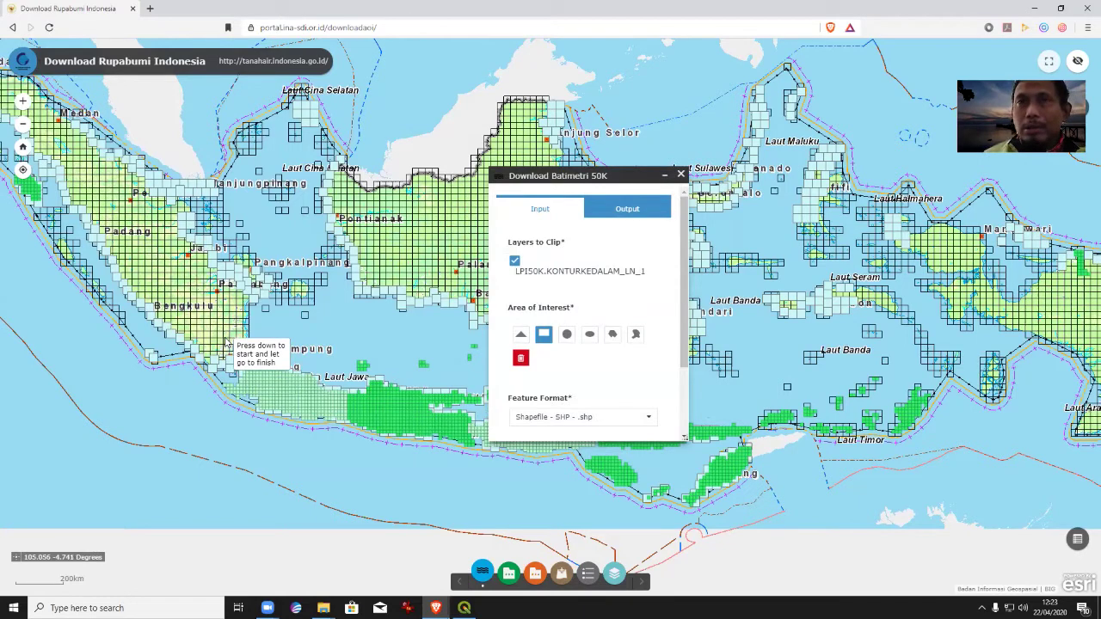
pyautogui.moveTo(226, 342)
pyautogui.mouseDown()
pyautogui.moveTo(229, 372)
pyautogui.moveTo(263, 400)
pyautogui.moveTo(254, 384)
pyautogui.mouseUp()
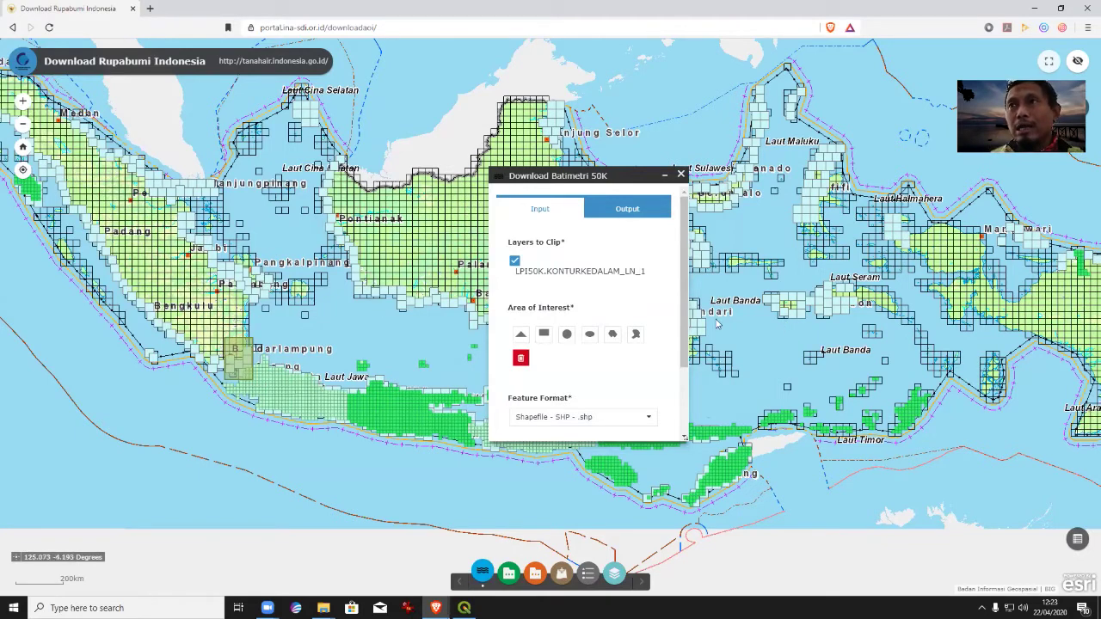
# Keep Shapefile as the output format and execute the contour clip.
pyautogui.scroll(-3, 679, 393)
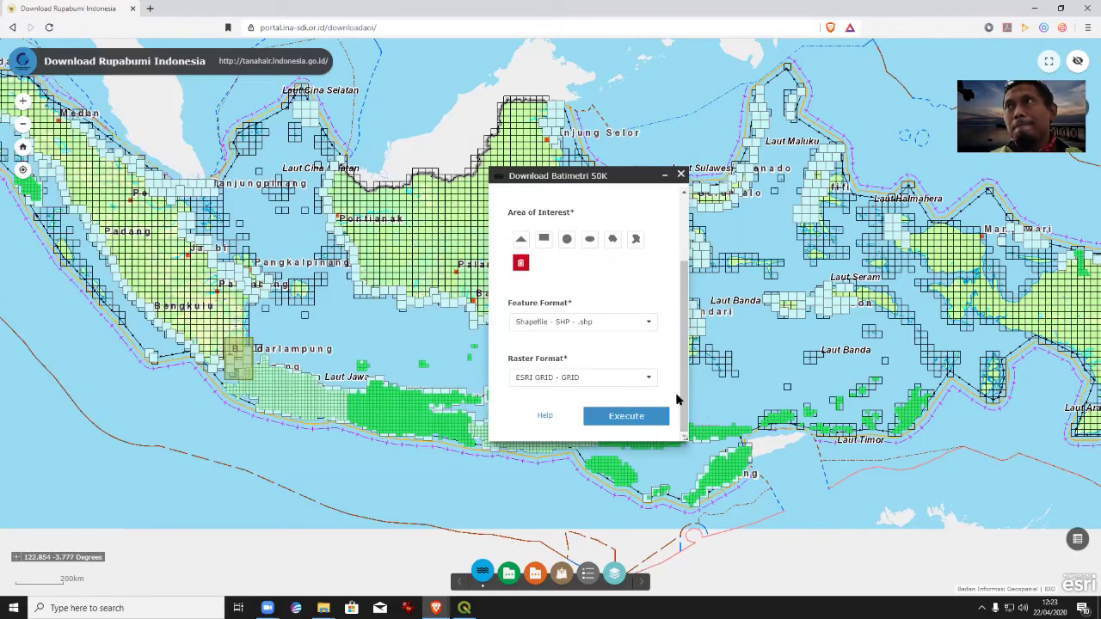
pyautogui.click(648, 325)
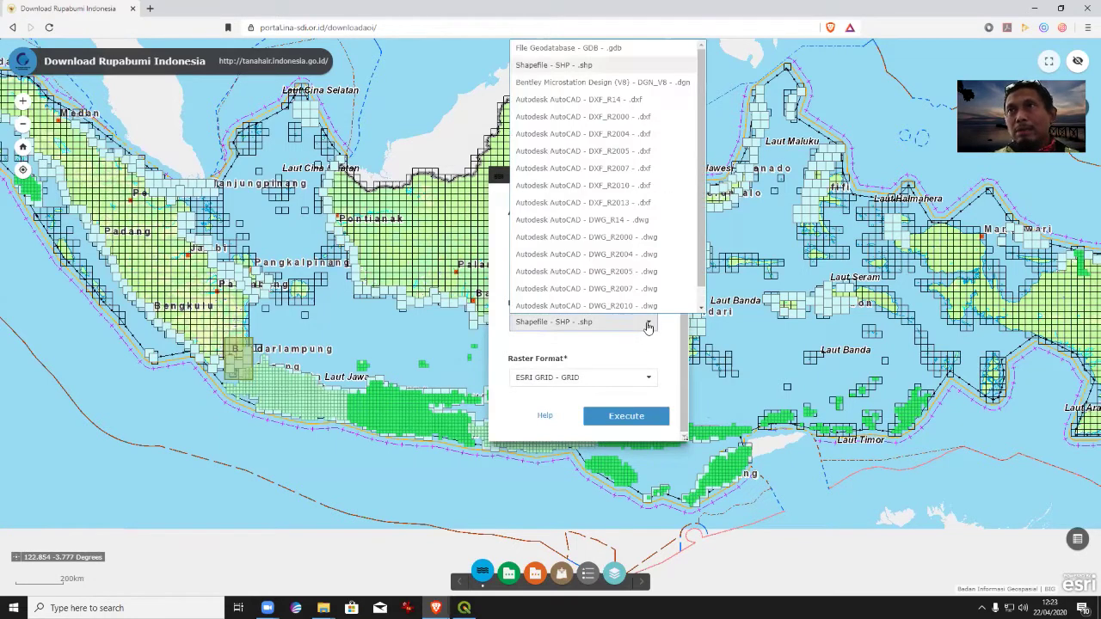
pyautogui.moveTo(701, 269); pyautogui.dragTo(713, 163)
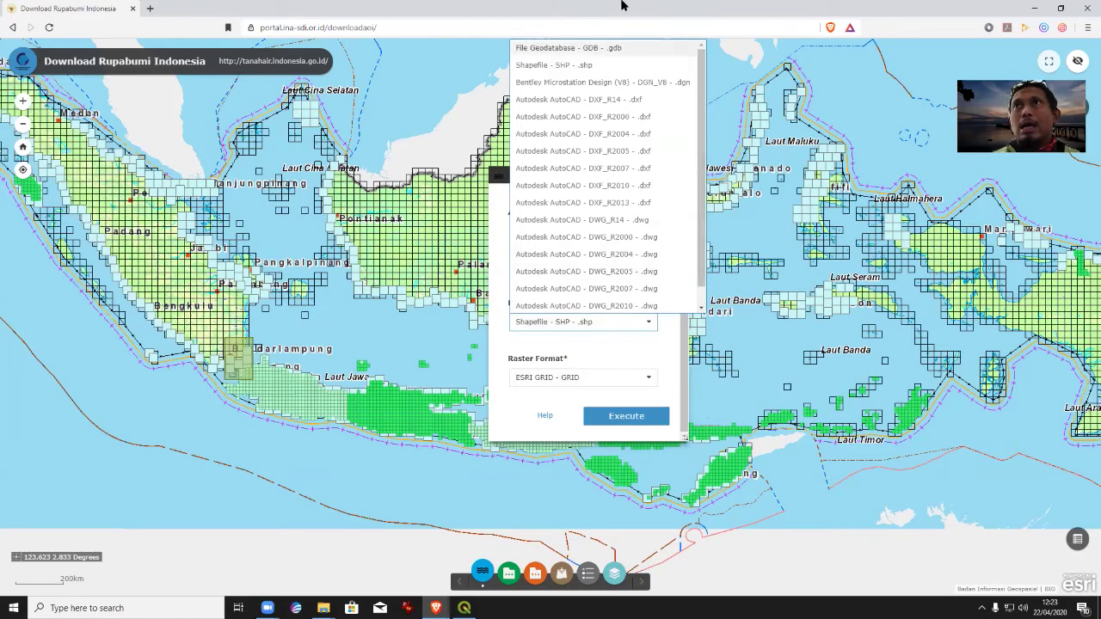
pyautogui.click(577, 66)
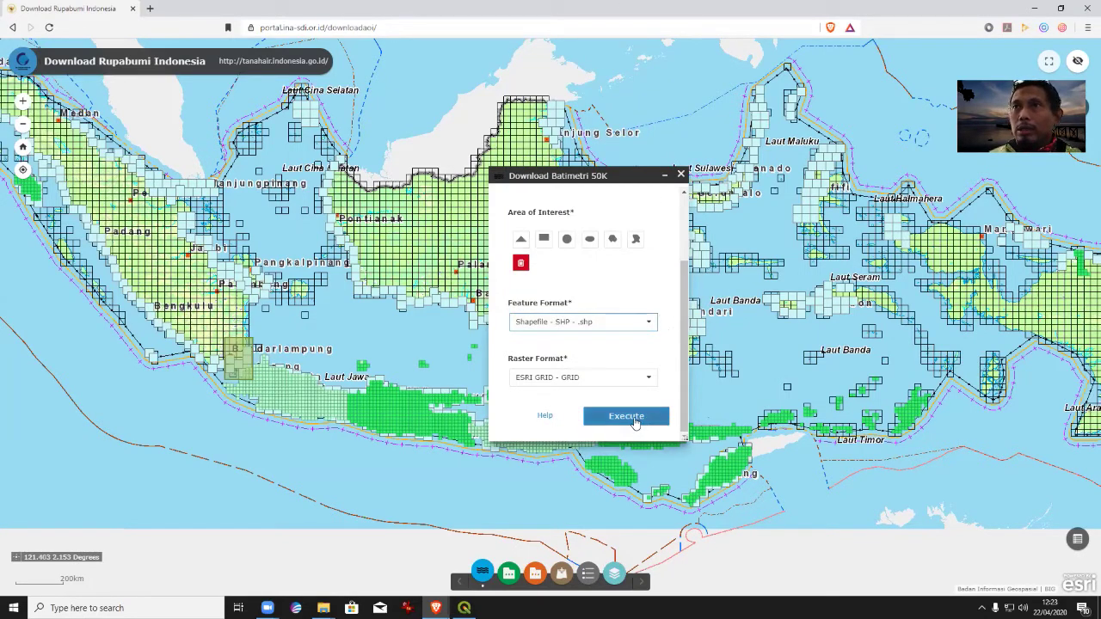
pyautogui.click(635, 422)
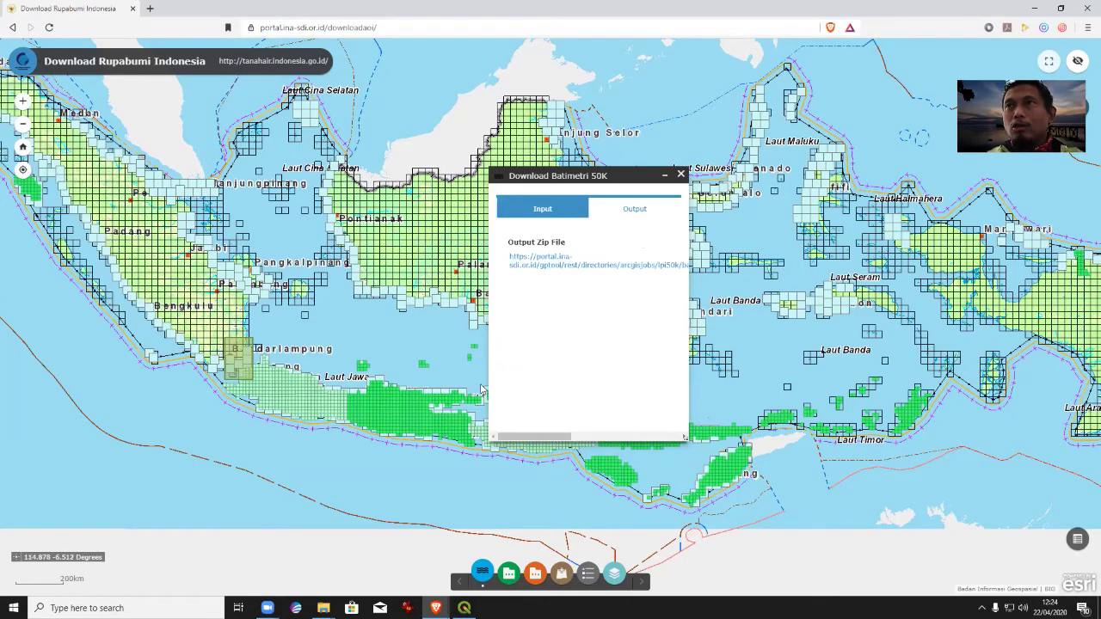
# Save the Batimetri50K output zip to Downloads, open it, and enter its zipfolder.
pyautogui.click(556, 267)
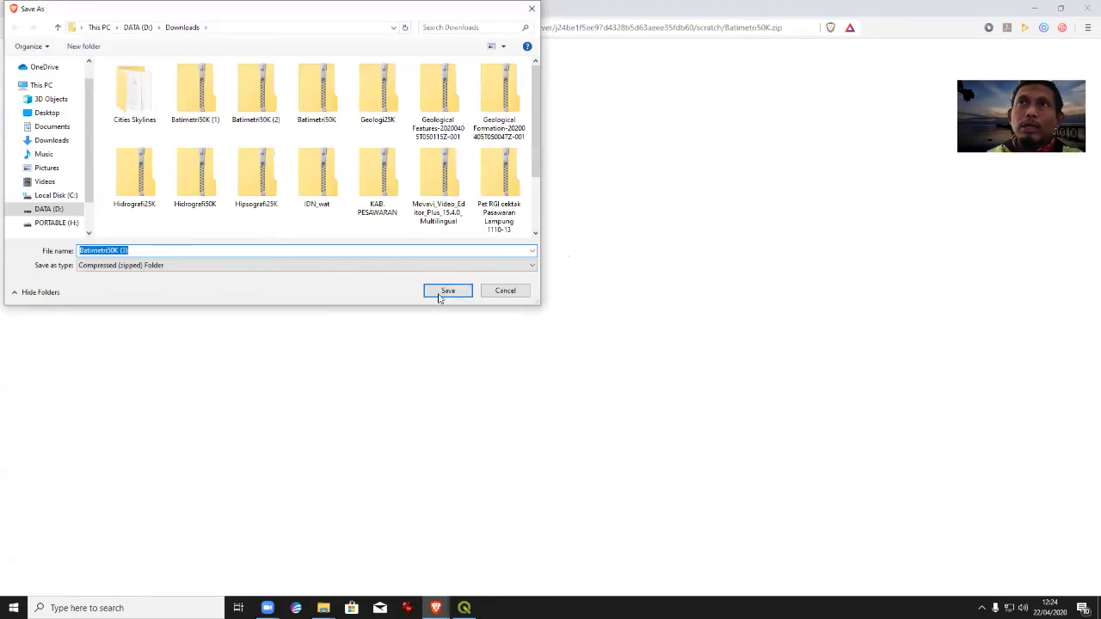
pyautogui.click(439, 294)
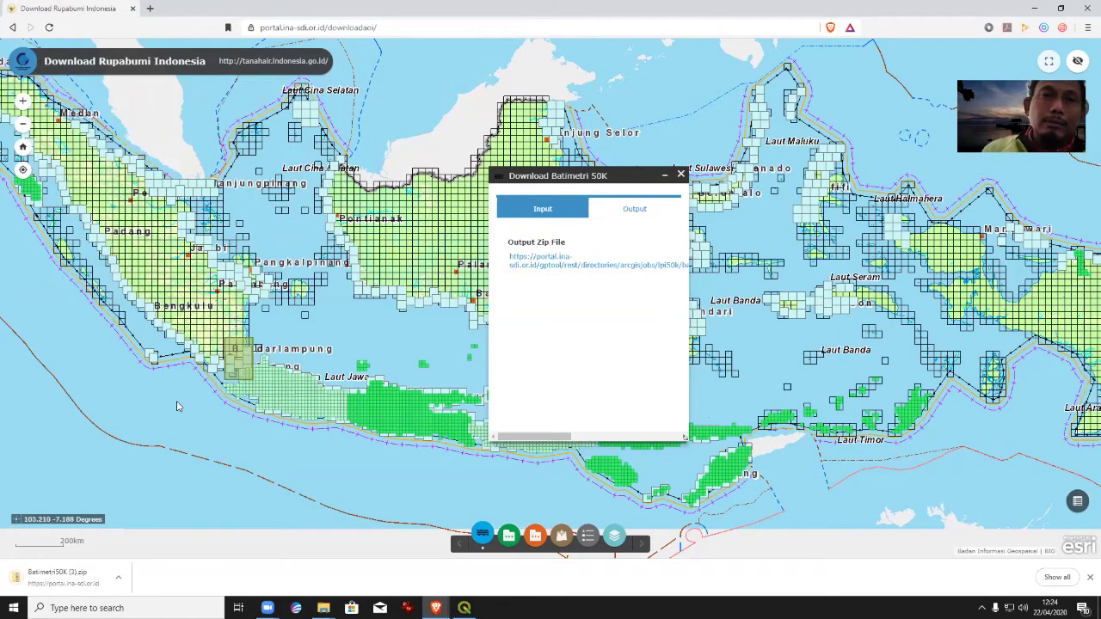
pyautogui.click(65, 576)
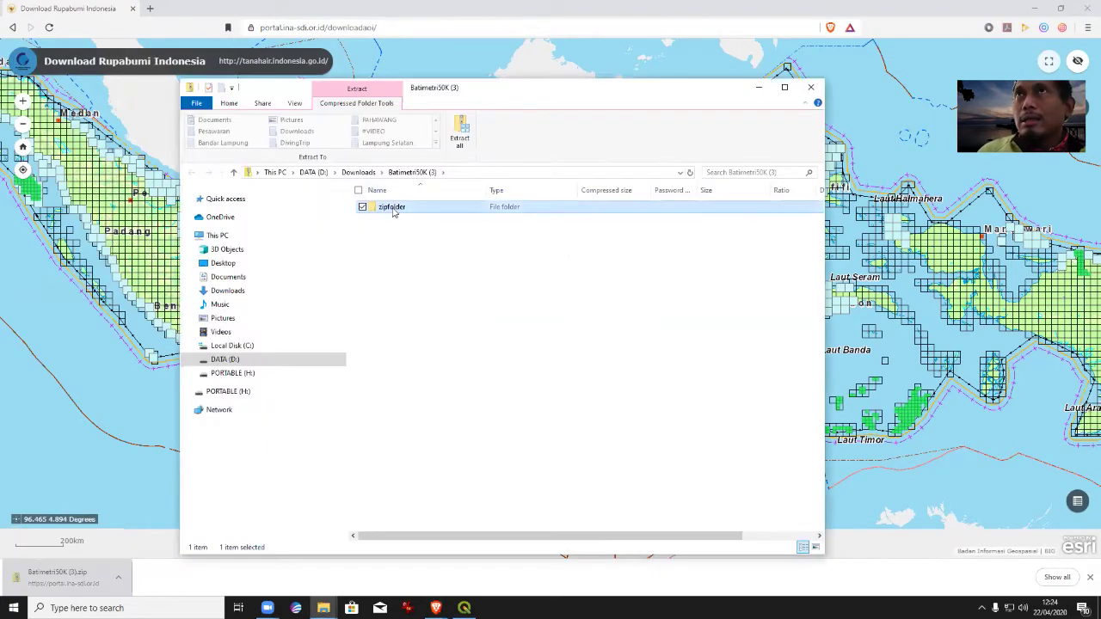
pyautogui.doubleClick(404, 209)
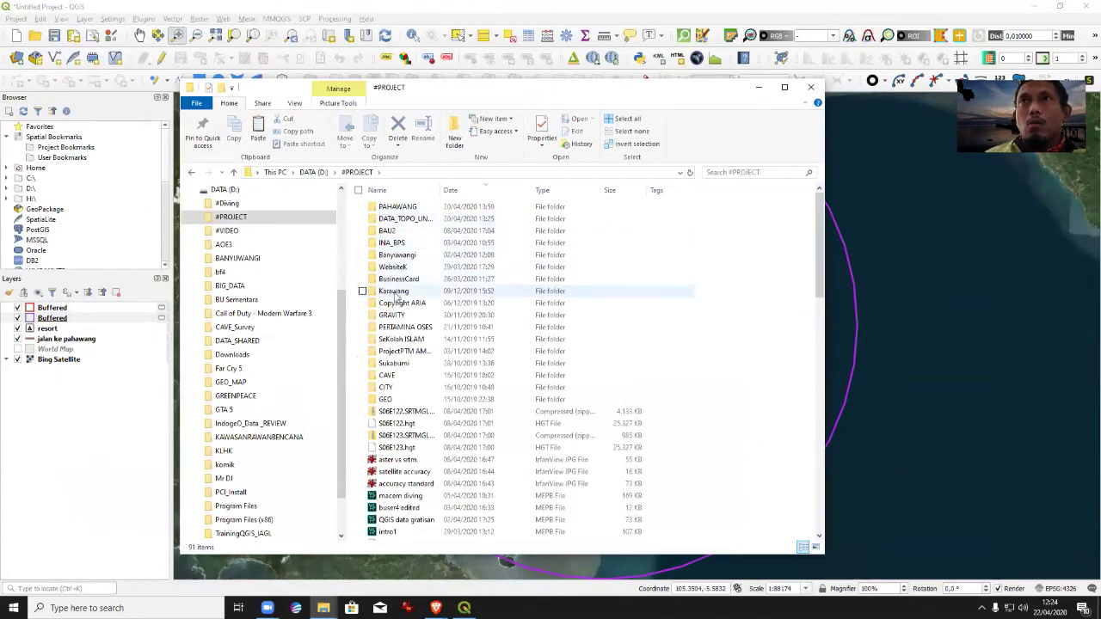
# Check PAHAWANG\BATHIMETRI holds the LPI50K_KONTURKEDALAM_LN_1 files, then close File Explorer.
pyautogui.doubleClick(391, 207)
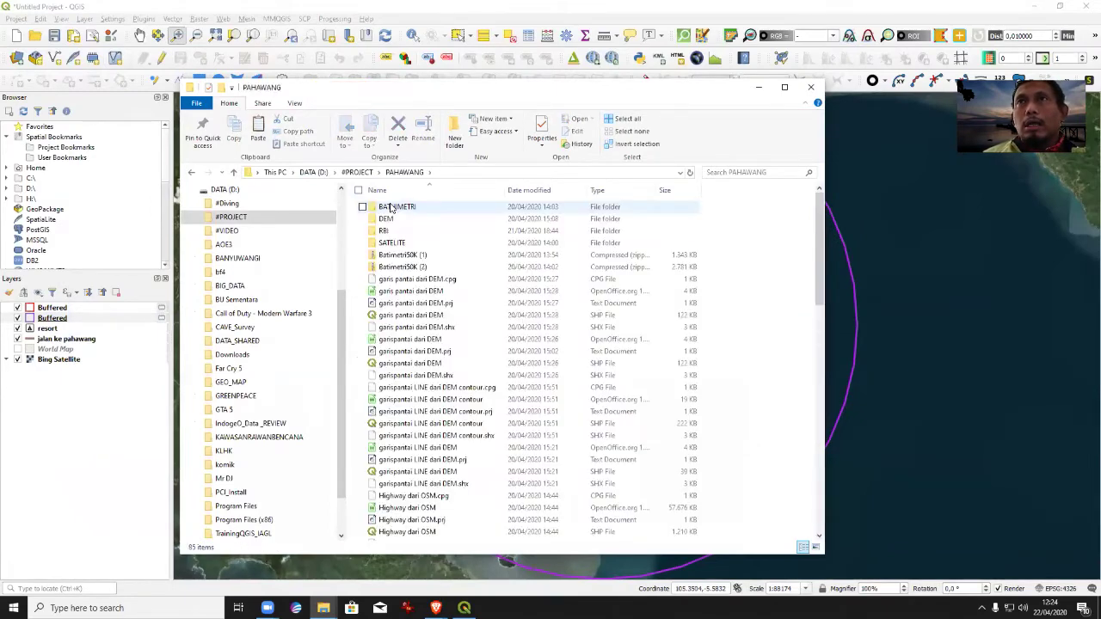
pyautogui.doubleClick(396, 206)
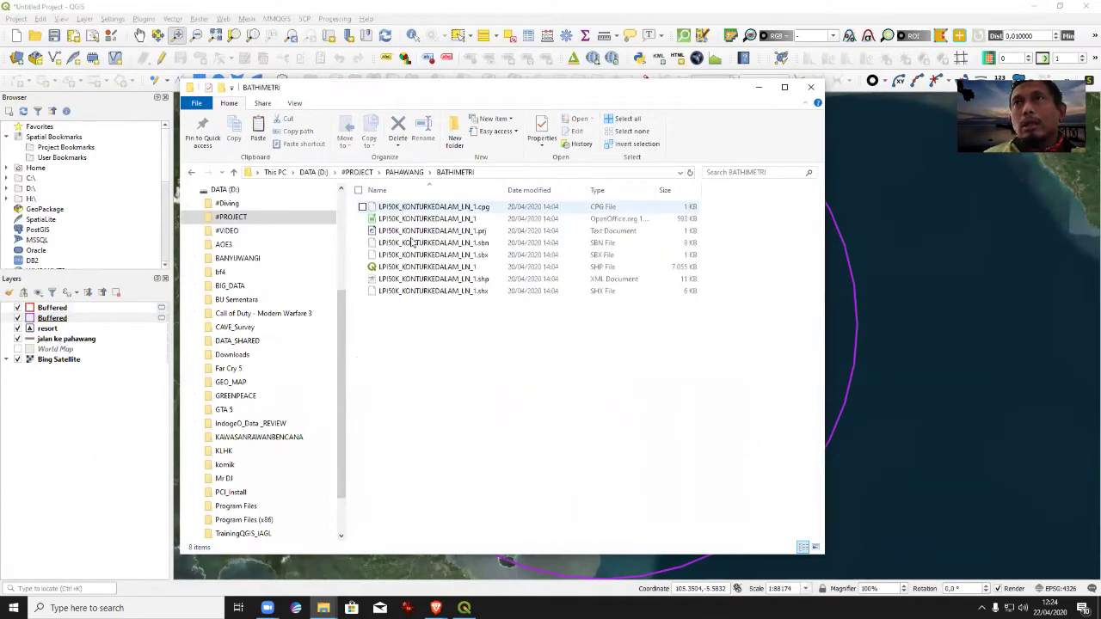
pyautogui.rightClick(490, 347)
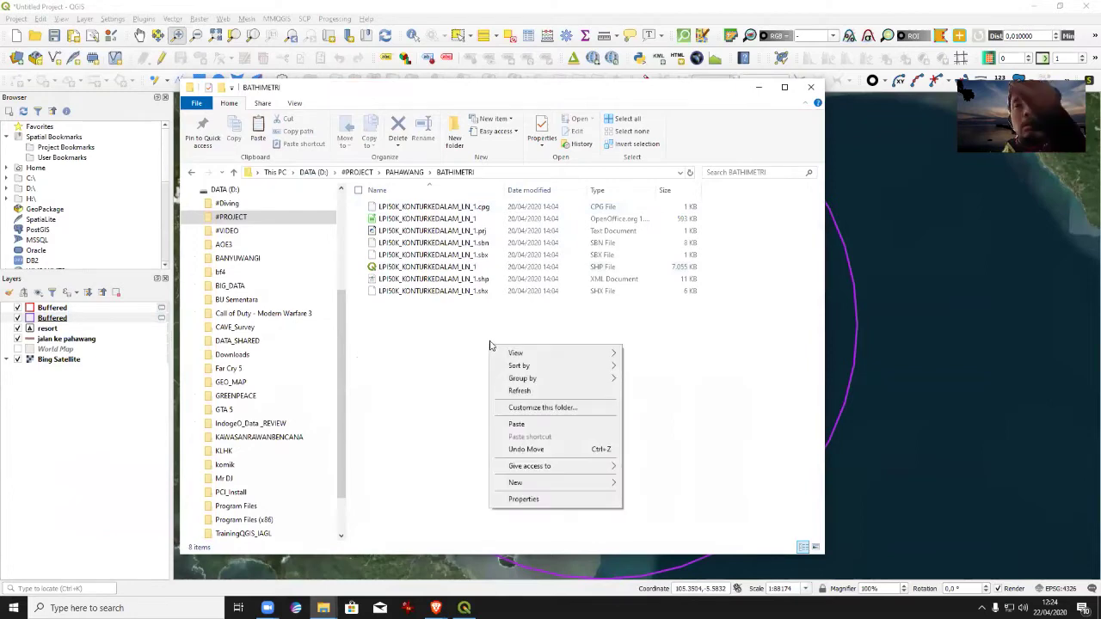
pyautogui.click(728, 419)
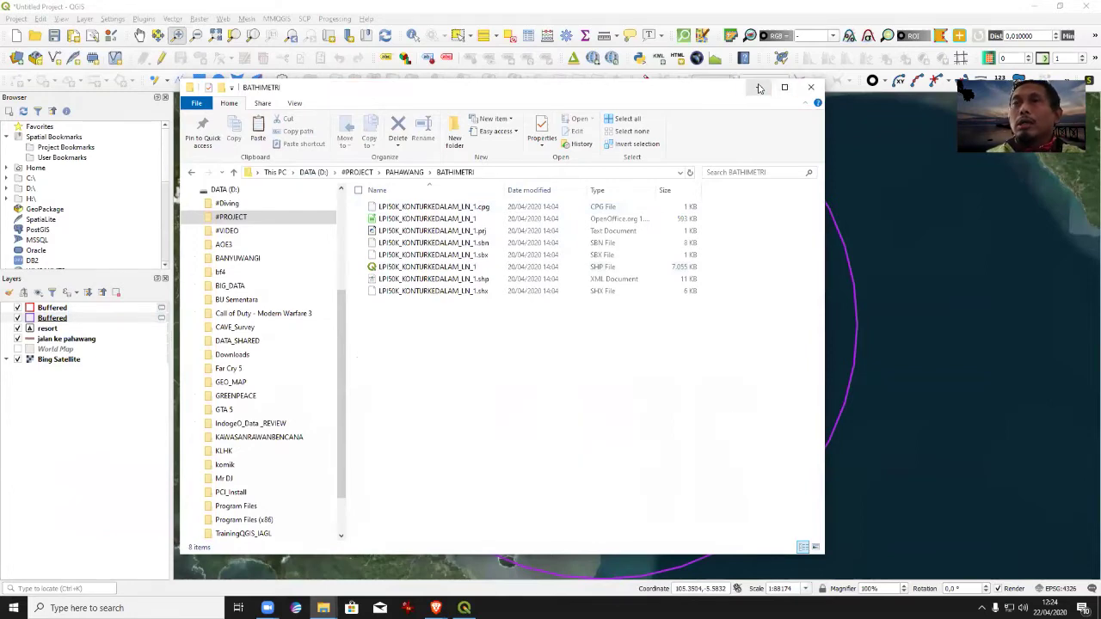
pyautogui.click(758, 87)
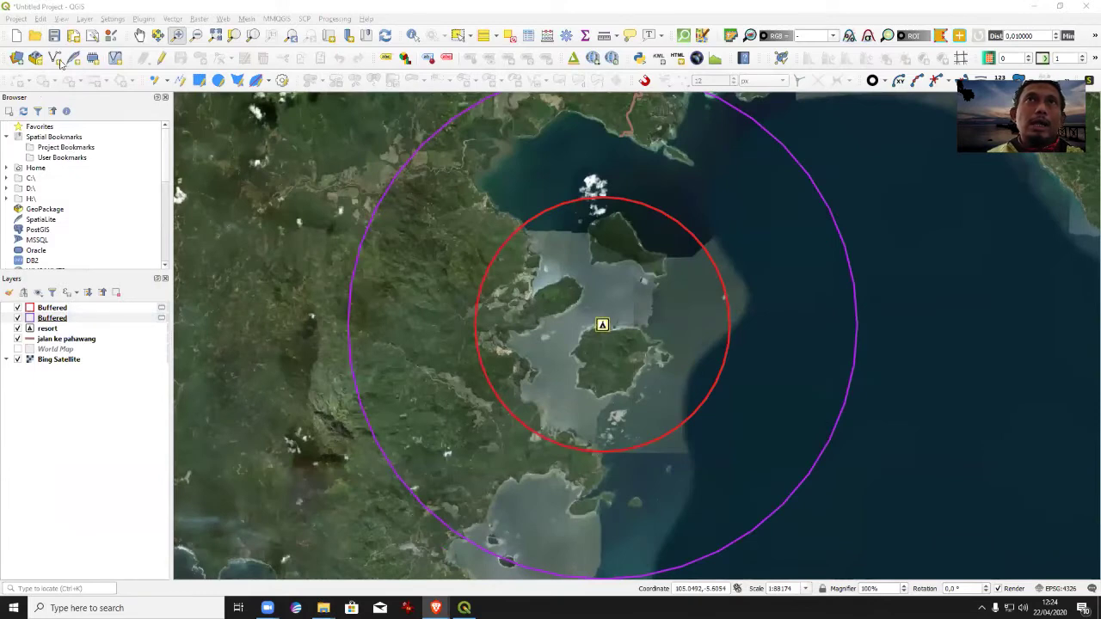
# Open the Add Vector Layer dialog from QGIS's Layer menu.
pyautogui.click(75, 26)
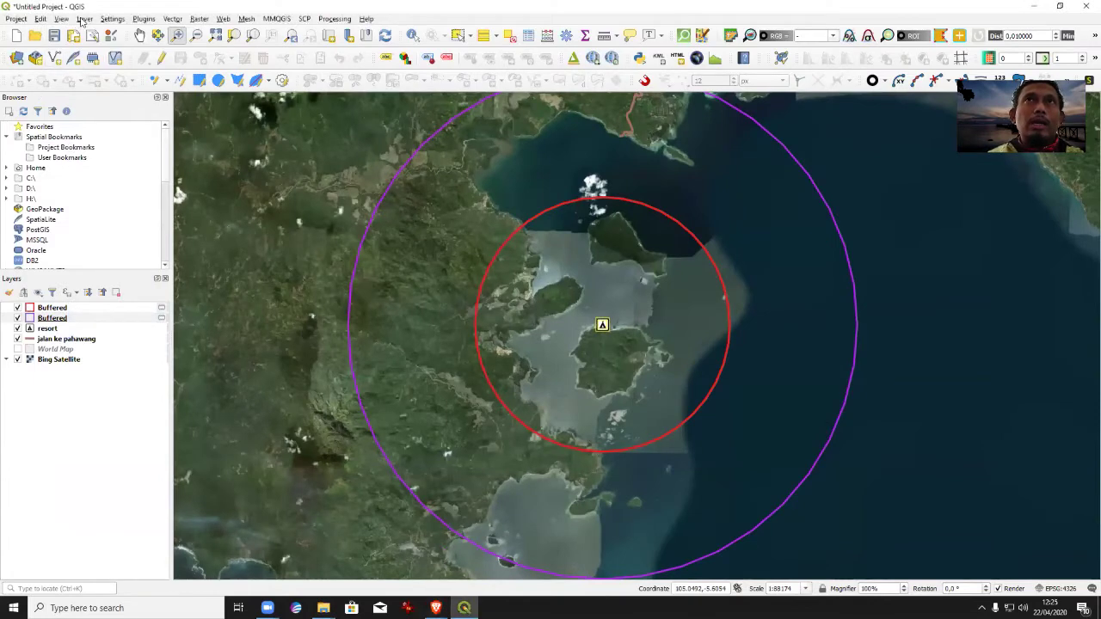
pyautogui.click(82, 19)
pyautogui.moveTo(172, 45)
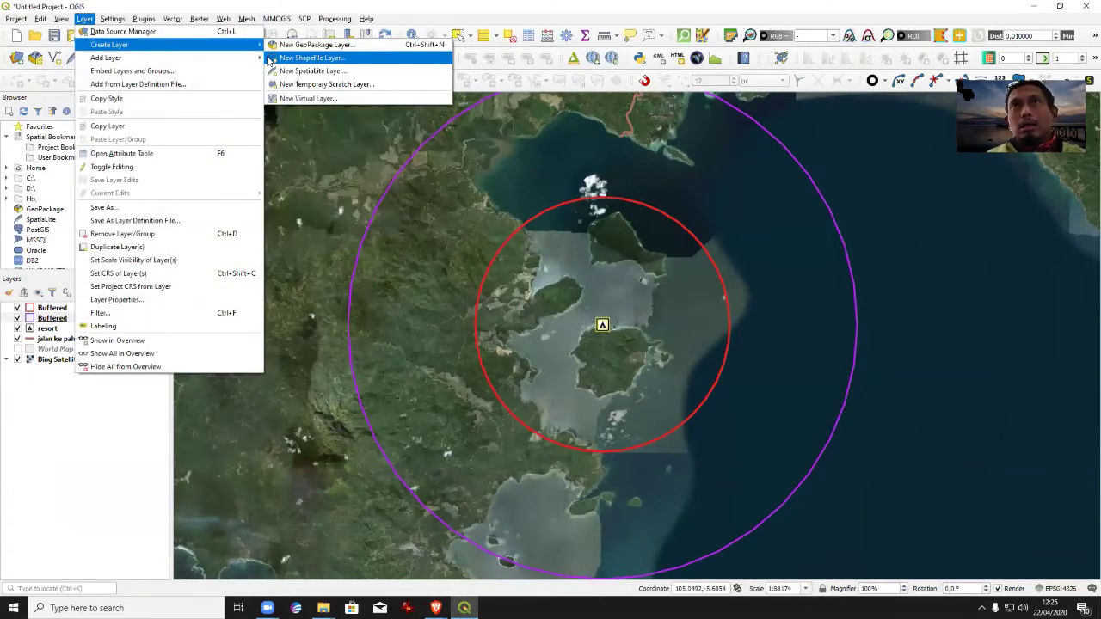
pyautogui.click(84, 19)
pyautogui.click(84, 19)
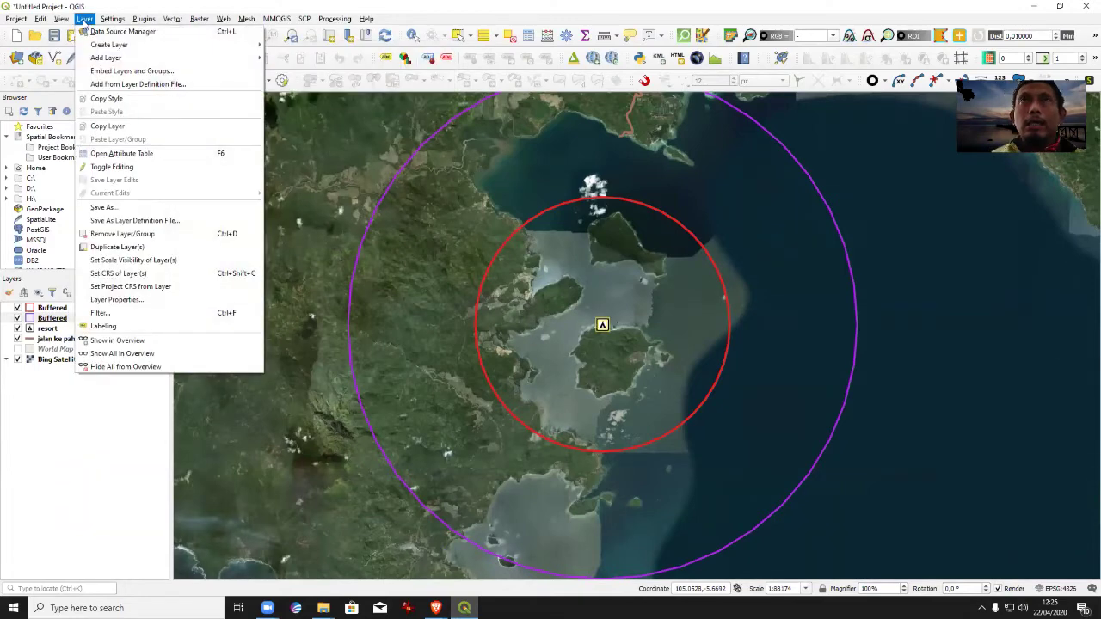
pyautogui.moveTo(247, 62)
pyautogui.click(292, 61)
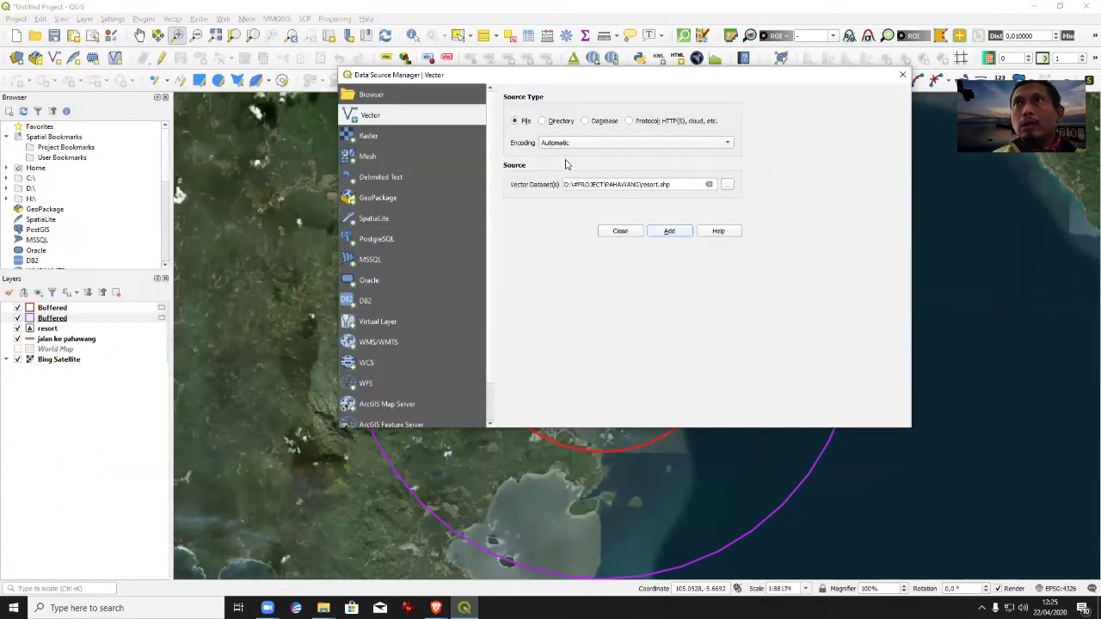
# Browse to PAHAWANG\BATHIMETRI and add the LPI50K_KONTURKEDALAM_LN_1 shapefile.
pyautogui.click(726, 186)
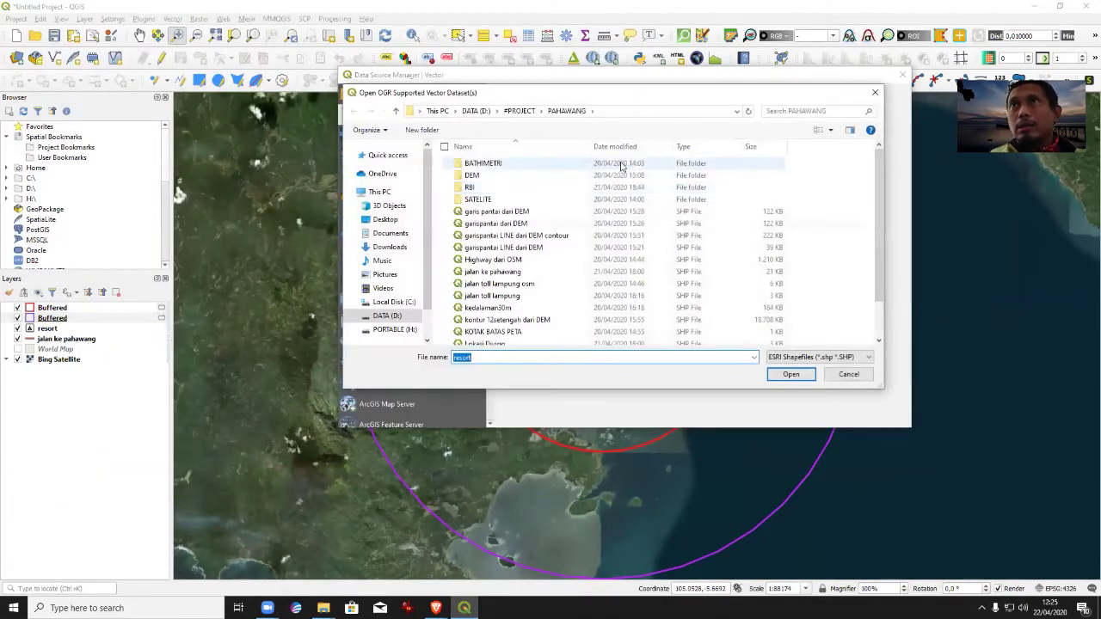
pyautogui.doubleClick(529, 165)
pyautogui.click(528, 163)
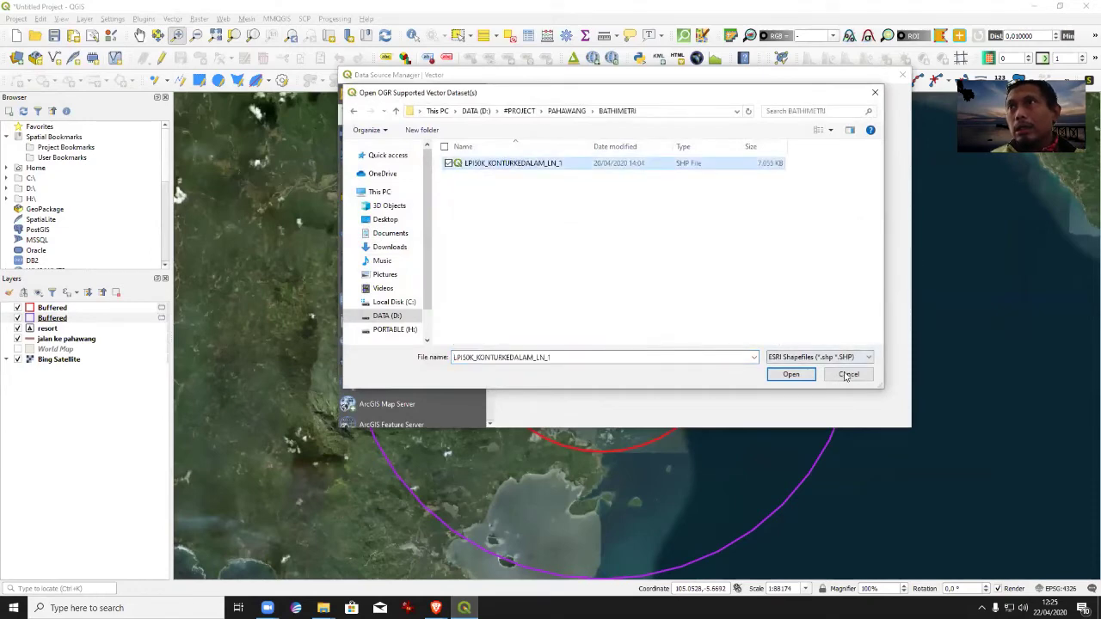
pyautogui.click(790, 375)
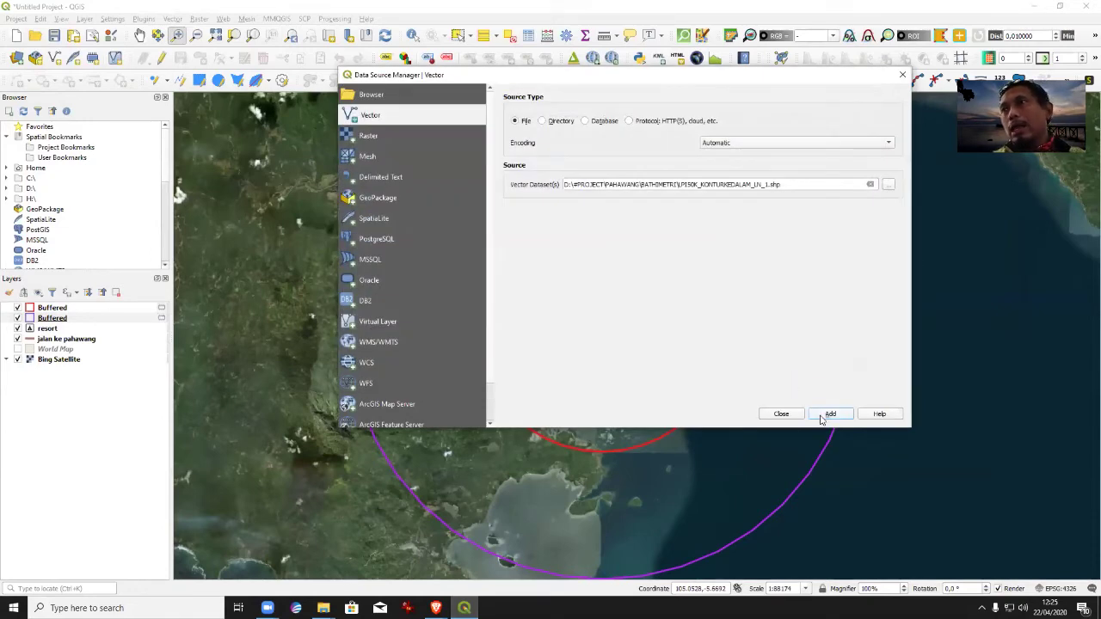
pyautogui.click(830, 414)
pyautogui.click(781, 414)
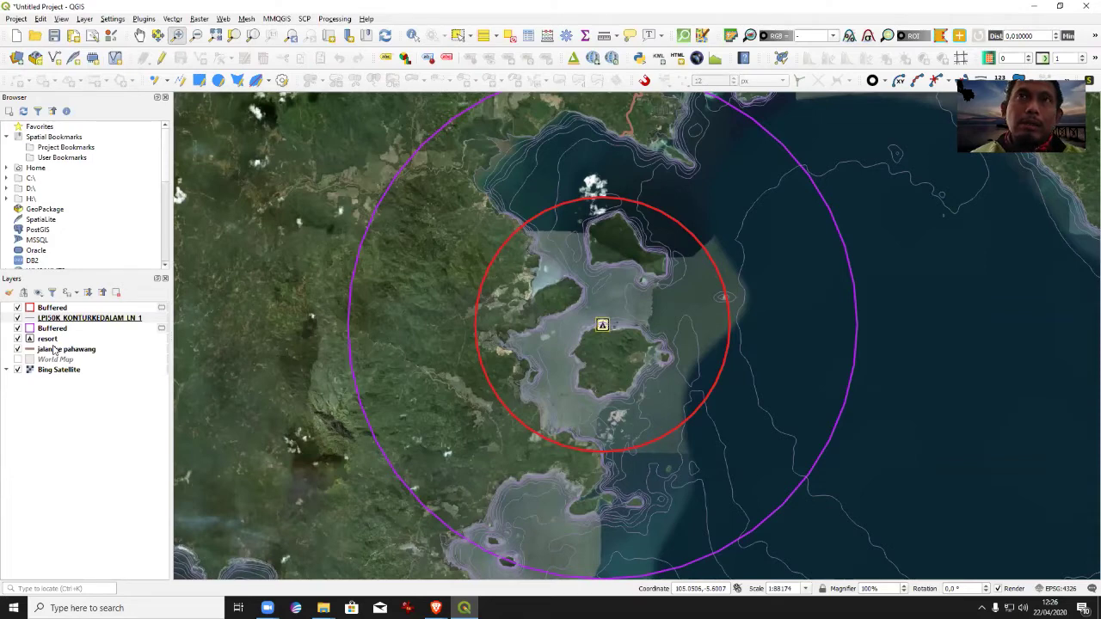
# Set the contour layer to Categorized by NKKDLM and classify the depth values 0 to 440.
pyautogui.click(48, 319)
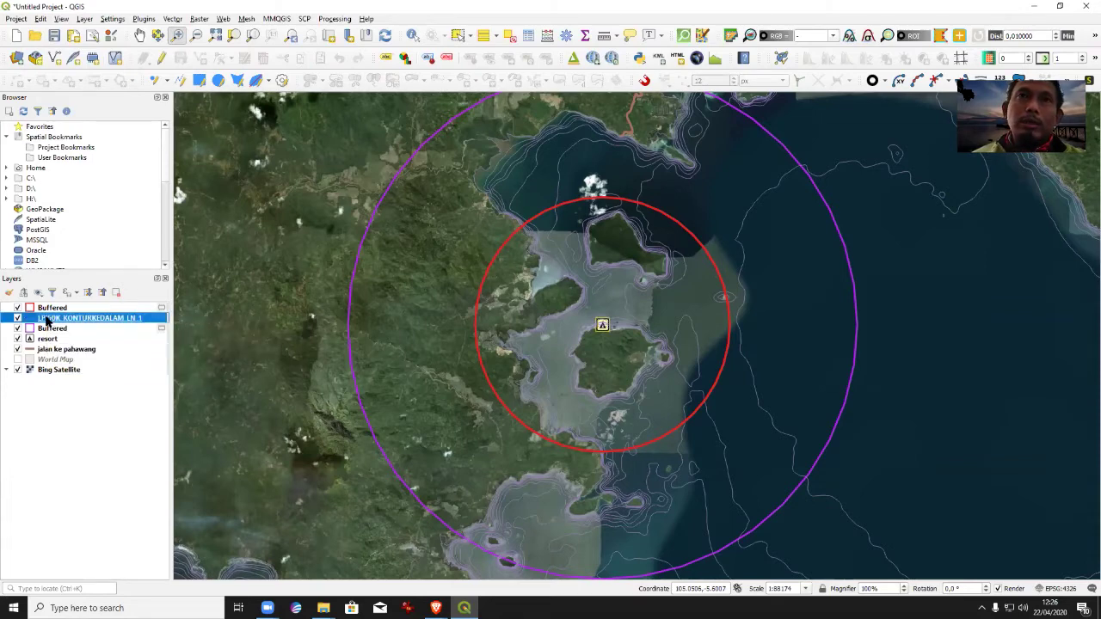
pyautogui.doubleClick(47, 319)
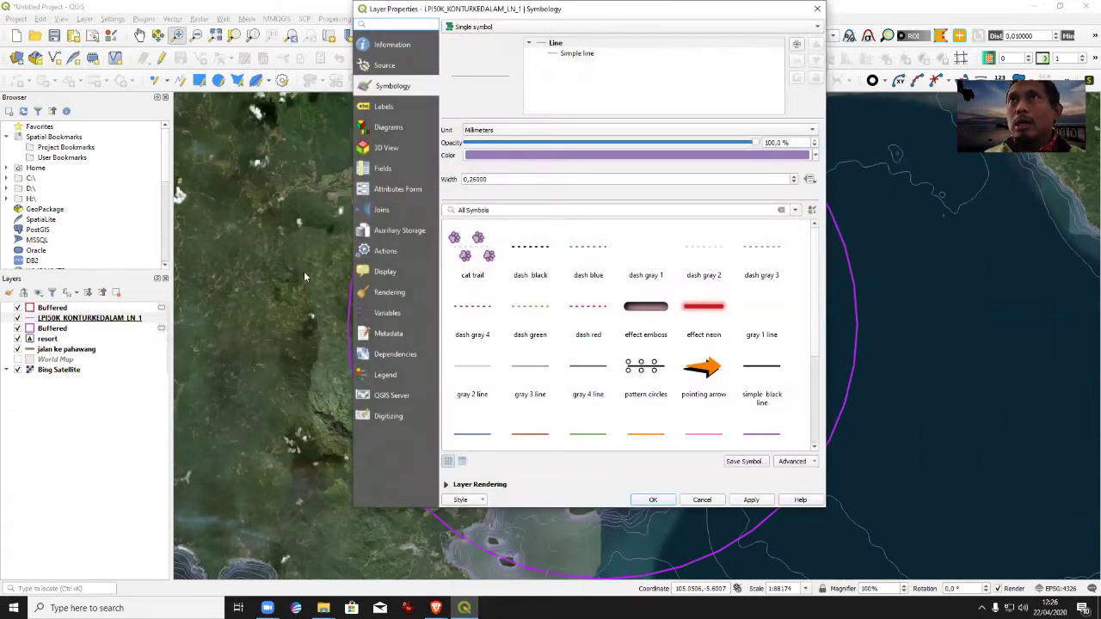
pyautogui.moveTo(599, 7); pyautogui.dragTo(620, 80)
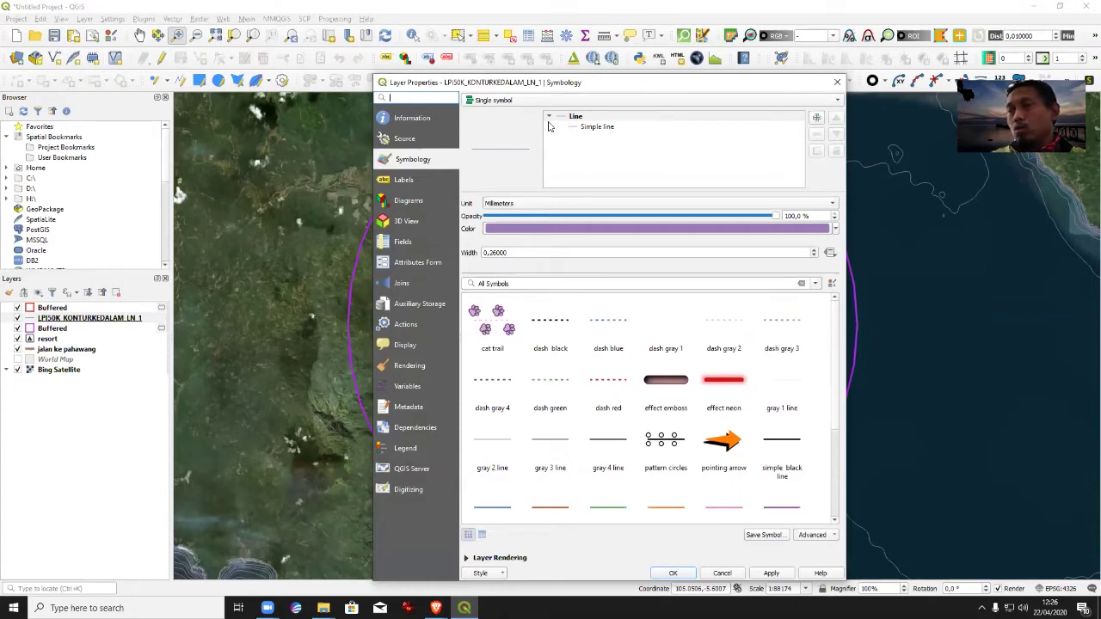
pyautogui.click(555, 101)
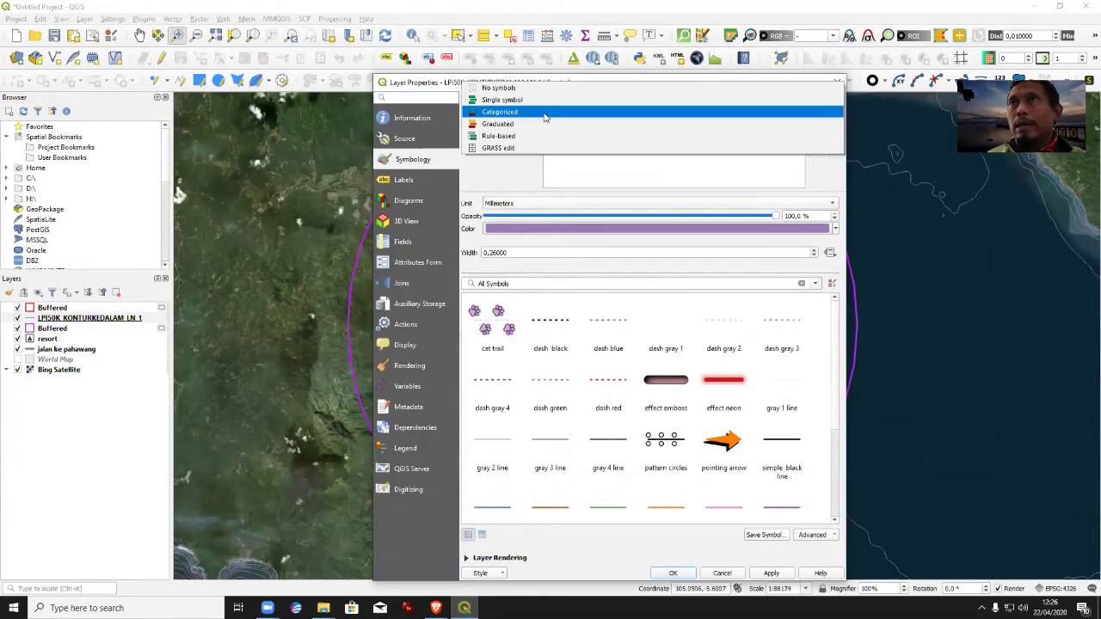
pyautogui.click(544, 112)
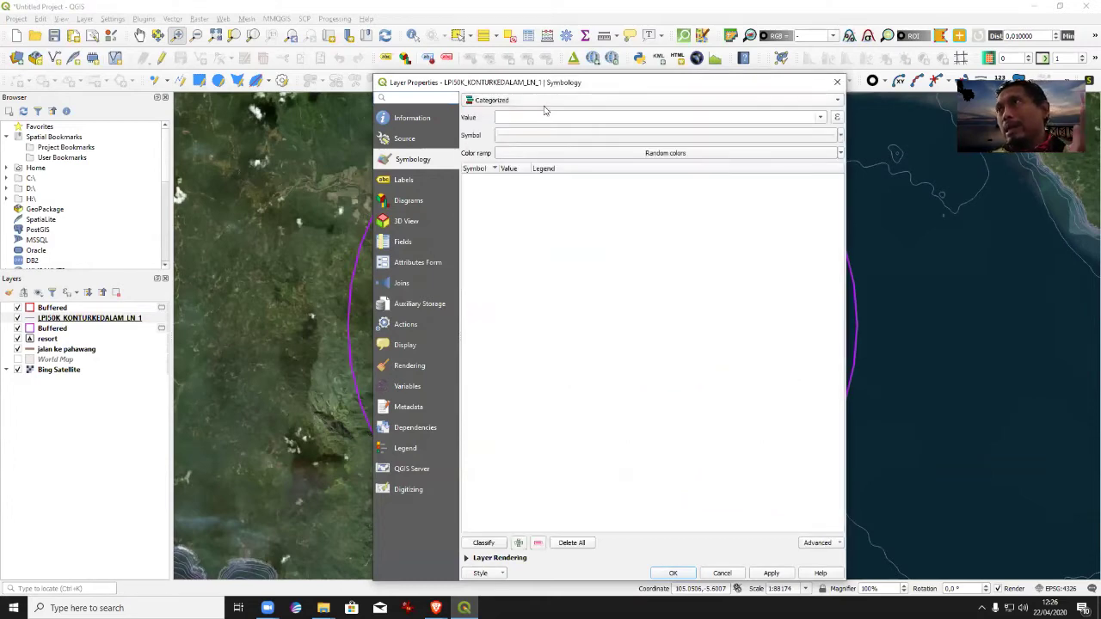
pyautogui.click(820, 117)
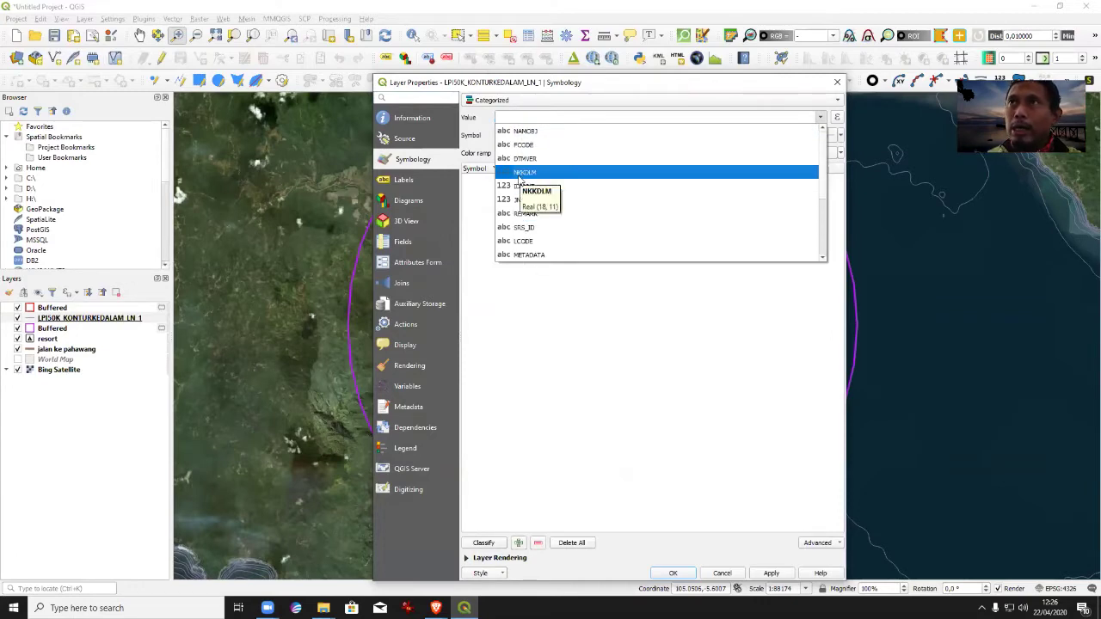
pyautogui.click(519, 176)
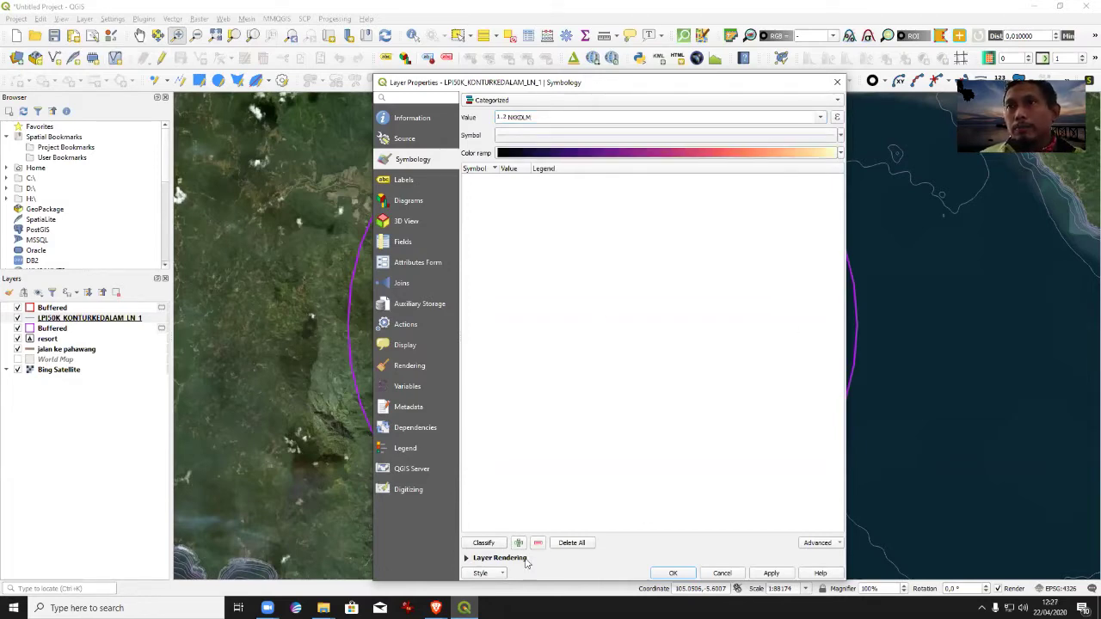
pyautogui.click(492, 545)
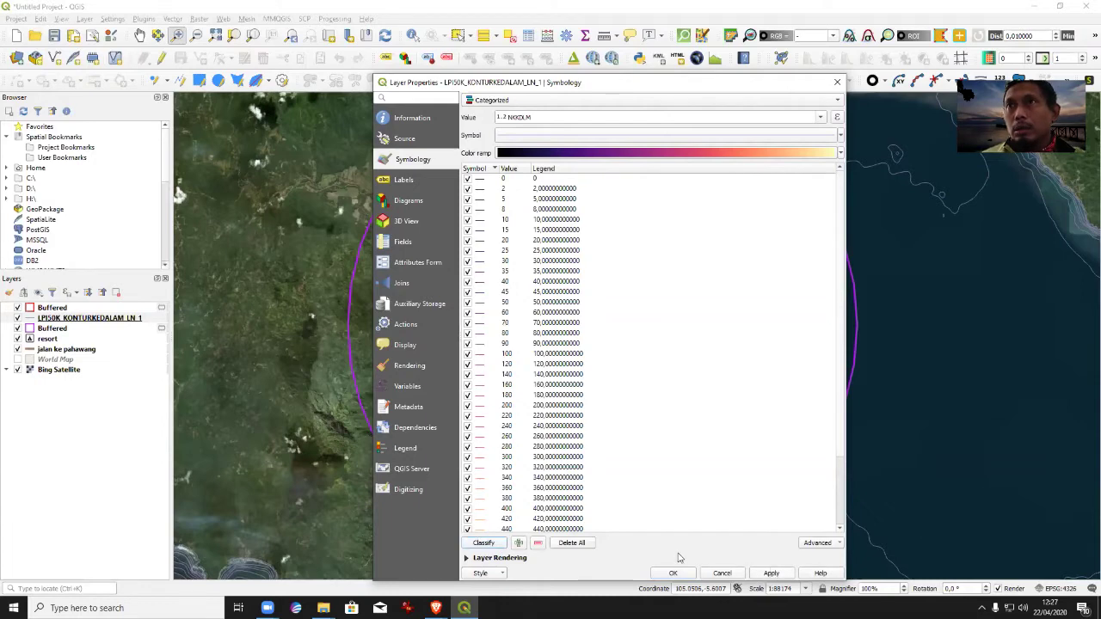
# Open the symbol settings for the 30 depth class.
pyautogui.doubleClick(480, 268)
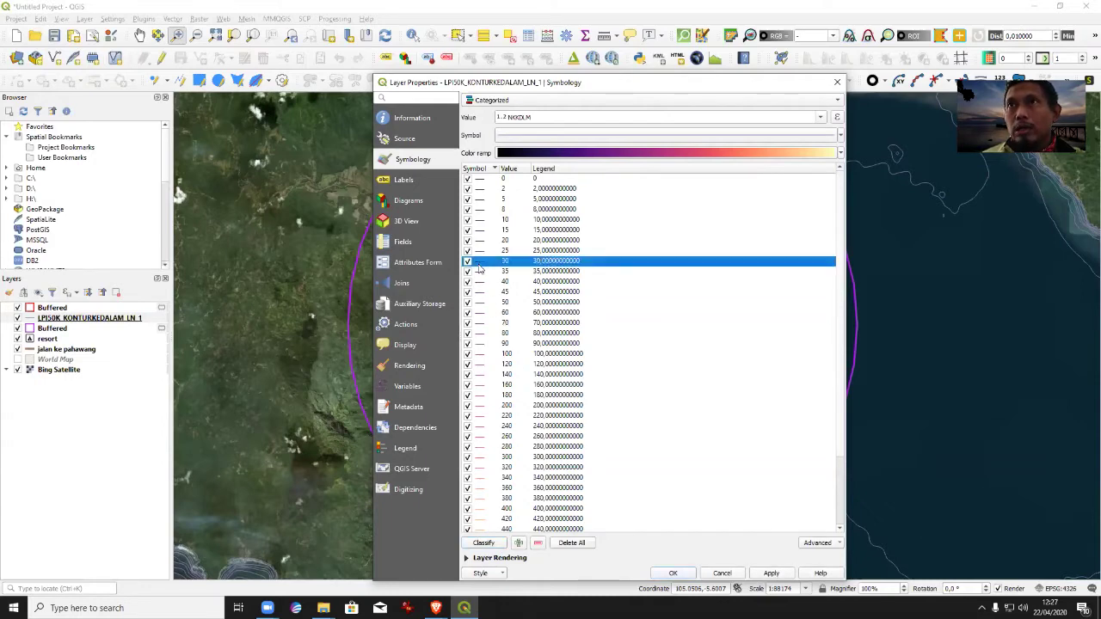
pyautogui.click(575, 148)
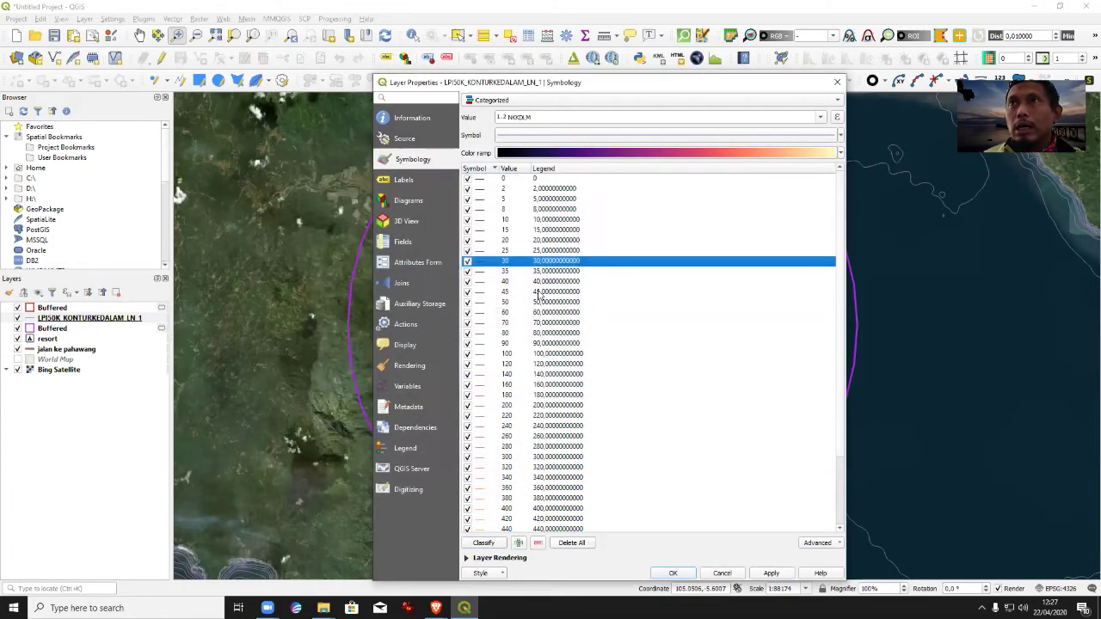
pyautogui.doubleClick(480, 266)
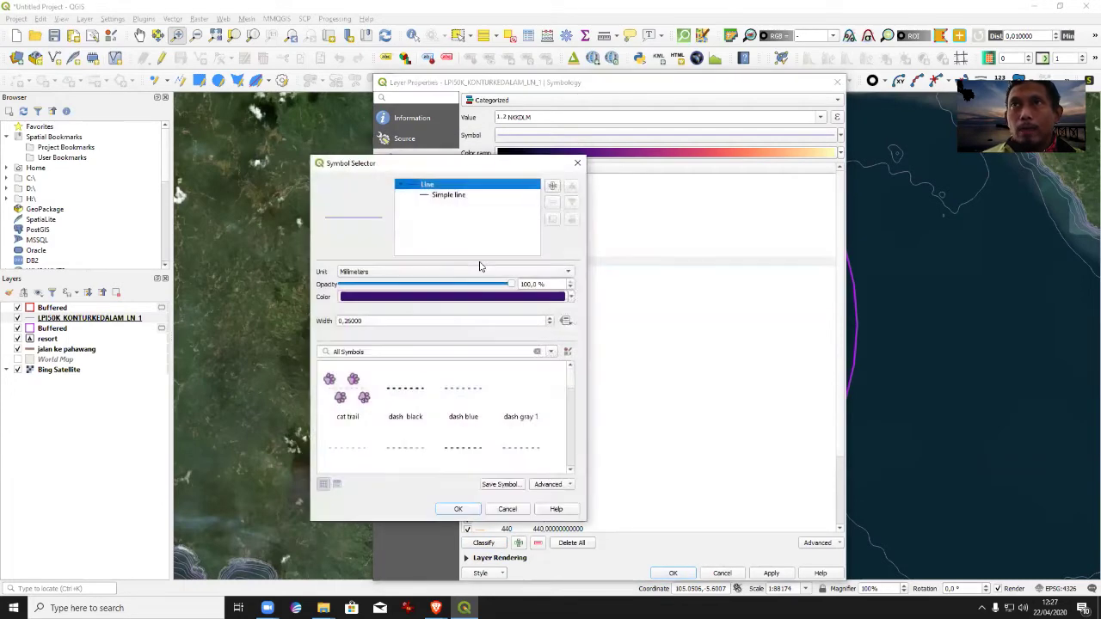
# Change the 30 class line from purple to a wider bright green line and apply it.
pyautogui.click(525, 296)
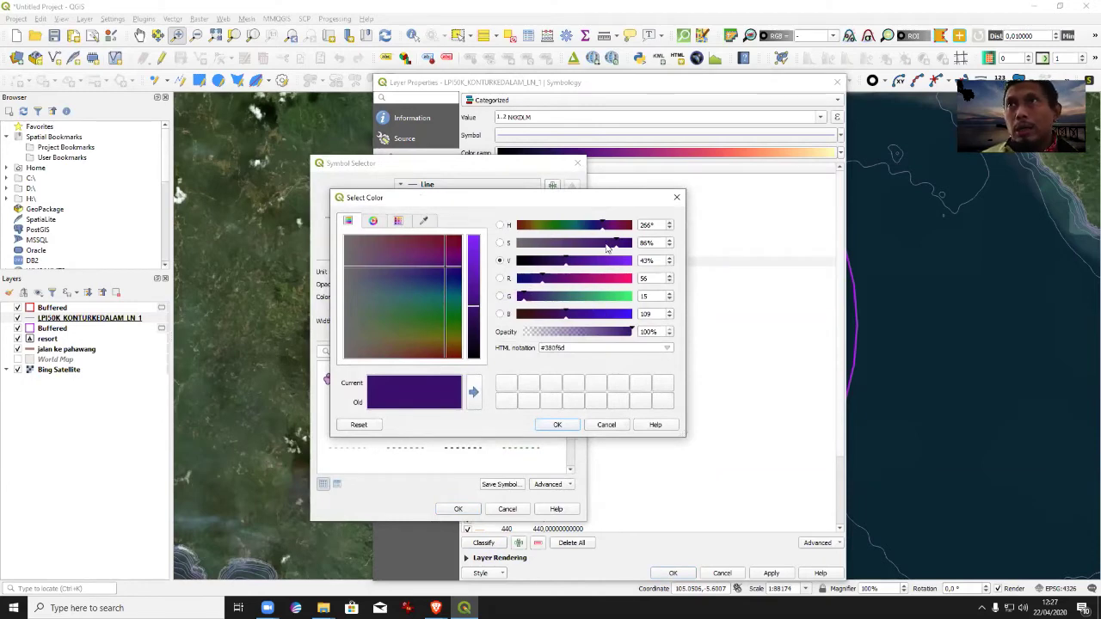
pyautogui.click(627, 302)
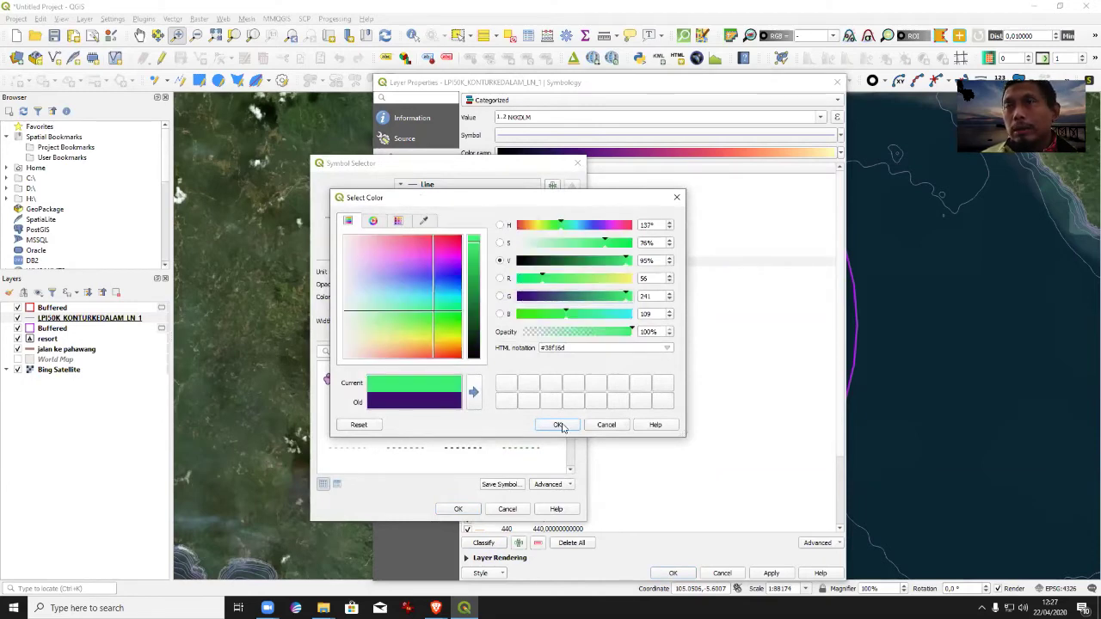
pyautogui.click(565, 428)
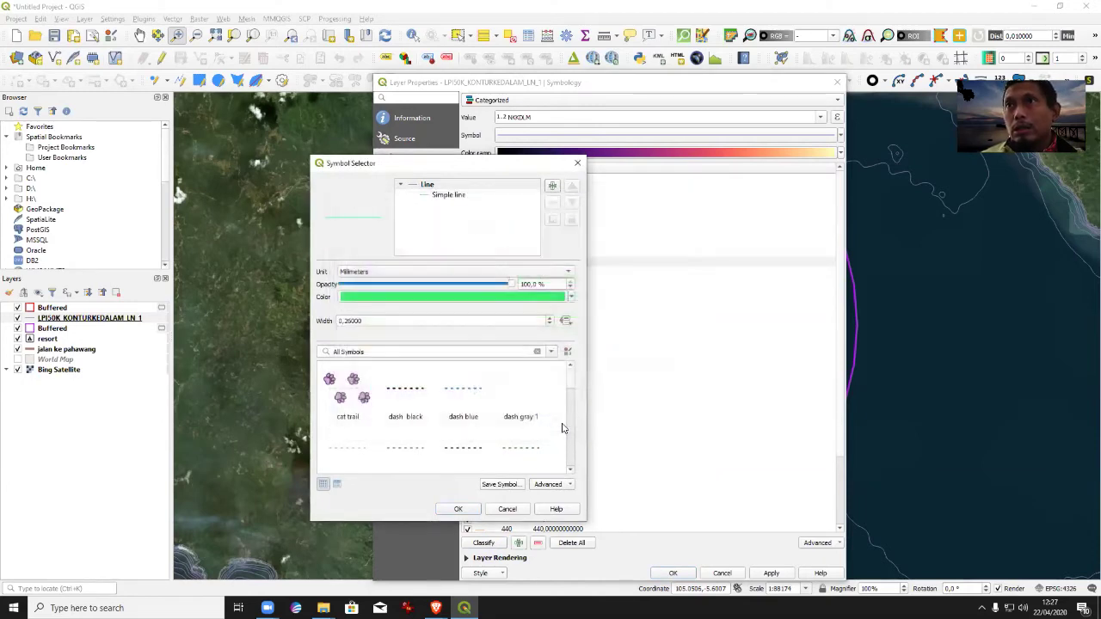
pyautogui.click(552, 319)
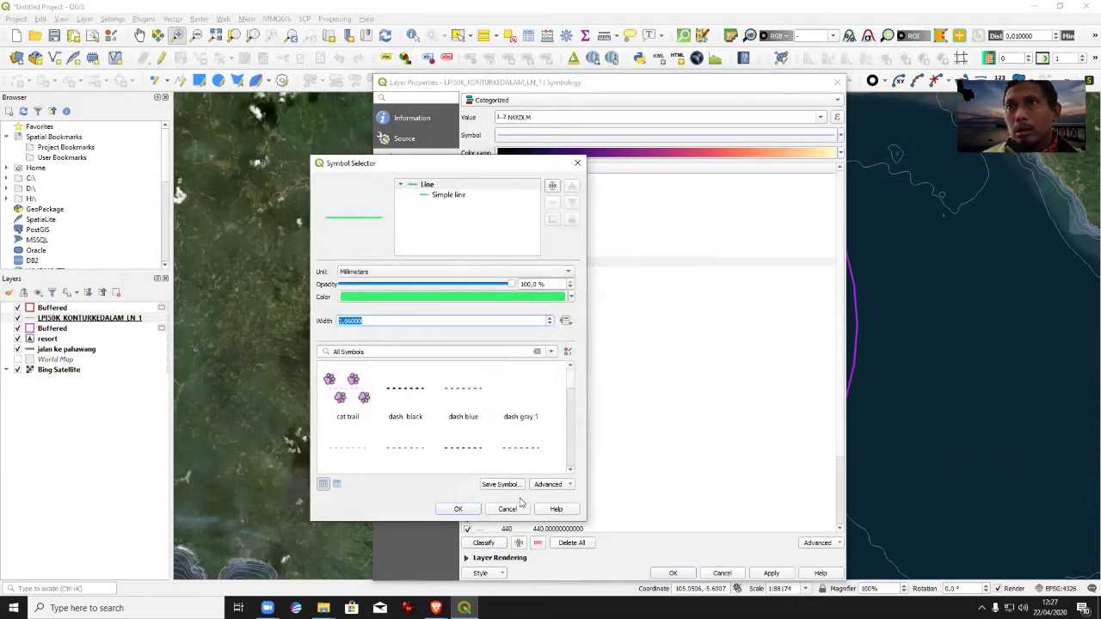
pyautogui.click(458, 509)
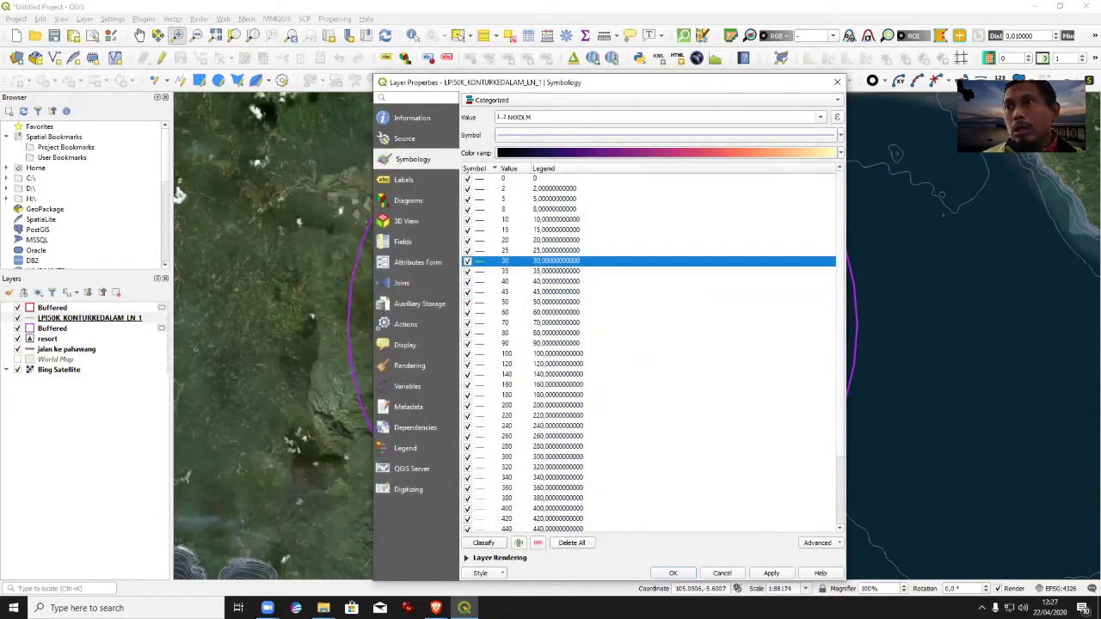
pyautogui.click(772, 573)
pyautogui.click(673, 573)
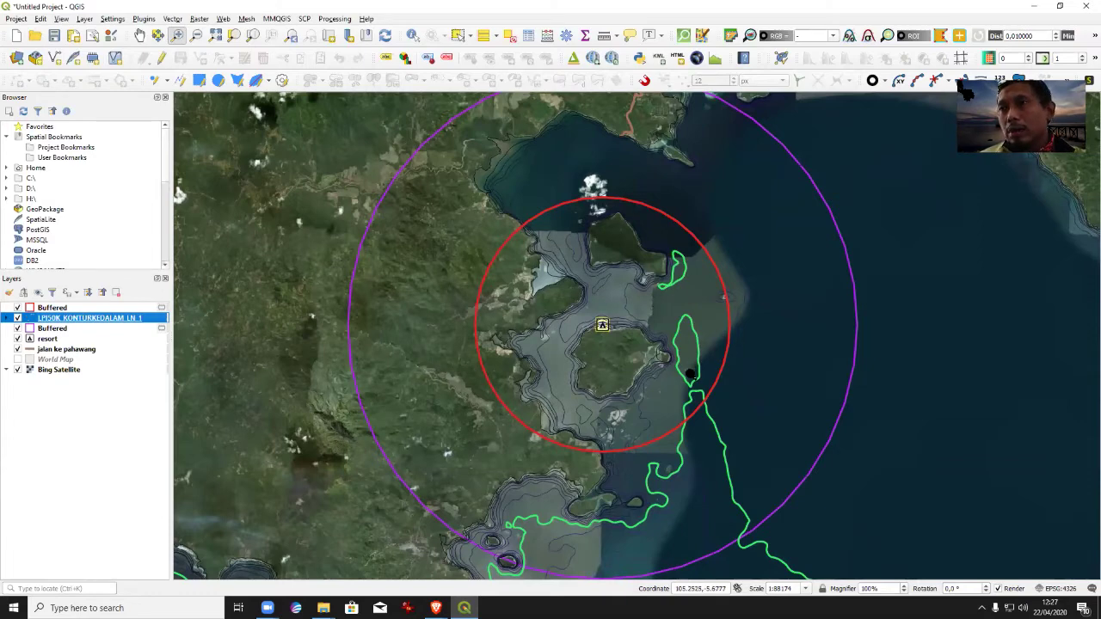
# Zoom out, zoom back in and pan so Pahawang island sits within the buffer rings and green 30 contour.
pyautogui.click(197, 35)
pyautogui.moveTo(478, 222); pyautogui.dragTo(820, 547)
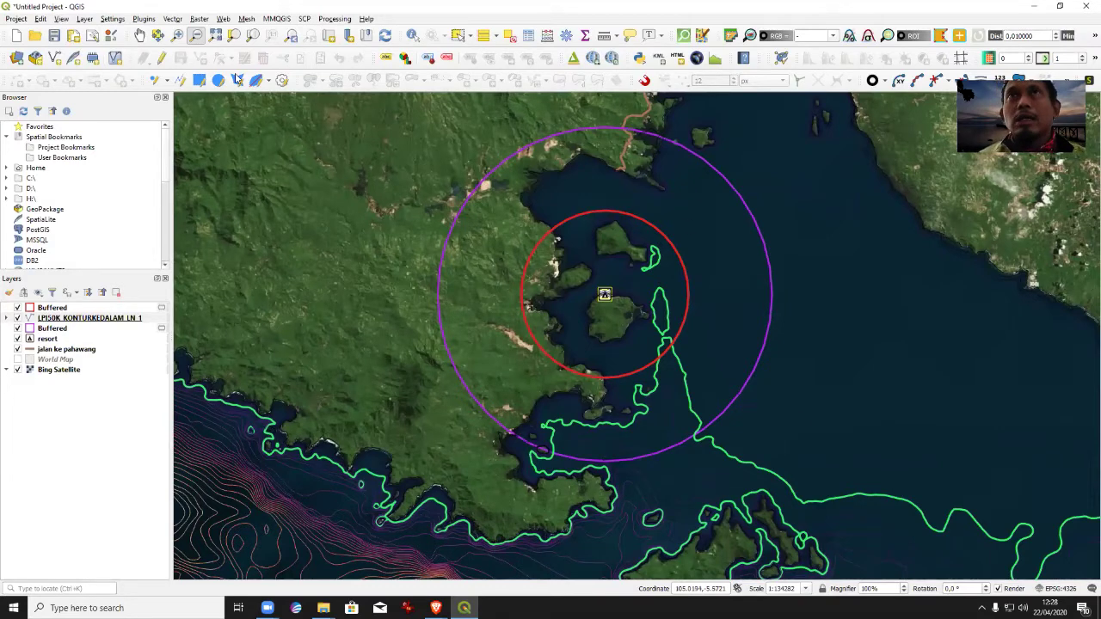
pyautogui.click(178, 34)
pyautogui.moveTo(459, 127); pyautogui.dragTo(785, 468)
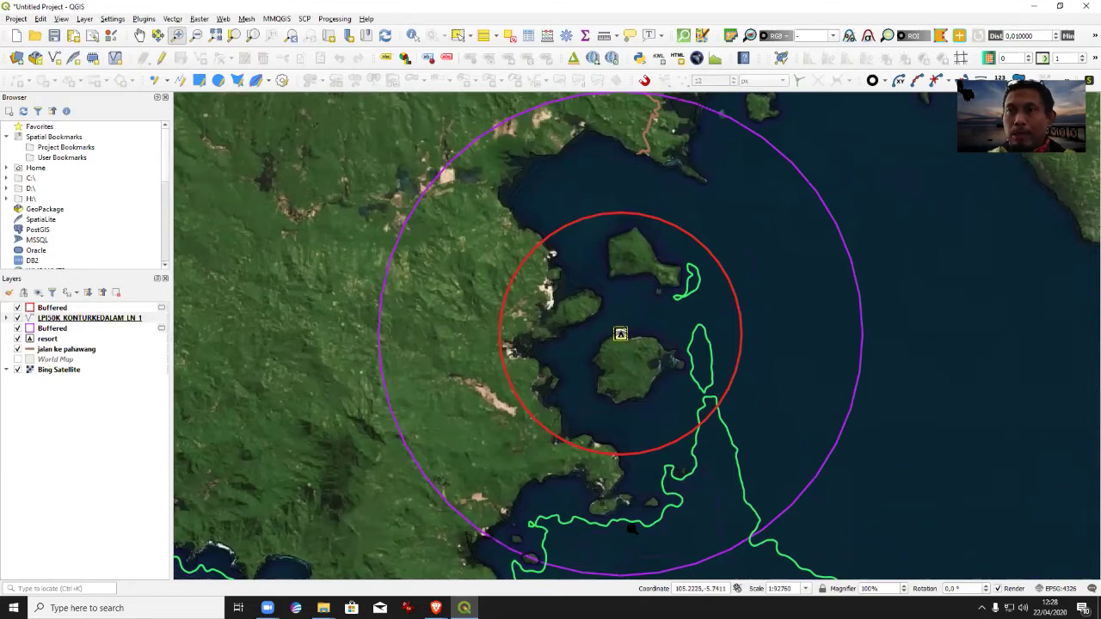
pyautogui.click(138, 35)
pyautogui.moveTo(635, 384); pyautogui.dragTo(595, 174)
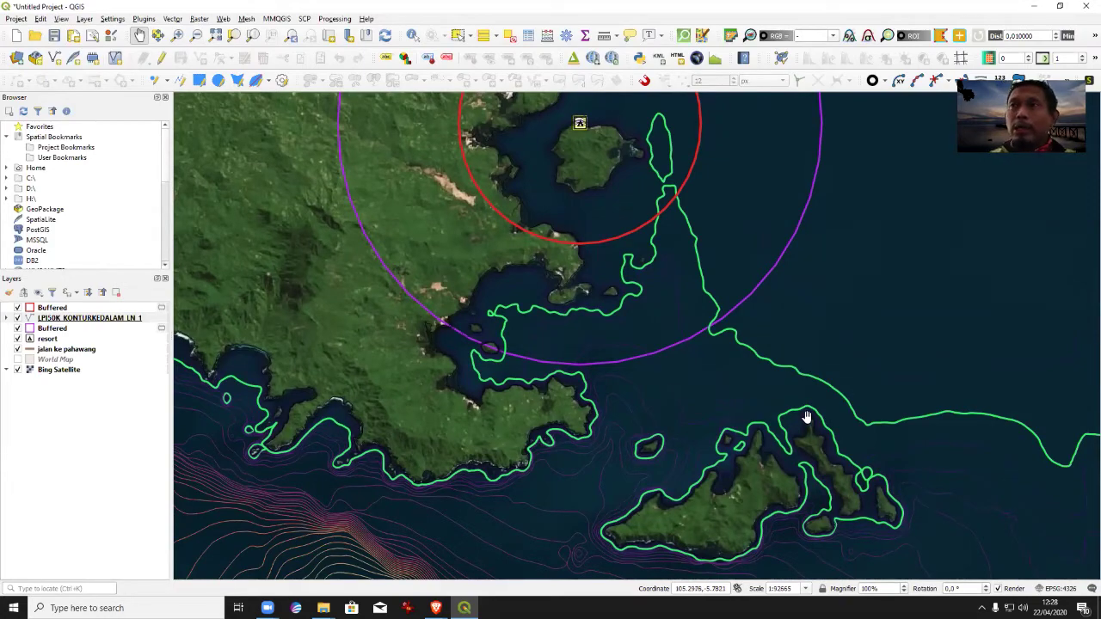
pyautogui.moveTo(634, 342); pyautogui.dragTo(637, 512)
pyautogui.moveTo(714, 232); pyautogui.dragTo(720, 258)
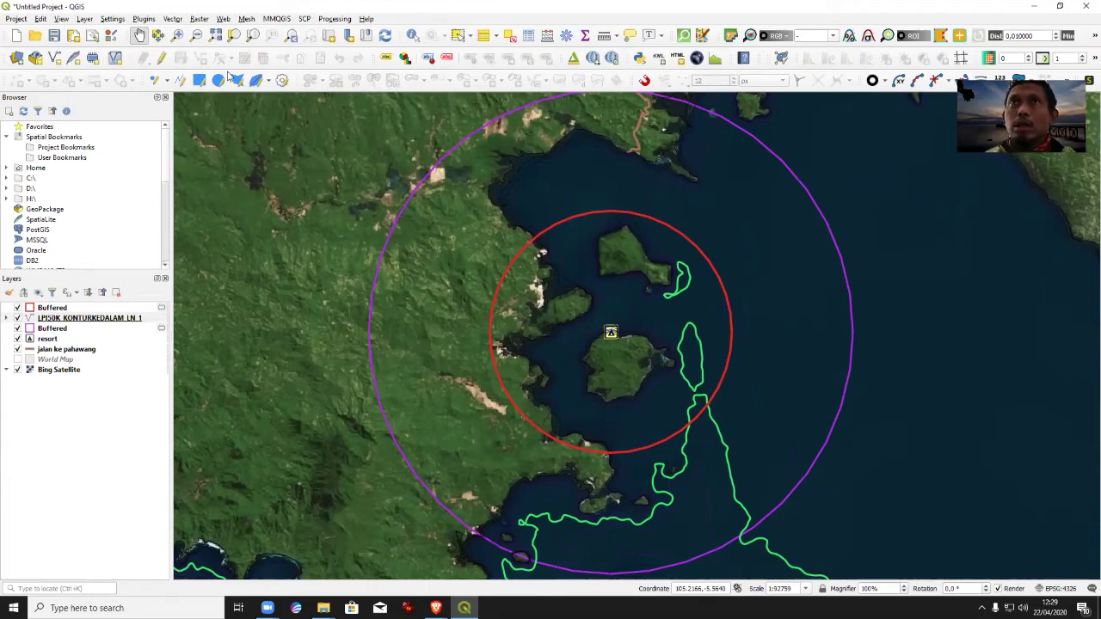
# Zoom in on the central island and pan to centre it with its resort and contours.
pyautogui.click(178, 36)
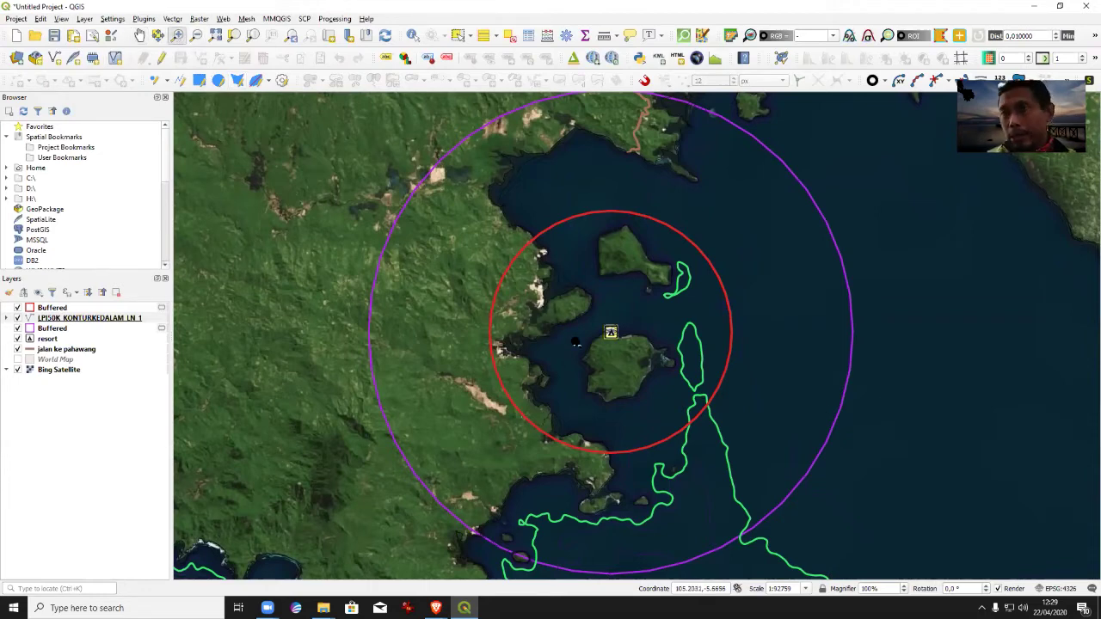
pyautogui.moveTo(566, 312); pyautogui.dragTo(684, 411)
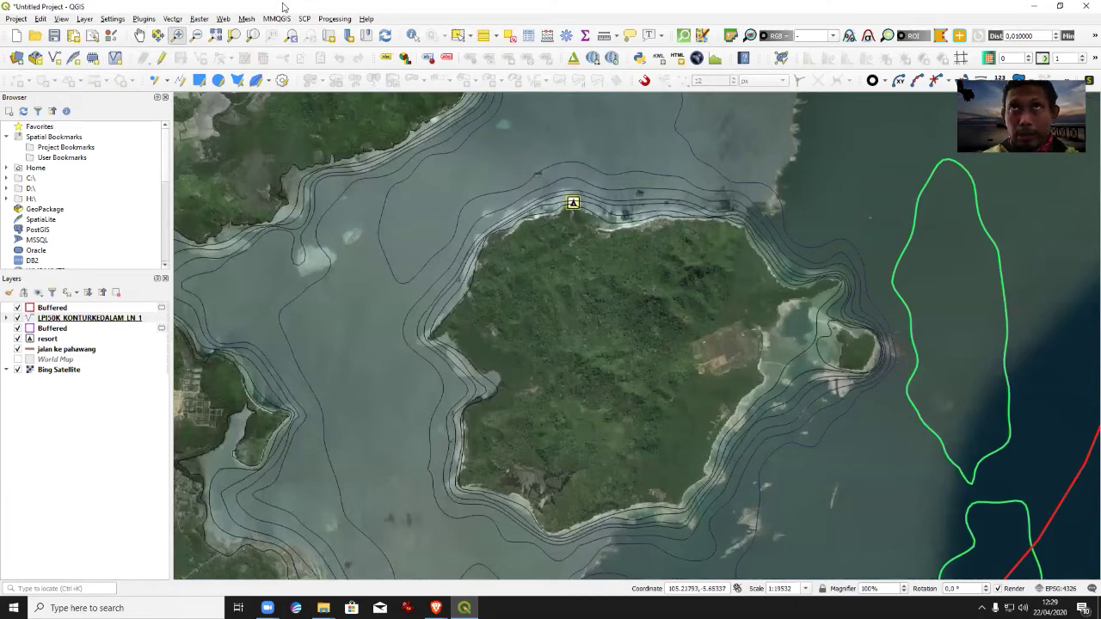
pyautogui.click(140, 35)
pyautogui.moveTo(597, 270)
pyautogui.mouseDown()
pyautogui.moveTo(541, 273)
pyautogui.moveTo(529, 253)
pyautogui.mouseUp()
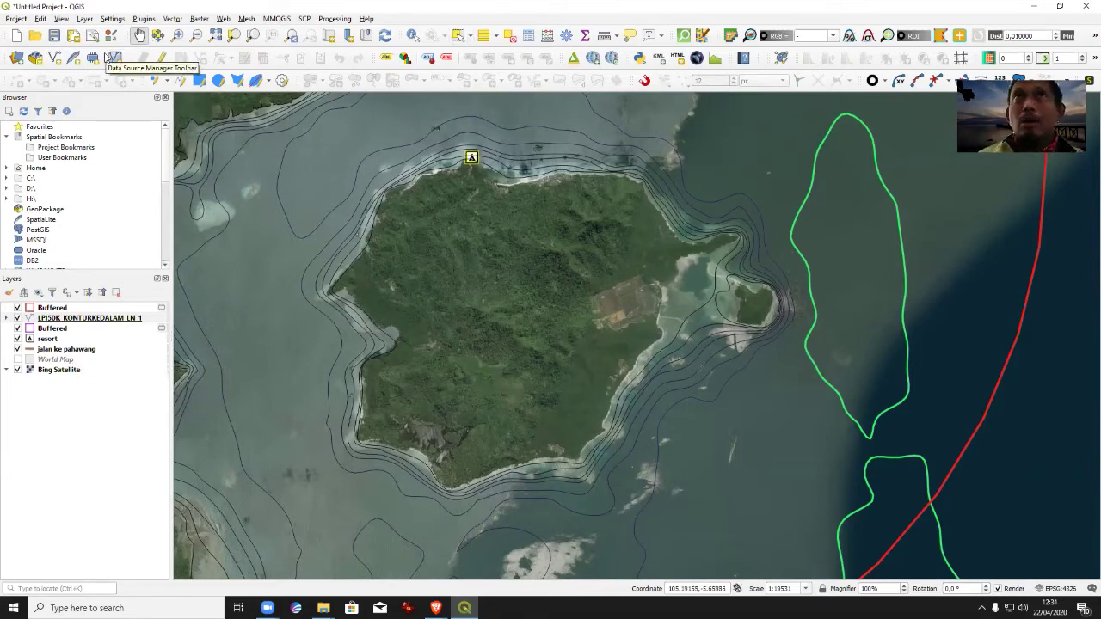
# Start a new shapefile layer named Daerah Diving.shp in the PAHAWANG folder.
pyautogui.click(83, 19)
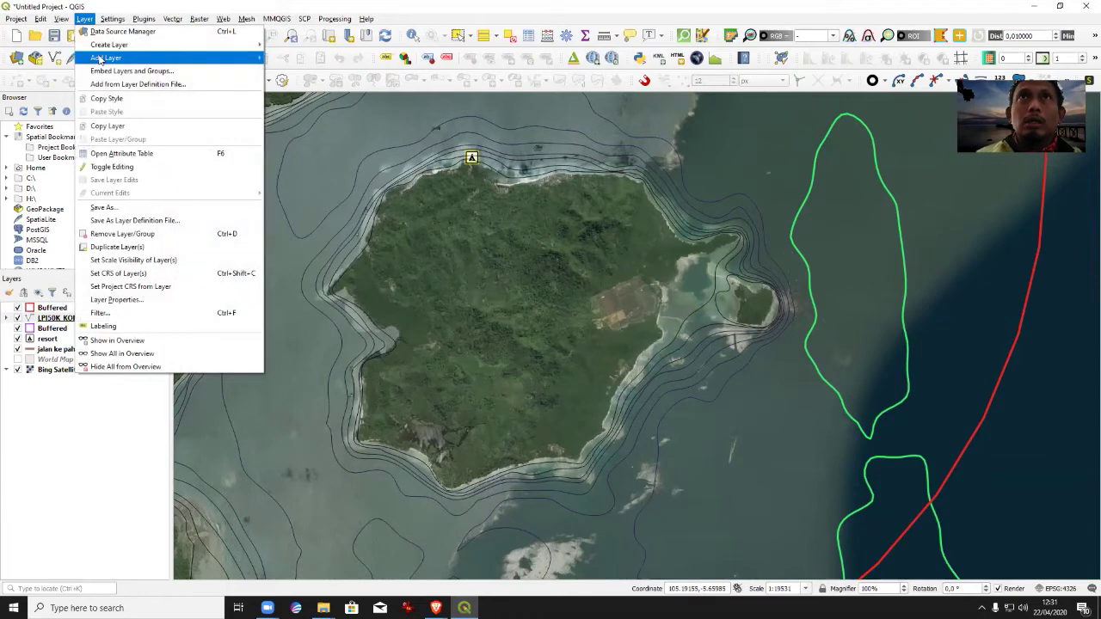
pyautogui.moveTo(109, 45)
pyautogui.click(292, 59)
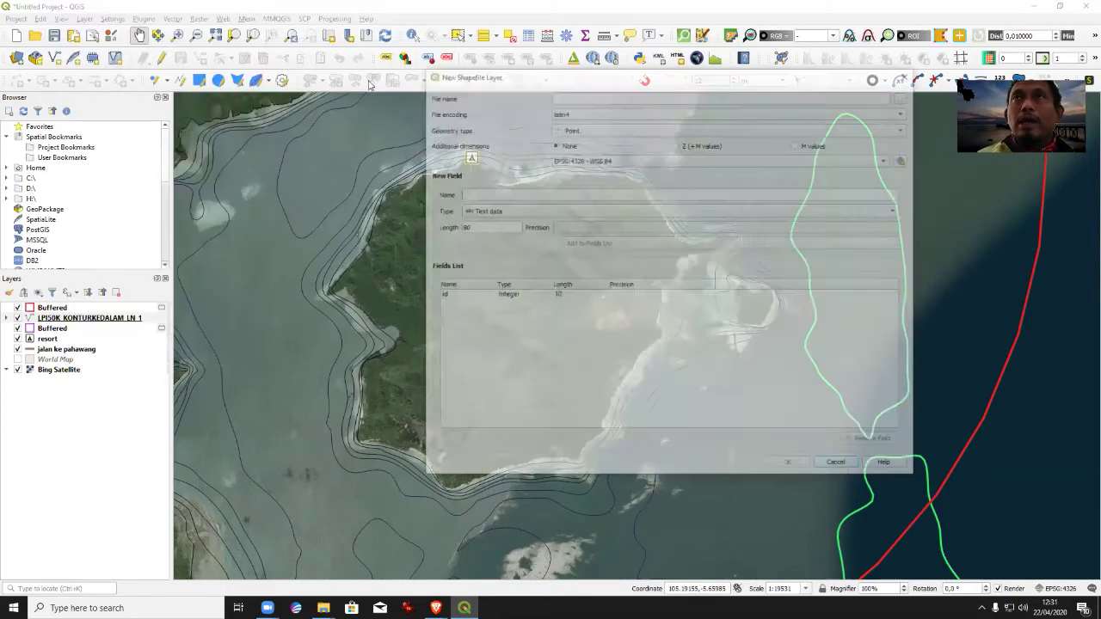
pyautogui.click(904, 96)
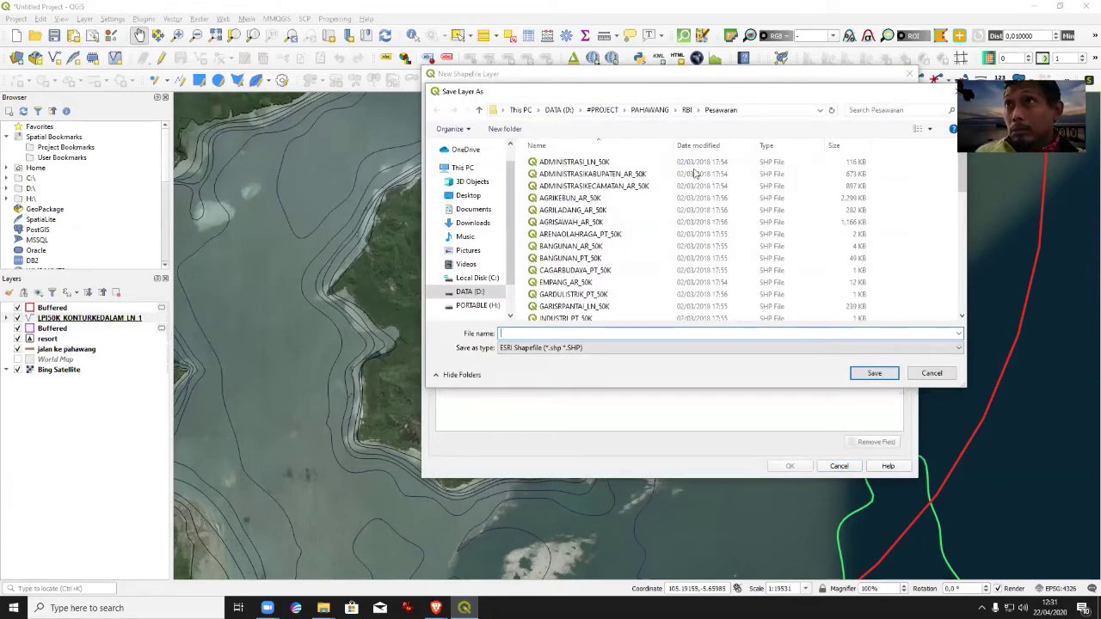
pyautogui.click(649, 110)
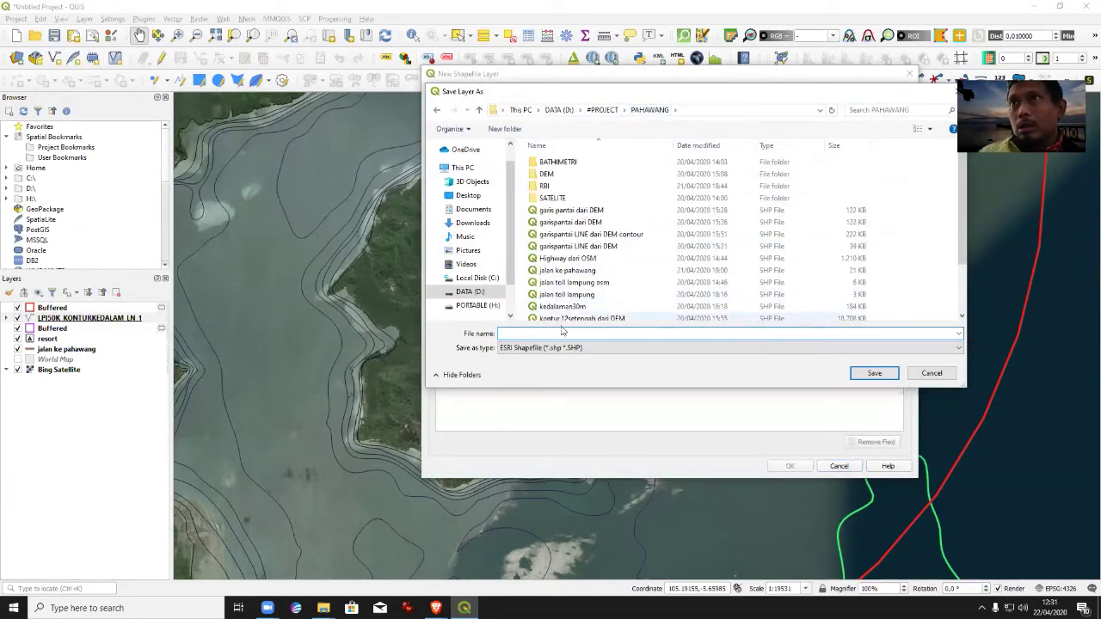
pyautogui.click(558, 332)
pyautogui.write('Daerah Diving')
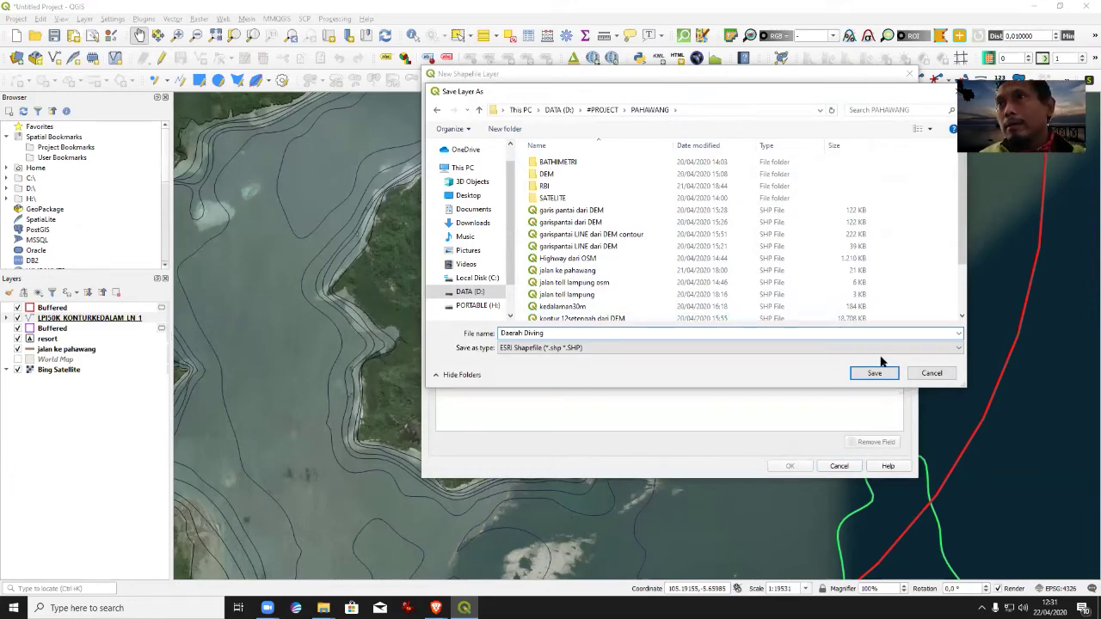
pyautogui.click(860, 374)
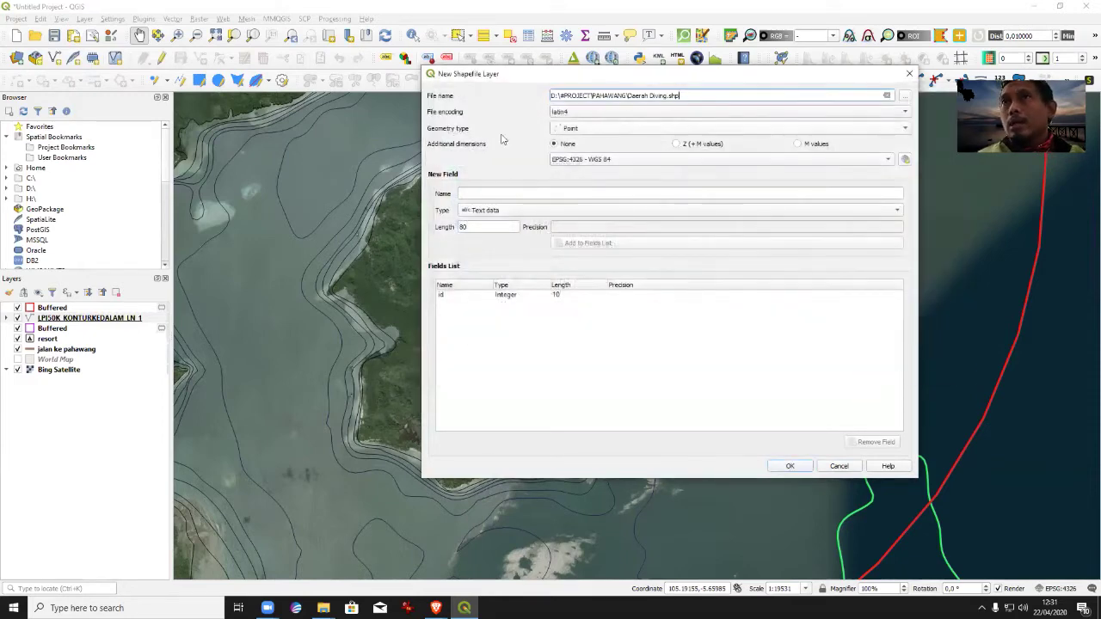
# Set the geometry type to Line and add a Location text field.
pyautogui.click(910, 129)
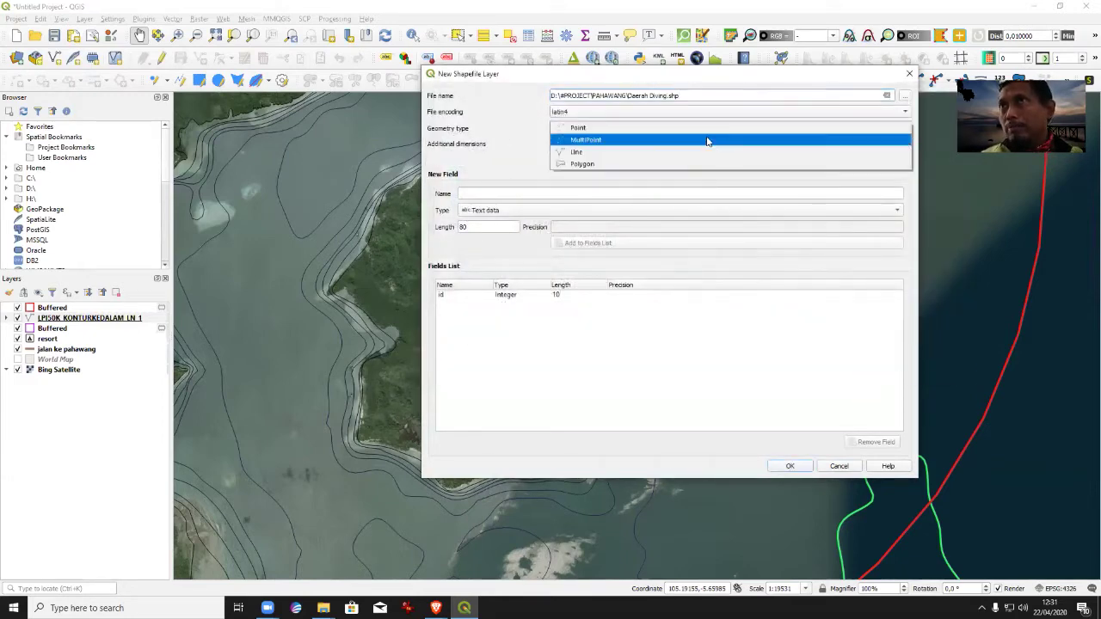
pyautogui.click(642, 153)
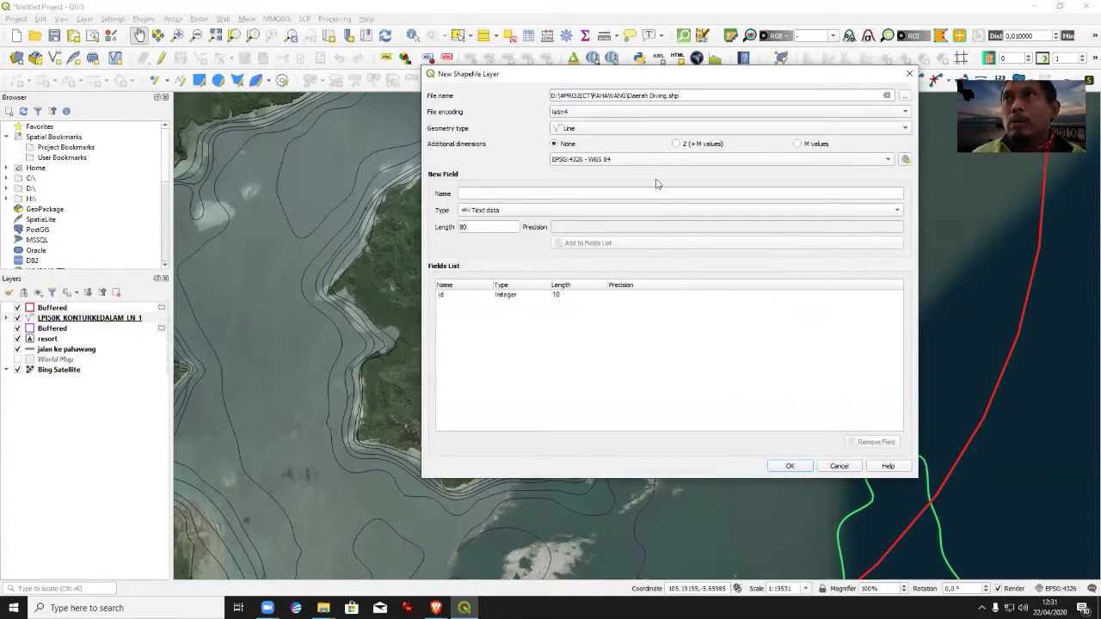
pyautogui.click(817, 194)
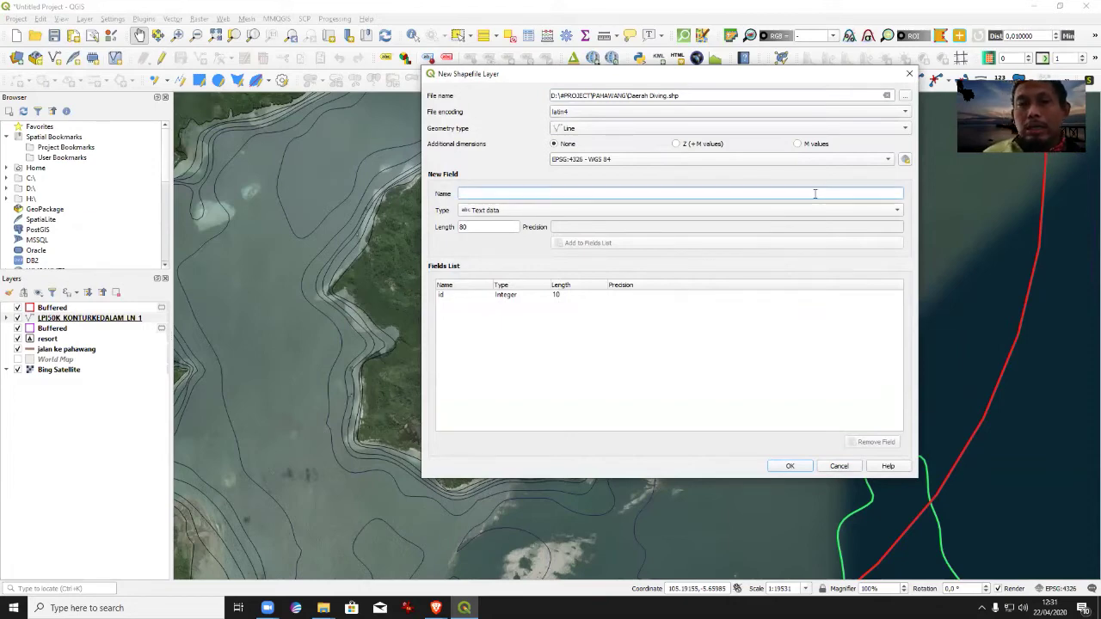
pyautogui.write('Location')
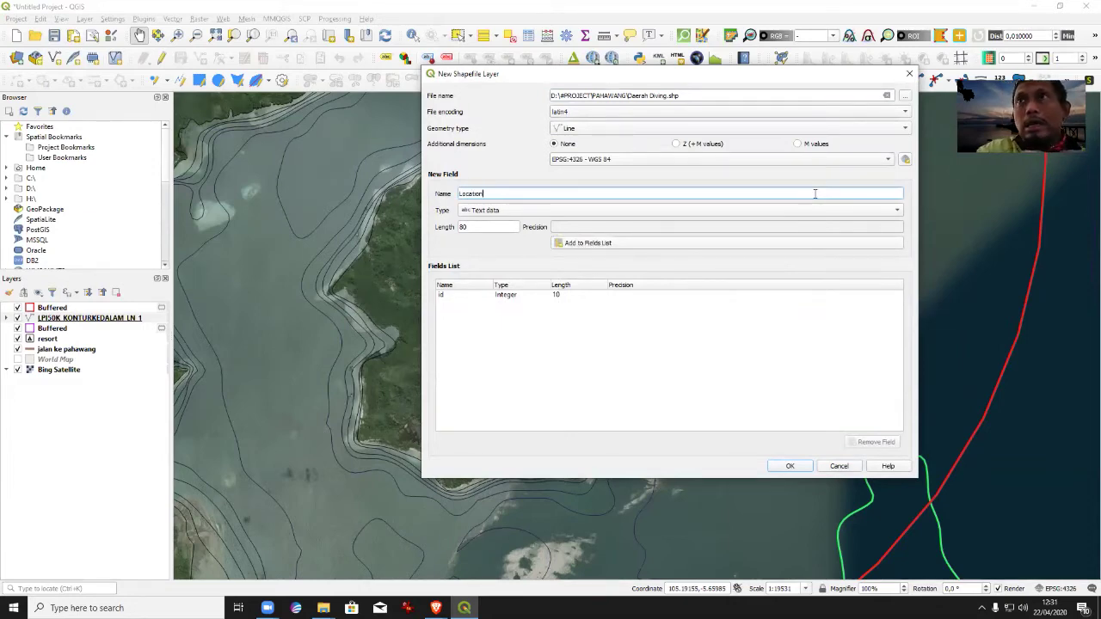
pyautogui.click(482, 226)
pyautogui.click(598, 243)
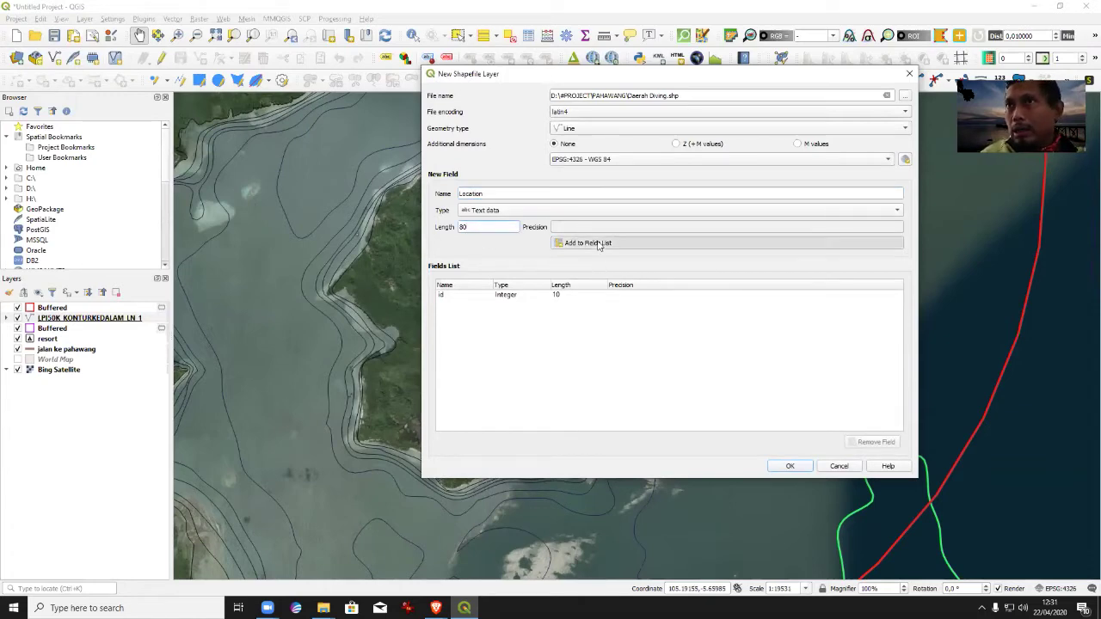
# Add a whole-number field named panjang.
pyautogui.click(555, 193)
pyautogui.write('panjang')
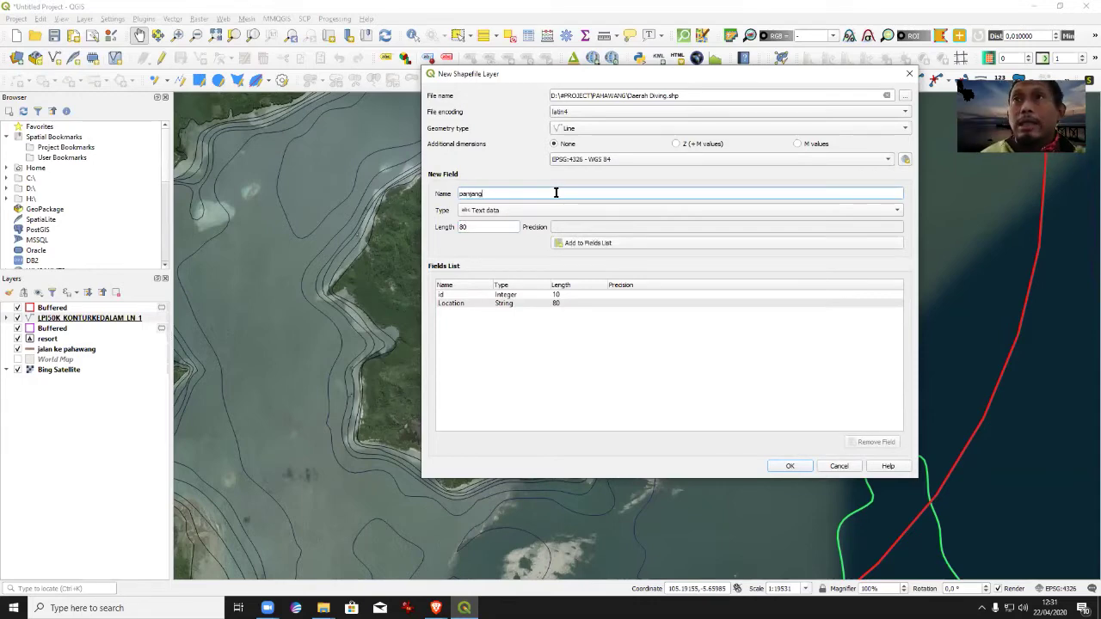
pyautogui.click(479, 211)
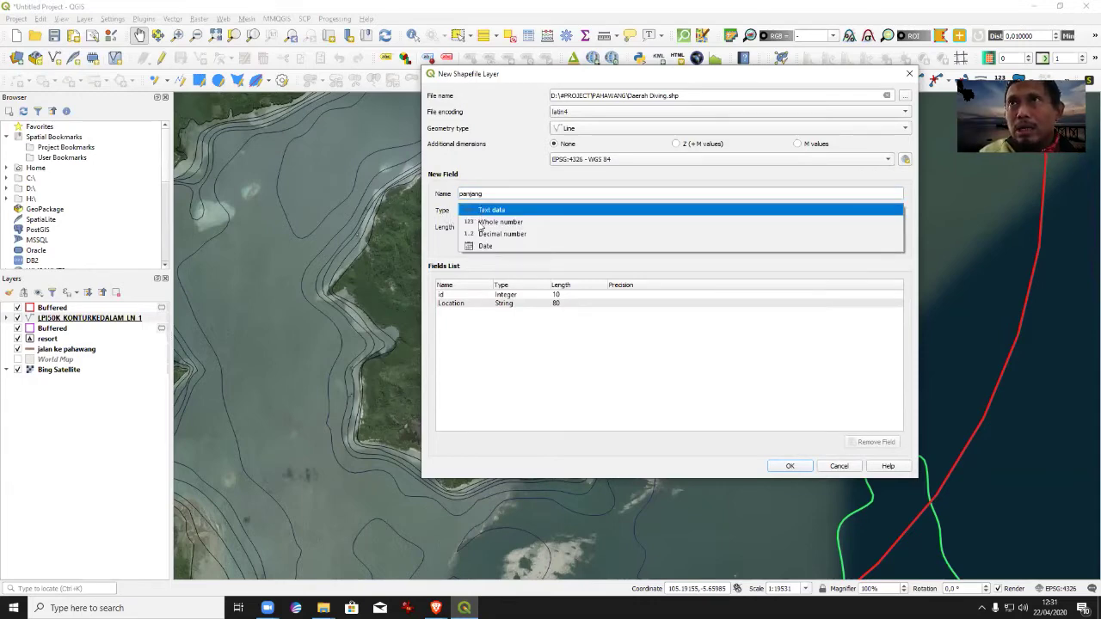
pyautogui.click(486, 222)
pyautogui.click(605, 244)
# Add a Remarks text field of length 100 and create the Daerah Diving layer.
pyautogui.click(560, 193)
pyautogui.write('Remarks')
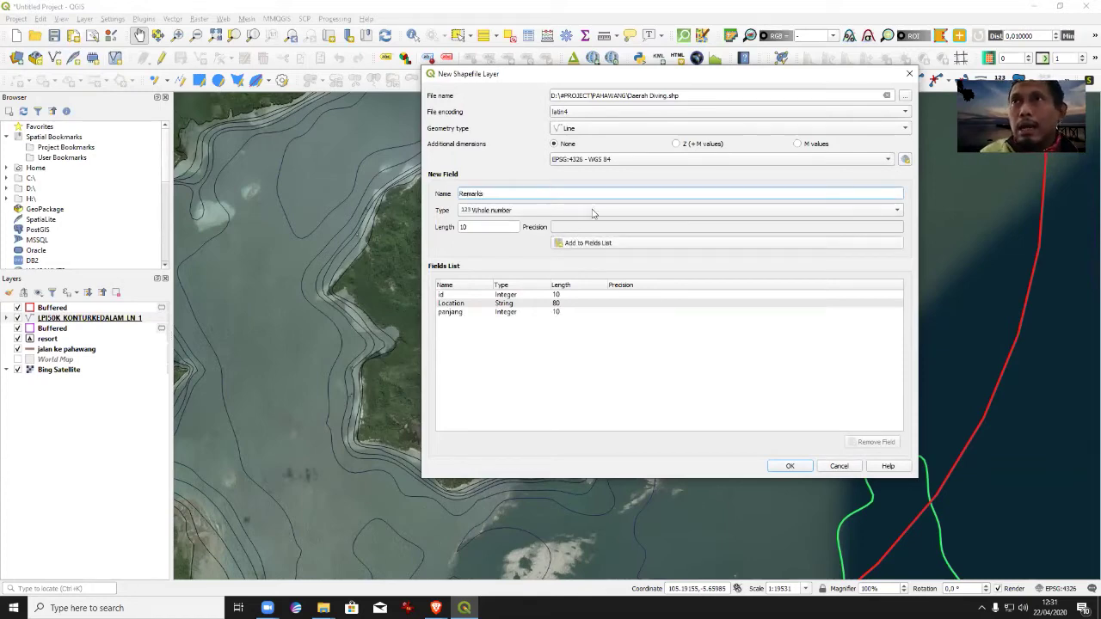
pyautogui.click(605, 212)
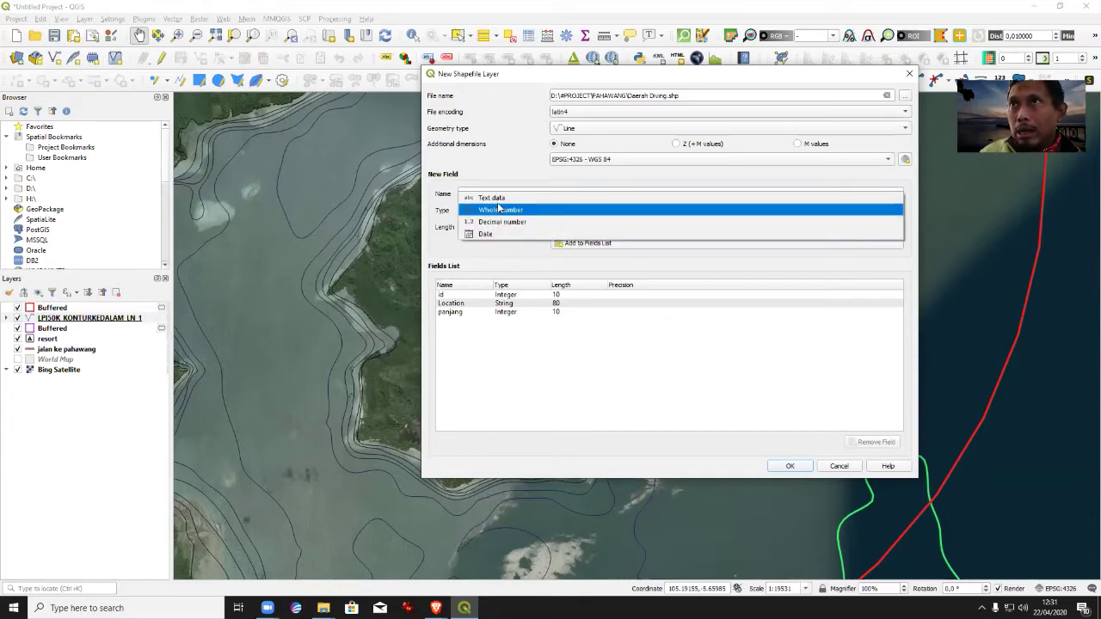
pyautogui.click(495, 197)
pyautogui.press('Tab')
pyautogui.write('100')
pyautogui.click(660, 246)
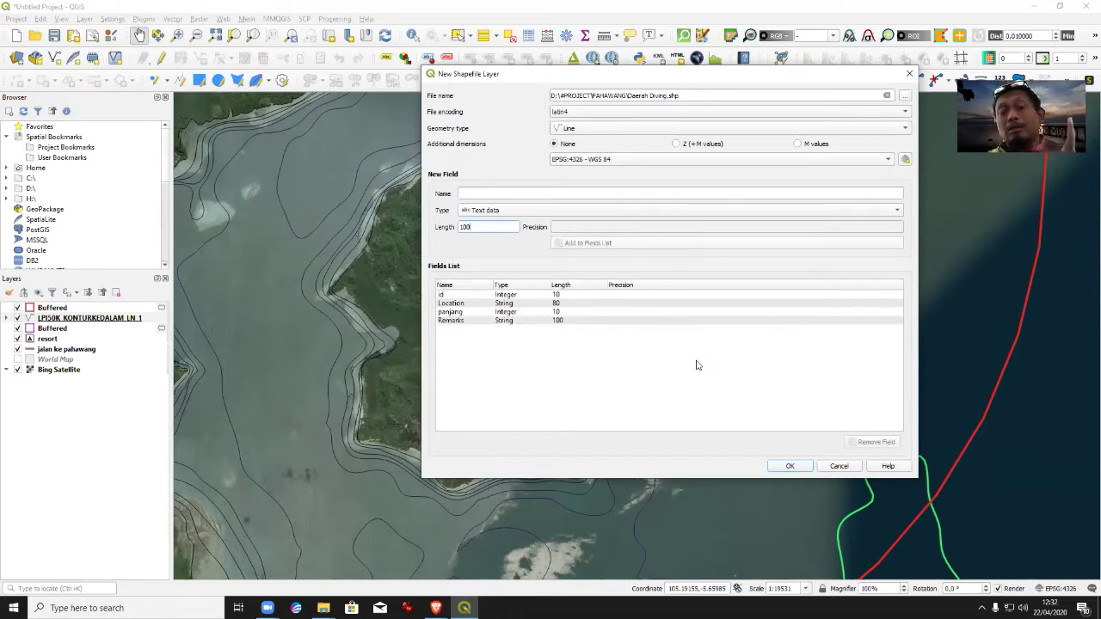
pyautogui.click(791, 464)
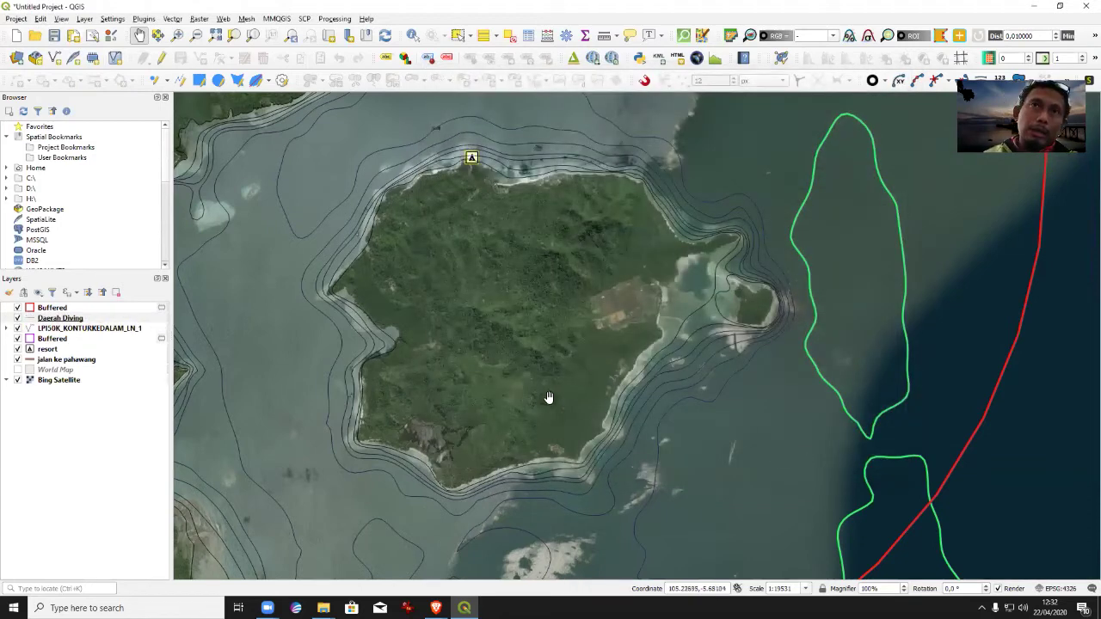
# Turn on editing for Daerah Diving and trace a line along the eastern islet's reef.
pyautogui.click(57, 320)
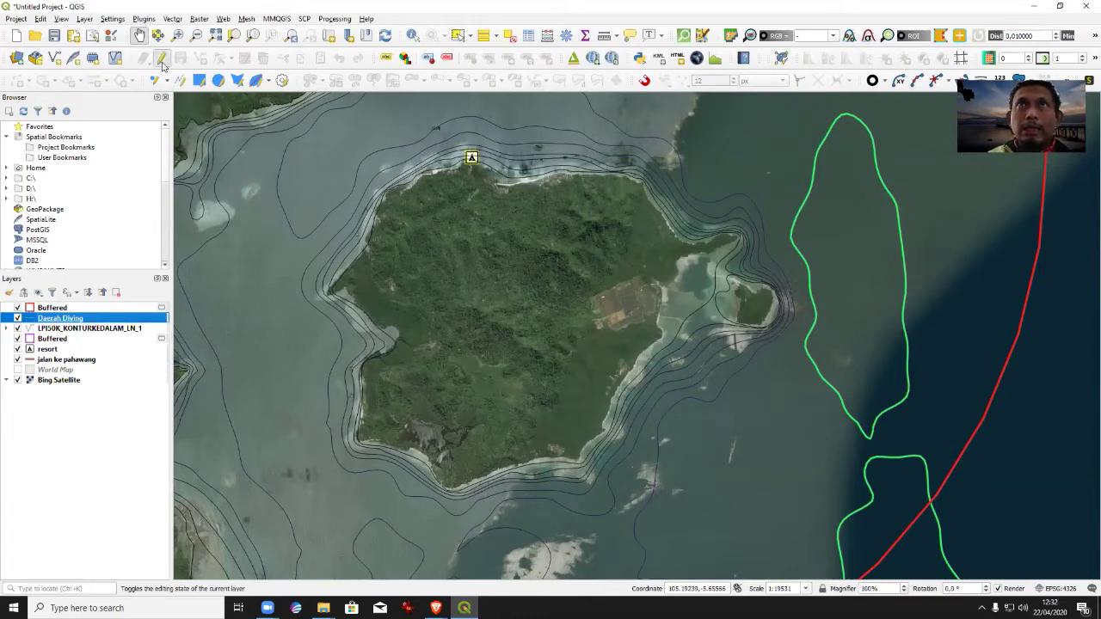
pyautogui.click(162, 59)
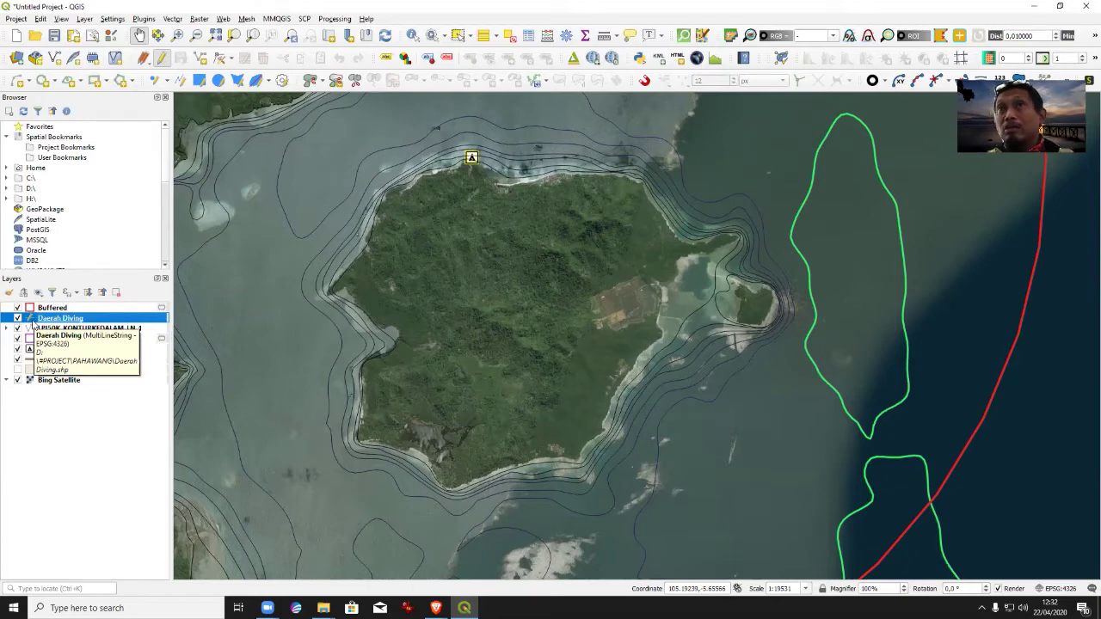
pyautogui.click(202, 60)
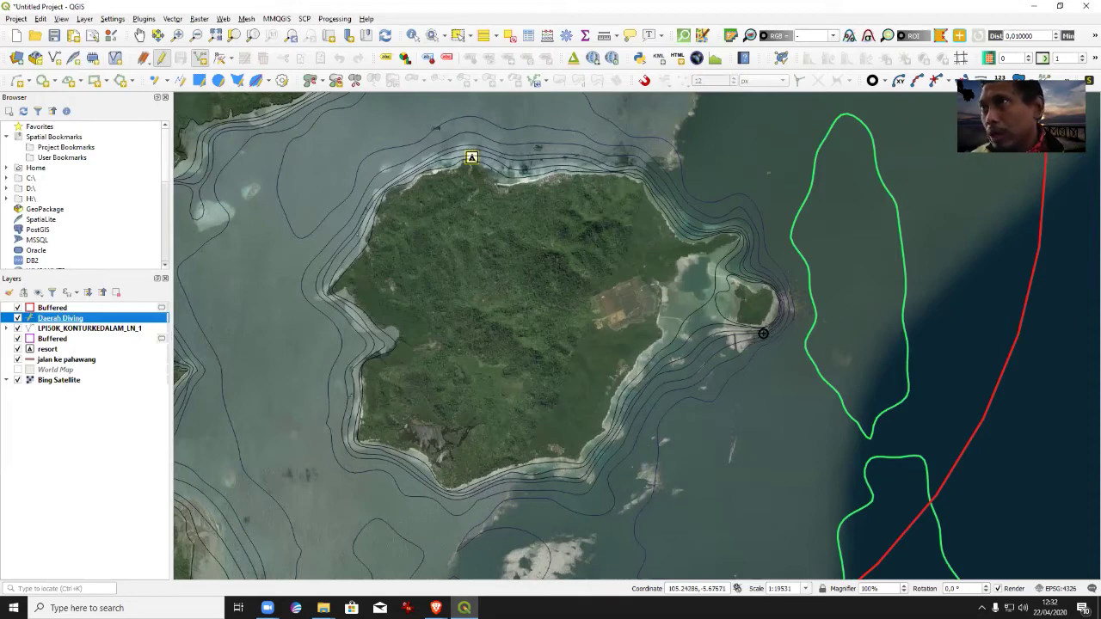
pyautogui.click(758, 334)
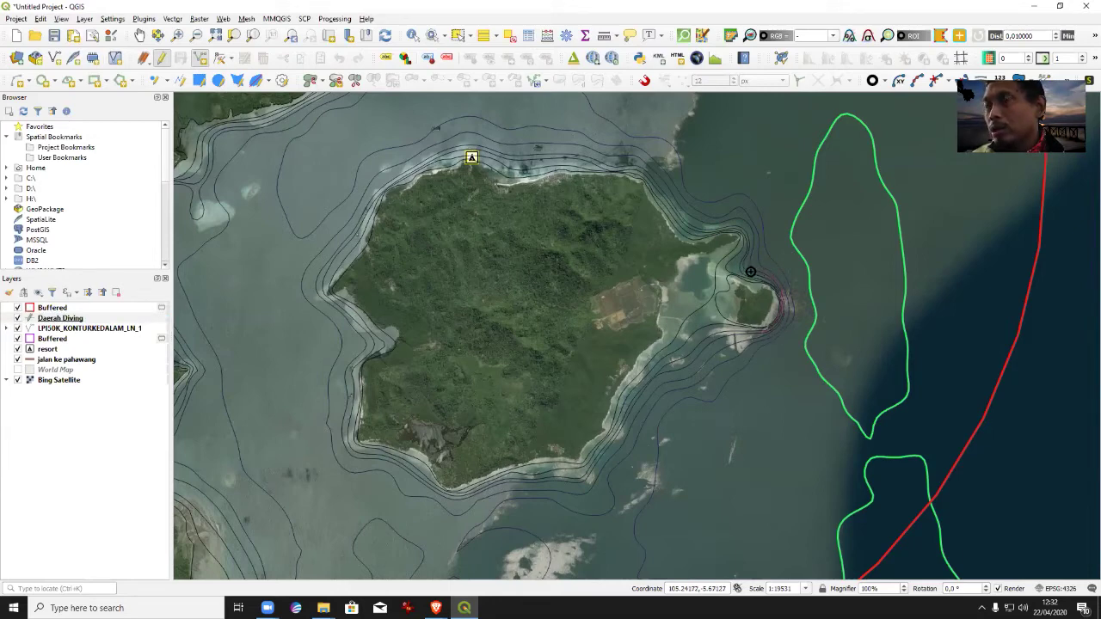
pyautogui.rightClick(750, 272)
# Give the new line Location PAhawang1 and Remarks timur.
pyautogui.click(408, 259)
pyautogui.write('PAhawang1')
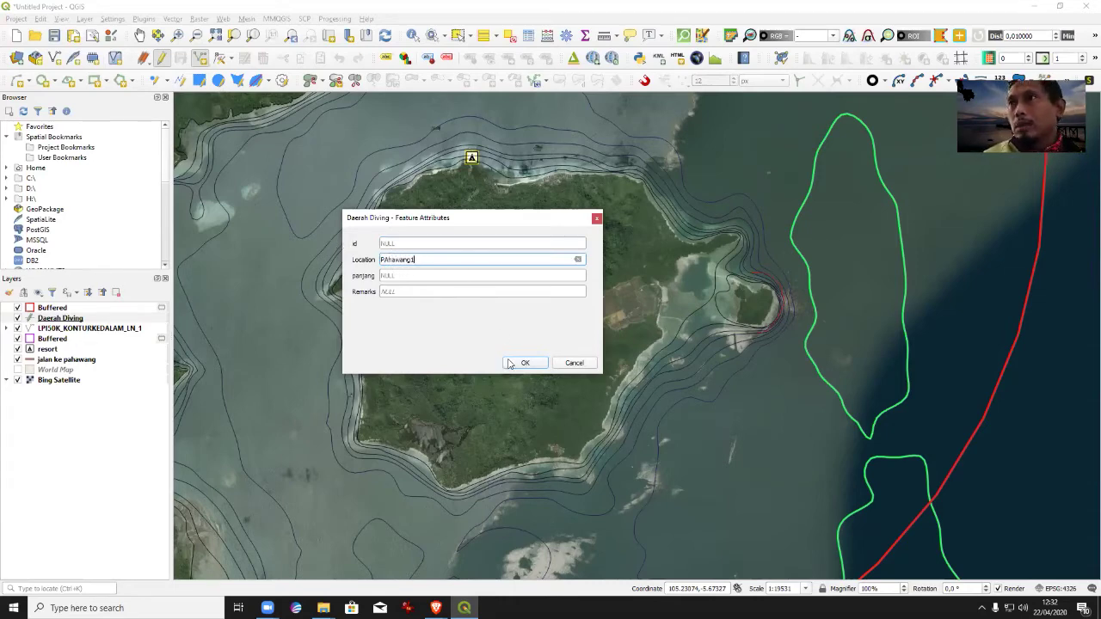
pyautogui.click(409, 291)
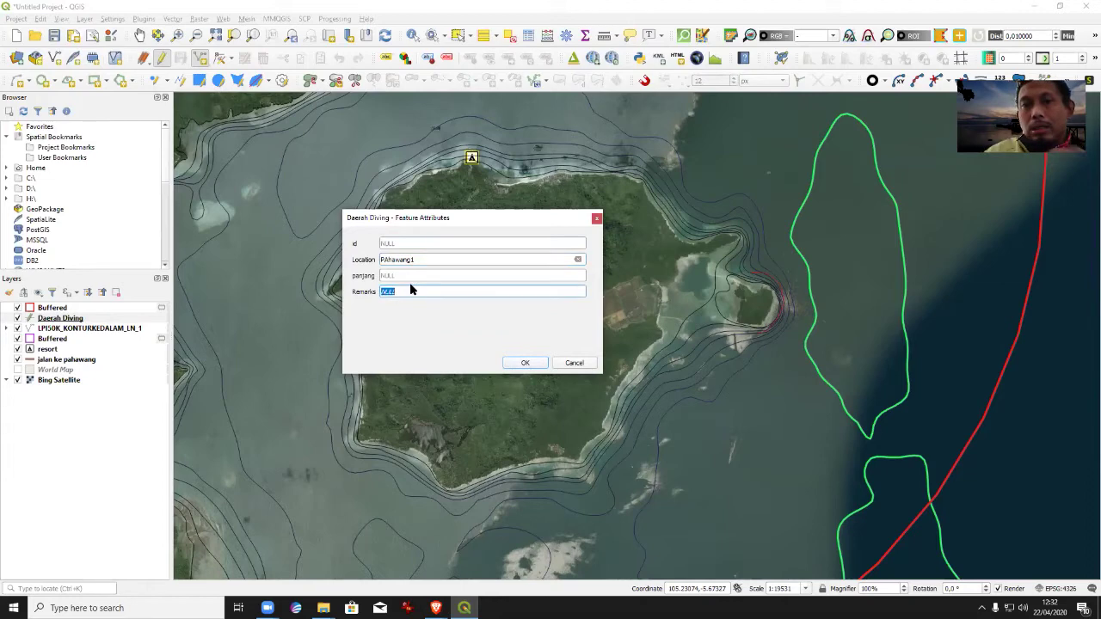
pyautogui.write('Test')
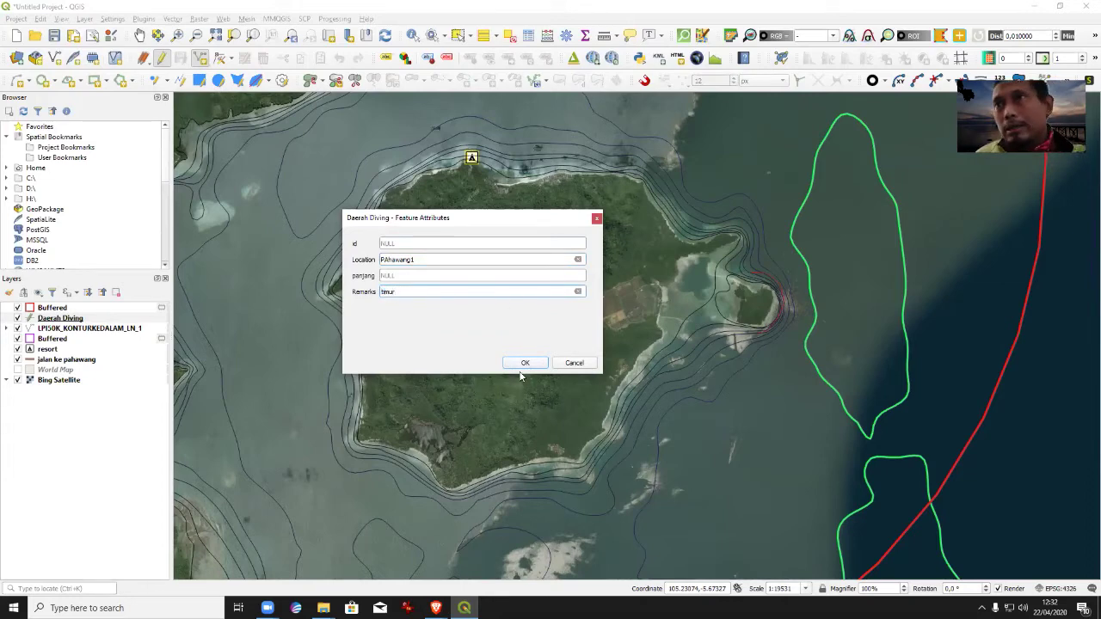
pyautogui.click(524, 362)
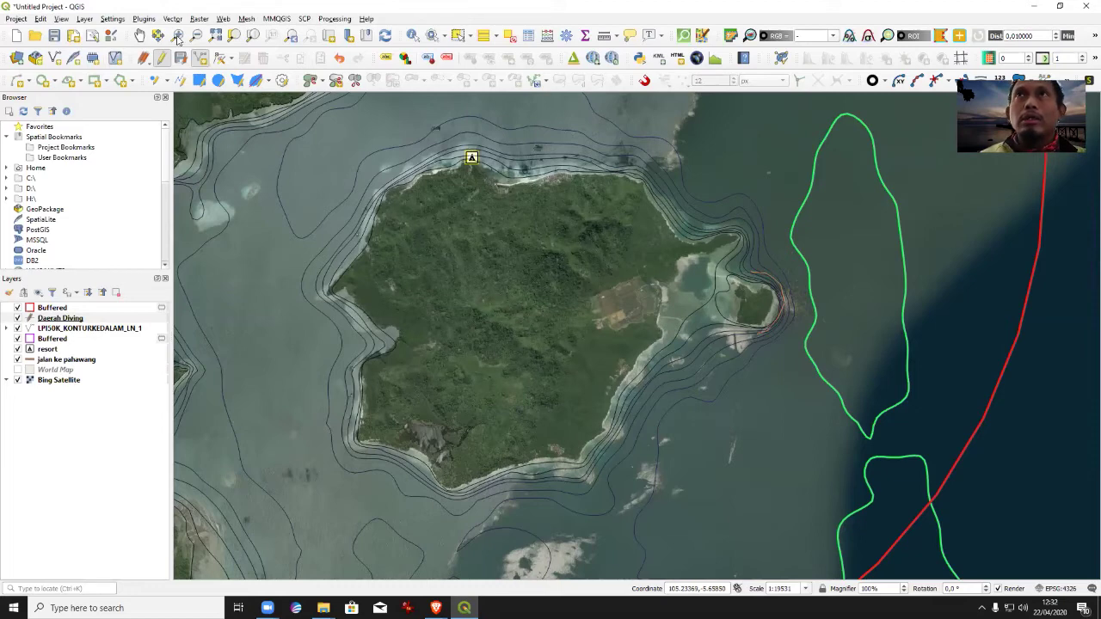
# Raise the Daerah Diving line symbol width to 1.26 in Symbology.
pyautogui.click(29, 320)
pyautogui.doubleClick(29, 318)
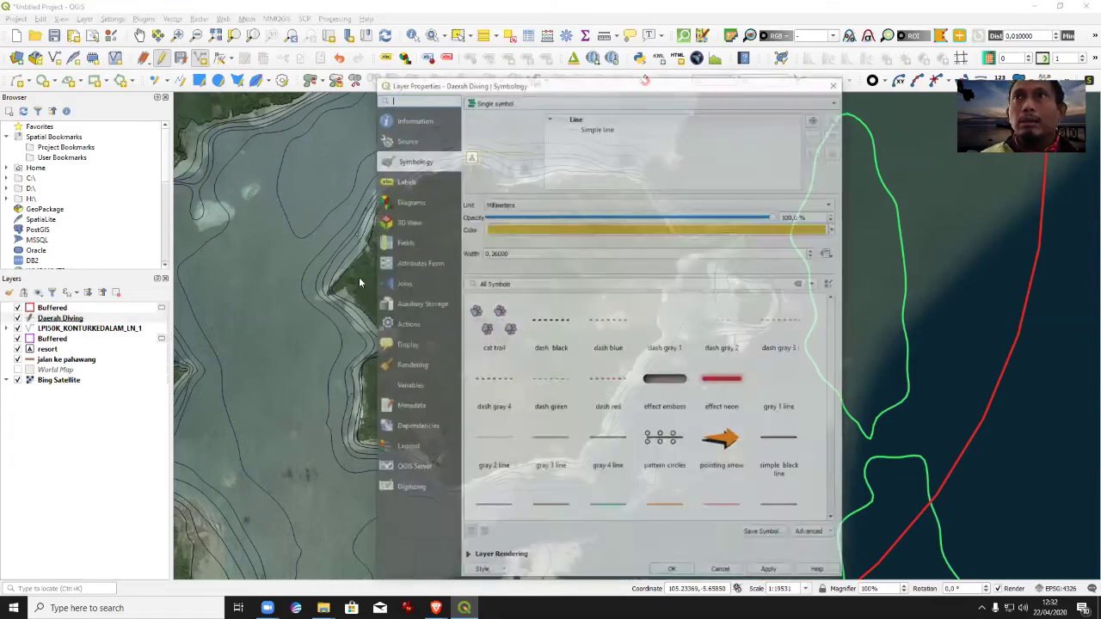
pyautogui.click(813, 251)
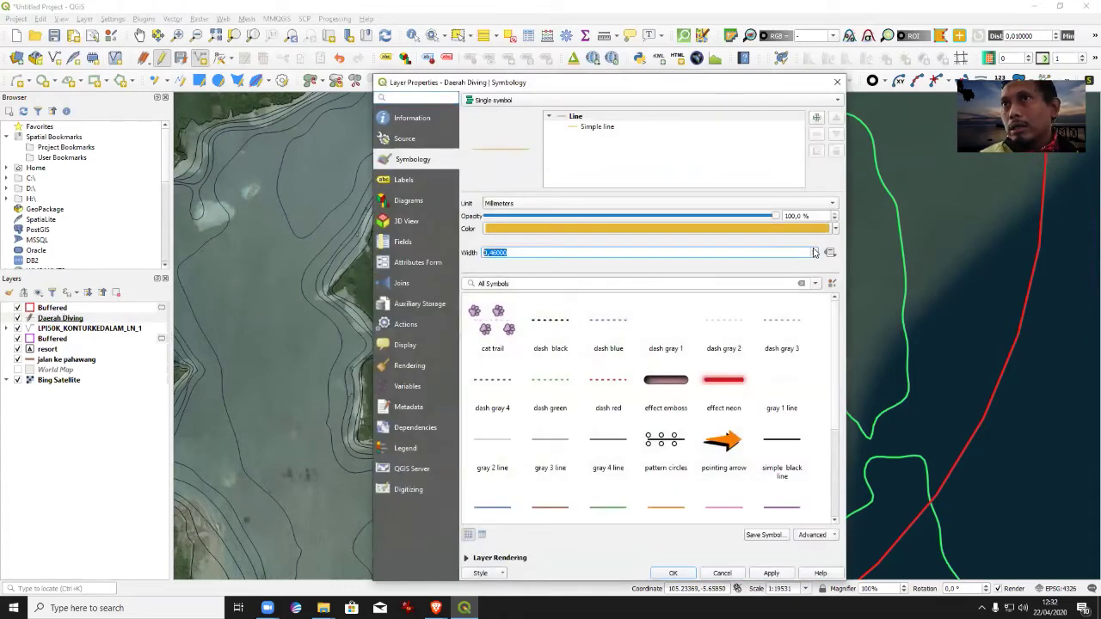
pyautogui.click(814, 249)
pyautogui.click(813, 248)
pyautogui.click(675, 575)
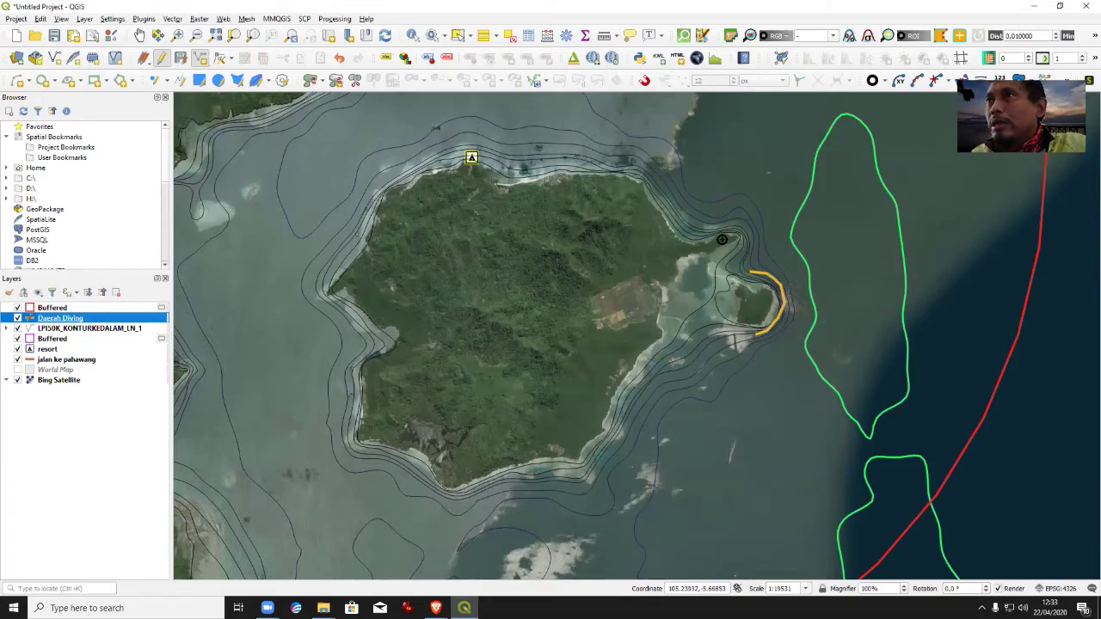
# Zoom onto the eastern islet and trace a second reef line north of it.
pyautogui.click(177, 36)
pyautogui.moveTo(583, 169); pyautogui.dragTo(827, 349)
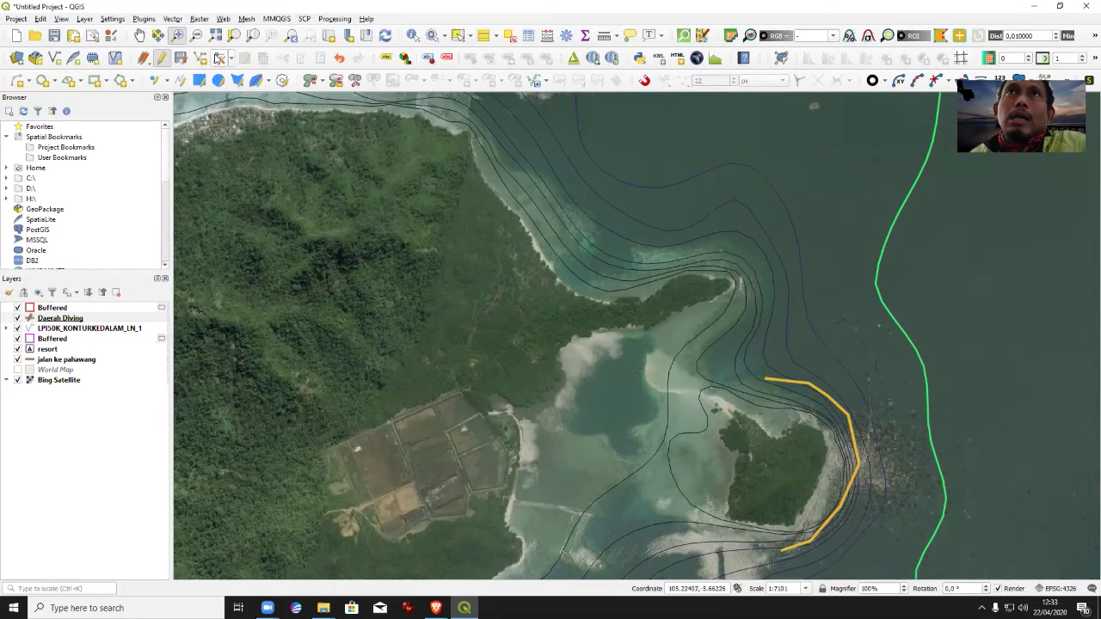
pyautogui.click(199, 59)
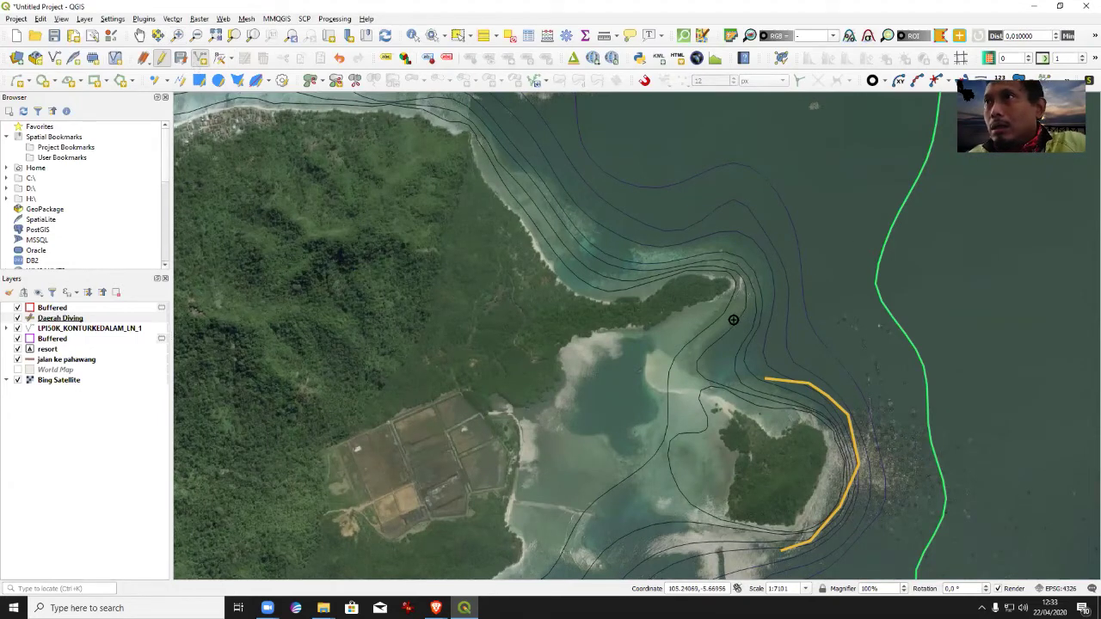
pyautogui.click(746, 304)
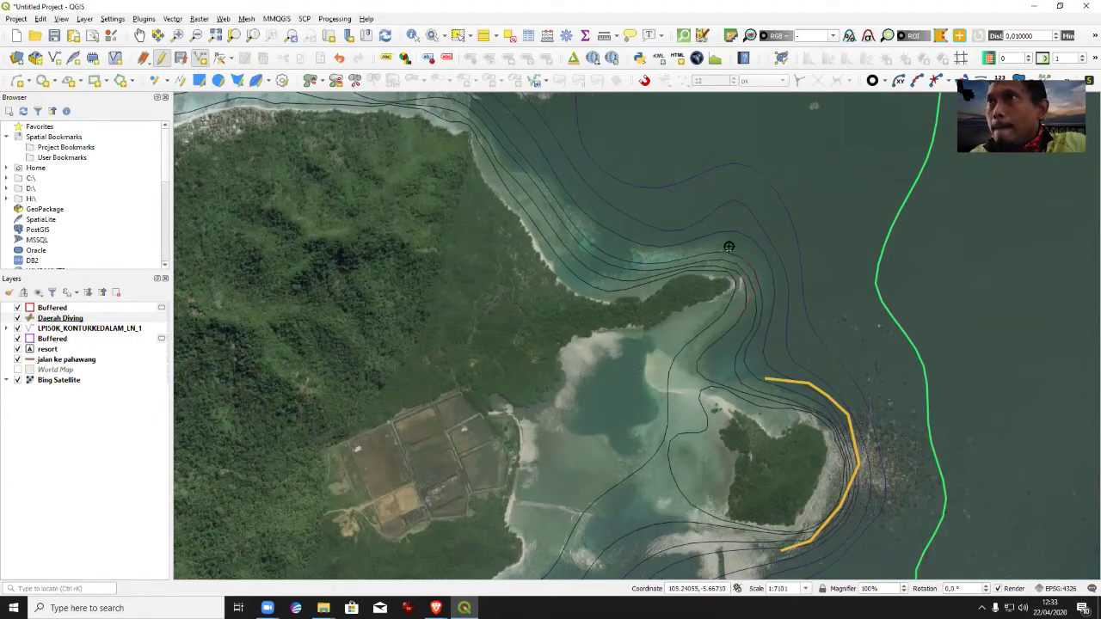
pyautogui.rightClick(636, 242)
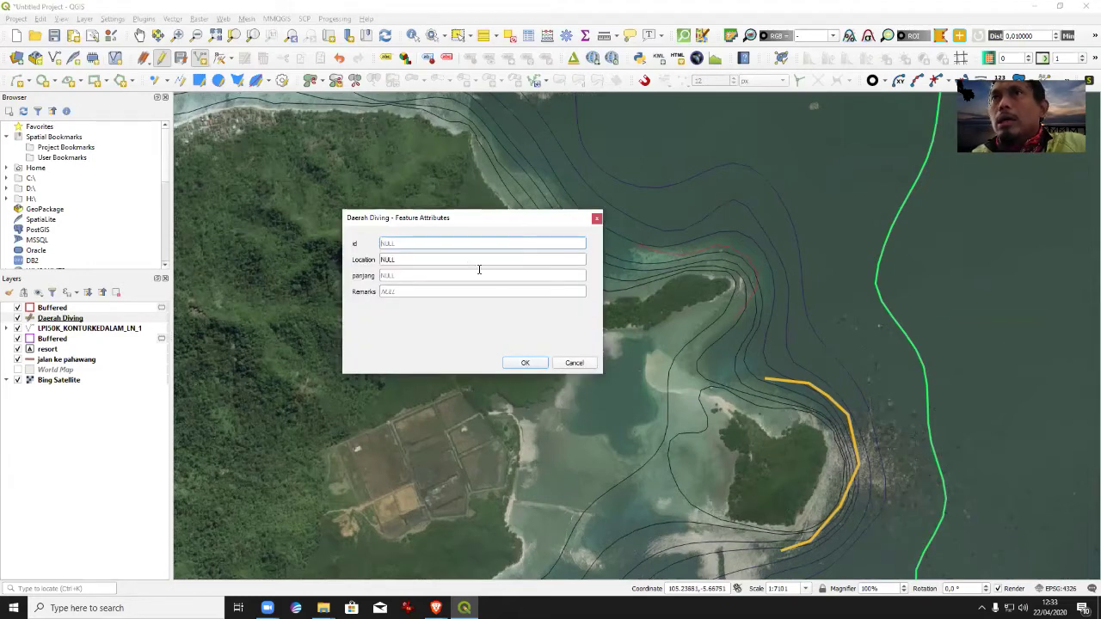
# Record the line as Location Pahawang2, Remarks timur, and save the project with Ctrl+S.
pyautogui.click(445, 258)
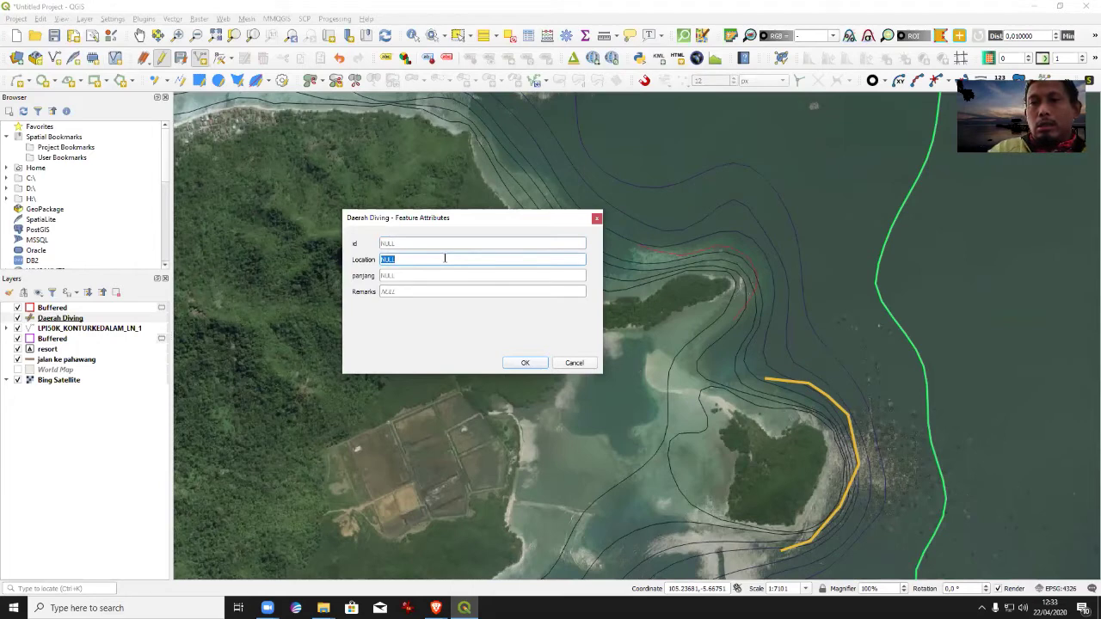
pyautogui.write('Pahawang2')
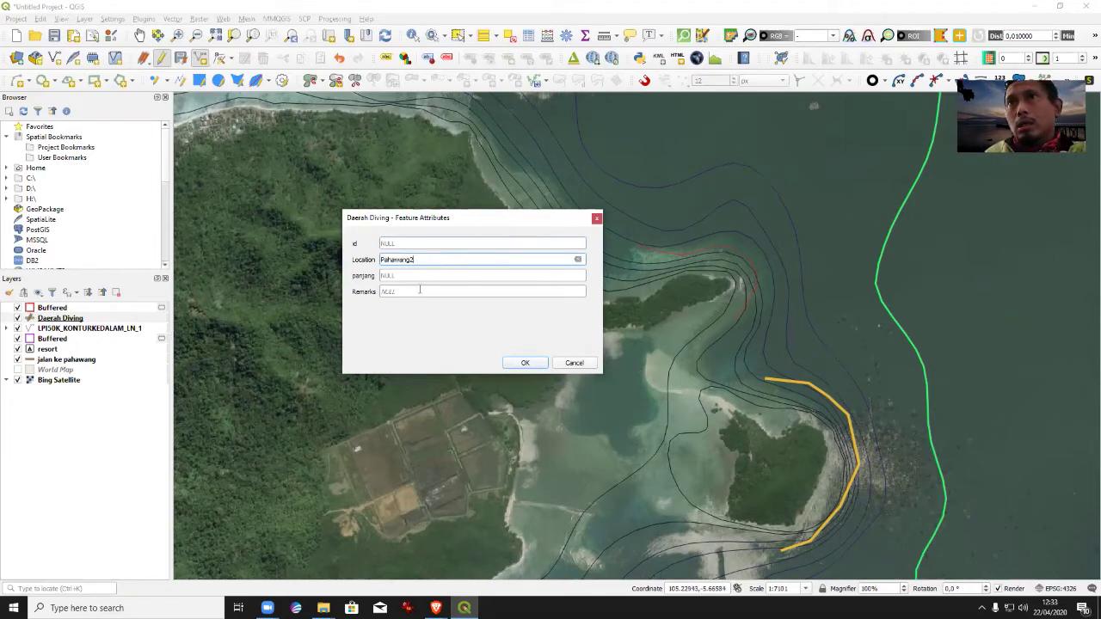
pyautogui.click(420, 291)
pyautogui.write('timur')
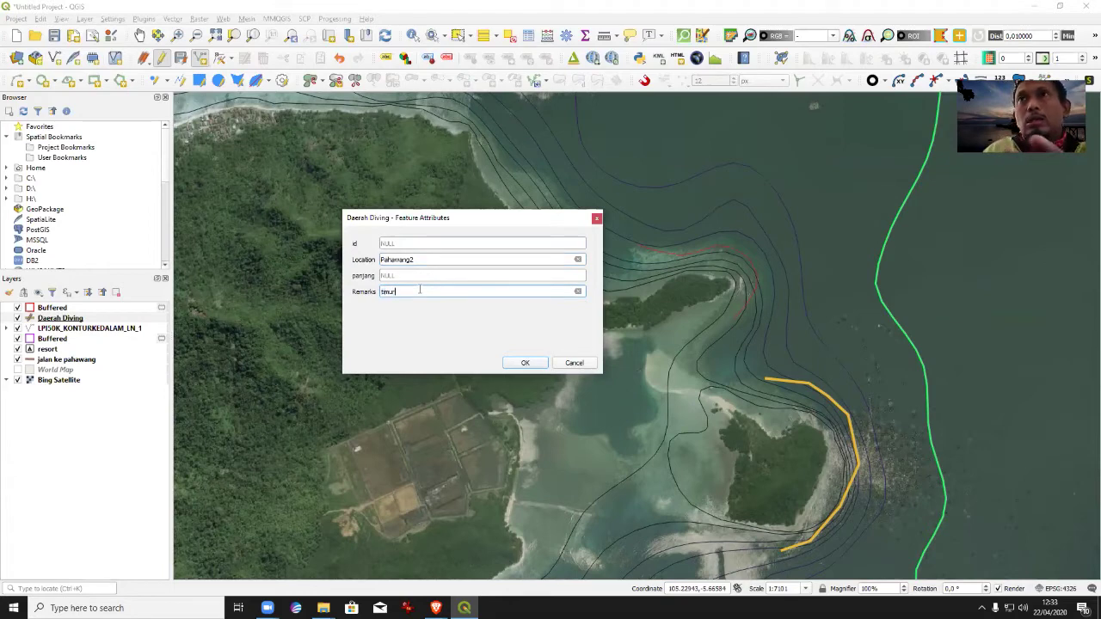
pyautogui.click(522, 365)
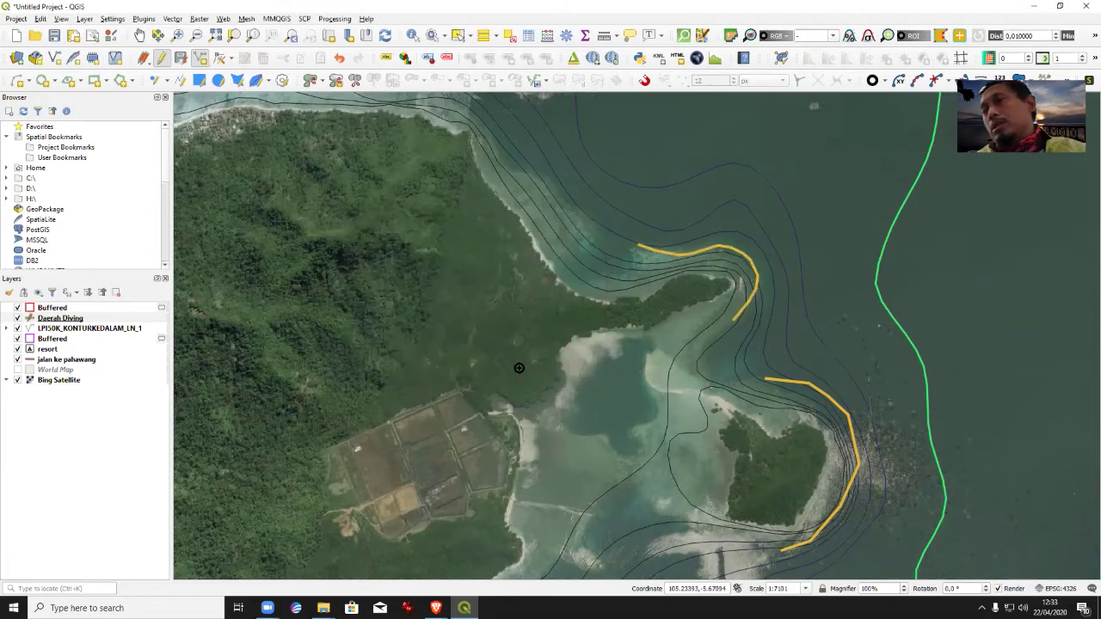
pyautogui.hotkey('ctrl', 's')
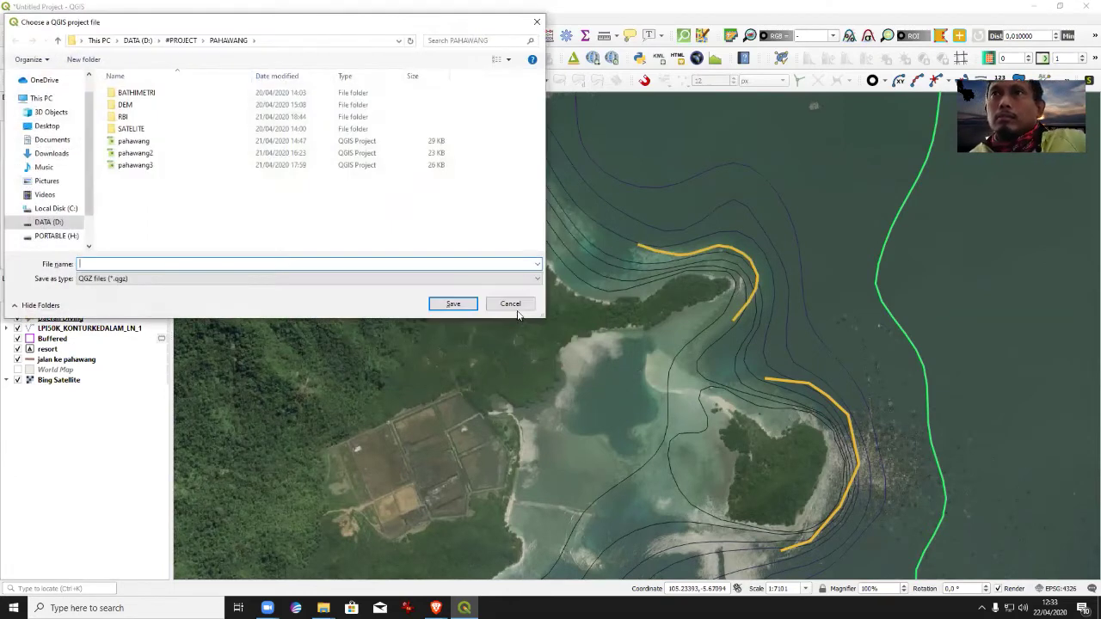
# Dismiss the save dialog and pan the map to the island's northern shore.
pyautogui.click(509, 303)
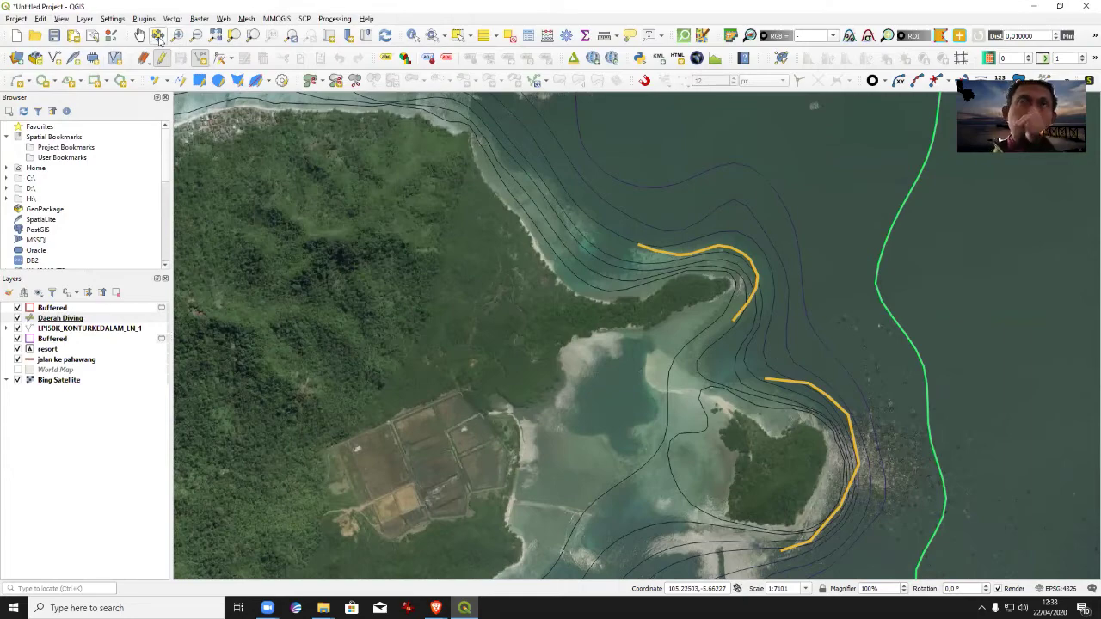
pyautogui.click(139, 35)
pyautogui.moveTo(729, 405); pyautogui.dragTo(700, 356)
pyautogui.moveTo(647, 215); pyautogui.dragTo(695, 401)
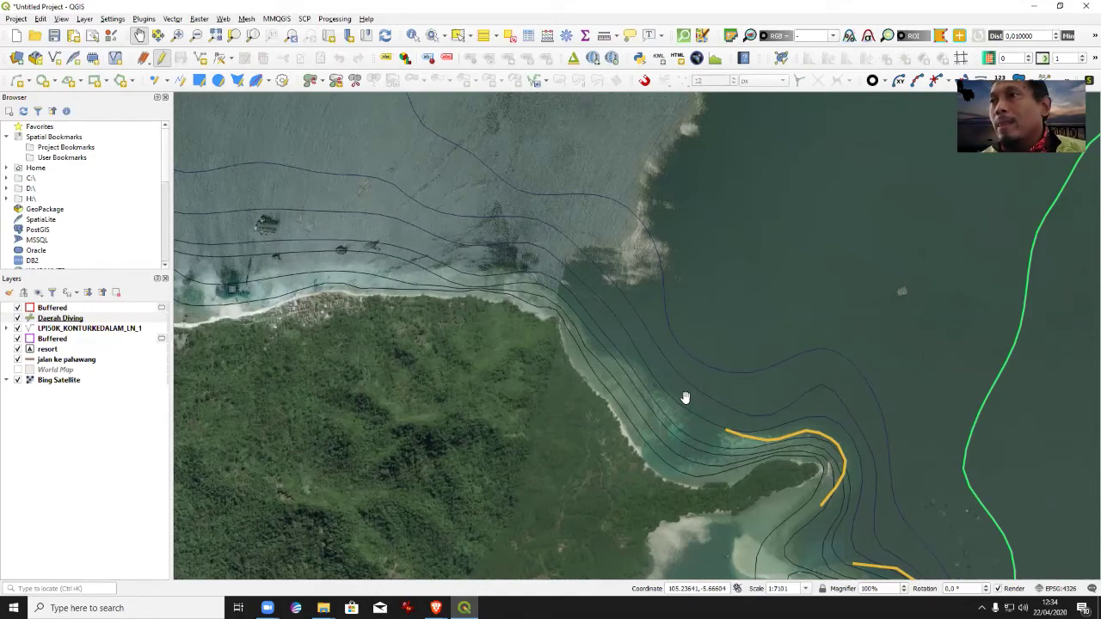
pyautogui.moveTo(720, 450); pyautogui.dragTo(733, 363)
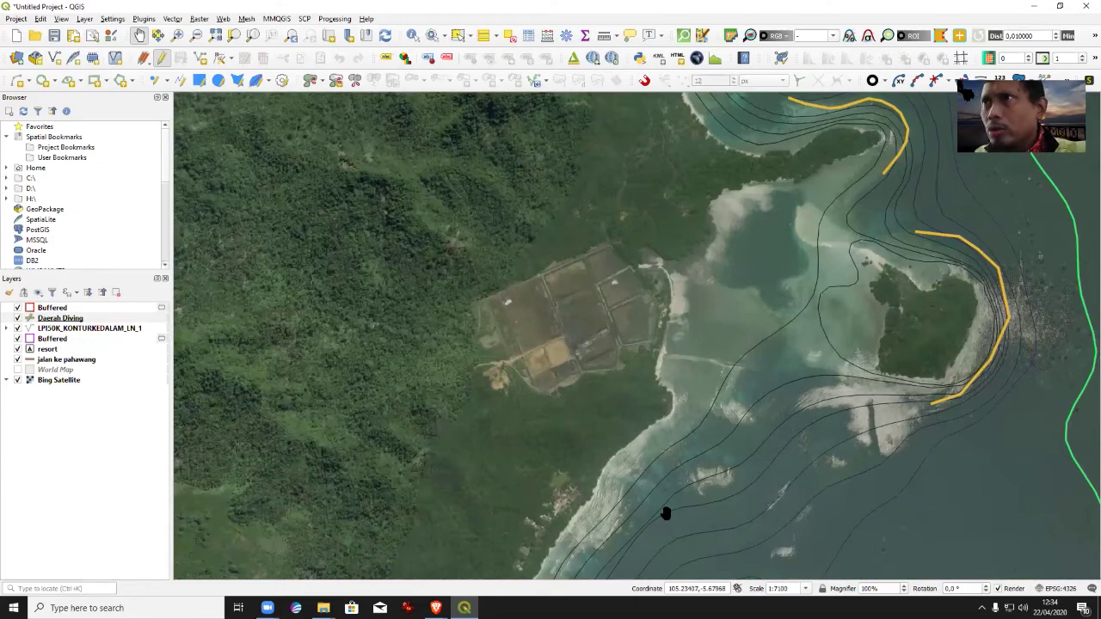
pyautogui.moveTo(869, 207); pyautogui.dragTo(835, 528)
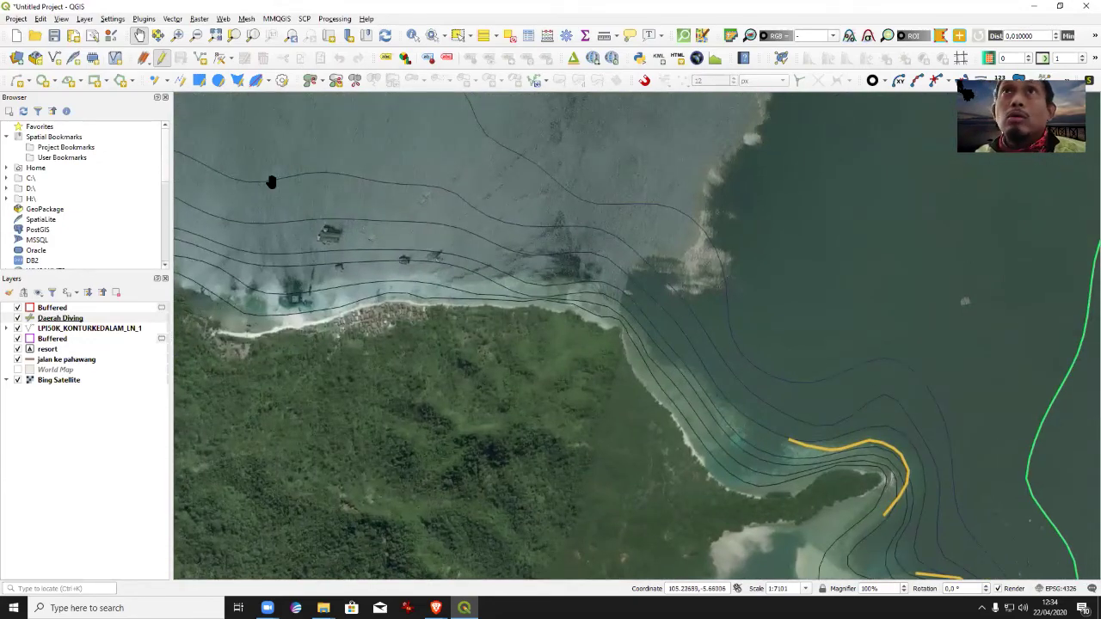
# Digitize a reef line along the northern shore with Location Pahawang3.
pyautogui.click(201, 58)
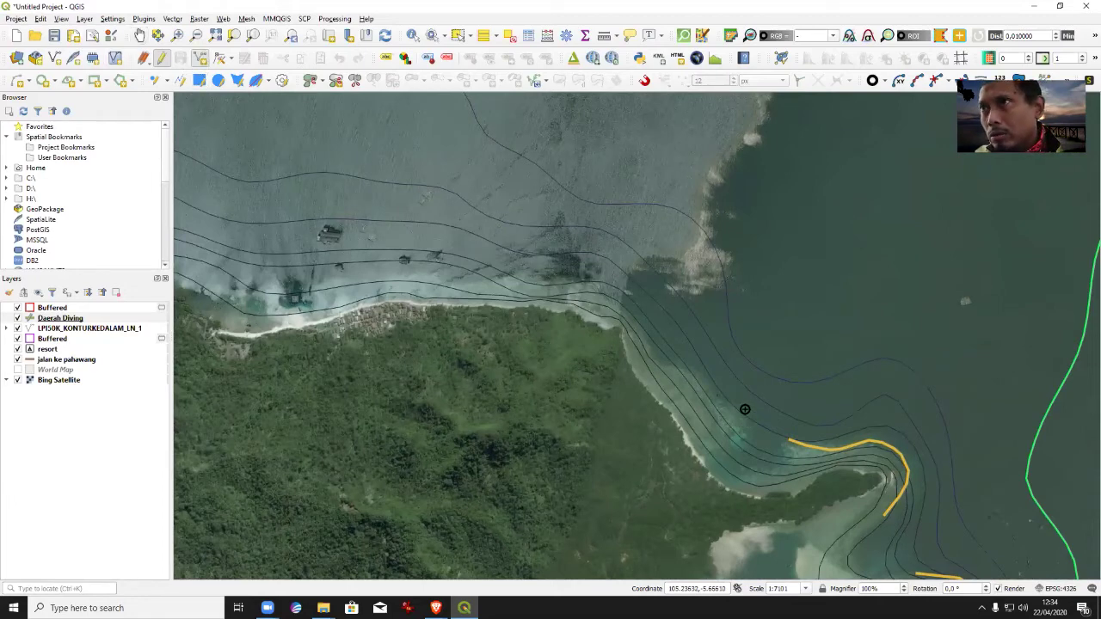
pyautogui.click(633, 314)
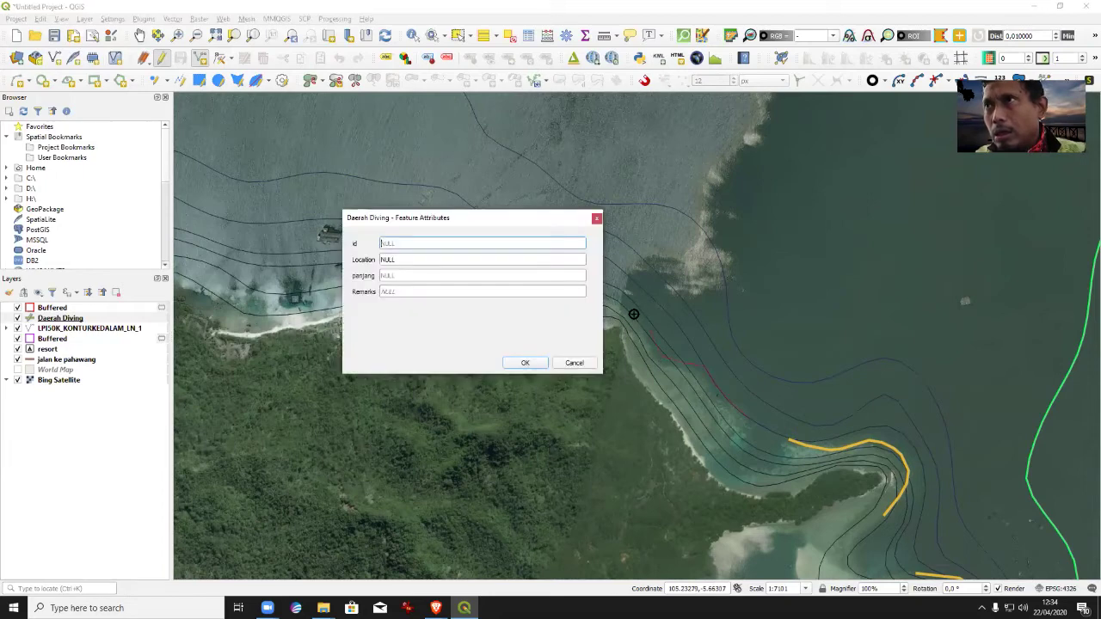
pyautogui.click(411, 259)
pyautogui.write('Paha')
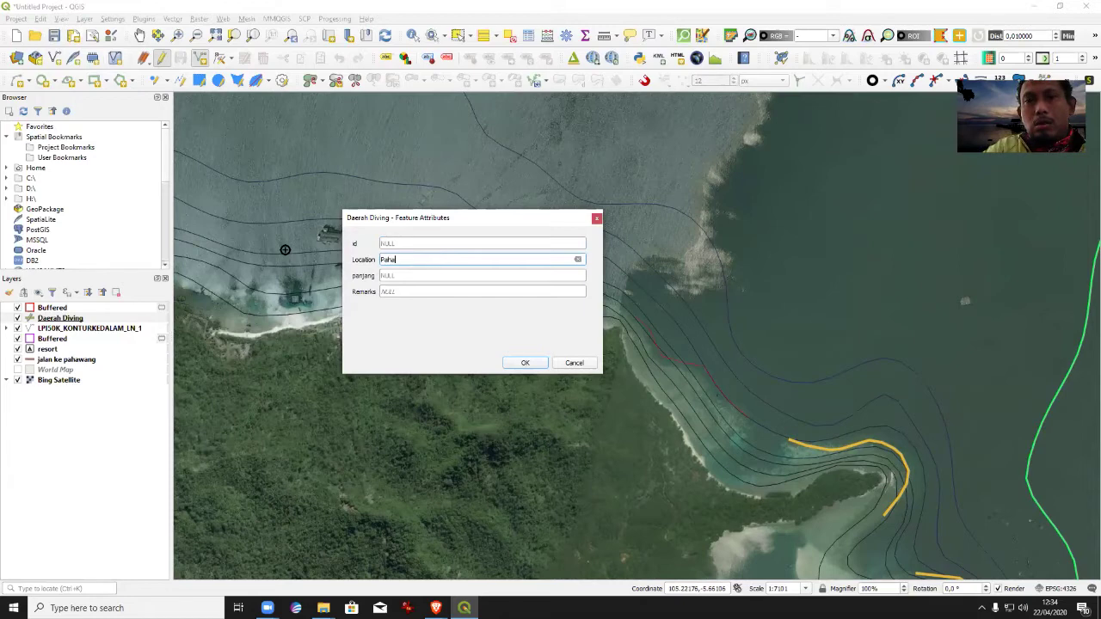
pyautogui.write('wang3')
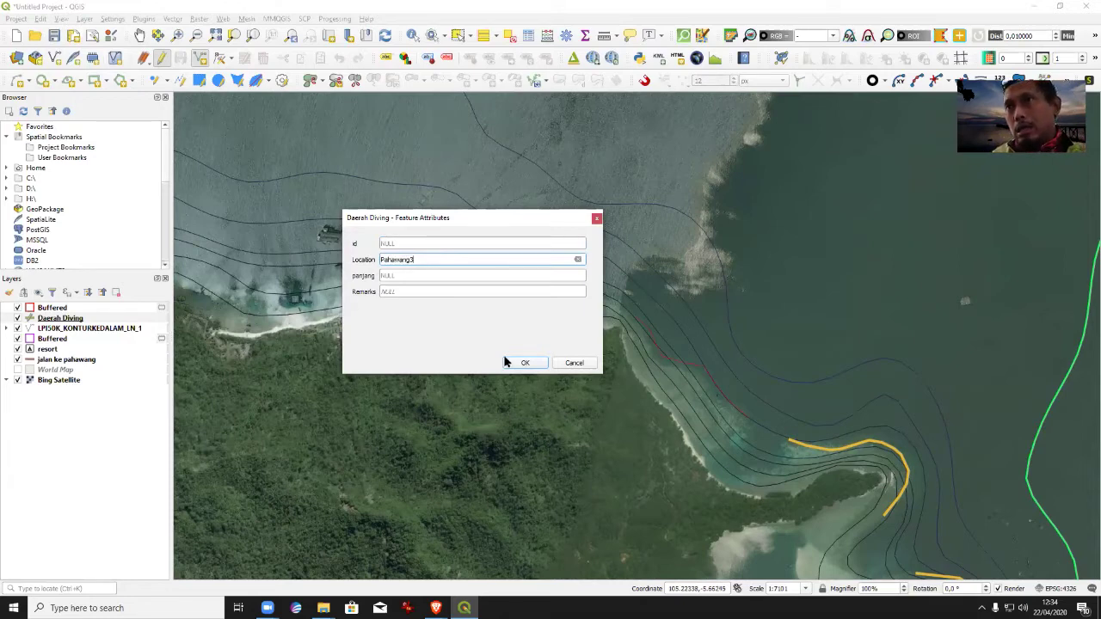
pyautogui.click(512, 359)
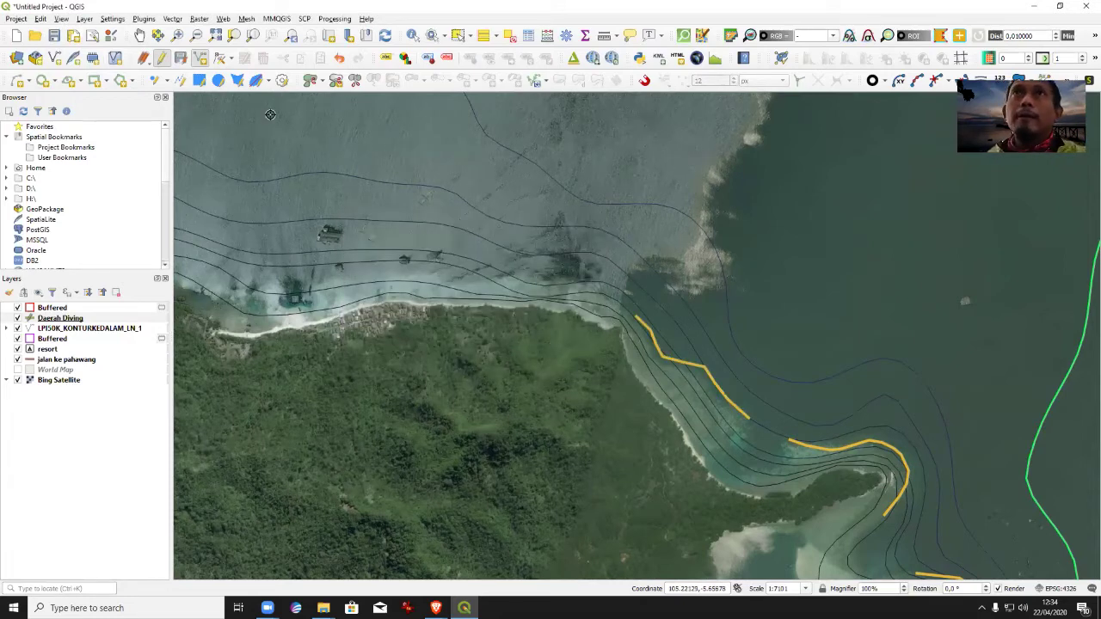
pyautogui.click(139, 36)
pyautogui.moveTo(622, 332); pyautogui.dragTo(932, 366)
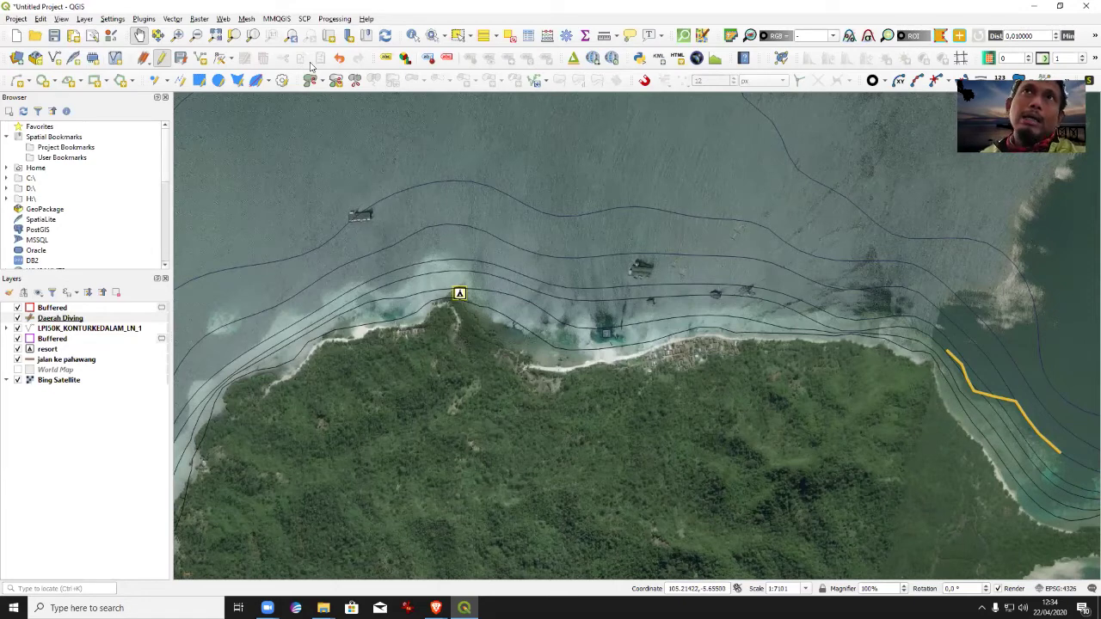
# Re-enable editing and draw a reef line beside the resort with Location housereef.
pyautogui.click(160, 62)
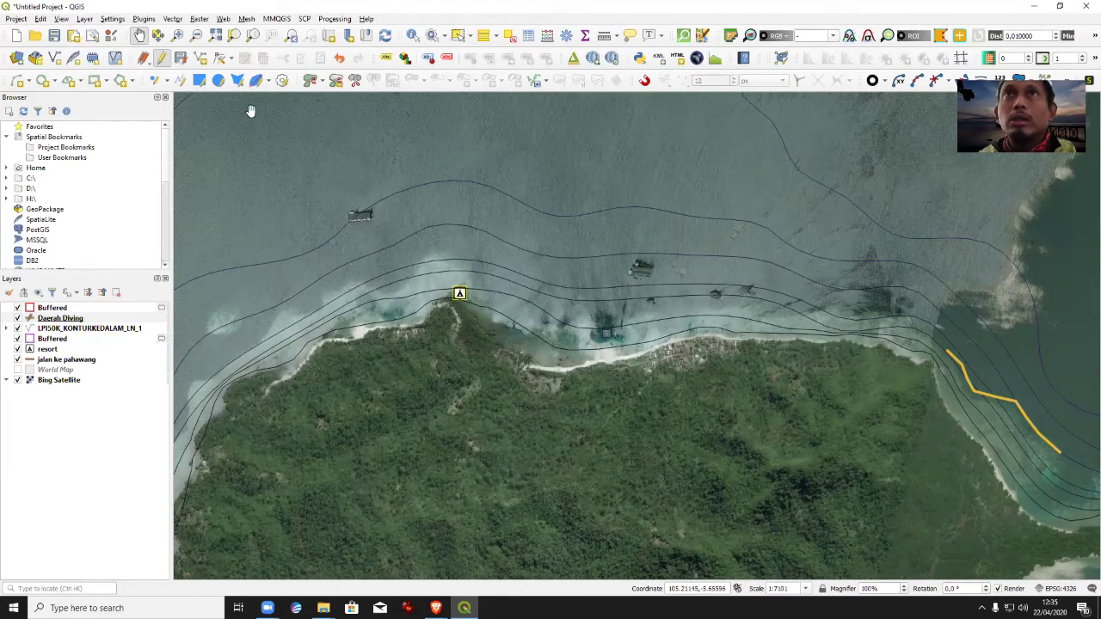
pyautogui.click(200, 59)
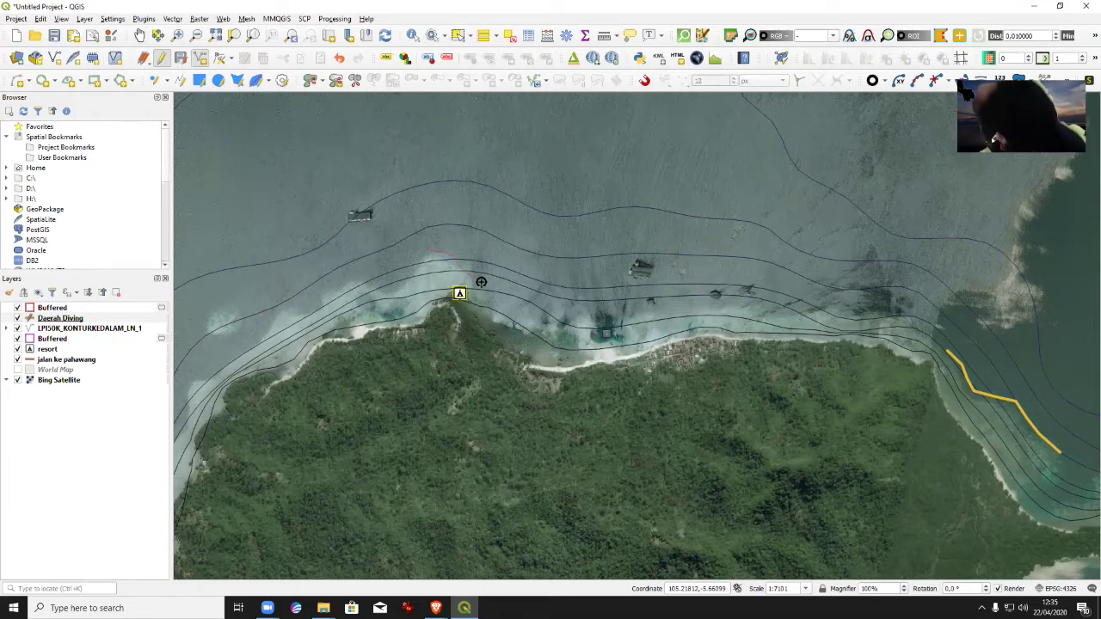
pyautogui.click(482, 284)
pyautogui.click(421, 259)
pyautogui.write('housereef')
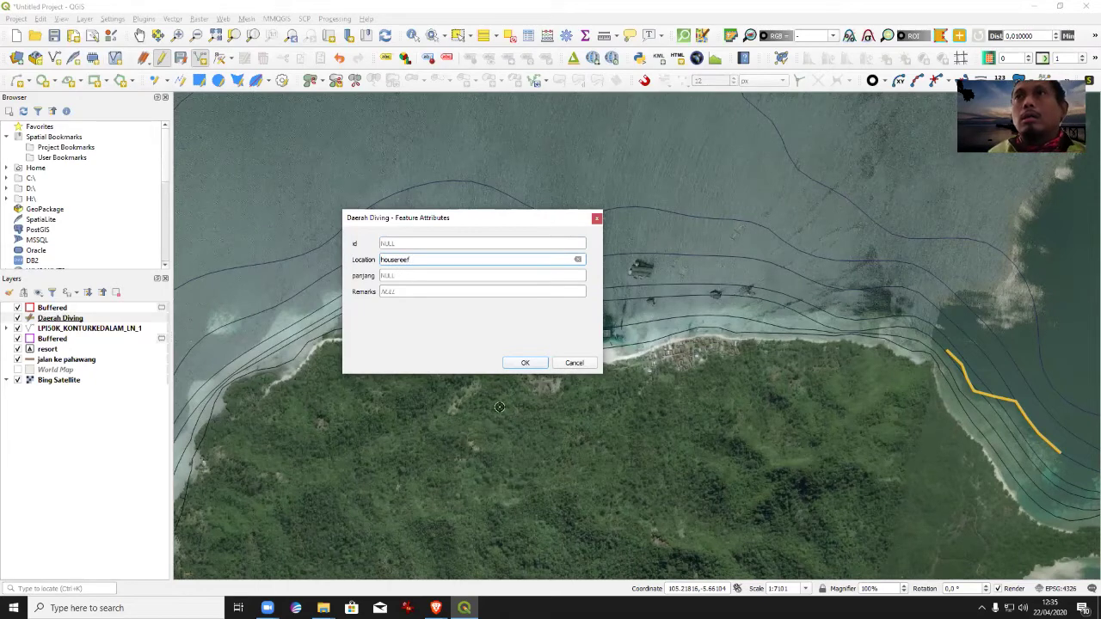
pyautogui.click(523, 363)
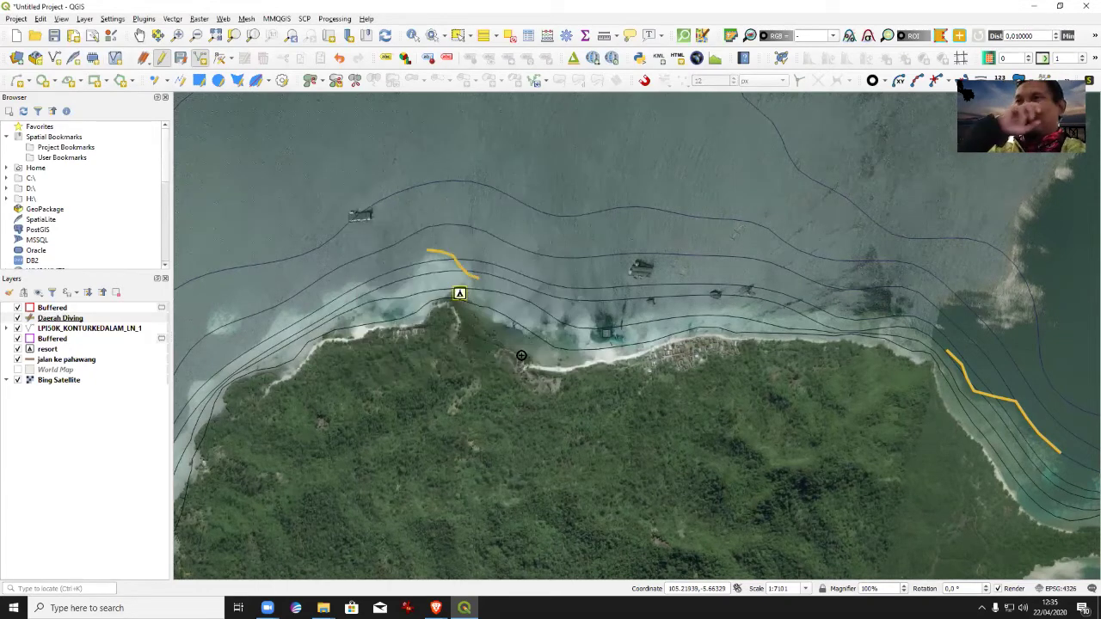
pyautogui.click(140, 35)
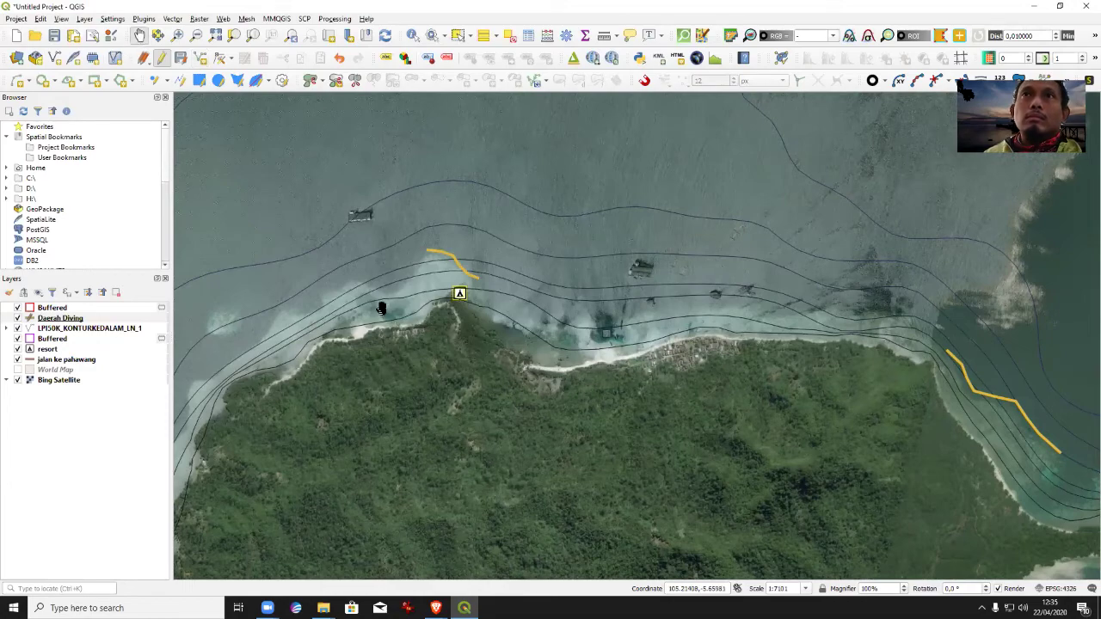
pyautogui.moveTo(409, 368); pyautogui.dragTo(845, 247)
# Trace a reef line west of the resort with Location pahawang, then pan south.
pyautogui.moveTo(698, 207)
pyautogui.mouseDown()
pyautogui.moveTo(659, 226)
pyautogui.moveTo(632, 277)
pyautogui.mouseUp()
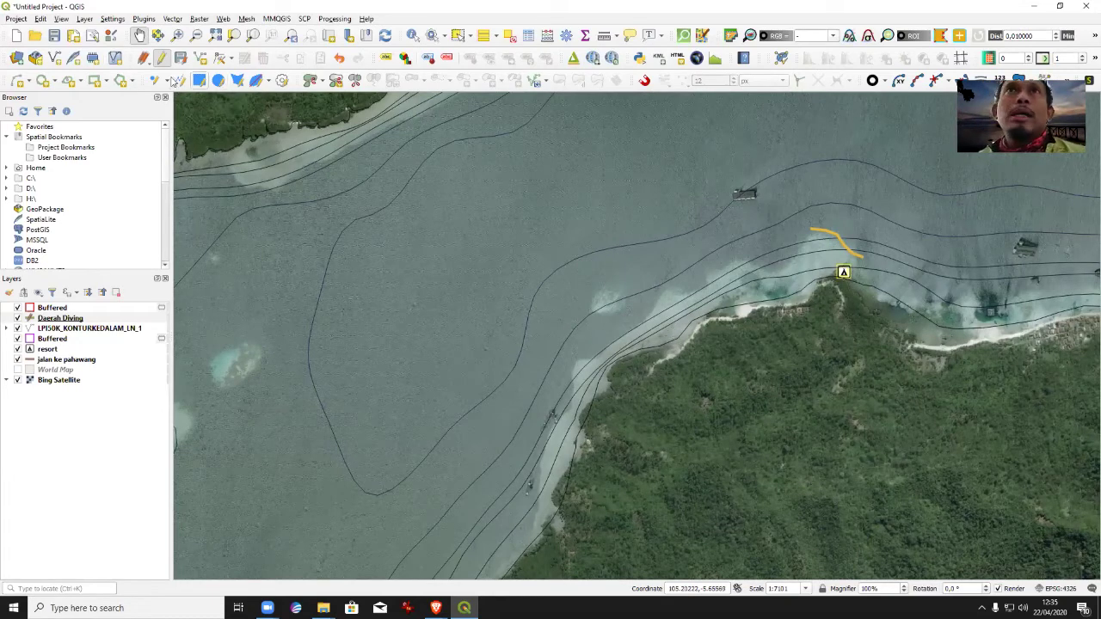
pyautogui.click(200, 58)
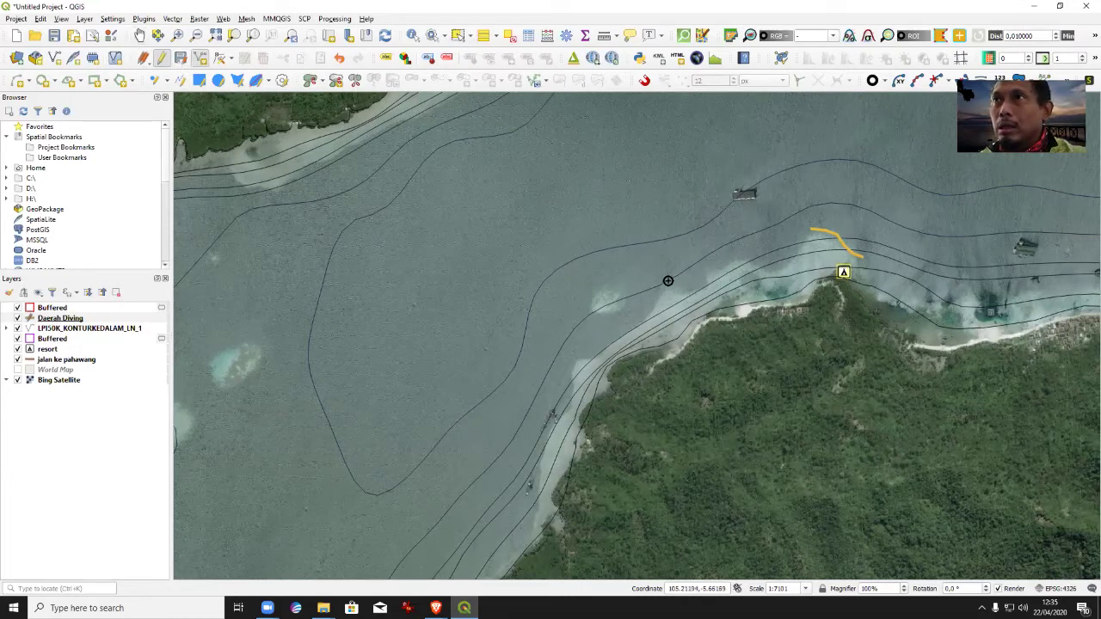
pyautogui.moveTo(631, 271)
pyautogui.mouseDown()
pyautogui.moveTo(592, 293)
pyautogui.moveTo(574, 338)
pyautogui.mouseUp()
pyautogui.rightClick(573, 341)
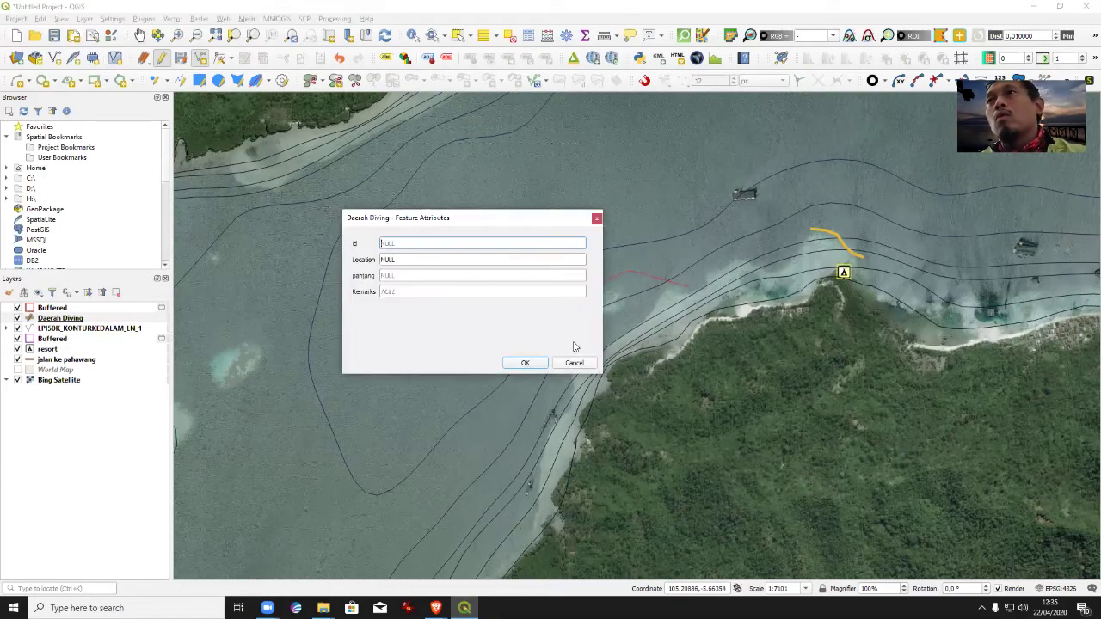
pyautogui.press('Tab')
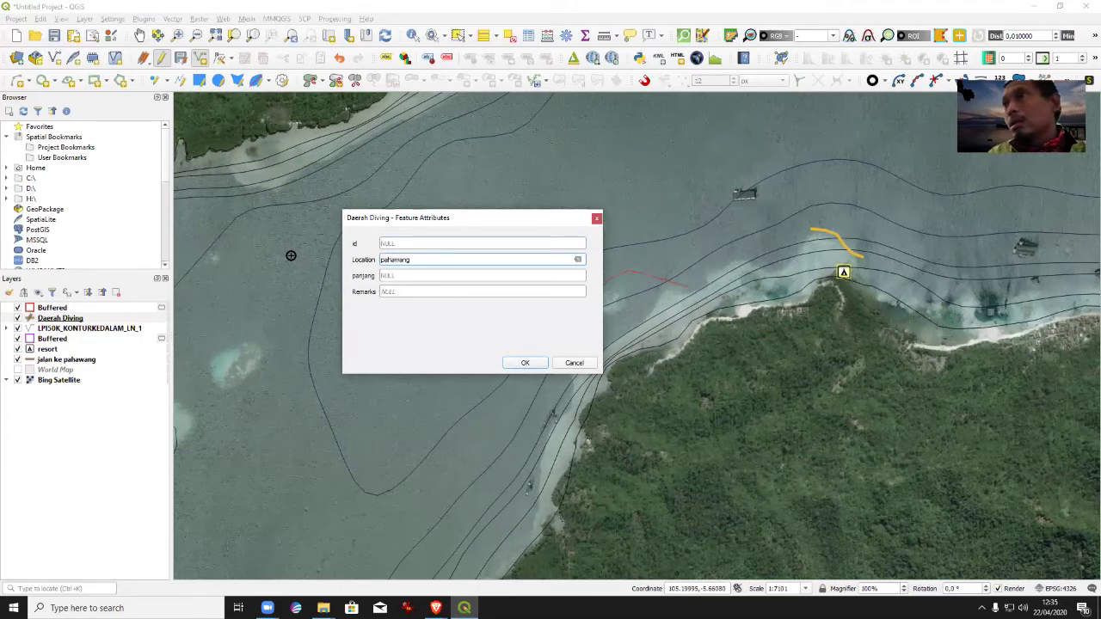
pyautogui.press('Return')
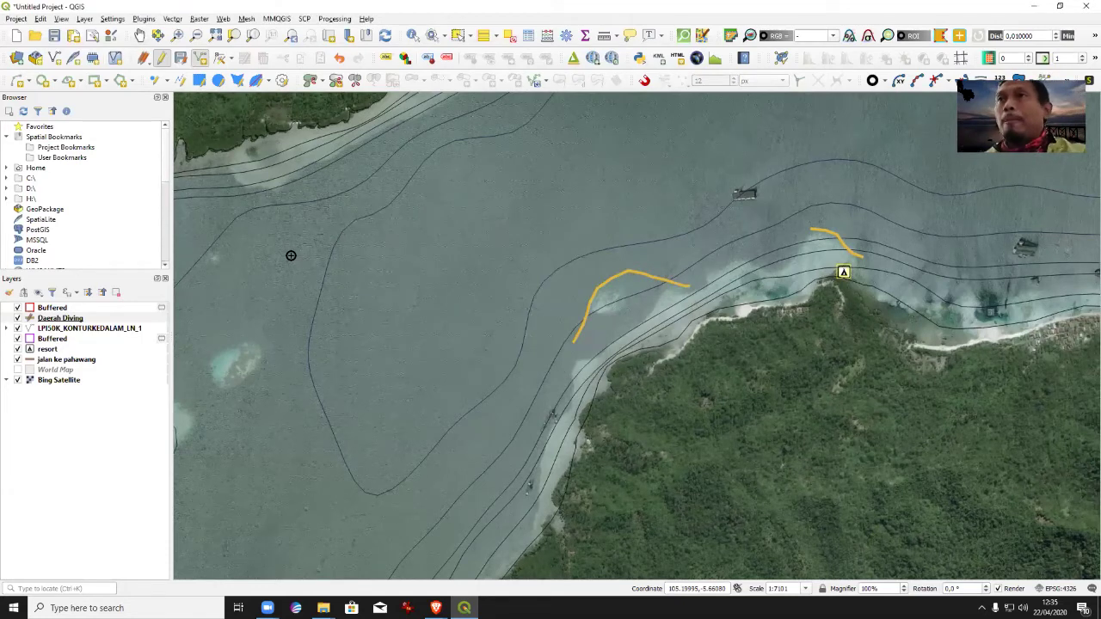
pyautogui.click(139, 35)
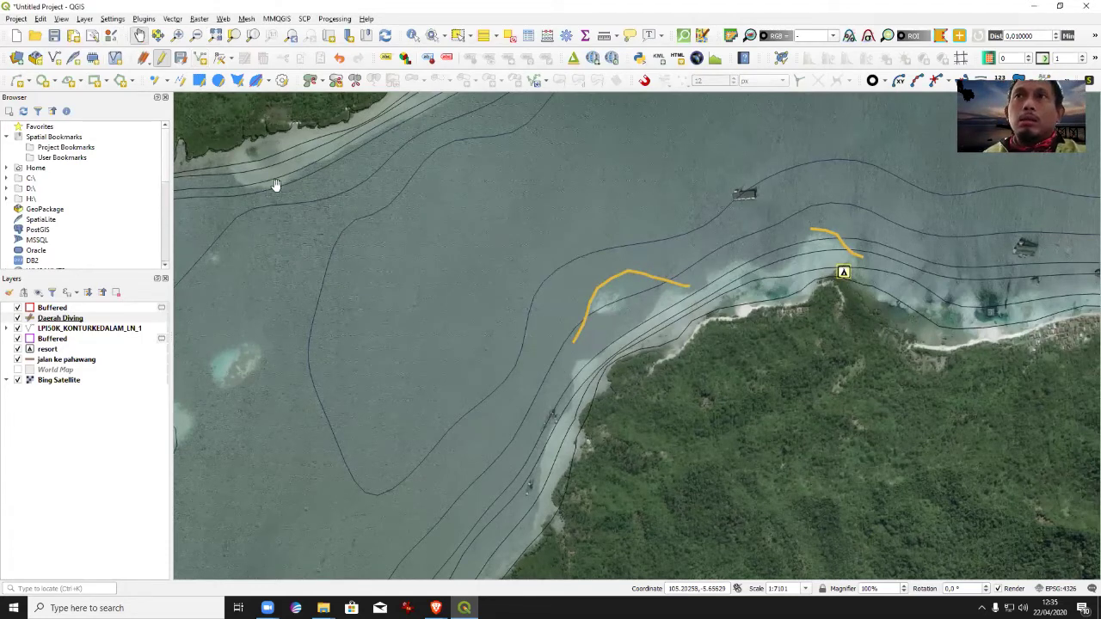
pyautogui.moveTo(716, 452); pyautogui.dragTo(800, 225)
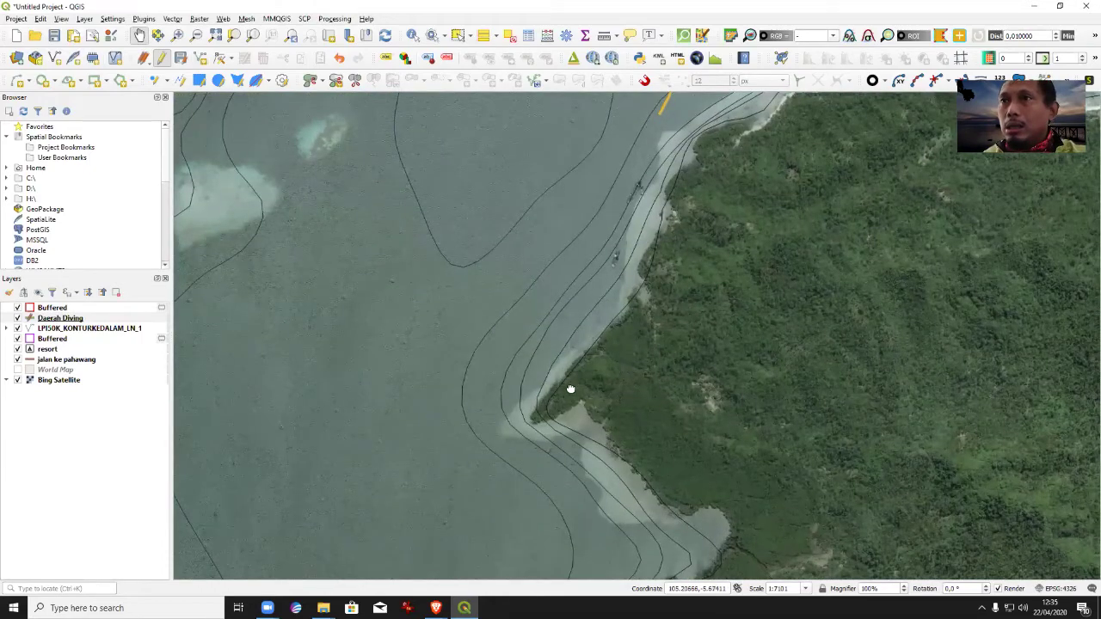
pyautogui.moveTo(570, 388); pyautogui.dragTo(542, 290)
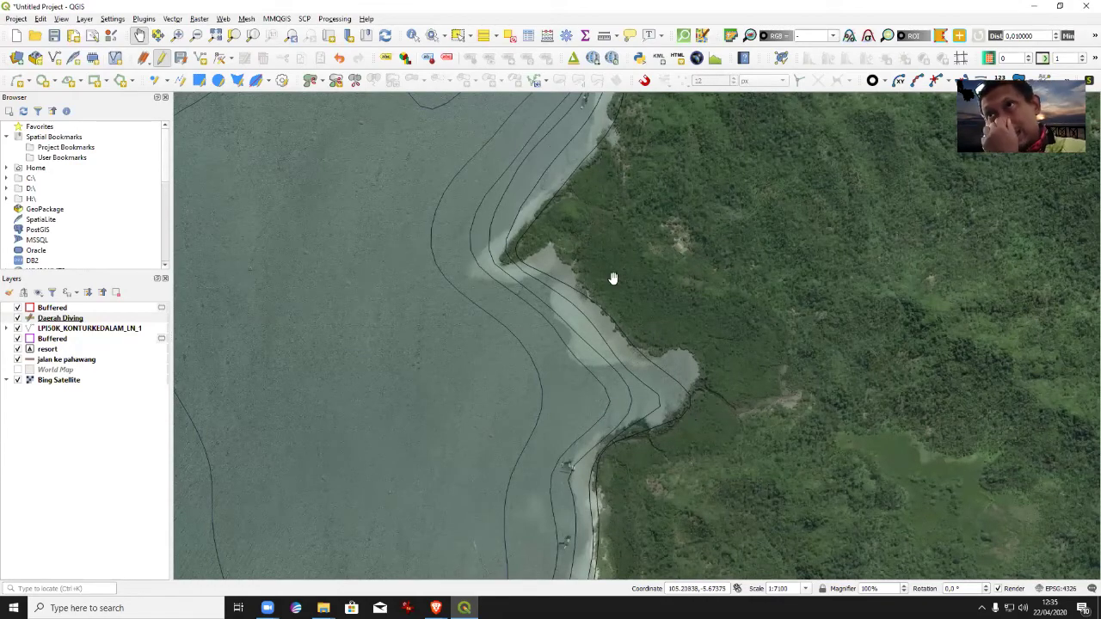
# Trace a Daerah Diving line along the southern bay's reef and set its Location to Pahawang5.
pyautogui.moveTo(722, 382); pyautogui.dragTo(659, 278)
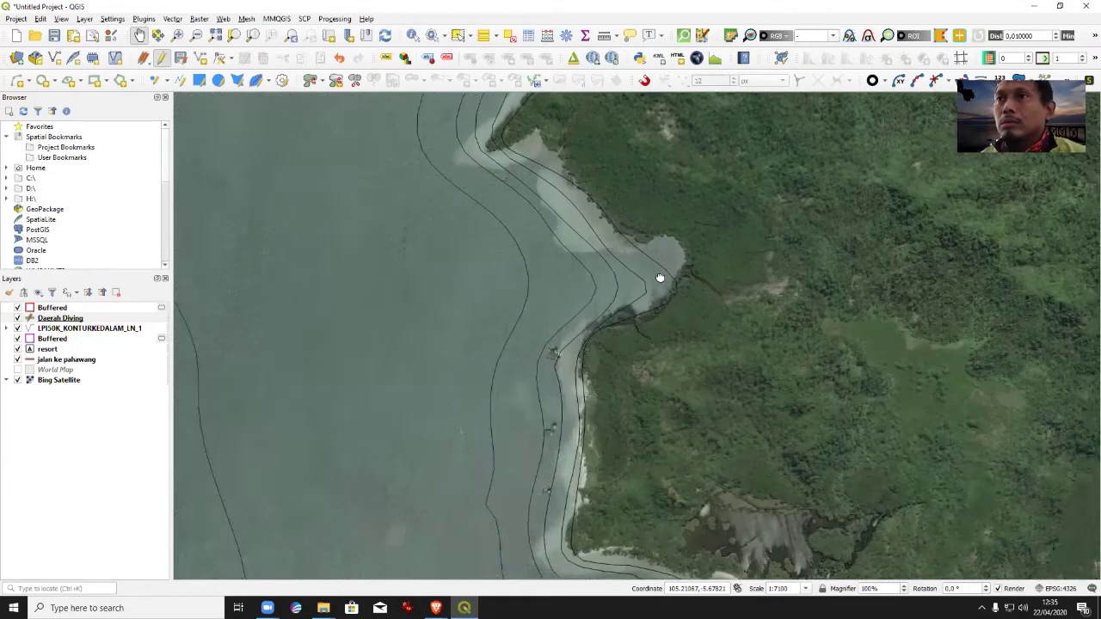
pyautogui.moveTo(713, 369); pyautogui.dragTo(639, 284)
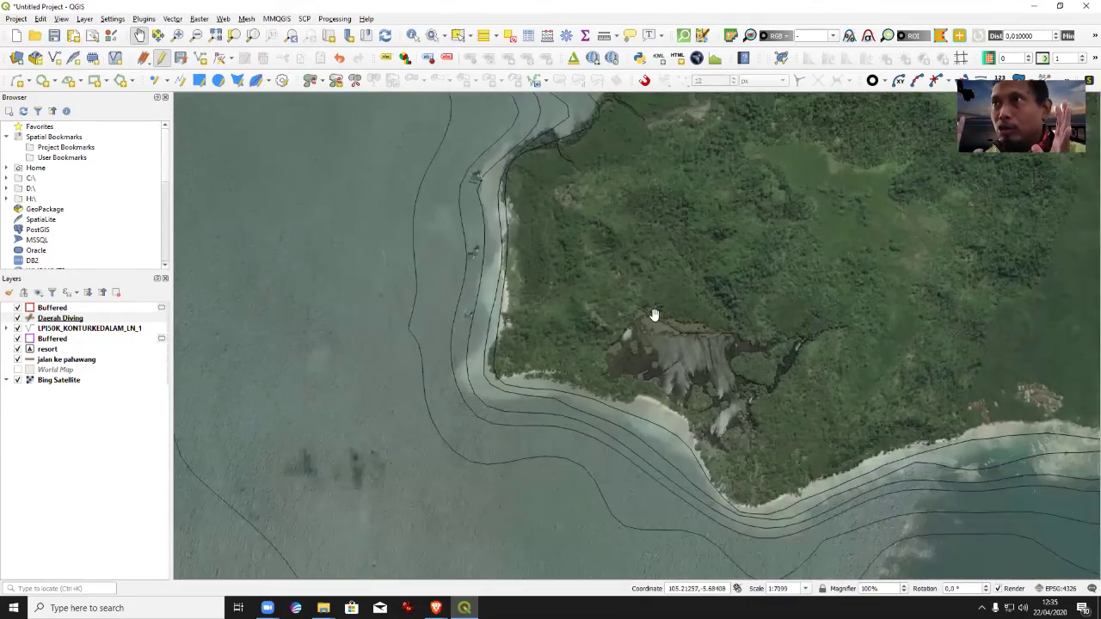
pyautogui.moveTo(749, 381); pyautogui.dragTo(671, 256)
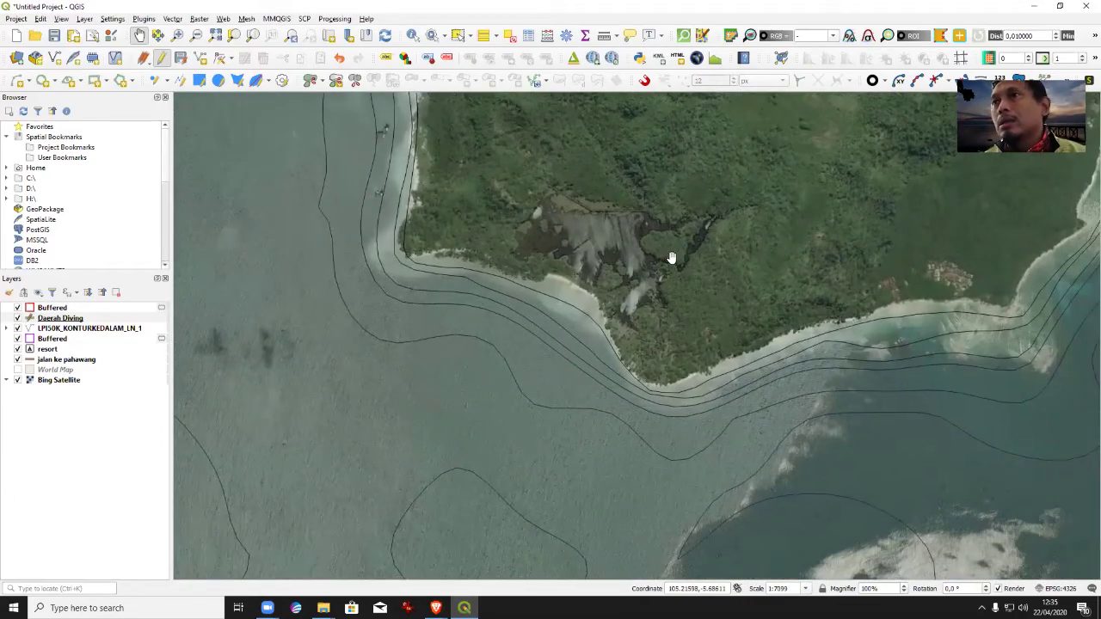
pyautogui.moveTo(735, 279); pyautogui.dragTo(634, 243)
pyautogui.moveTo(649, 281); pyautogui.dragTo(641, 250)
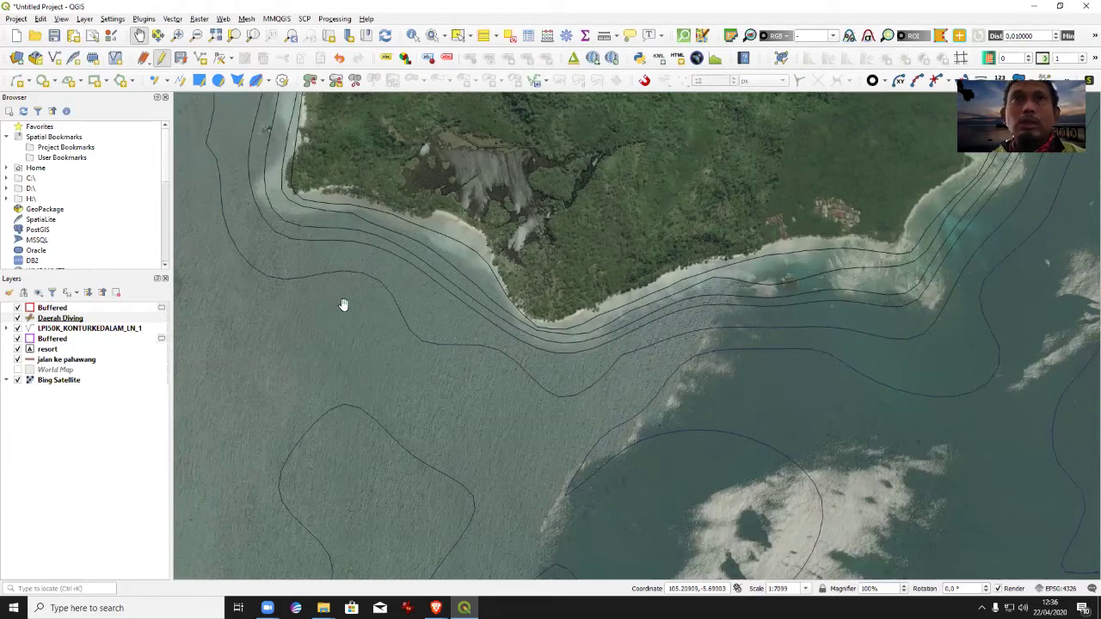
pyautogui.click(200, 57)
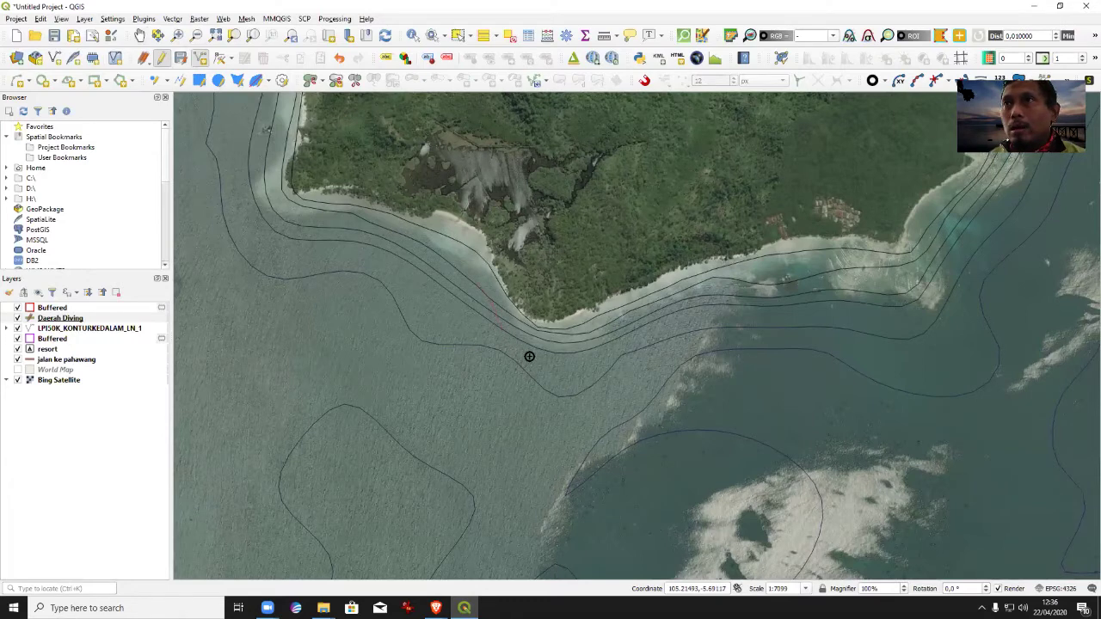
pyautogui.rightClick(619, 321)
pyautogui.click(420, 259)
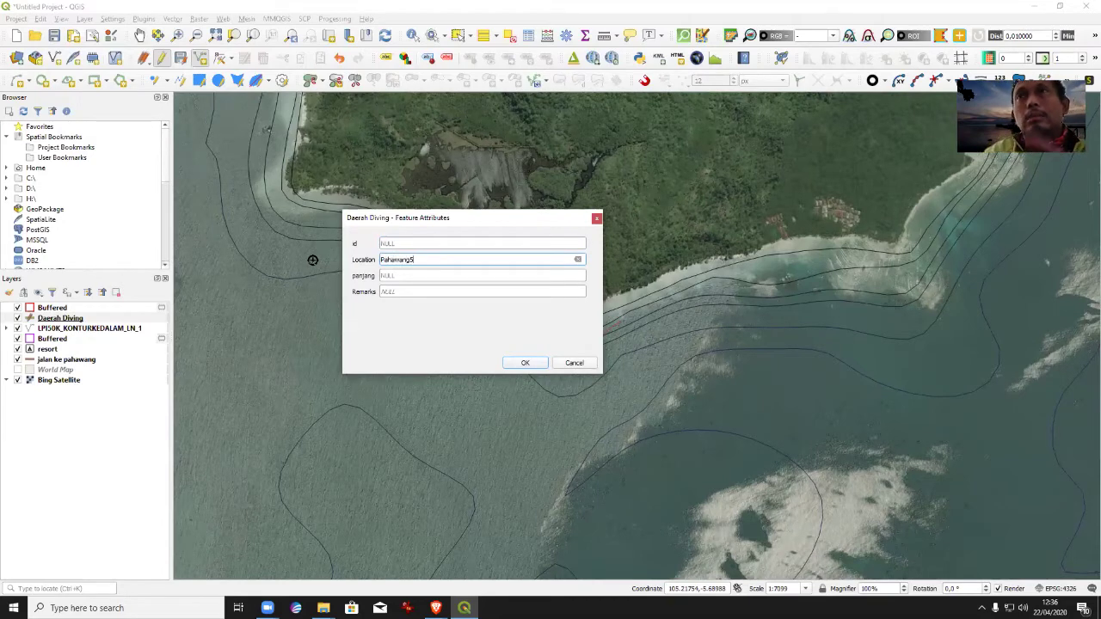
pyautogui.write('Pahawang5')
pyautogui.press('Return')
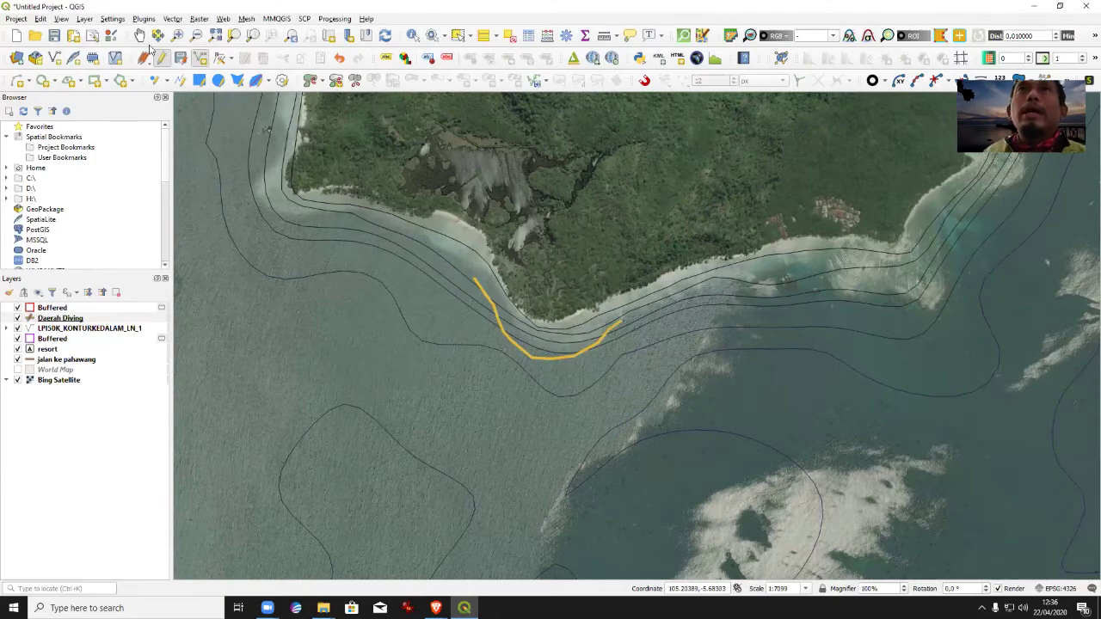
pyautogui.click(196, 36)
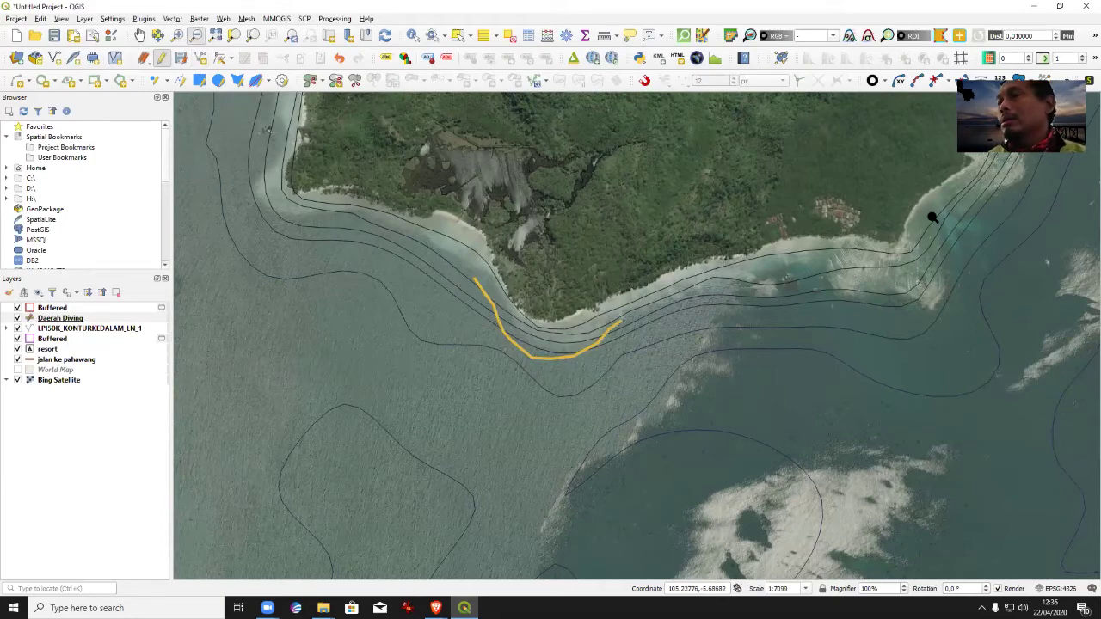
pyautogui.click(139, 35)
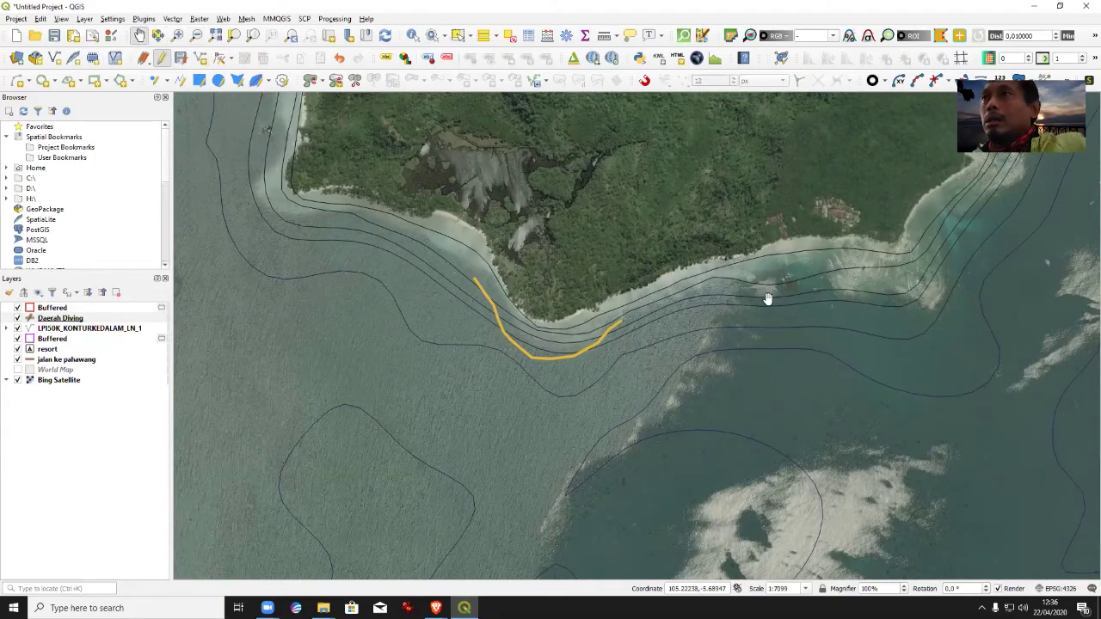
# Zoom out until the whole island with its buffers and contours is visible.
pyautogui.moveTo(768, 299); pyautogui.dragTo(496, 479)
pyautogui.moveTo(658, 551); pyautogui.dragTo(811, 356)
pyautogui.scroll(-1, 639, 299)
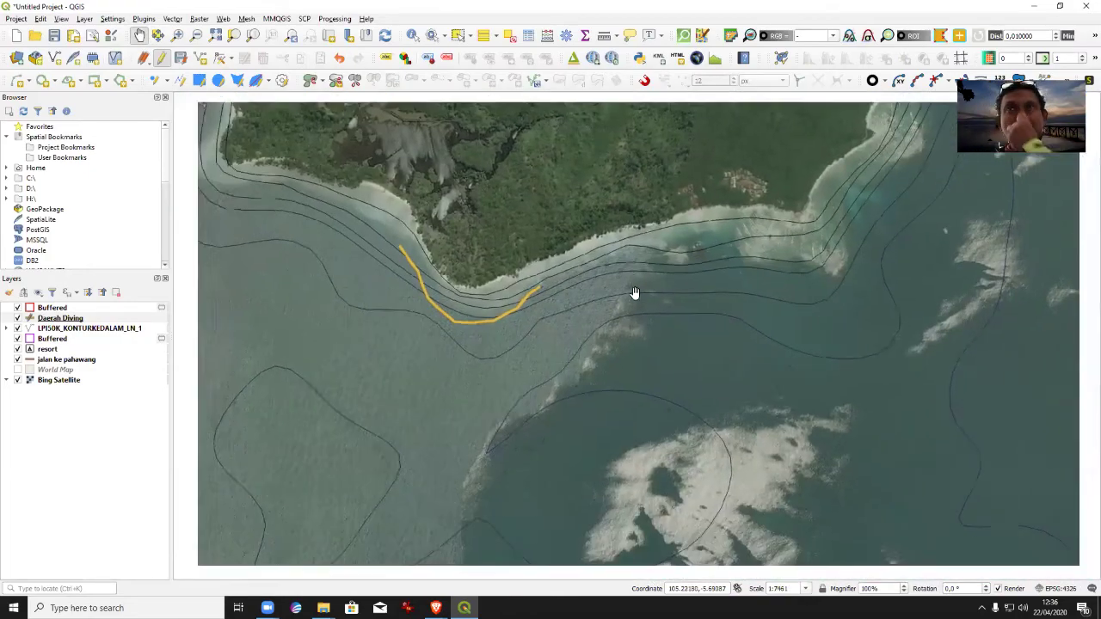
pyautogui.click(196, 35)
pyautogui.click(598, 306)
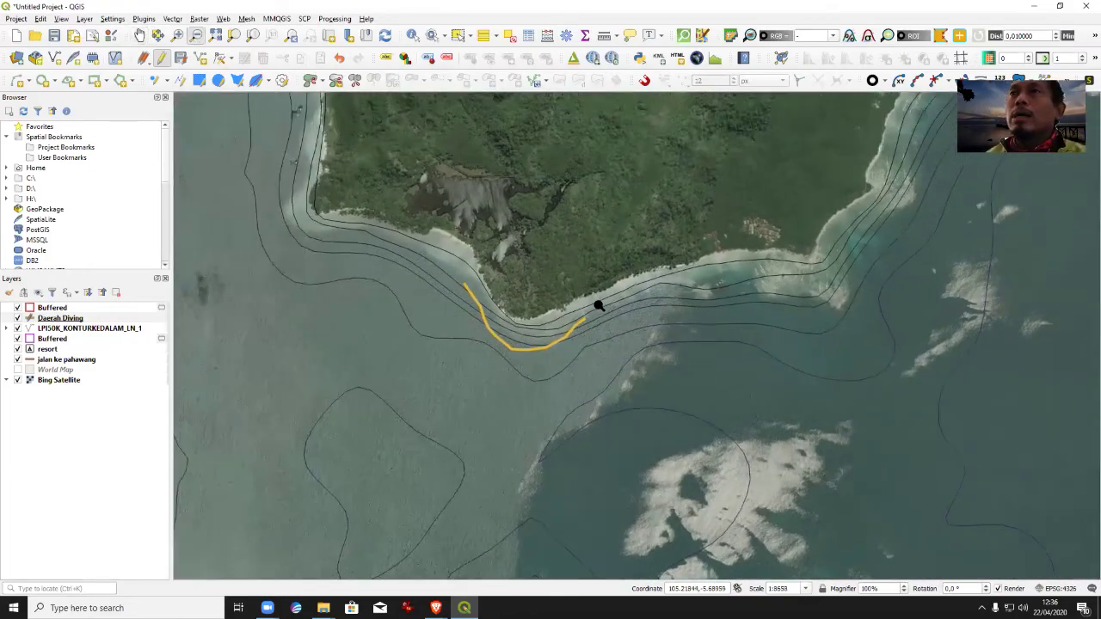
pyautogui.click(611, 307)
pyautogui.press('Down')
pyautogui.press('Right')
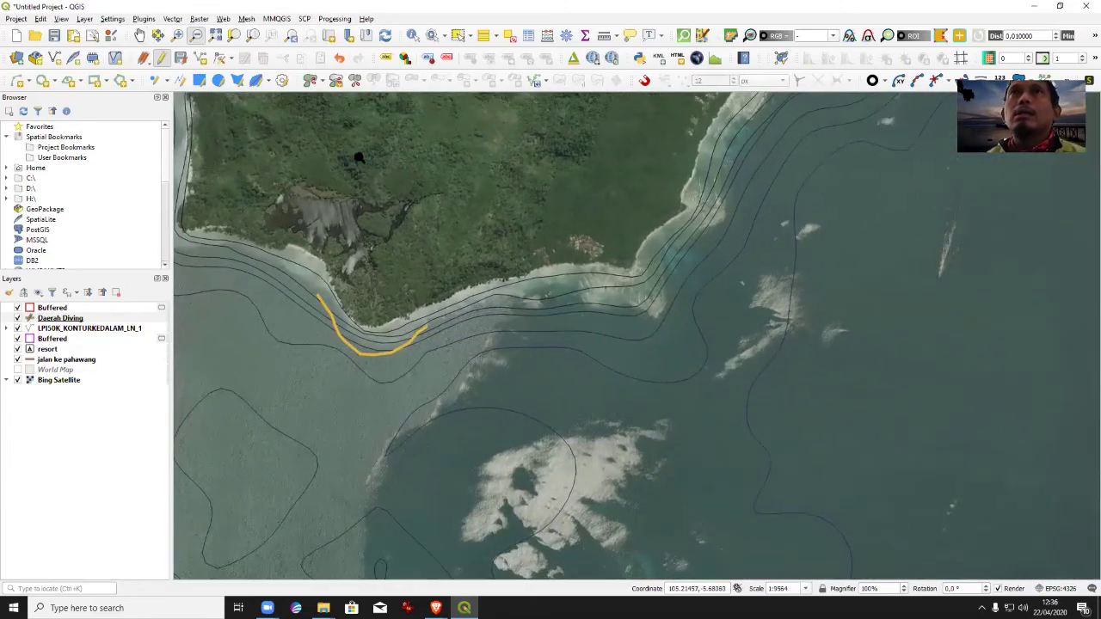
pyautogui.click(573, 472)
pyautogui.click(676, 430)
pyautogui.click(614, 351)
pyautogui.click(639, 351)
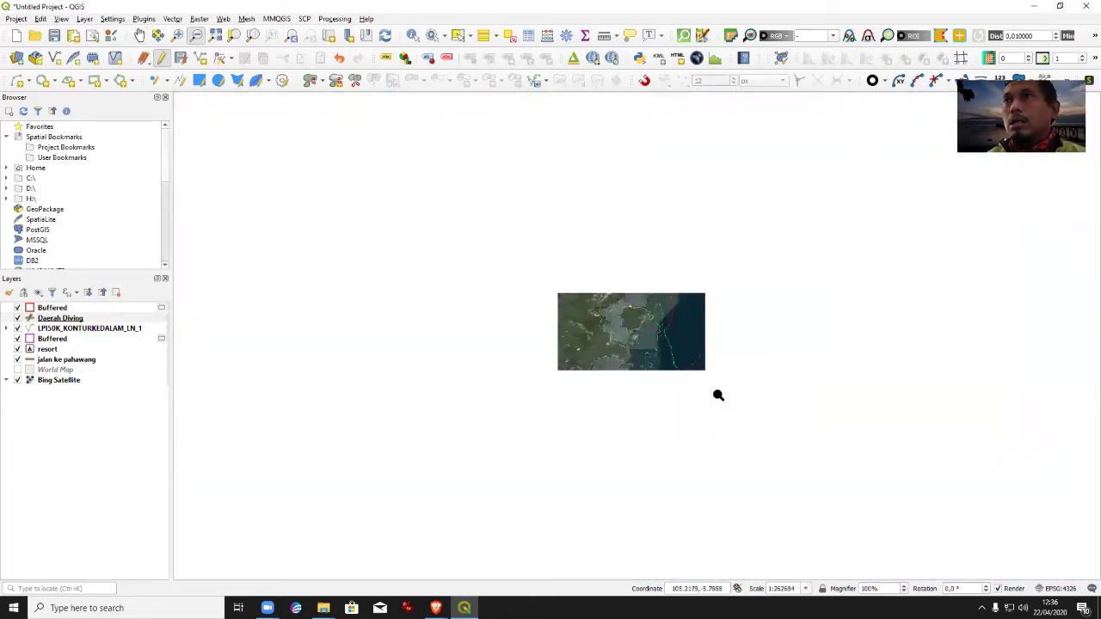
# Zoom in on the island's eastern headland beside the green reef outline.
pyautogui.click(177, 35)
pyautogui.moveTo(687, 311); pyautogui.dragTo(596, 265)
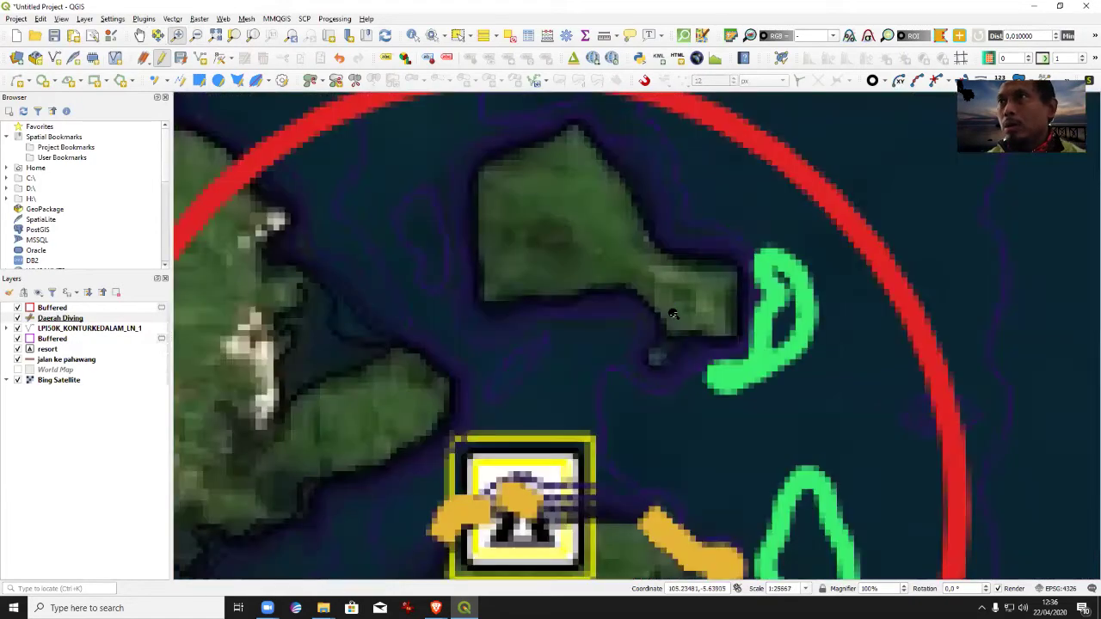
pyautogui.moveTo(671, 219); pyautogui.dragTo(842, 434)
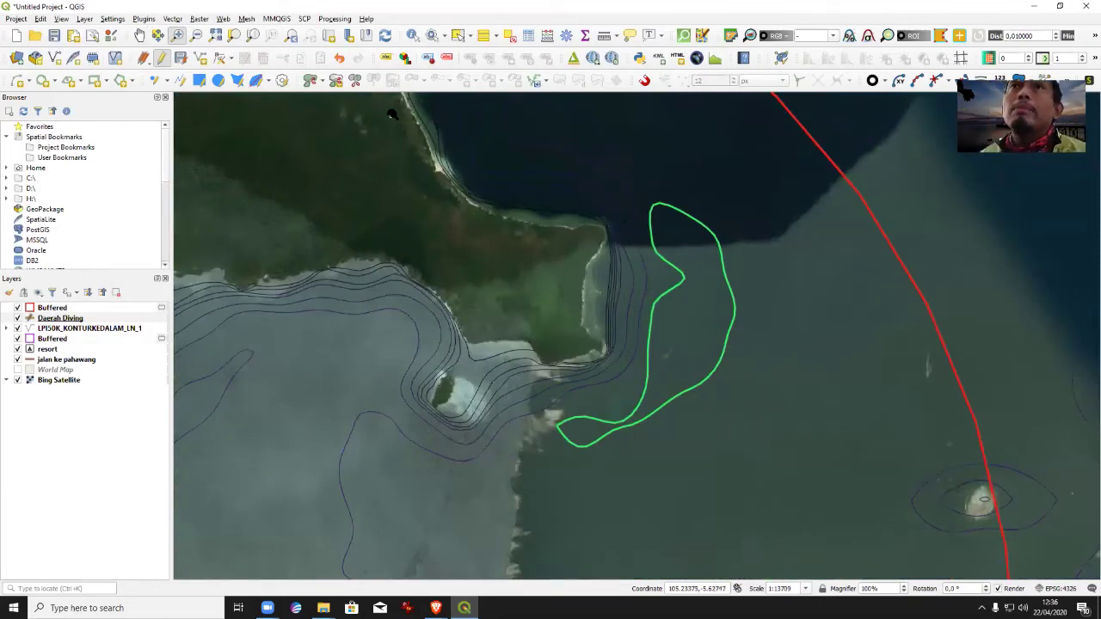
# Digitize a Daerah Diving line along the headland reef with Location PulauUtara1.
pyautogui.click(140, 35)
pyautogui.moveTo(590, 303); pyautogui.dragTo(593, 392)
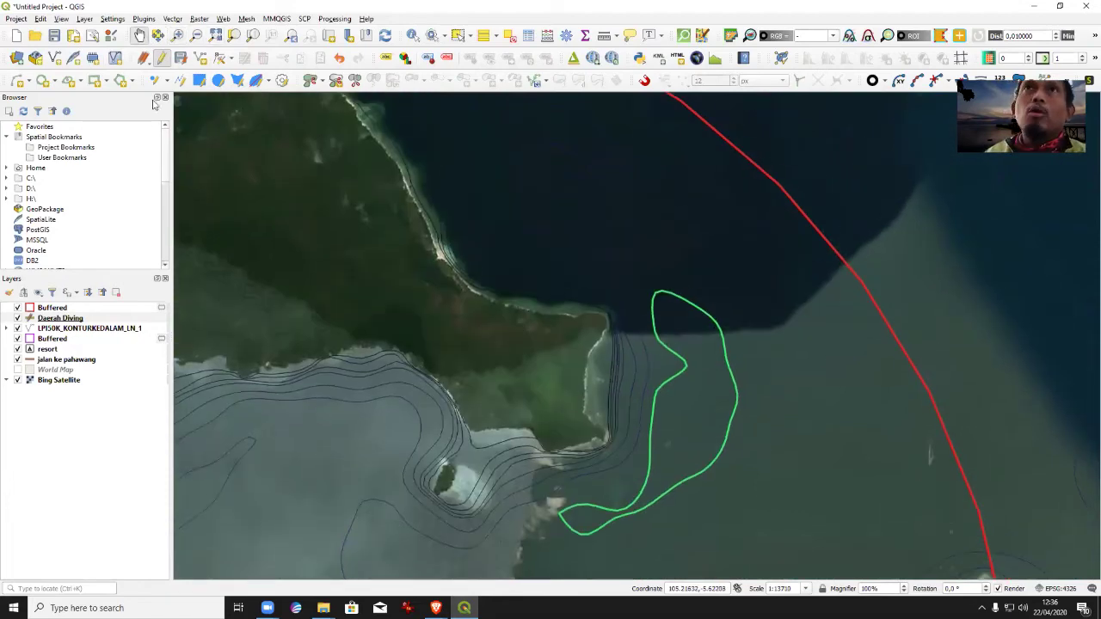
pyautogui.click(200, 58)
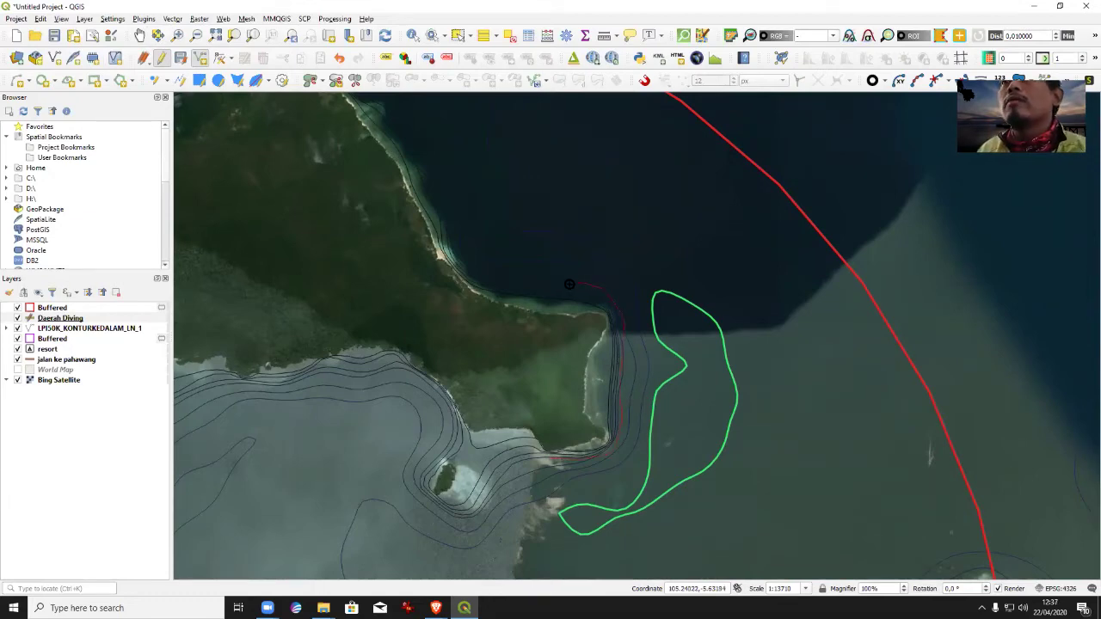
pyautogui.rightClick(501, 275)
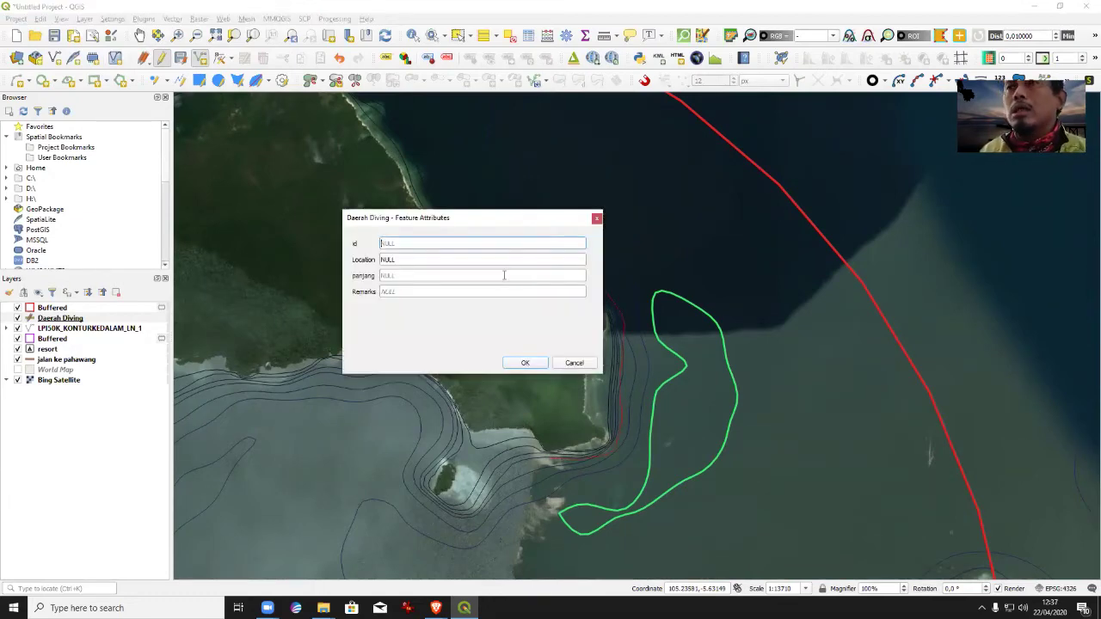
pyautogui.click(391, 260)
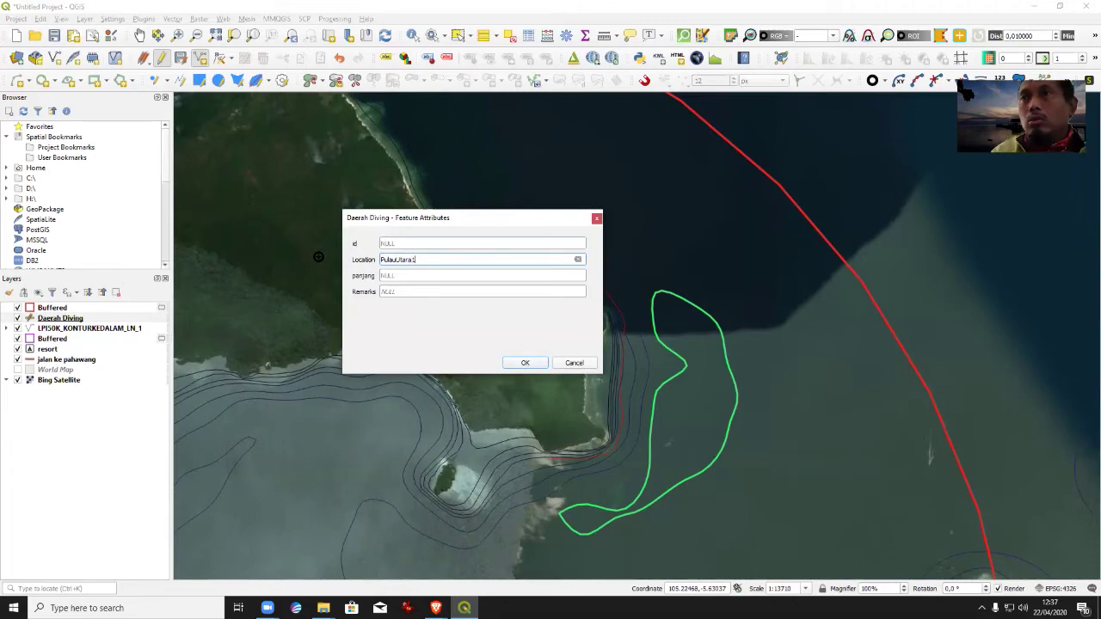
pyautogui.click(523, 363)
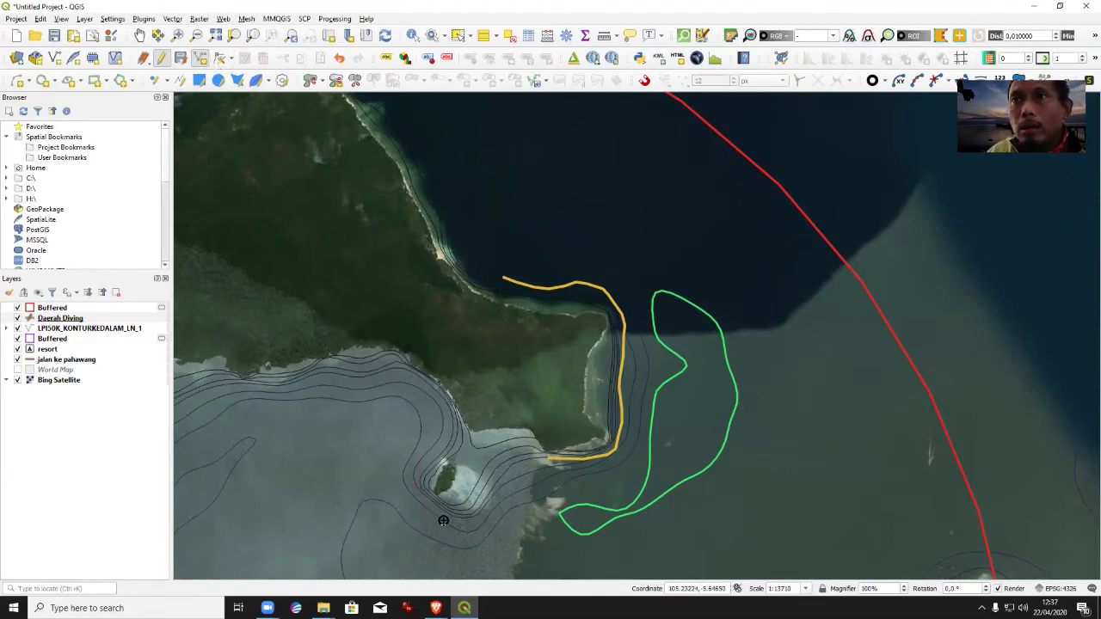
# Digitize a second reef line around the islet with Location PulauUtara2.
pyautogui.rightClick(505, 478)
pyautogui.click(447, 261)
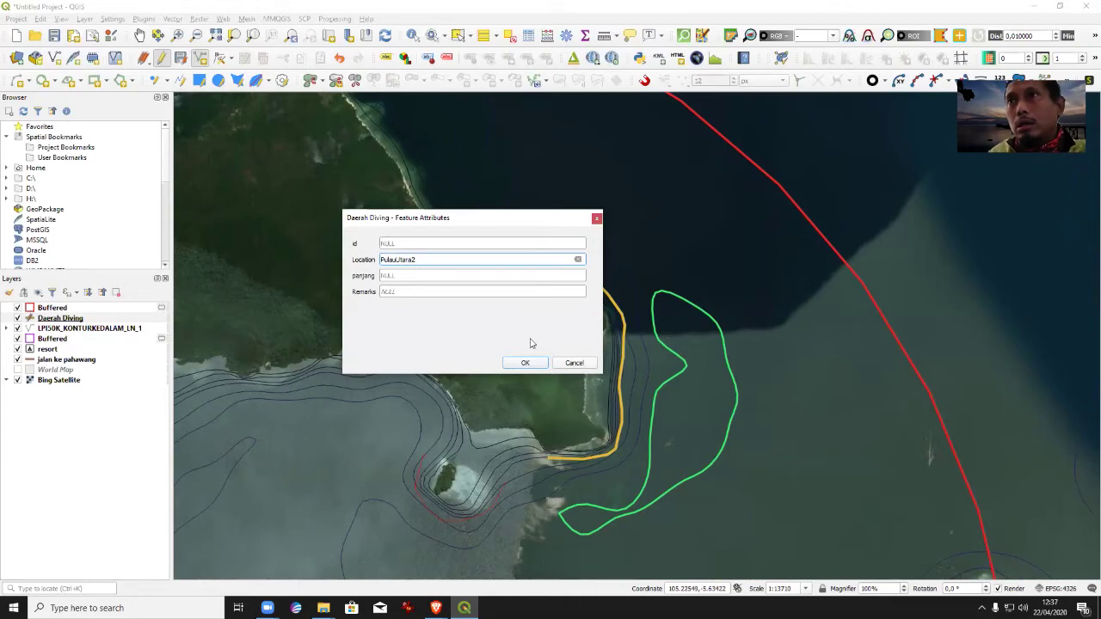
pyautogui.click(523, 363)
# Trace a Daerah Diving line around the reef at the island's northern tip, Location PulauUtara3.
pyautogui.click(140, 34)
pyautogui.moveTo(361, 224); pyautogui.dragTo(593, 473)
pyautogui.moveTo(712, 464); pyautogui.dragTo(582, 319)
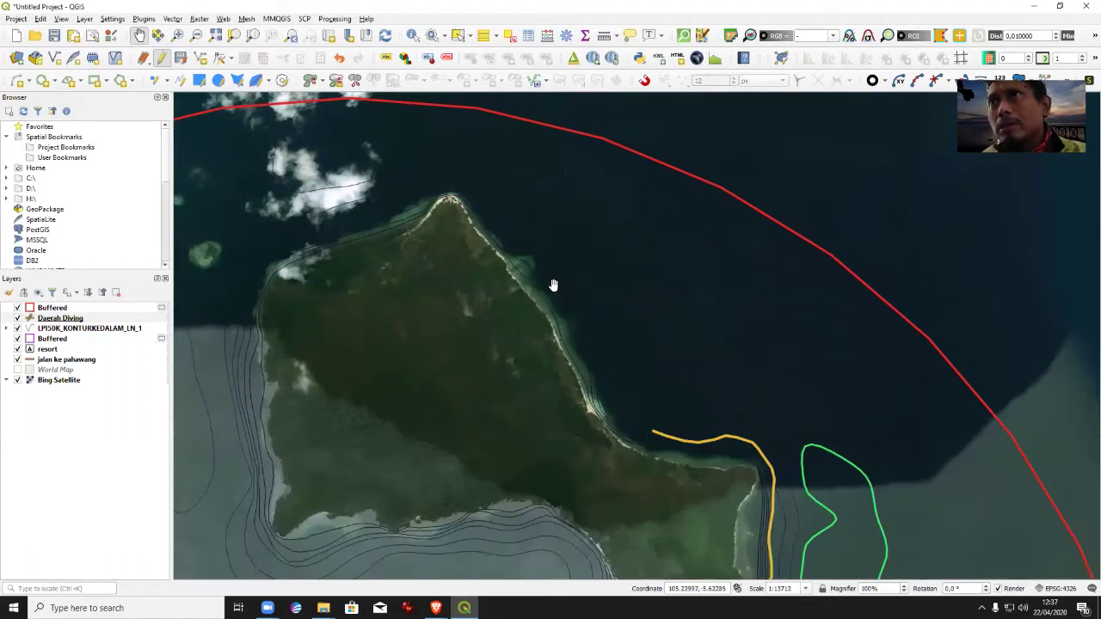
pyautogui.moveTo(537, 248); pyautogui.dragTo(602, 371)
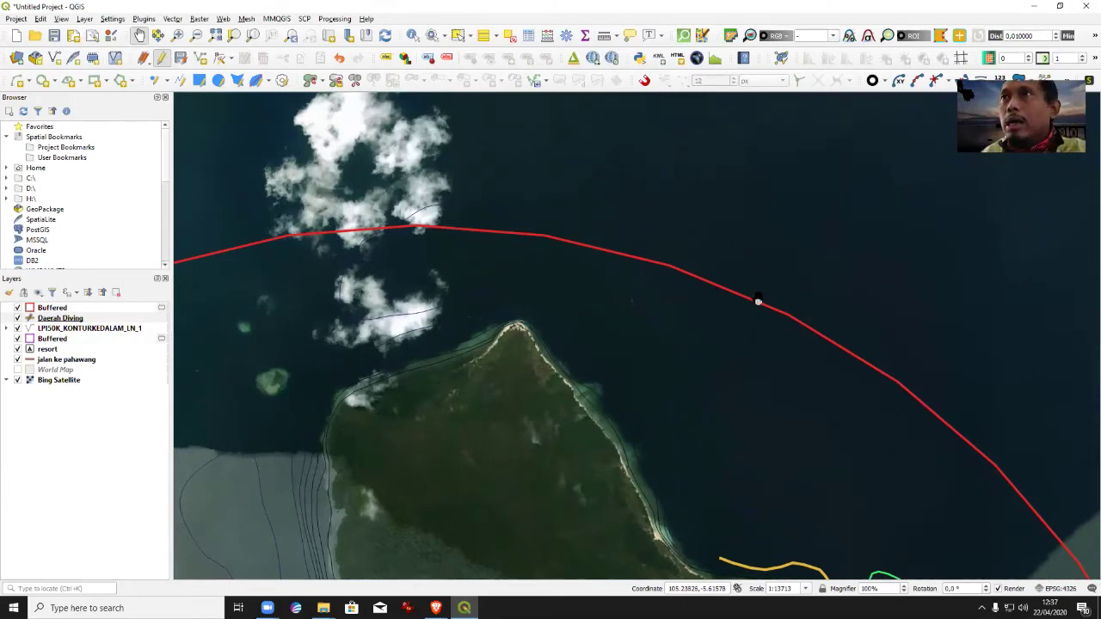
pyautogui.click(200, 57)
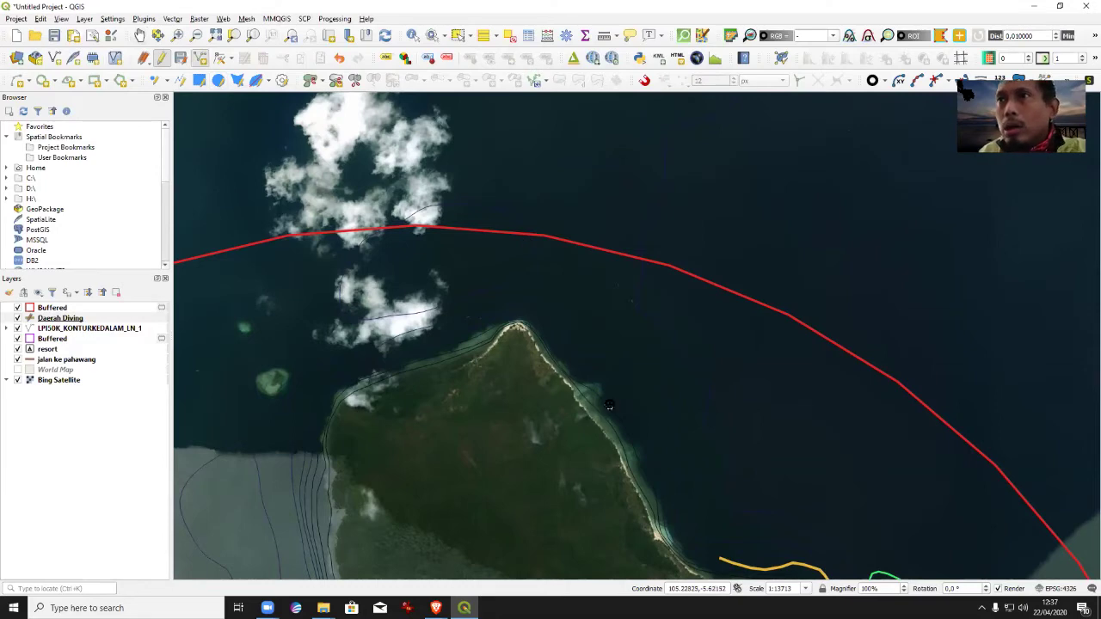
pyautogui.rightClick(449, 349)
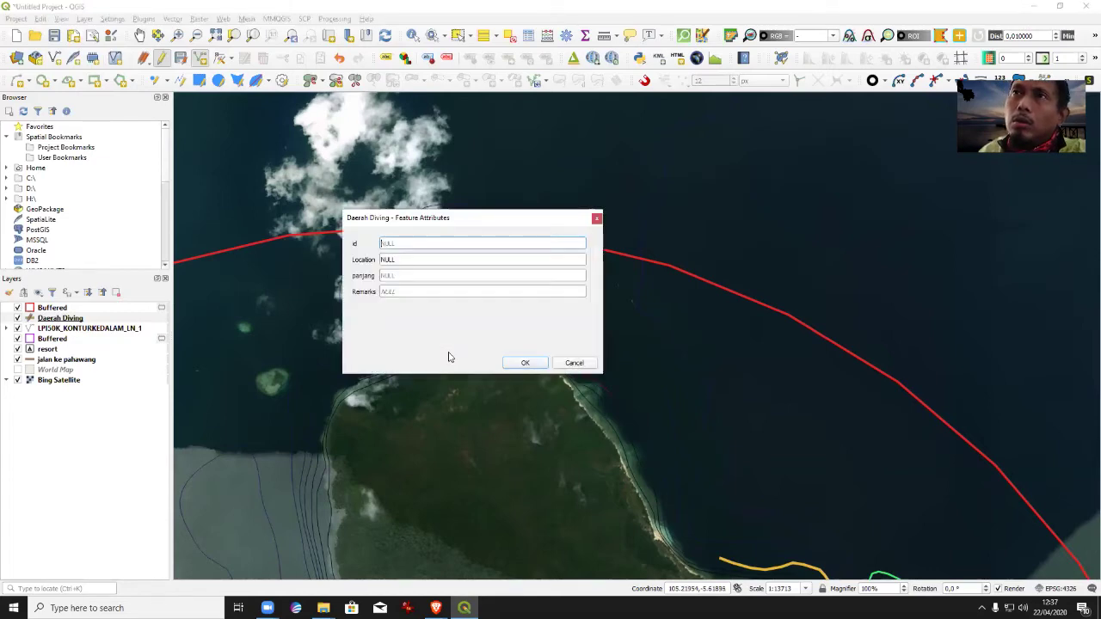
pyautogui.click(390, 261)
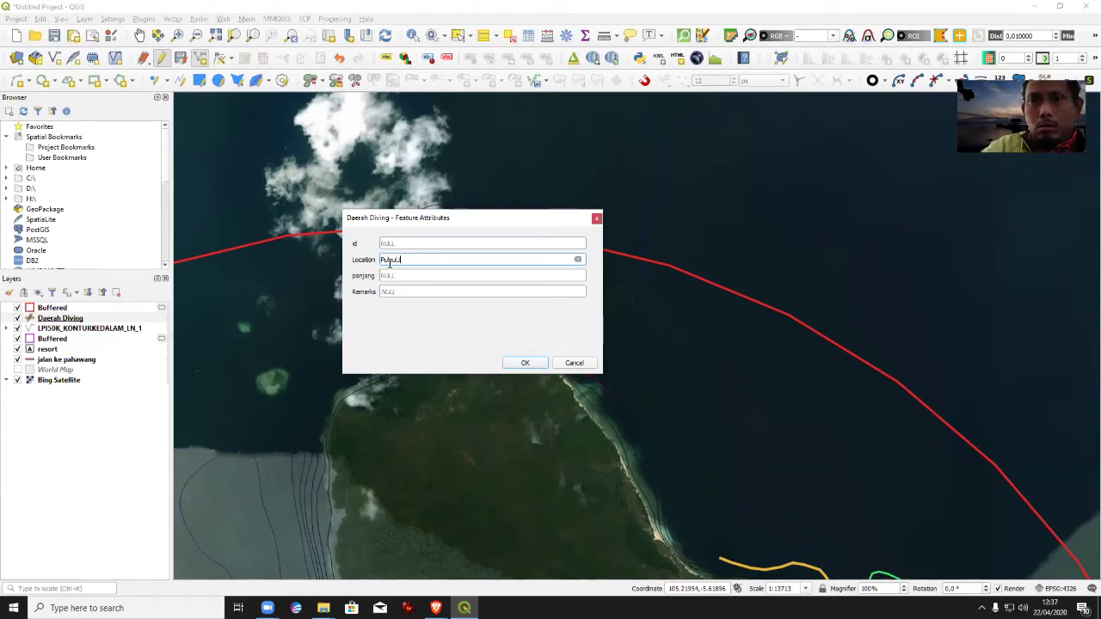
pyautogui.press('Return')
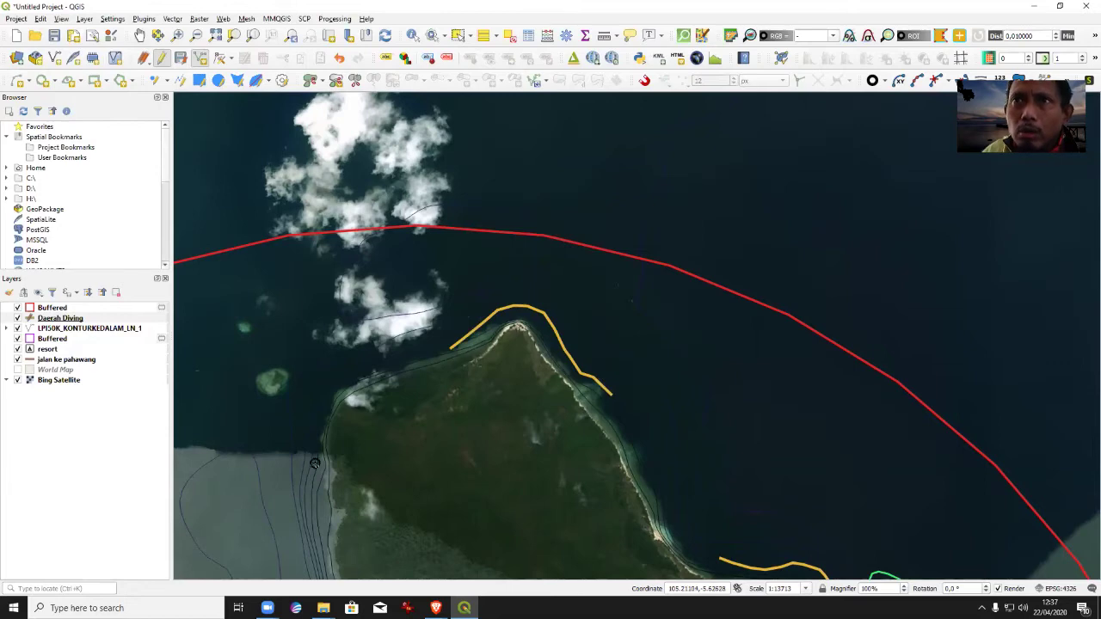
pyautogui.click(142, 35)
# Trace a Daerah Diving line along the northwest shore reef with Location 'Pulau Utara'.
pyautogui.moveTo(524, 413); pyautogui.dragTo(767, 246)
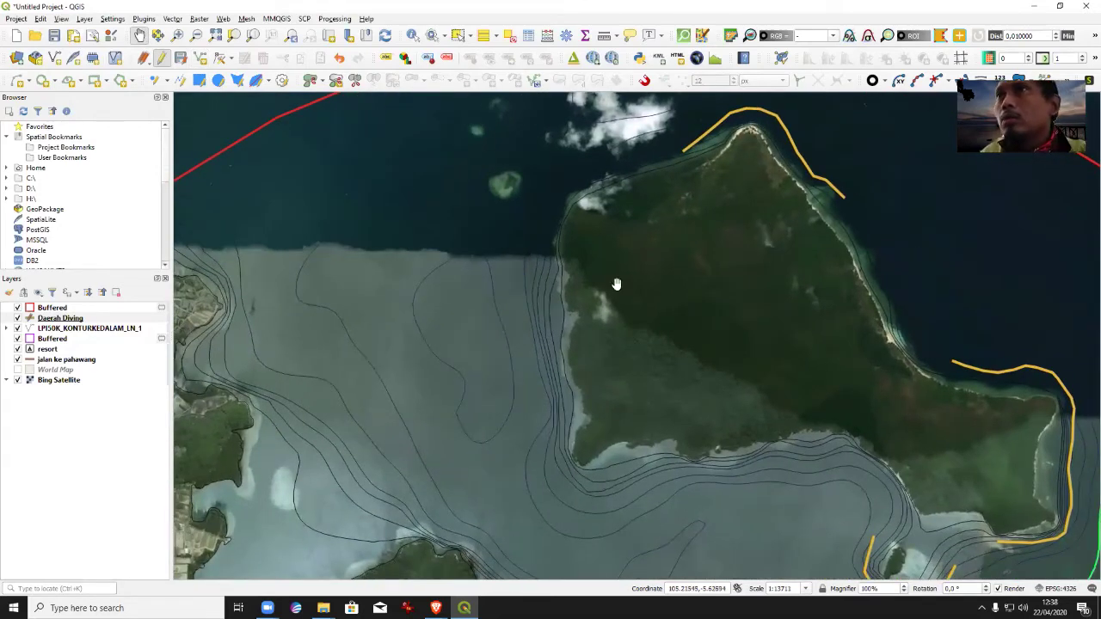
pyautogui.moveTo(617, 283); pyautogui.dragTo(621, 376)
pyautogui.click(199, 58)
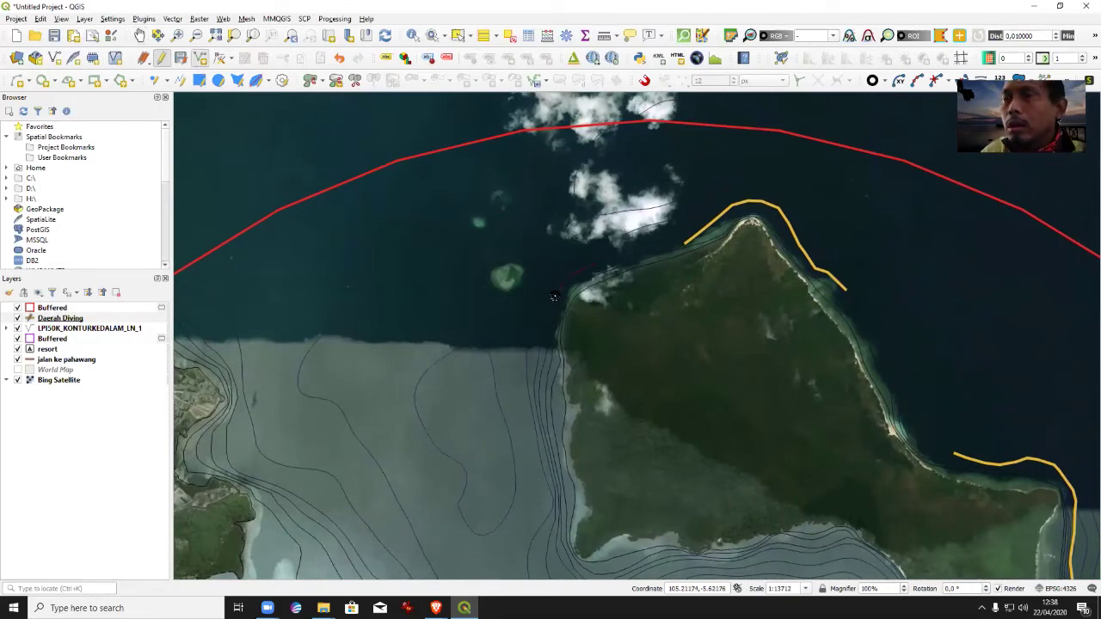
pyautogui.rightClick(545, 379)
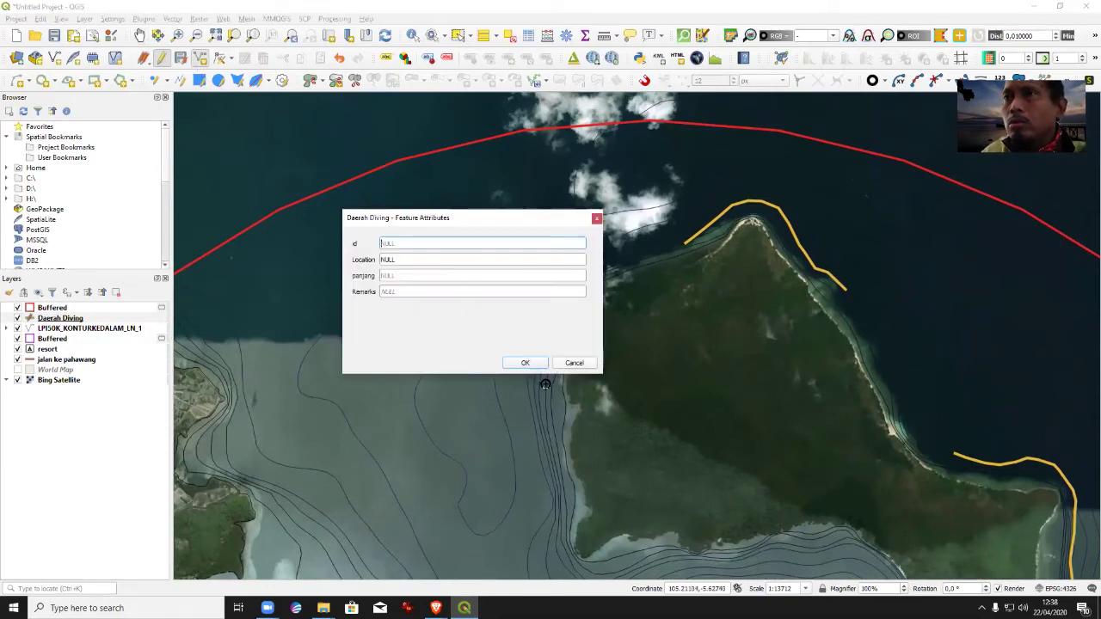
pyautogui.press('Tab')
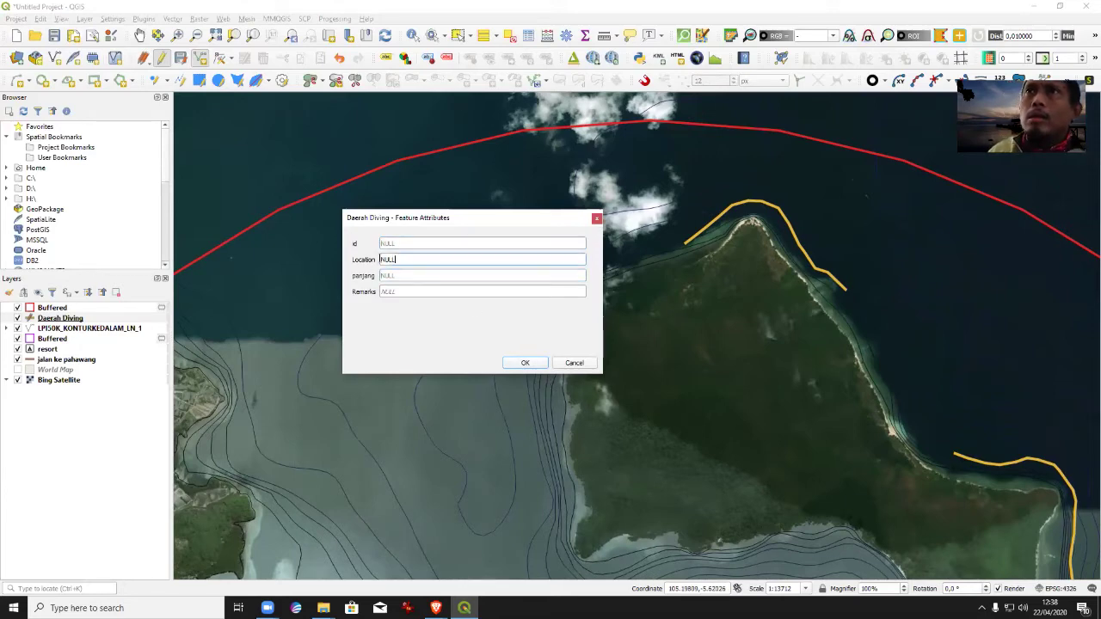
pyautogui.write('Pulau Utara4')
pyautogui.click(523, 362)
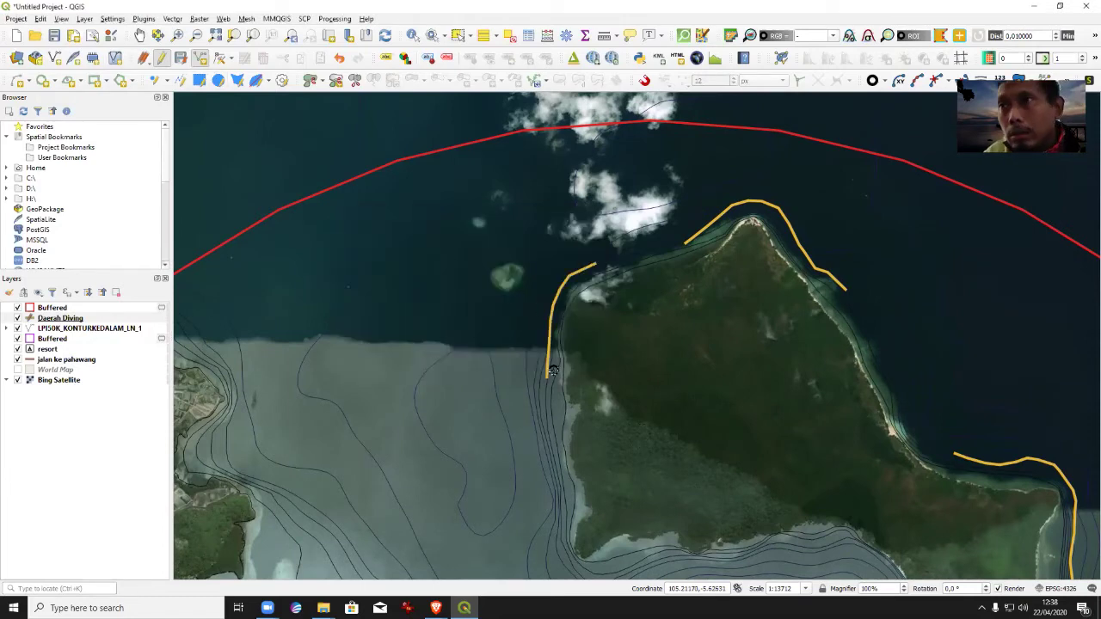
pyautogui.click(138, 35)
pyautogui.moveTo(659, 381); pyautogui.dragTo(598, 241)
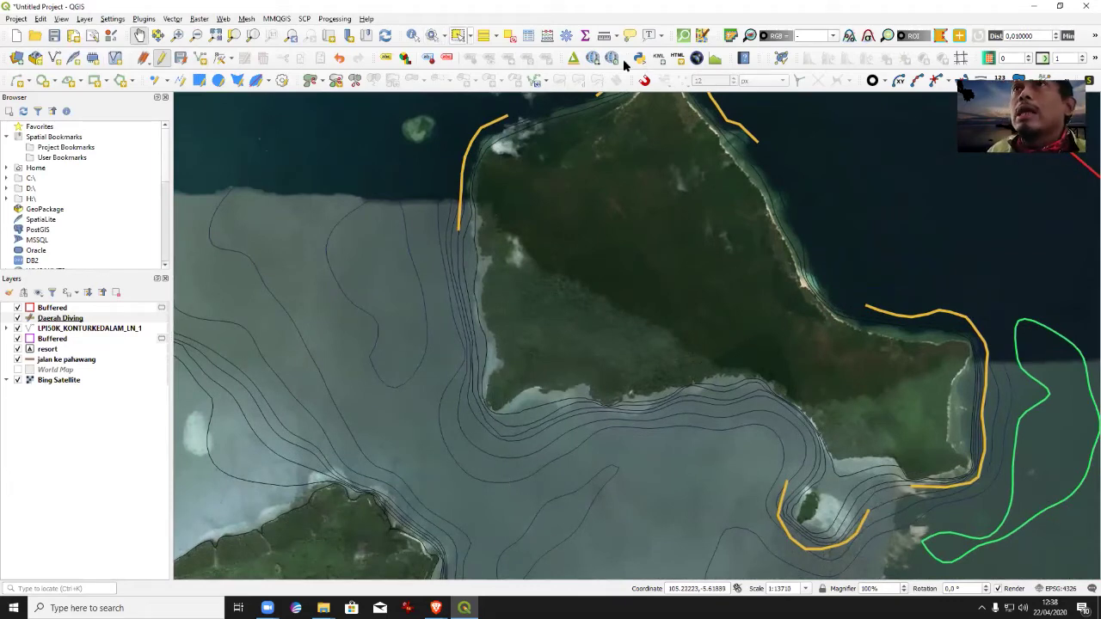
# Identify a depth contour on LPI50K_KONTURKEDALAM_LN_1, showing Kontur Kedalaman with NKKDLM depth 20.
pyautogui.click(412, 35)
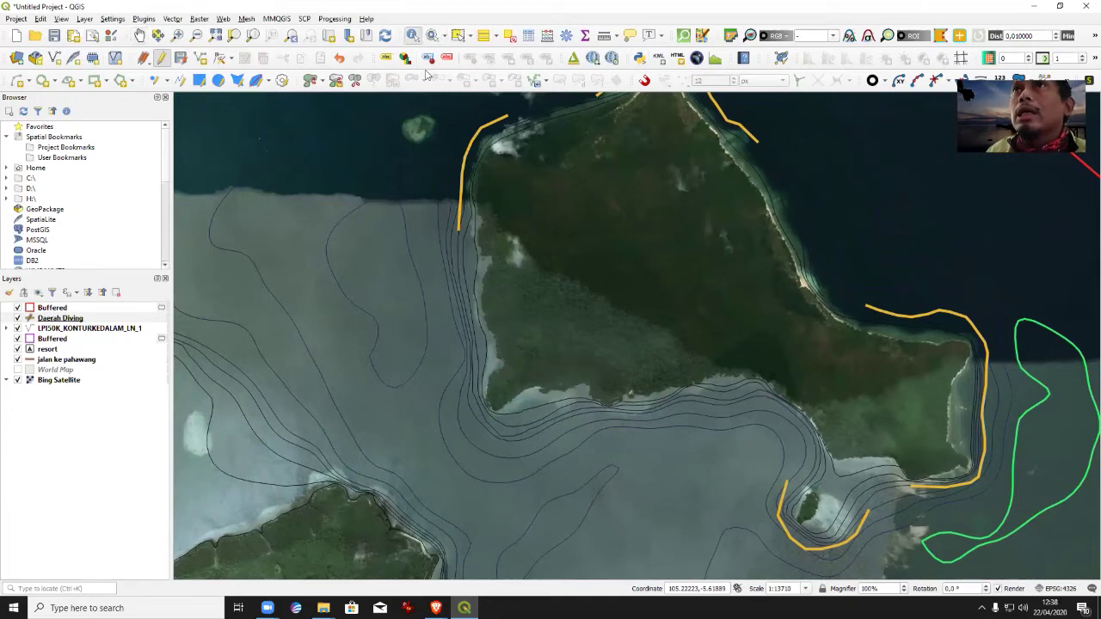
pyautogui.click(511, 486)
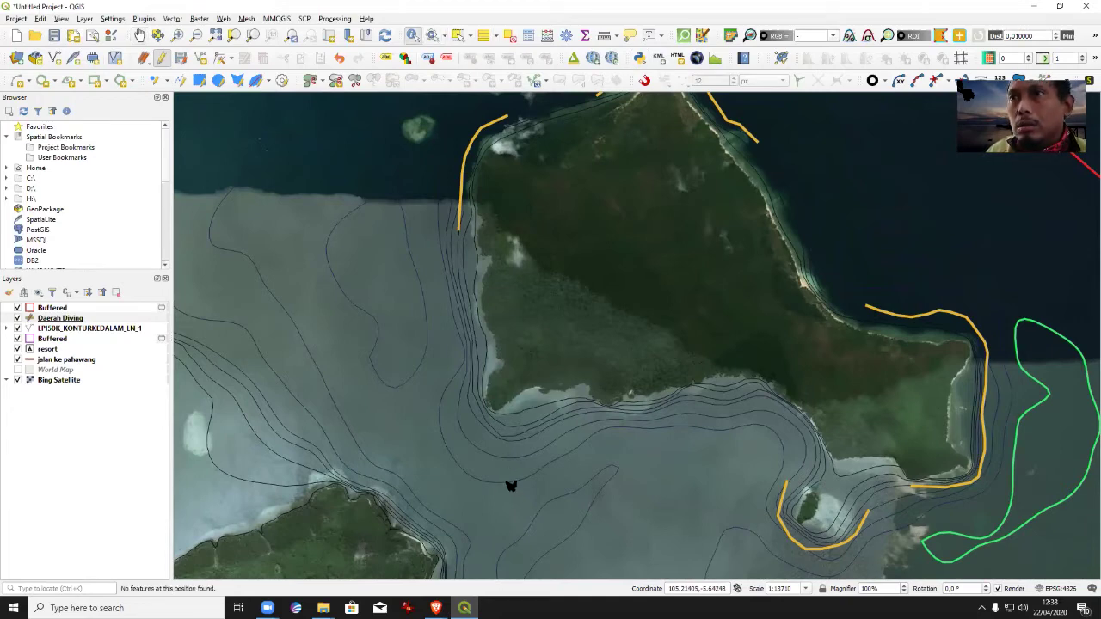
pyautogui.click(50, 331)
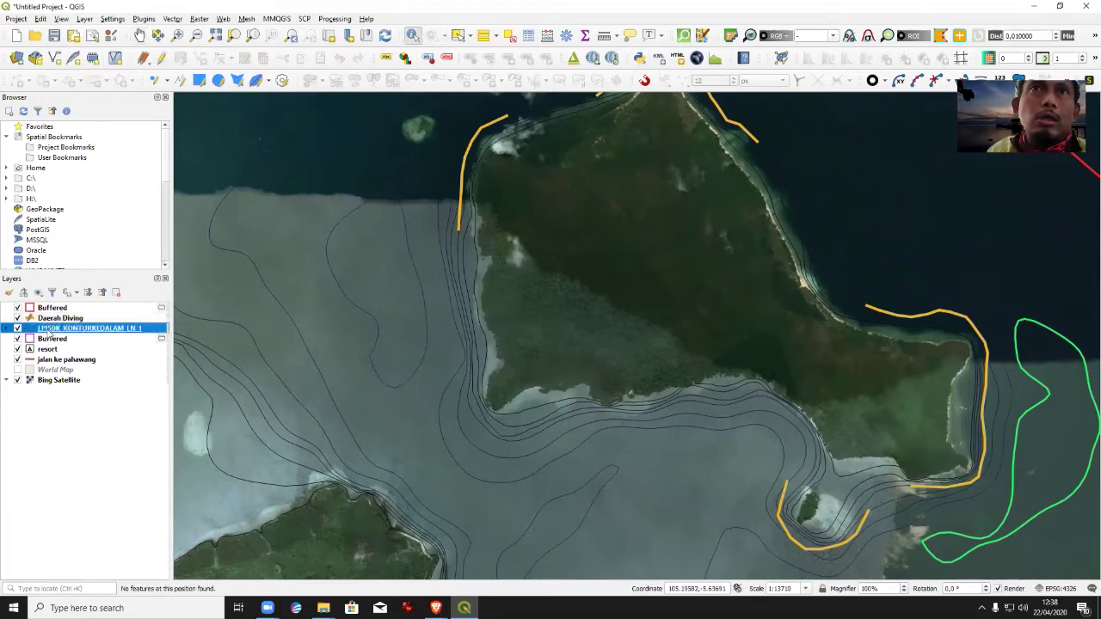
pyautogui.click(533, 480)
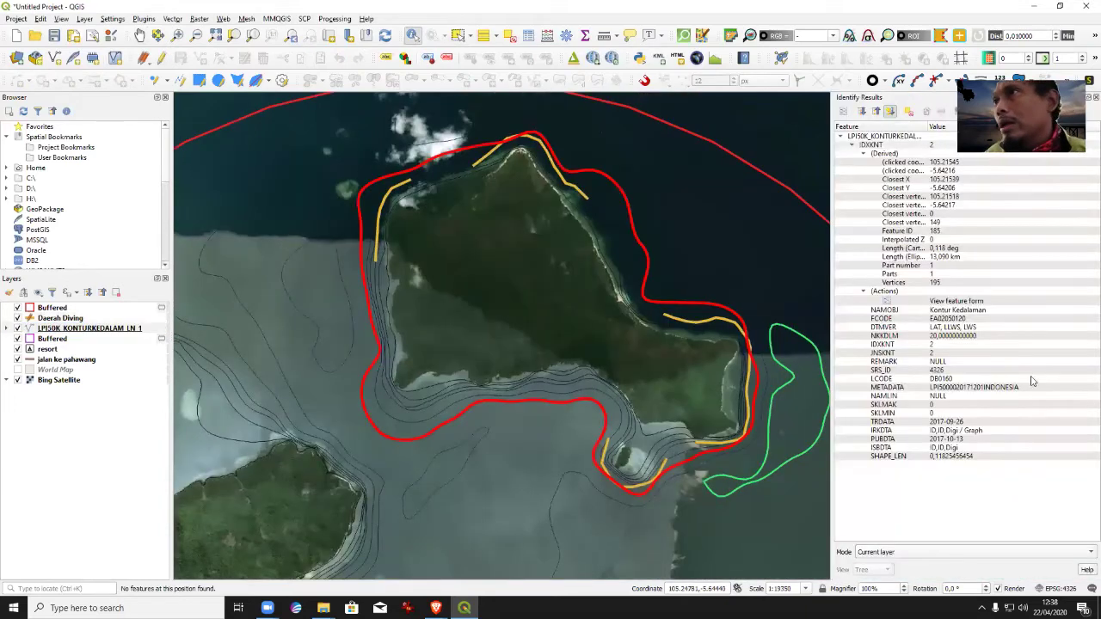
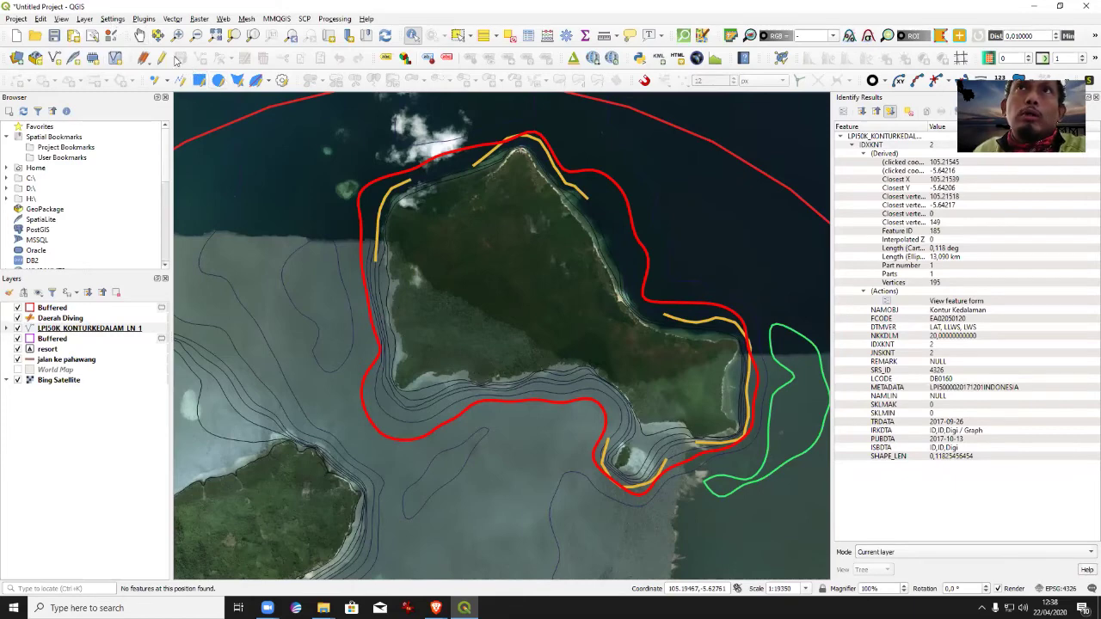
# Stop editing the depth contour layer and make Daerah Diving the active layer.
pyautogui.click(161, 57)
pyautogui.click(43, 318)
pyautogui.click(42, 328)
pyautogui.click(160, 58)
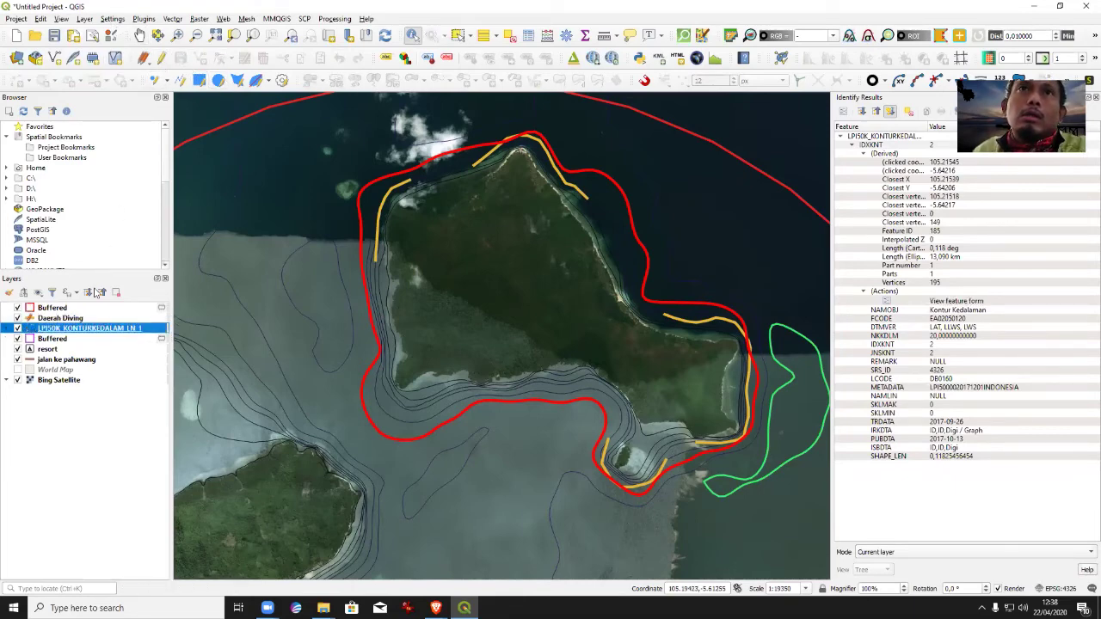
pyautogui.click(60, 319)
# Trace a Daerah Diving line along the island's southwest shore with Location PulauUtara5.
pyautogui.click(199, 57)
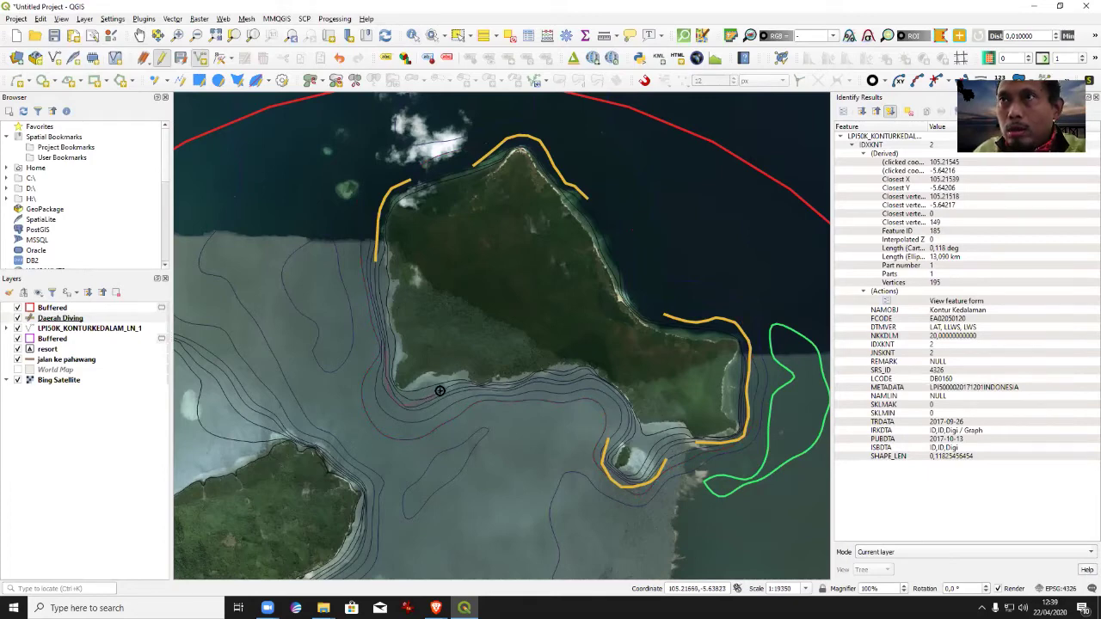
pyautogui.click(488, 391)
pyautogui.press('Tab')
pyautogui.write('Pu')
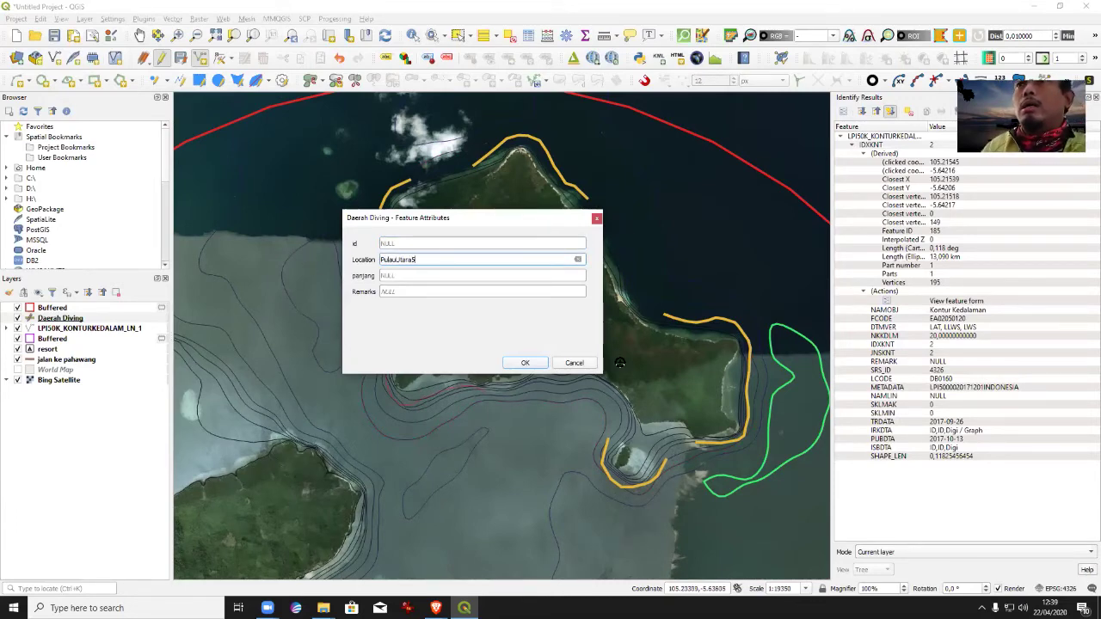
pyautogui.click(525, 363)
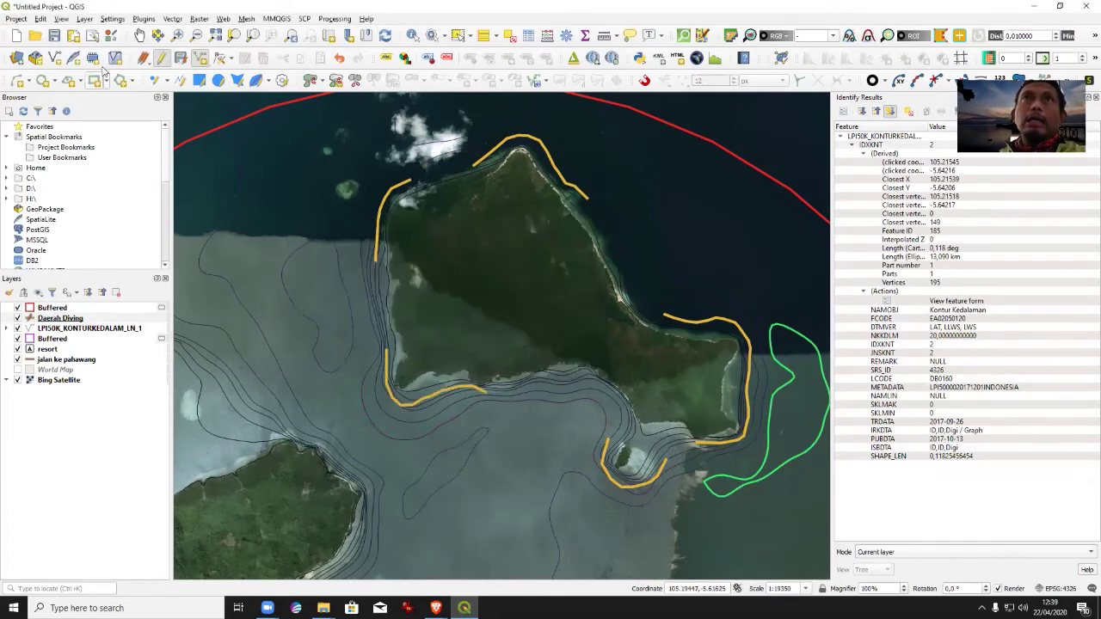
# Pan to the western headland and trace a Daerah Diving line tagged Sumatra1.
pyautogui.click(139, 34)
pyautogui.moveTo(393, 504); pyautogui.dragTo(529, 409)
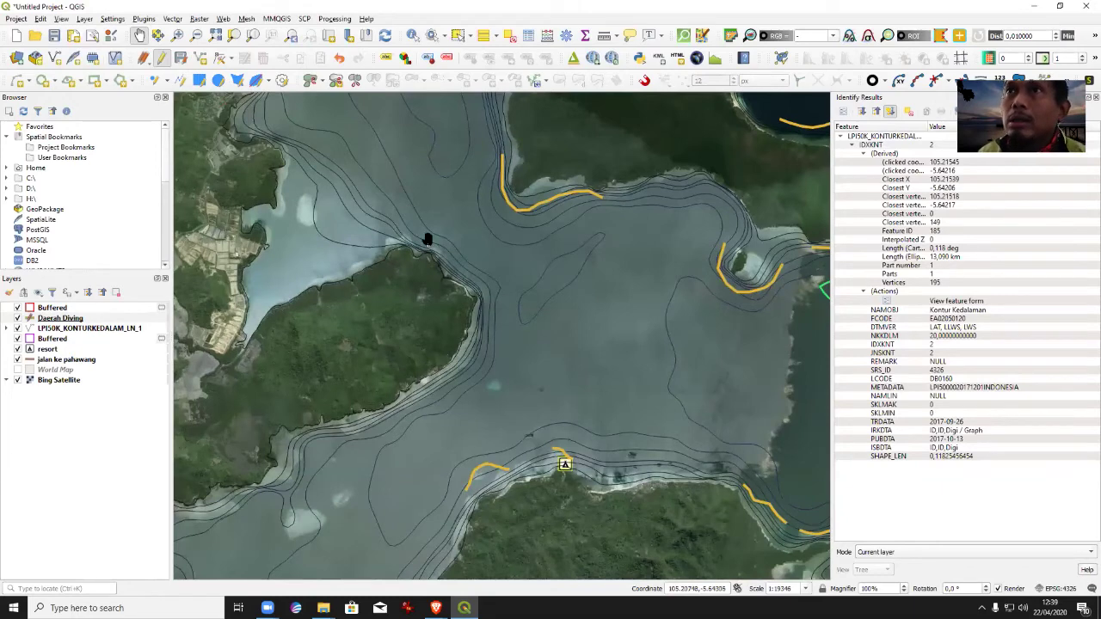
pyautogui.moveTo(471, 344); pyautogui.dragTo(461, 384)
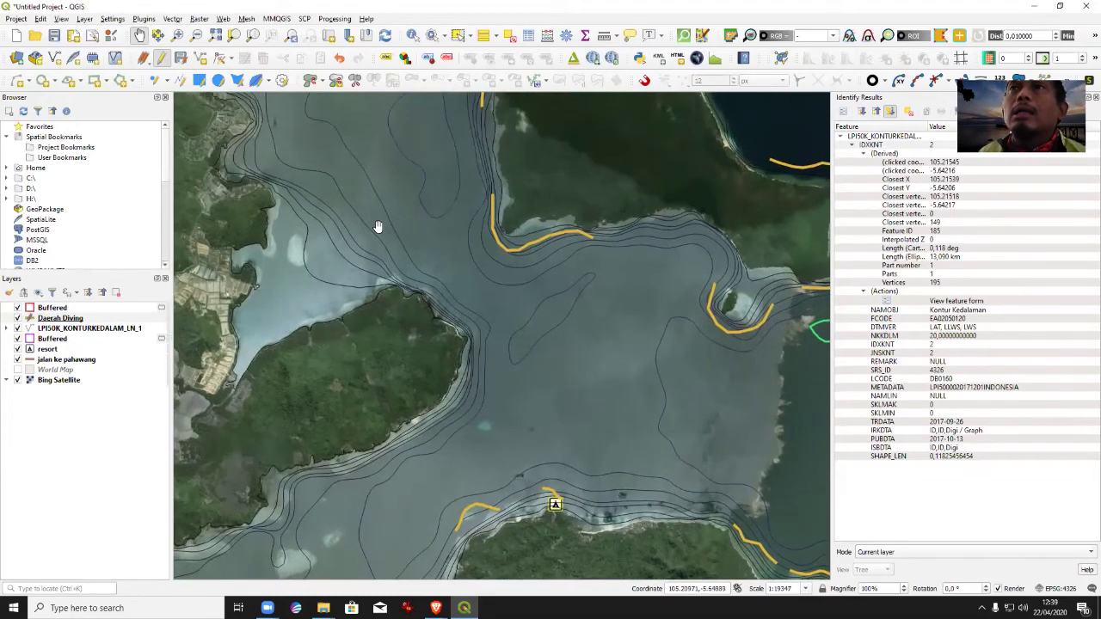
pyautogui.click(201, 57)
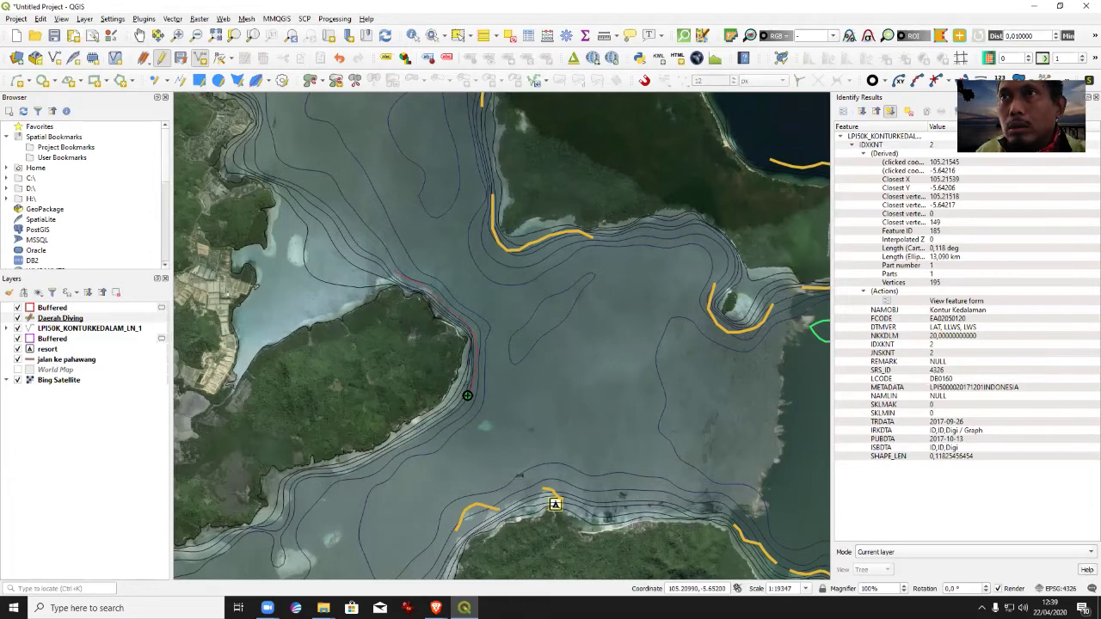
pyautogui.rightClick(467, 396)
pyautogui.click(434, 261)
pyautogui.write('Sumatra1')
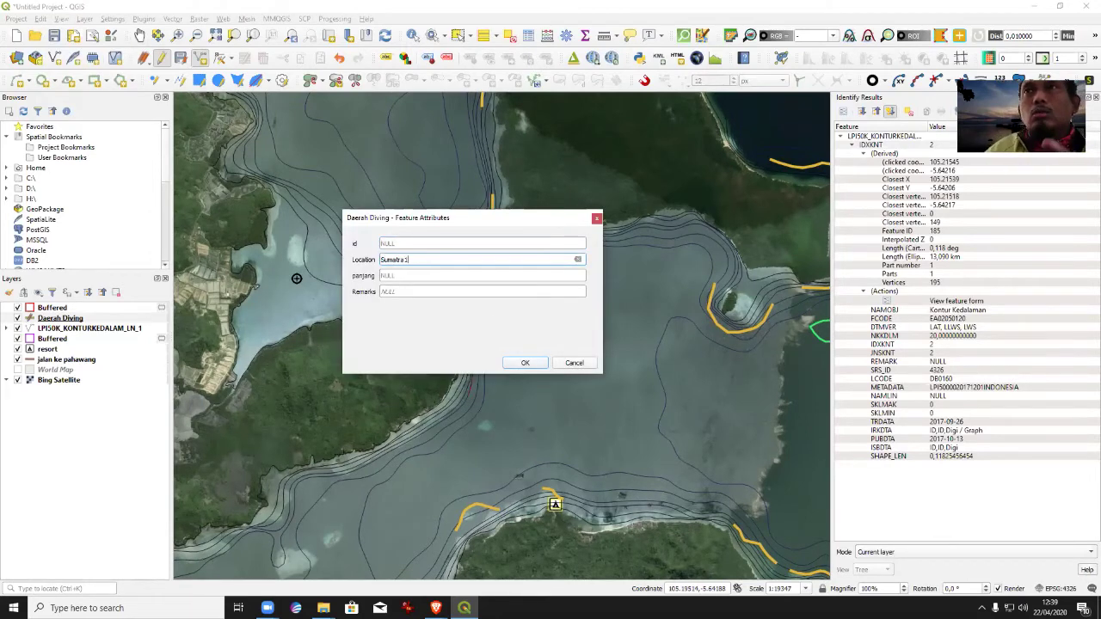
pyautogui.click(522, 366)
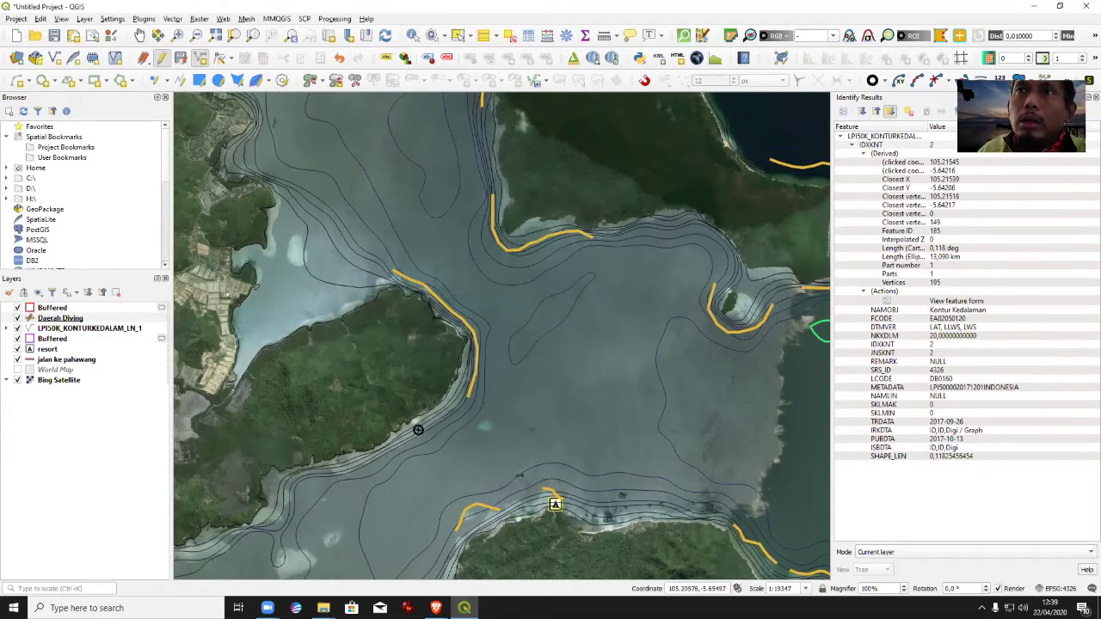
# Trace a second Daerah Diving line along the peninsula's southern shore with a Sumatra location.
pyautogui.click(321, 470)
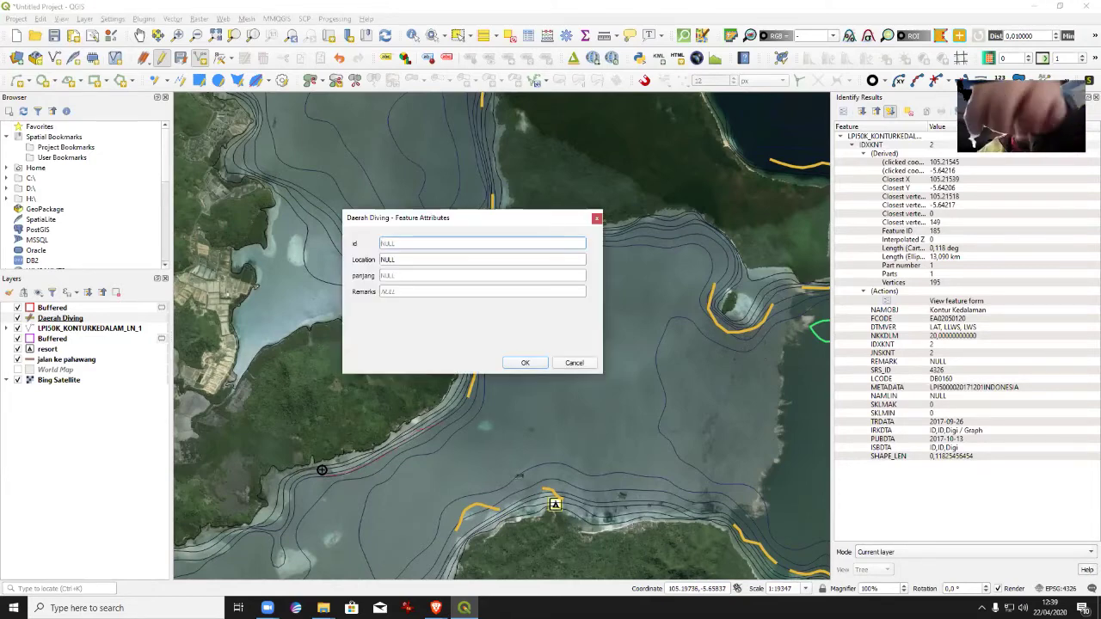
pyautogui.press('Tab')
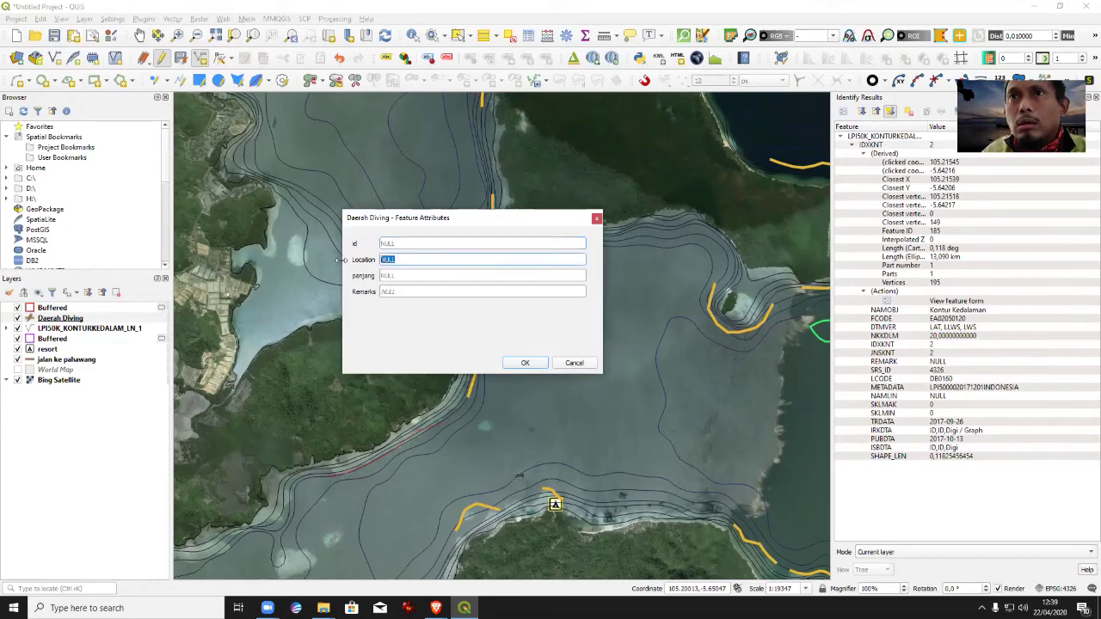
pyautogui.write('Sumatra2')
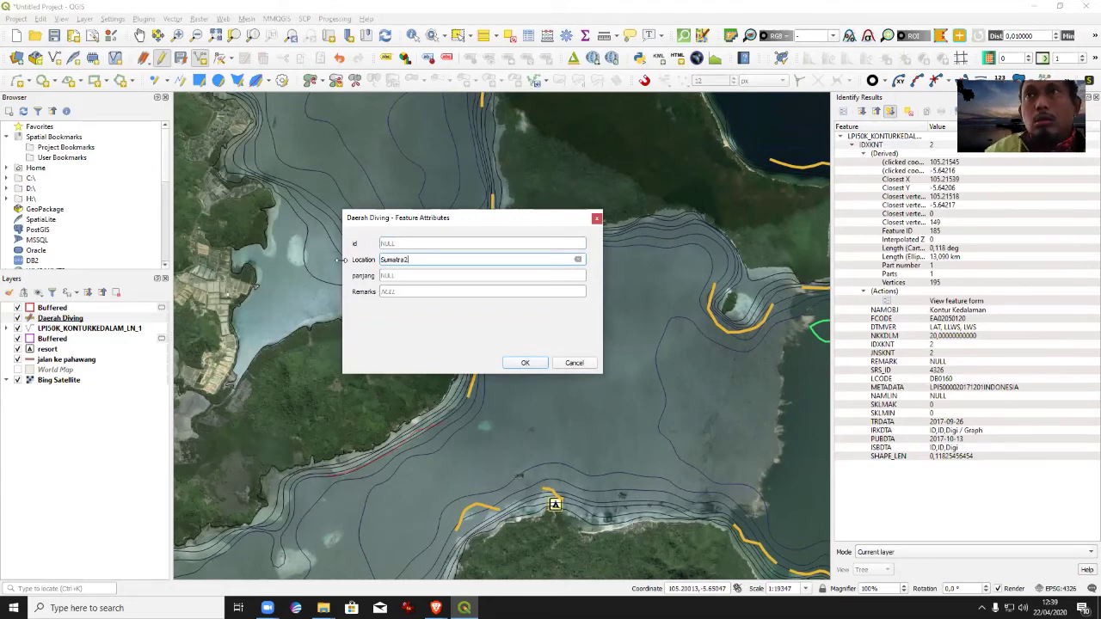
pyautogui.press('Return')
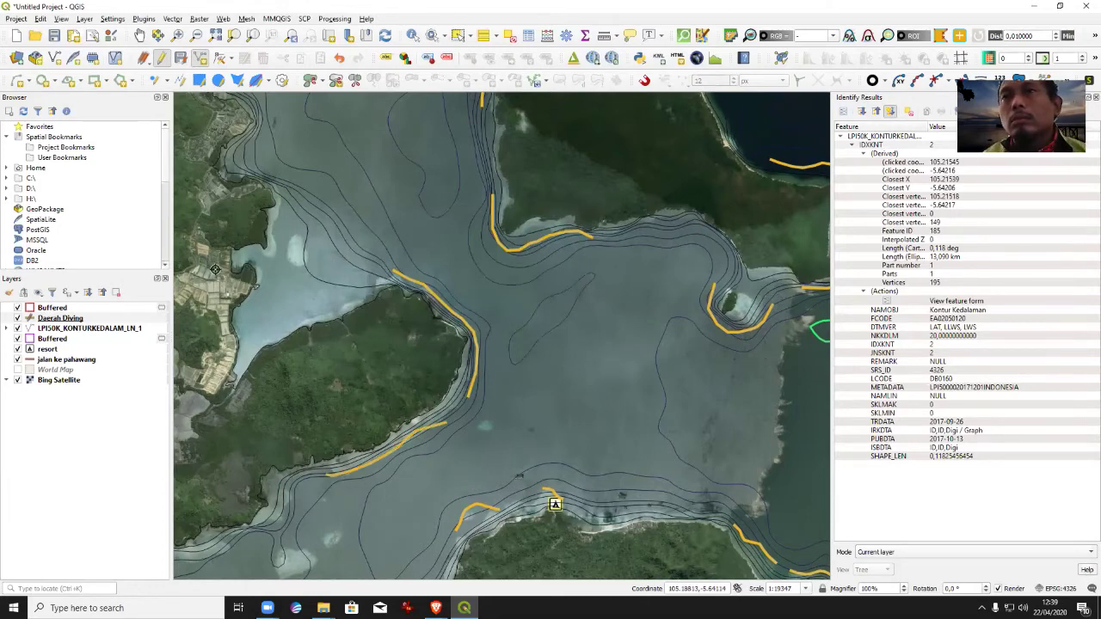
pyautogui.click(139, 35)
# Trace a Daerah Diving line along the bay's lower western shore tagged Sumatra, then pan west.
pyautogui.moveTo(427, 350); pyautogui.dragTo(548, 196)
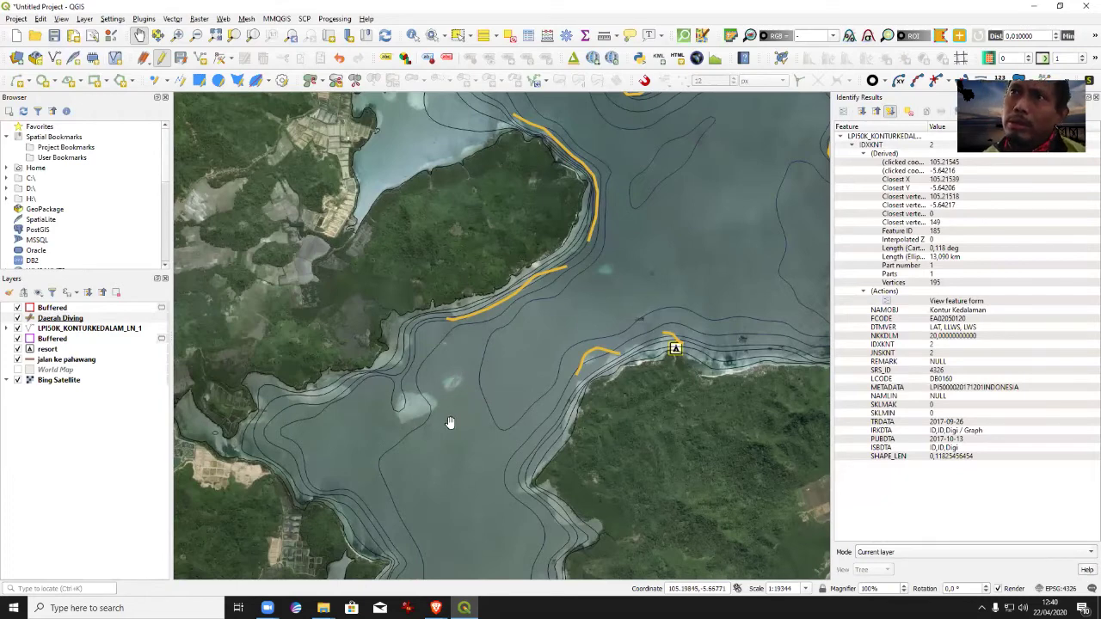
pyautogui.click(221, 59)
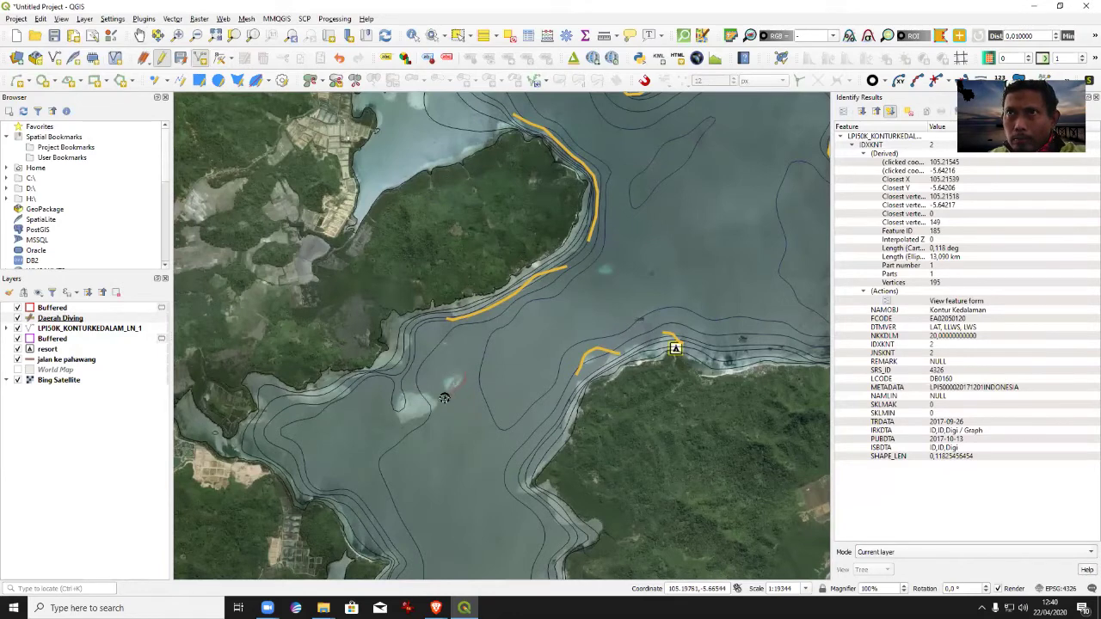
pyautogui.rightClick(433, 413)
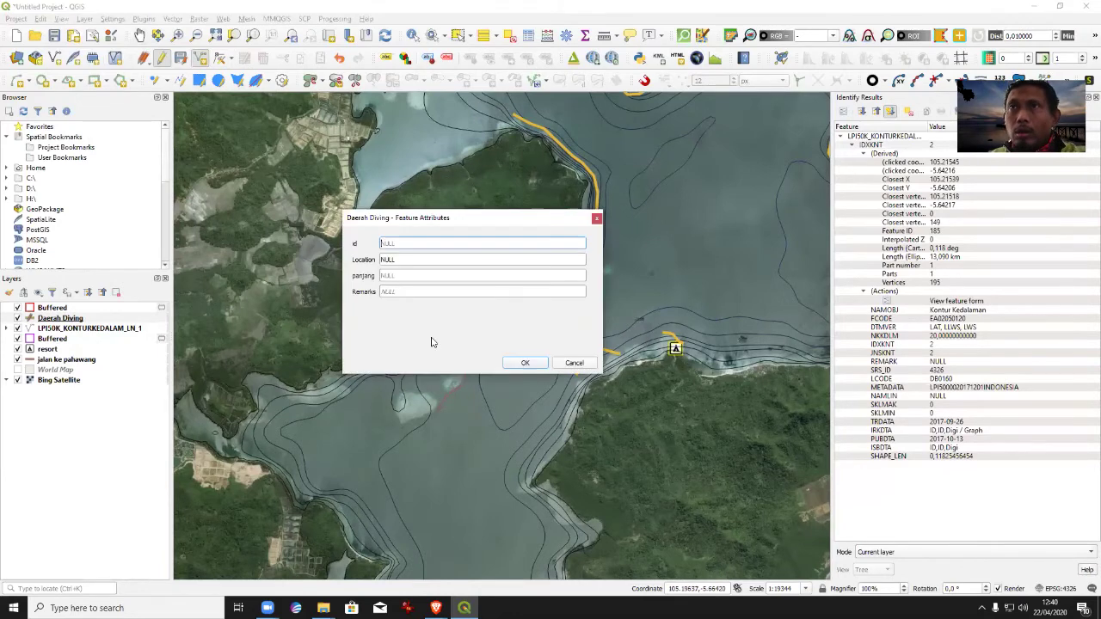
pyautogui.click(406, 260)
pyautogui.write('Sumatra3')
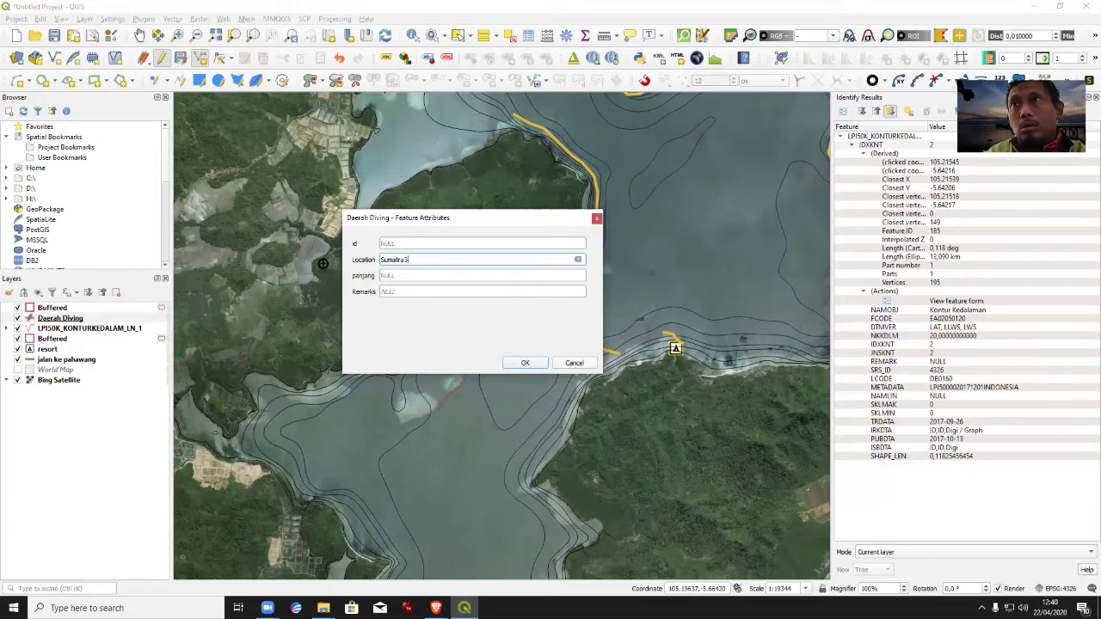
pyautogui.press('Return')
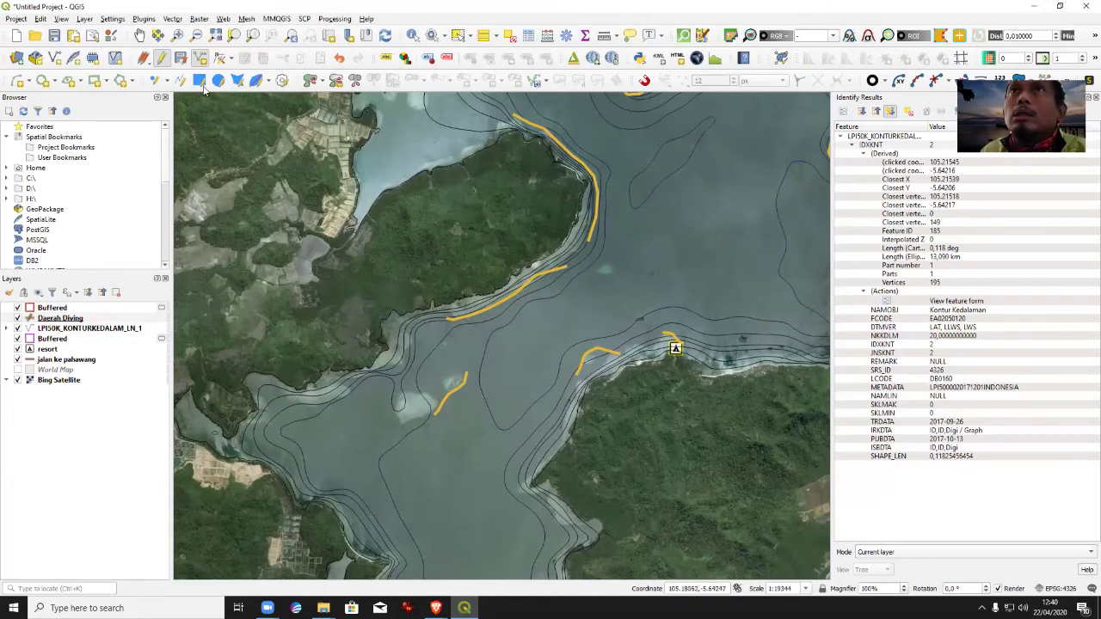
pyautogui.click(139, 35)
pyautogui.moveTo(527, 434); pyautogui.dragTo(566, 177)
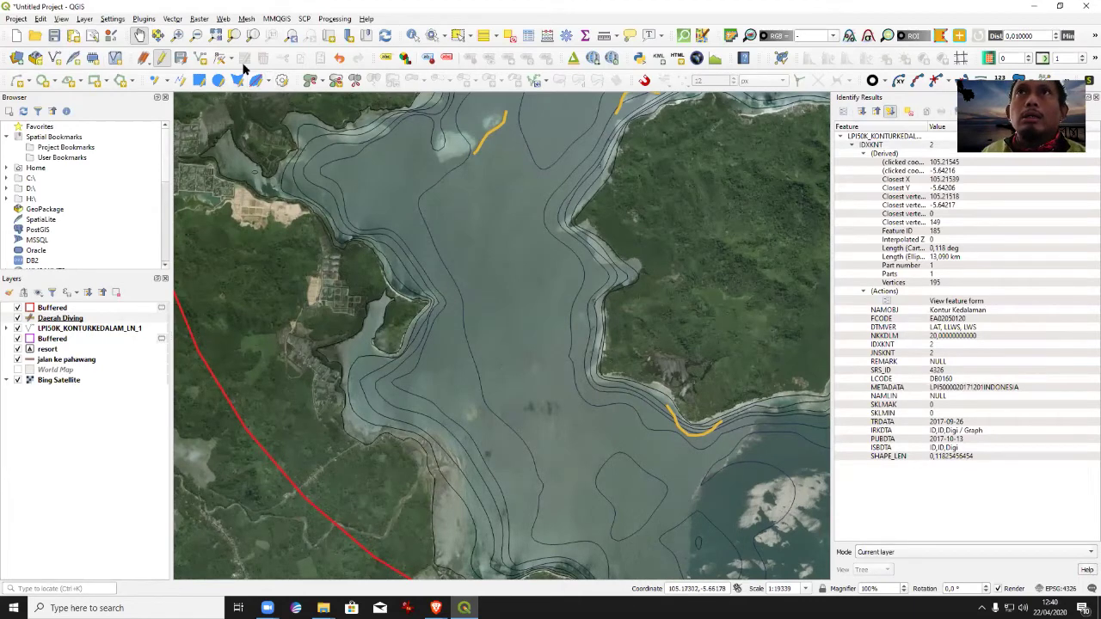
# Trace a Daerah Diving line around the bay's western headland with Location Sumatra4, then pan south.
pyautogui.click(199, 58)
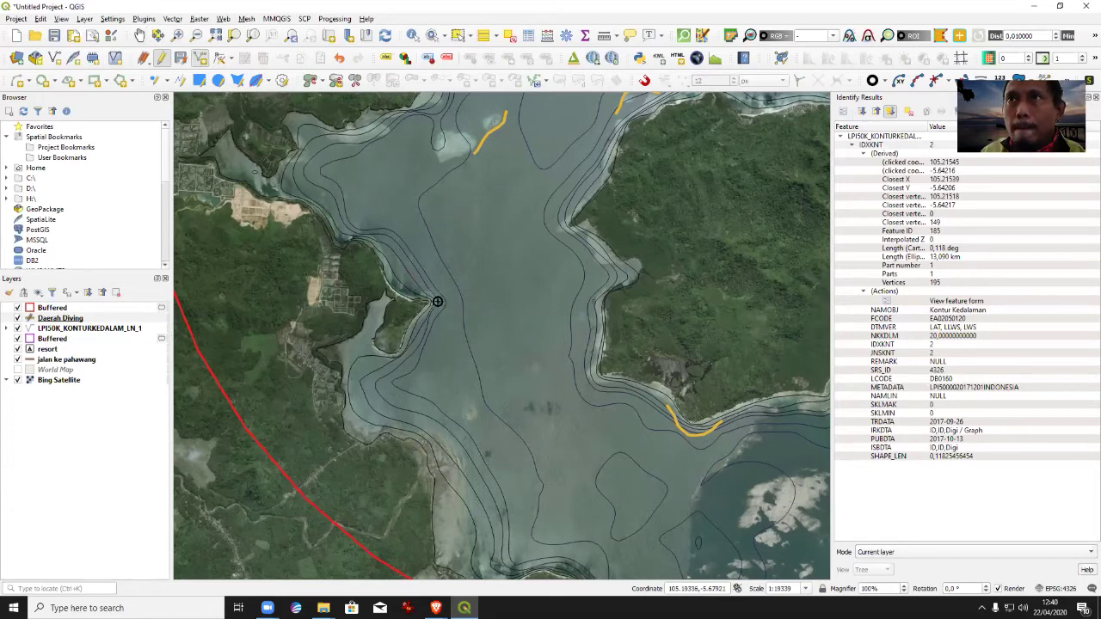
pyautogui.click(418, 332)
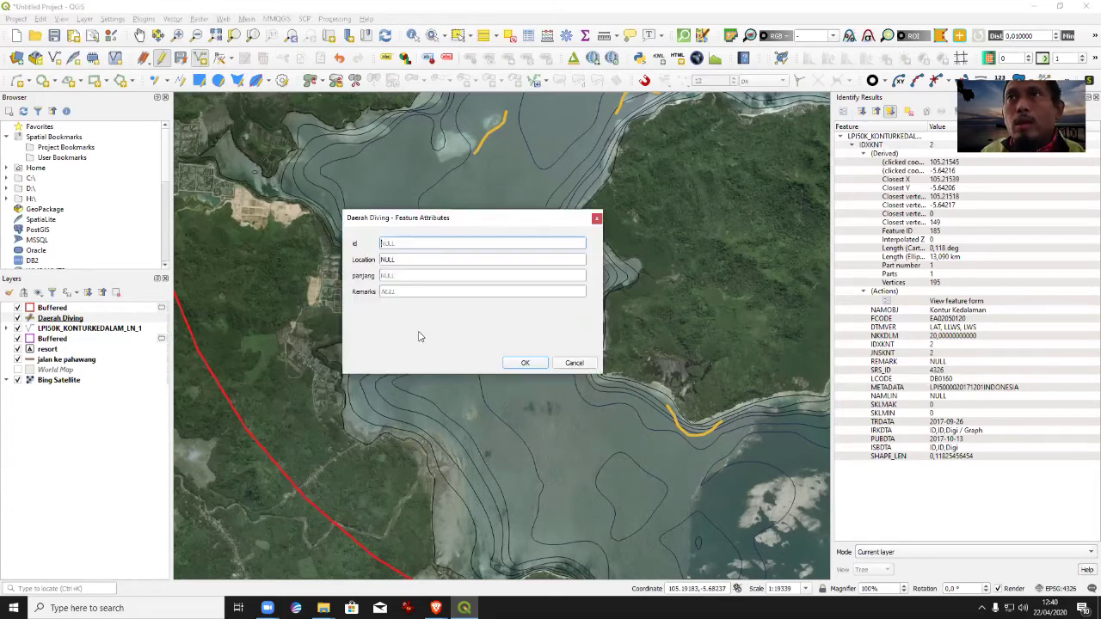
pyautogui.click(411, 260)
pyautogui.write('Sumatra4')
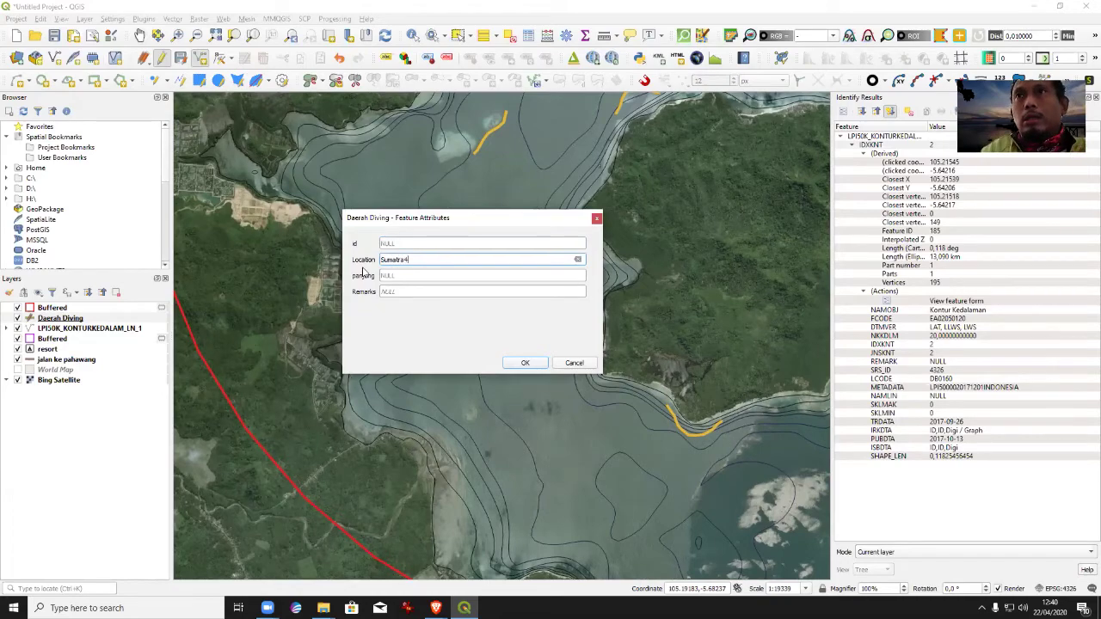
pyautogui.press('Return')
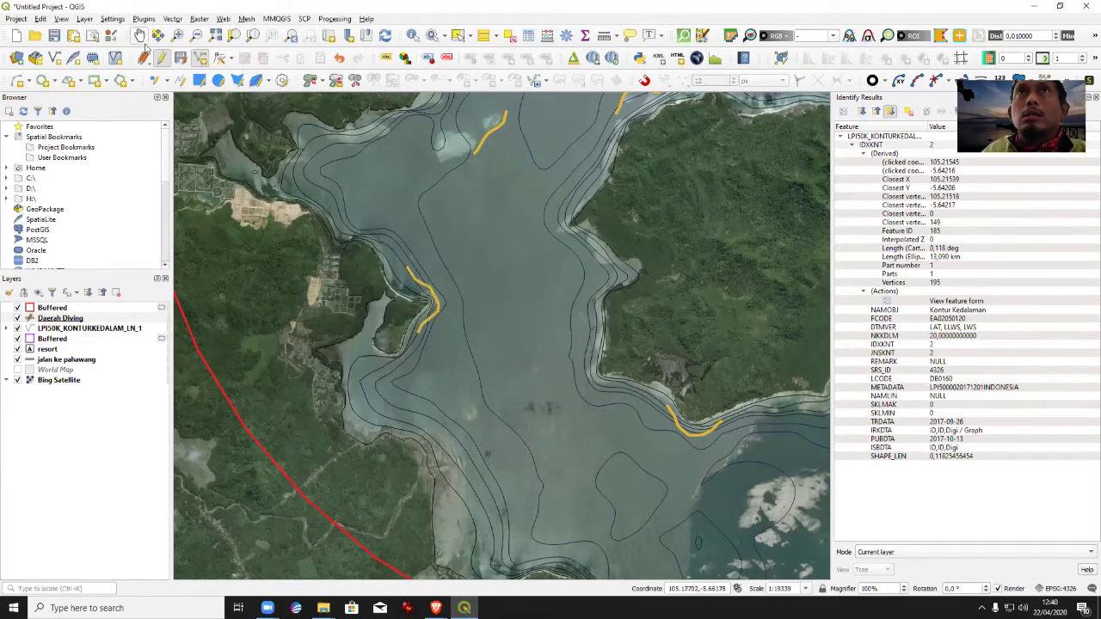
pyautogui.moveTo(608, 285); pyautogui.dragTo(595, 307)
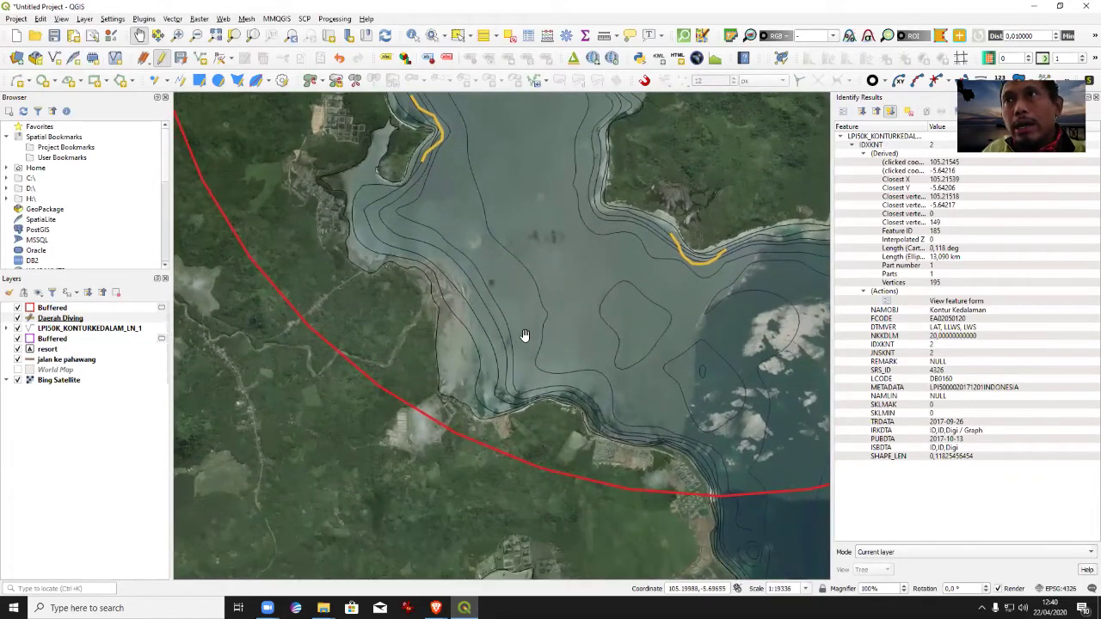
pyautogui.moveTo(546, 351); pyautogui.dragTo(343, 225)
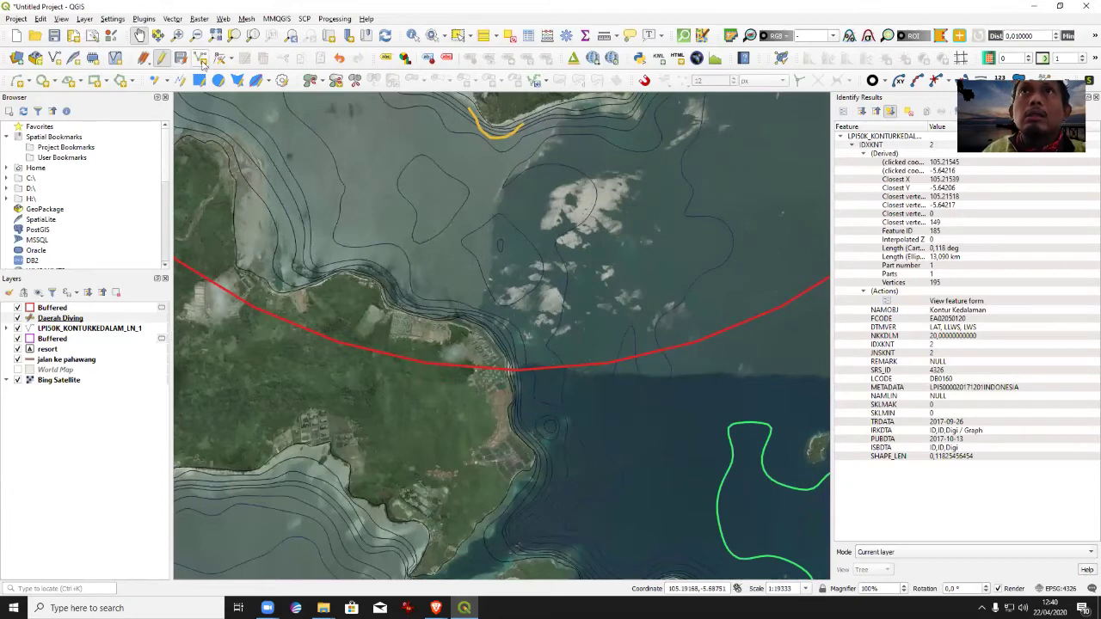
# Save the Daerah Diving edits, then trace a coastline line south of the headland with a Sumatra location.
pyautogui.click(161, 57)
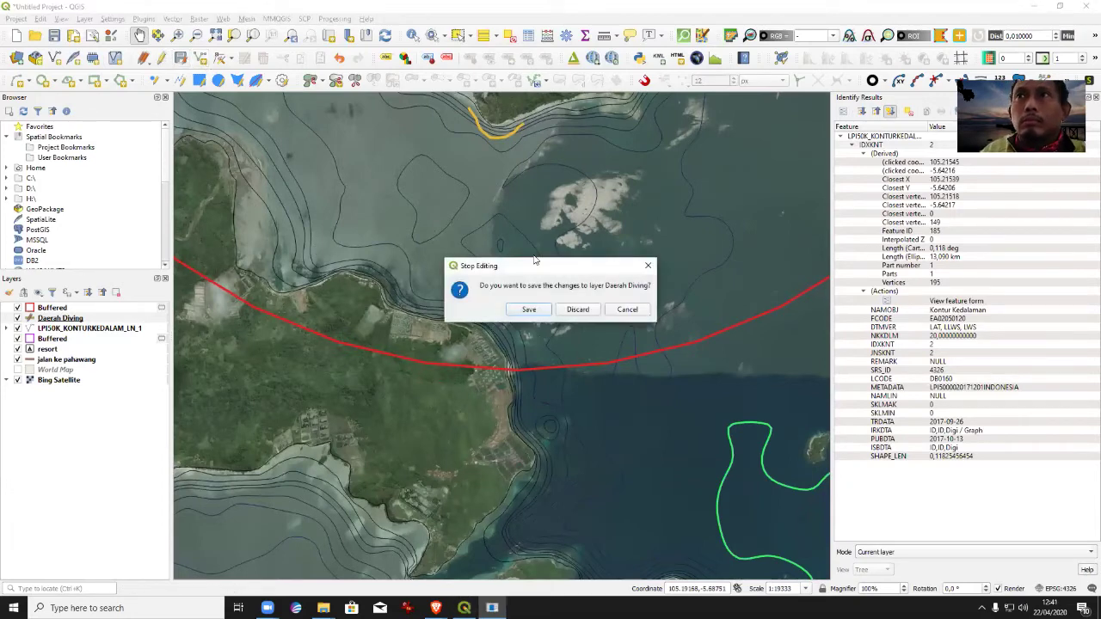
pyautogui.click(546, 314)
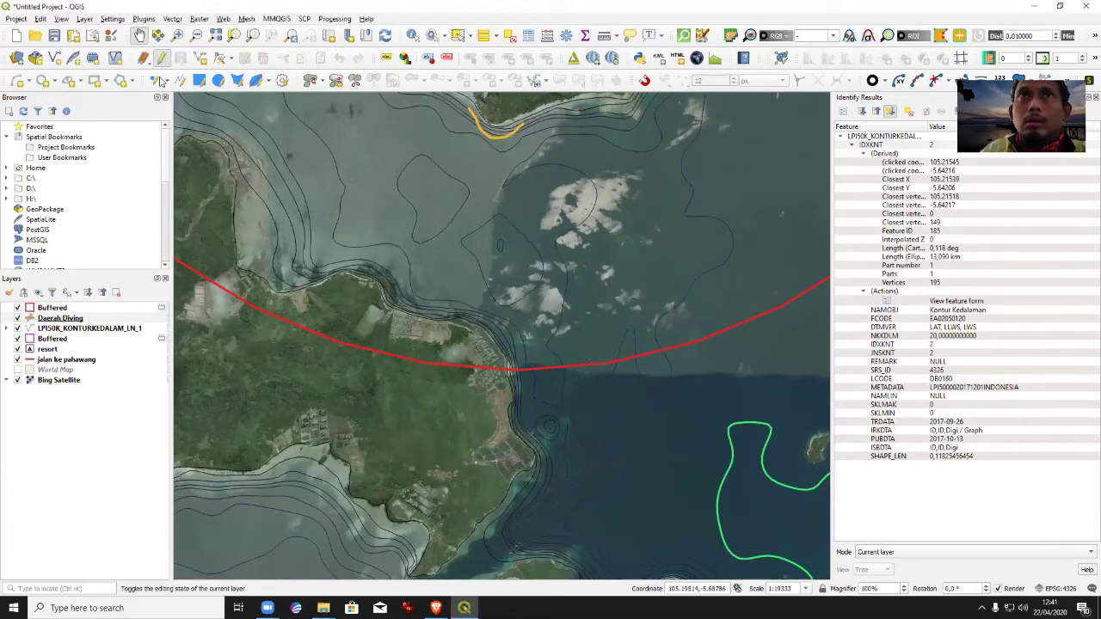
pyautogui.click(198, 57)
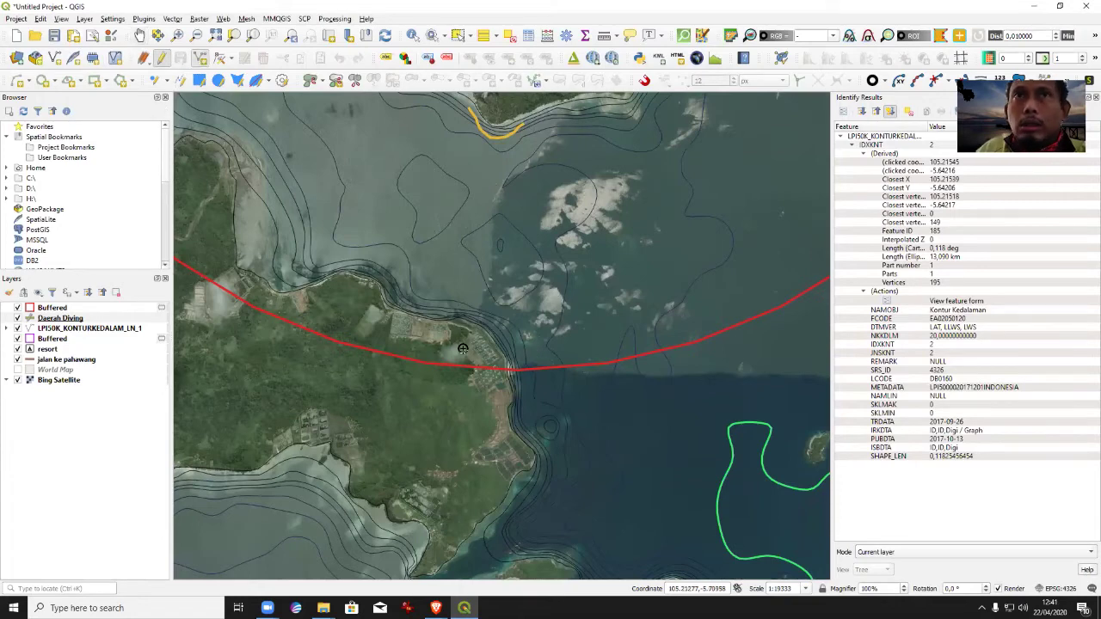
pyautogui.click(346, 259)
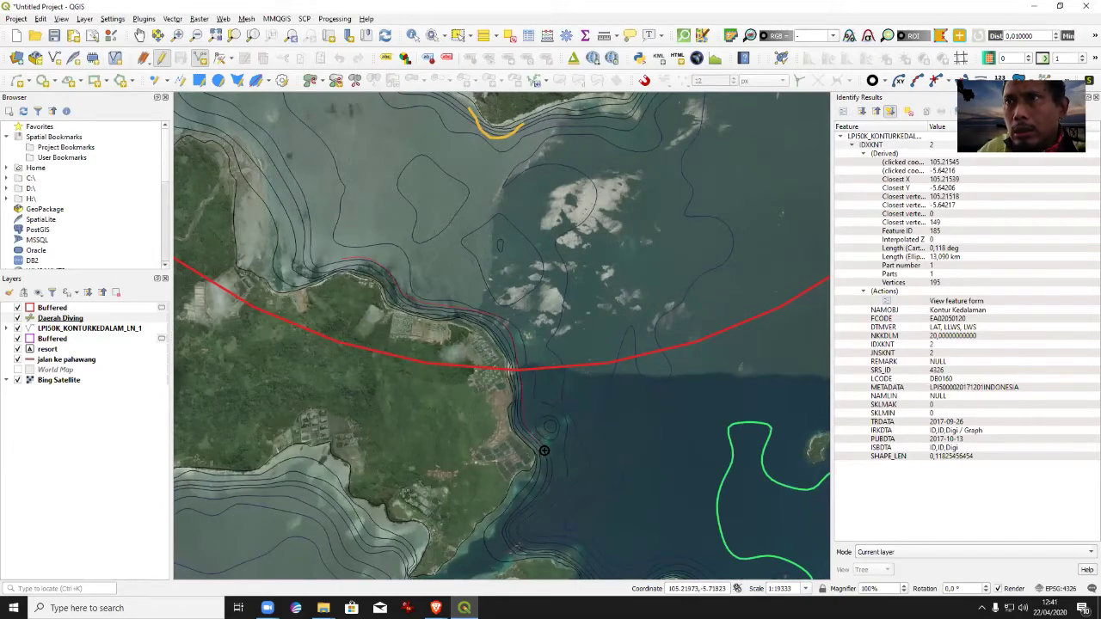
pyautogui.rightClick(542, 445)
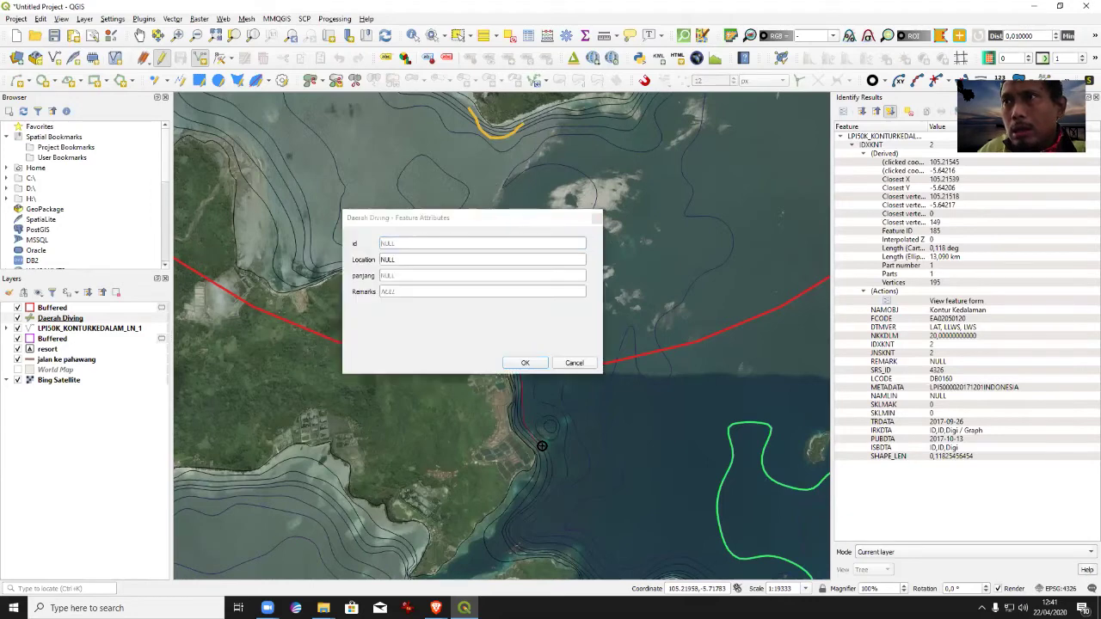
pyautogui.write('Sm')
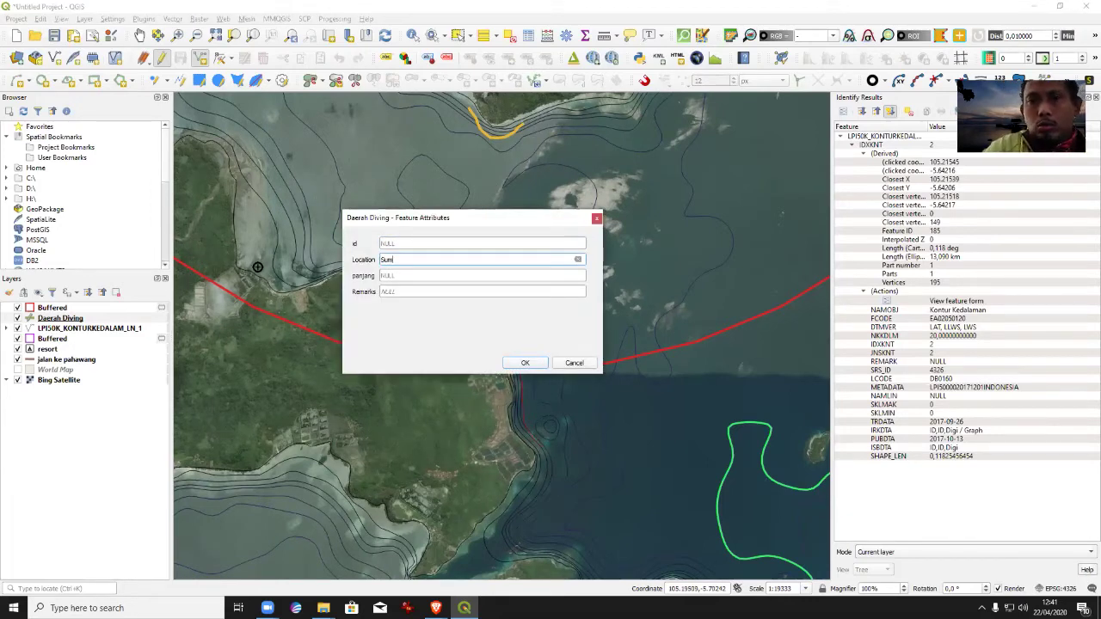
pyautogui.press('Return')
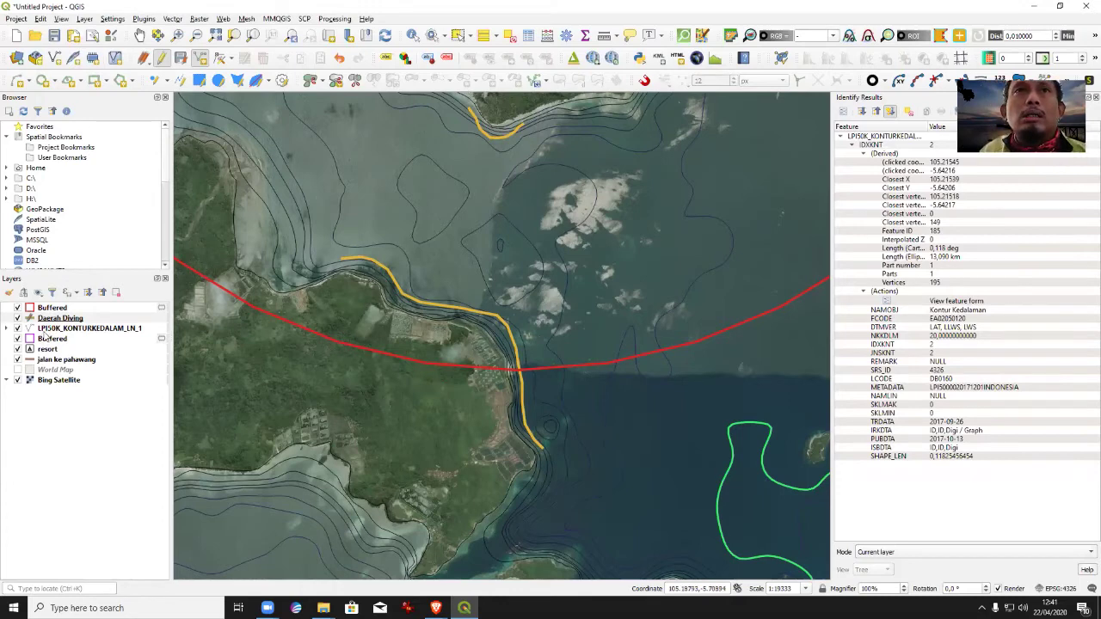
pyautogui.click(45, 332)
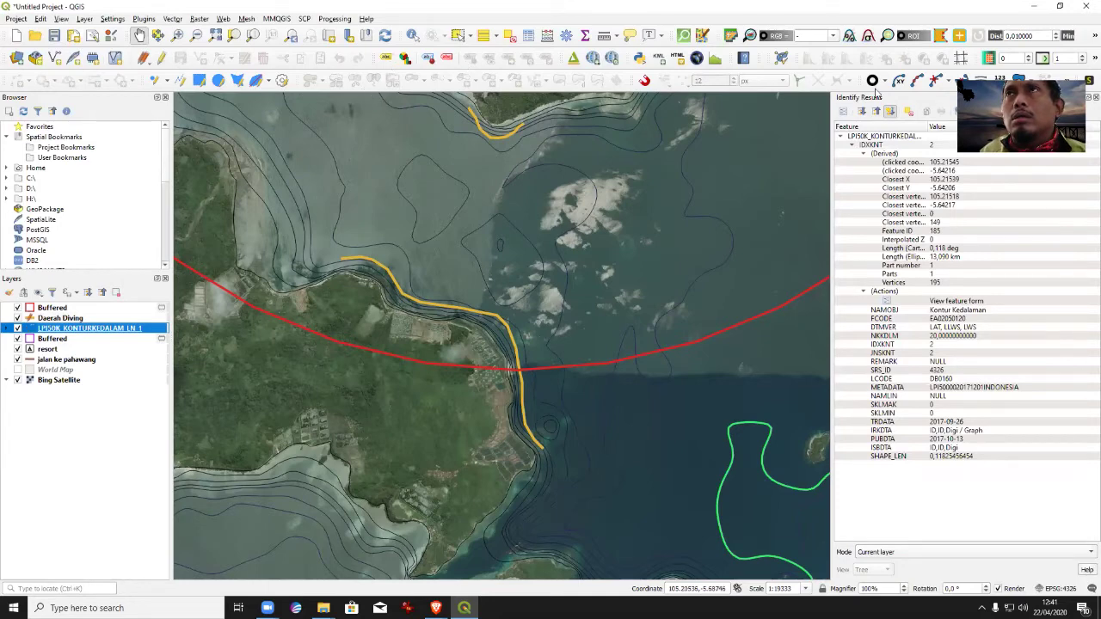
# Identify the depth contours off the southern headland tip, showing depths 10 and 8.
pyautogui.hotkey('ctrl', 'shift', 'i')
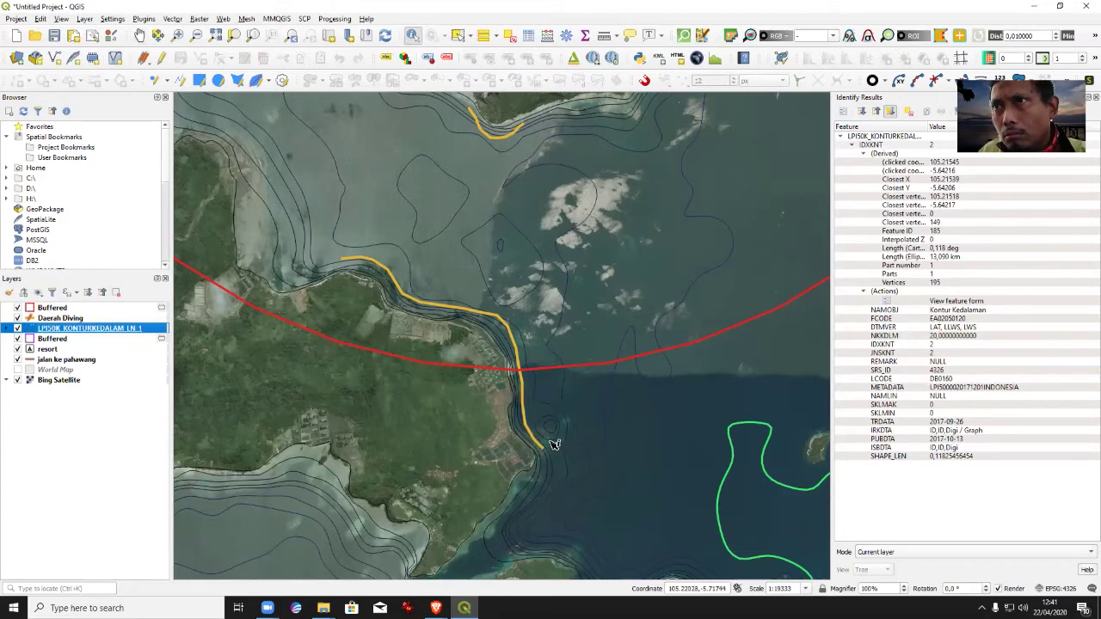
pyautogui.click(553, 441)
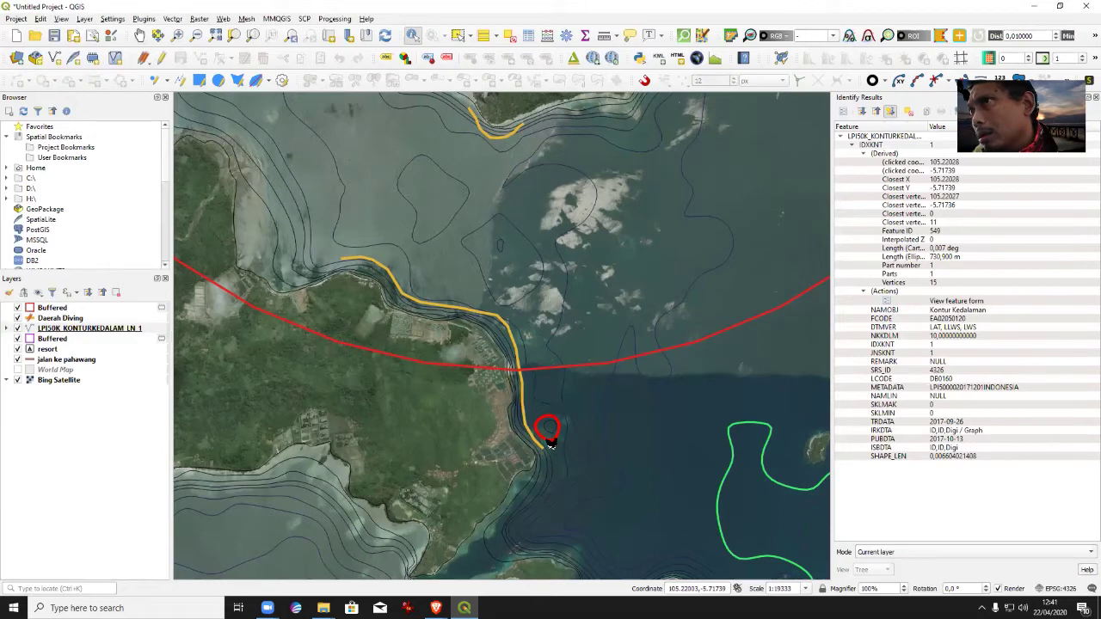
pyautogui.click(555, 435)
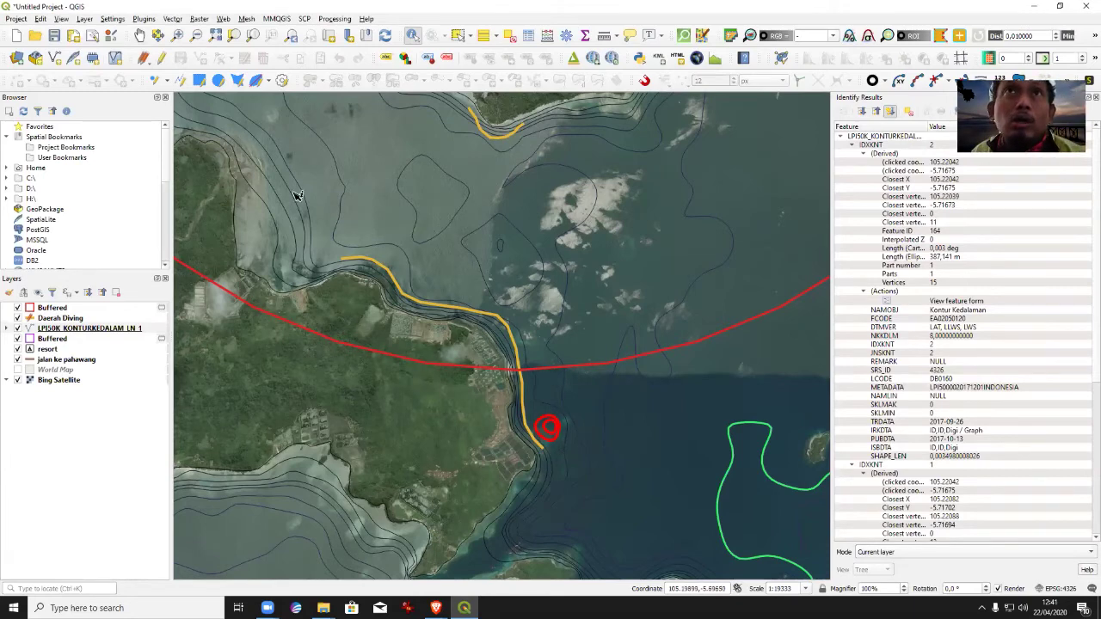
pyautogui.click(71, 320)
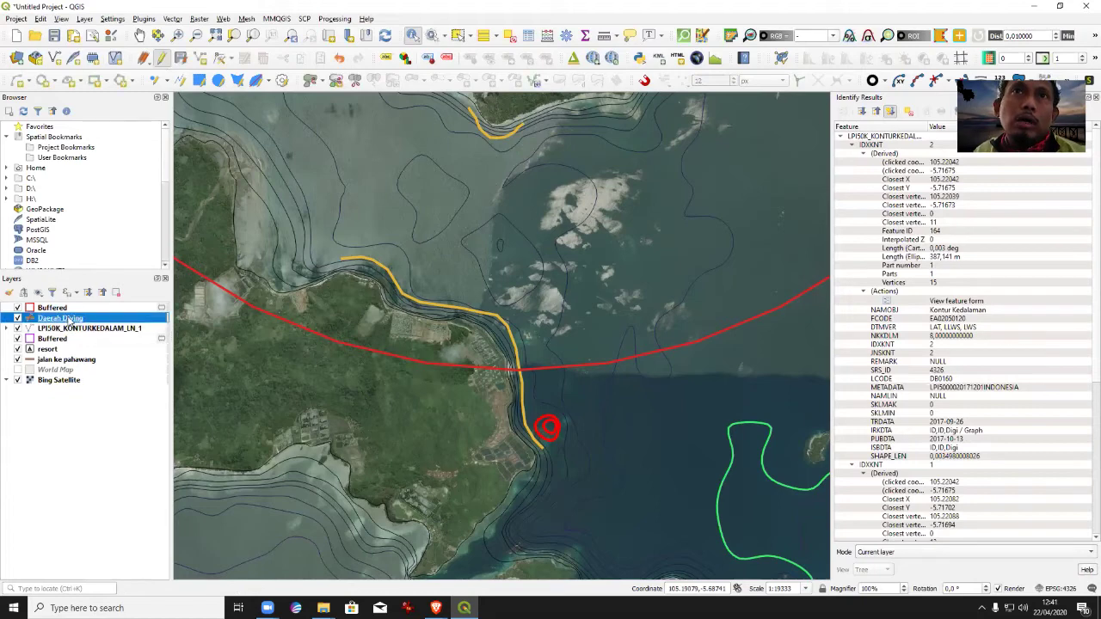
# Add a short three-vertex Daerah Diving feature around the southern headland tip with Location Sumatra.
pyautogui.click(206, 58)
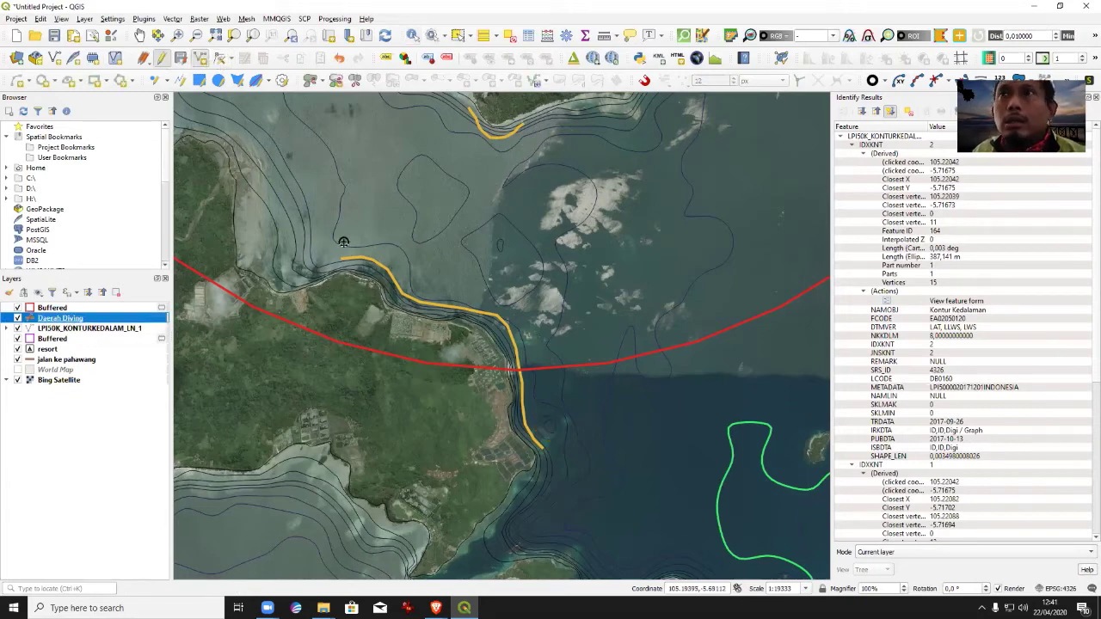
pyautogui.click(541, 414)
pyautogui.click(572, 421)
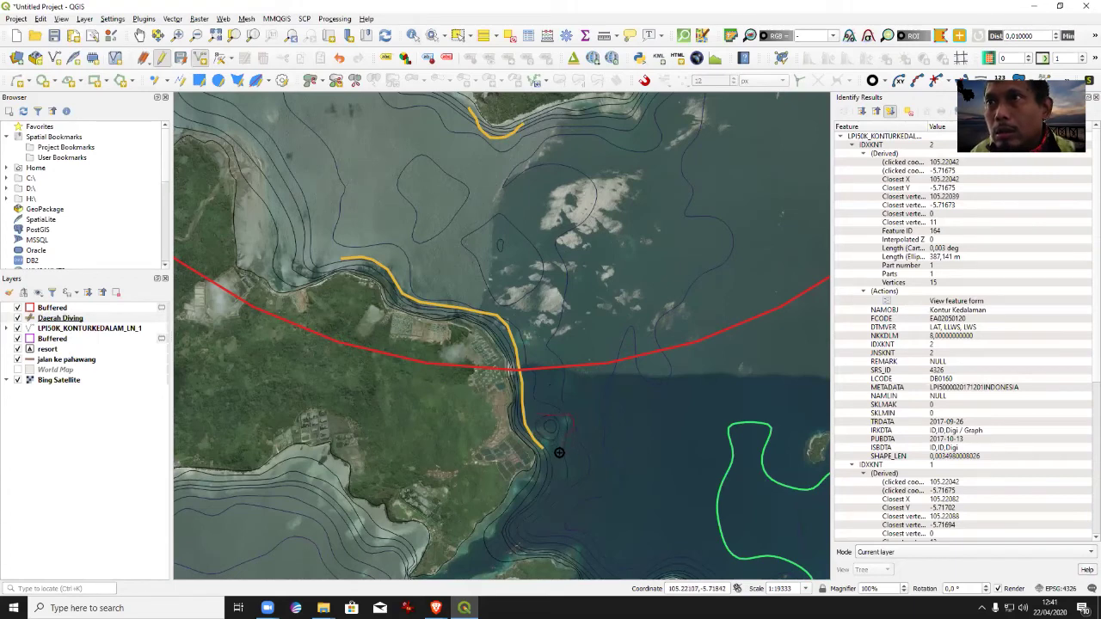
pyautogui.click(555, 453)
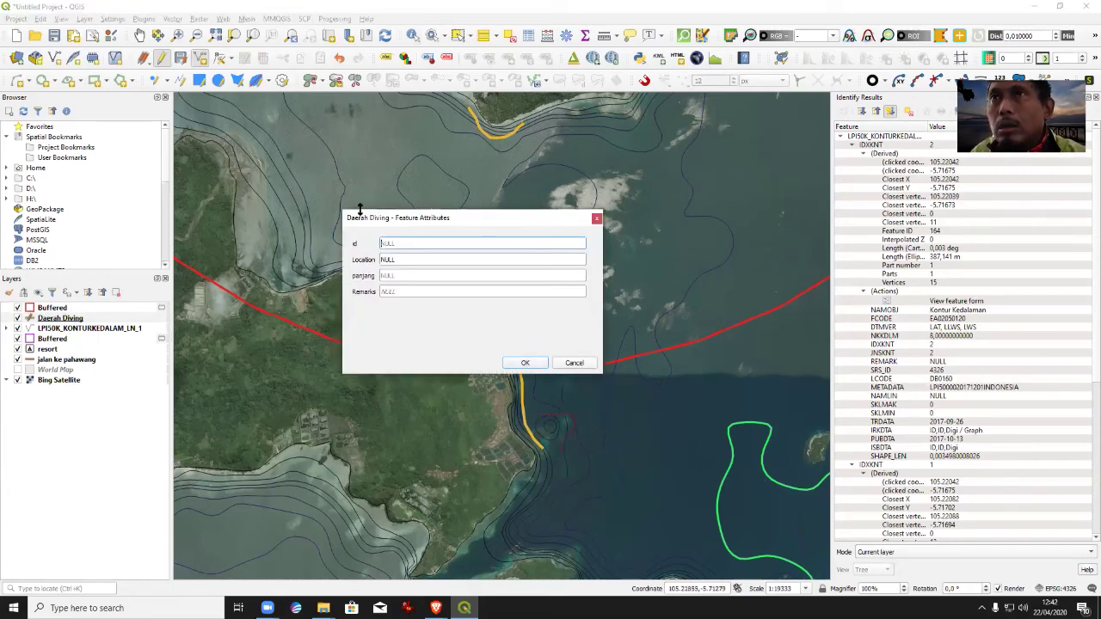
pyautogui.click(400, 261)
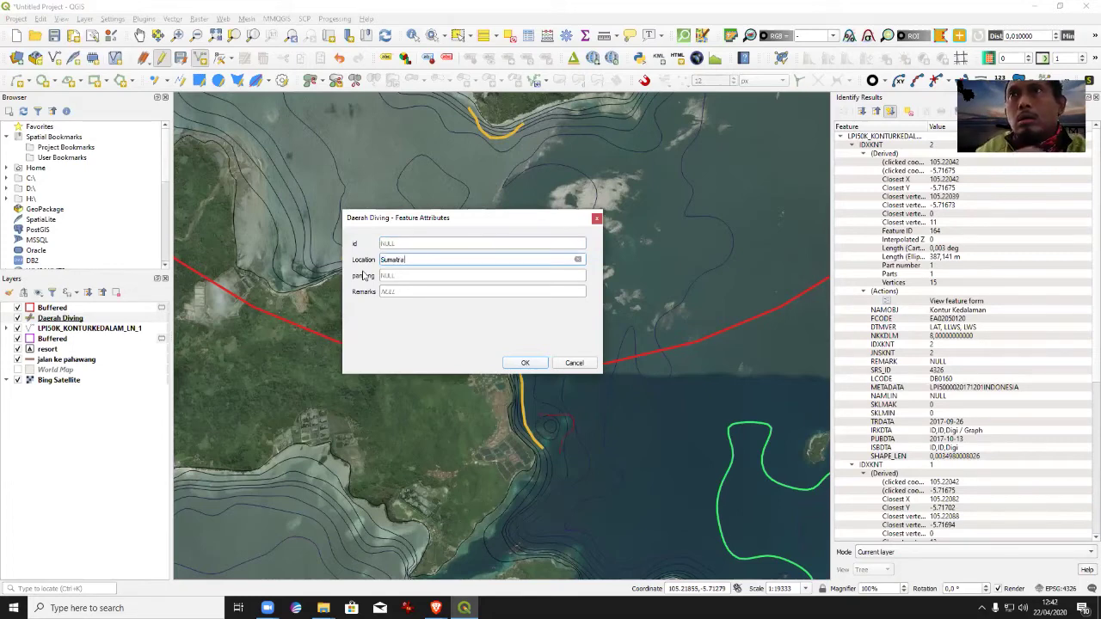
pyautogui.write('Sumatra')
pyautogui.press('Return')
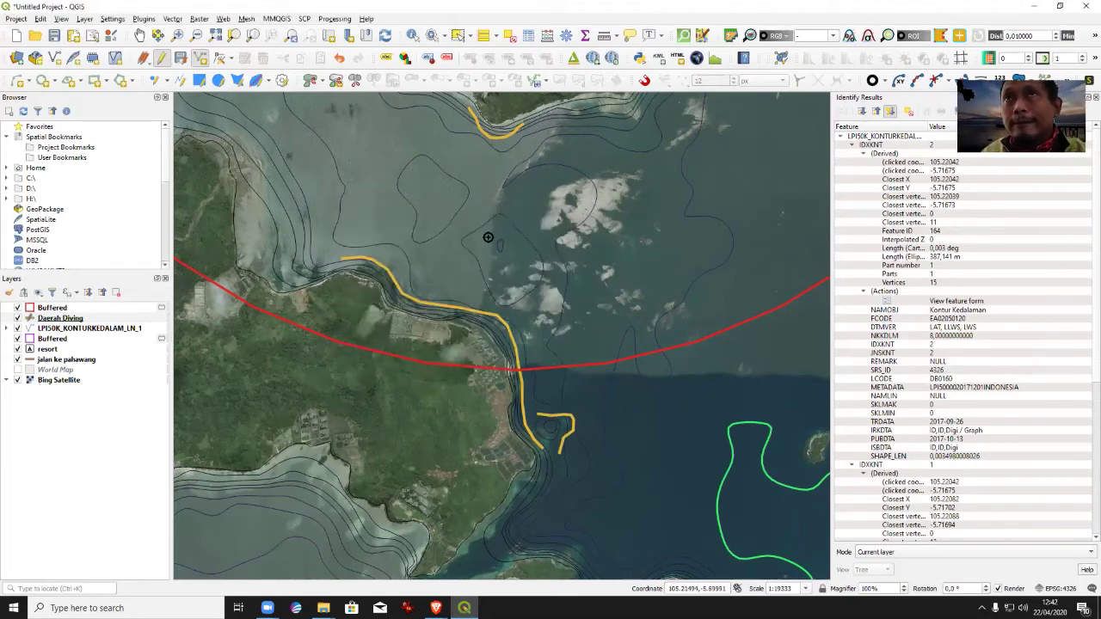
pyautogui.click(138, 36)
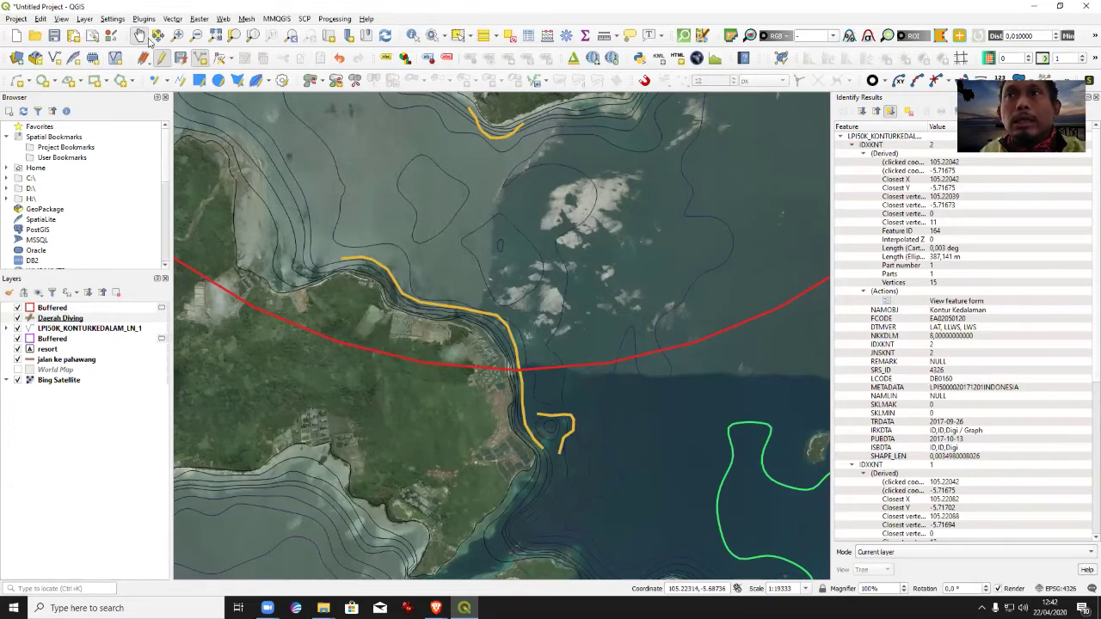
pyautogui.moveTo(619, 413); pyautogui.dragTo(578, 216)
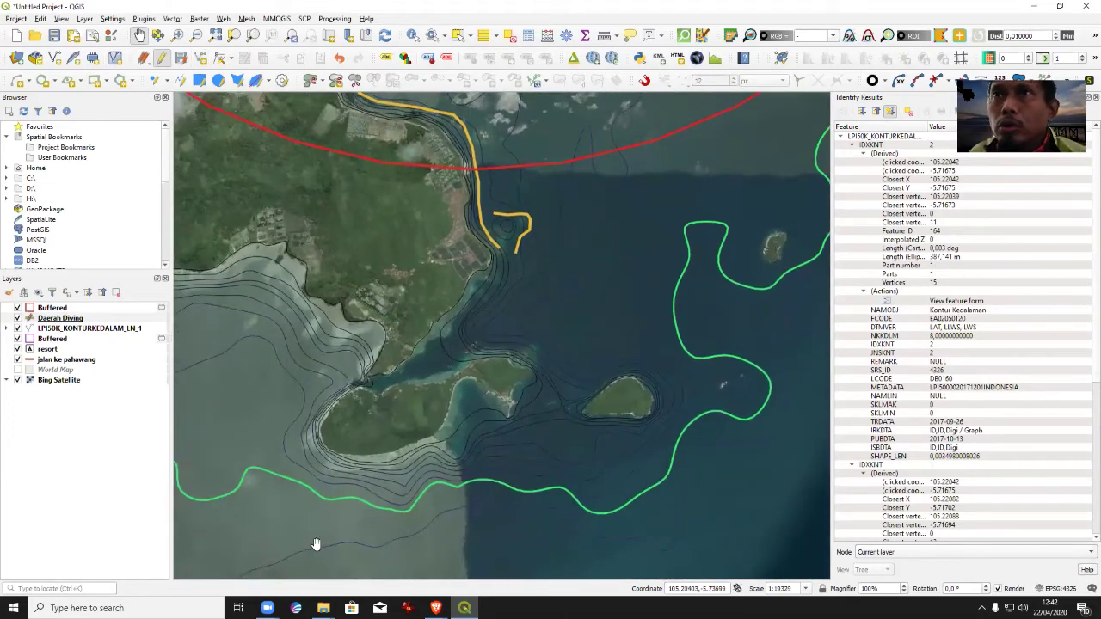
# Center the larger southern island and add a Daerah Diving feature with a Tanjung location.
pyautogui.moveTo(411, 443); pyautogui.dragTo(504, 402)
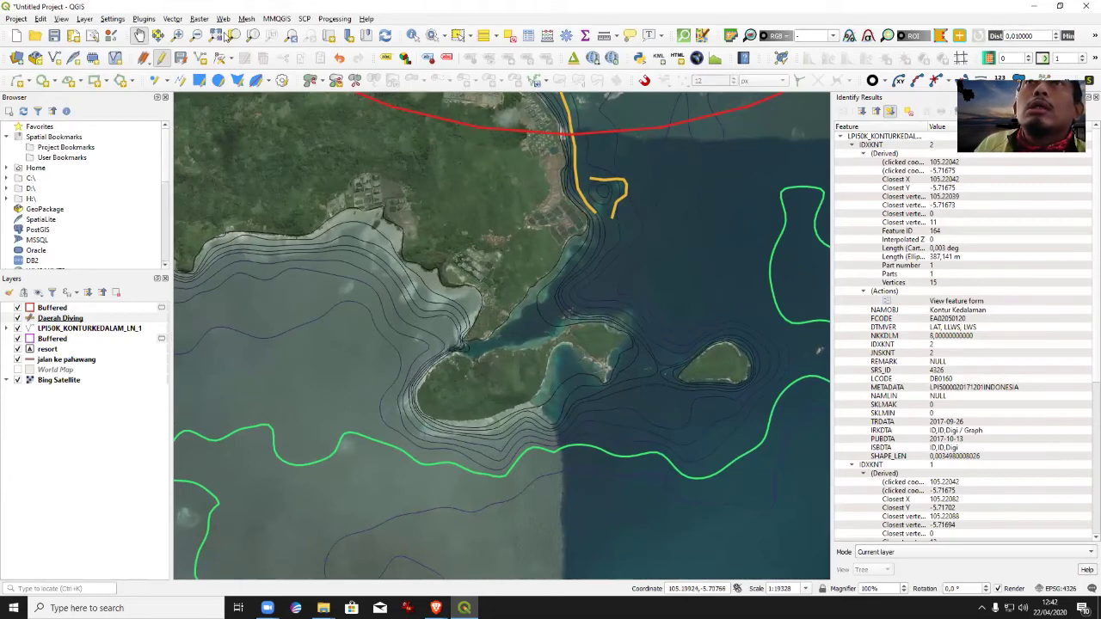
pyautogui.click(200, 57)
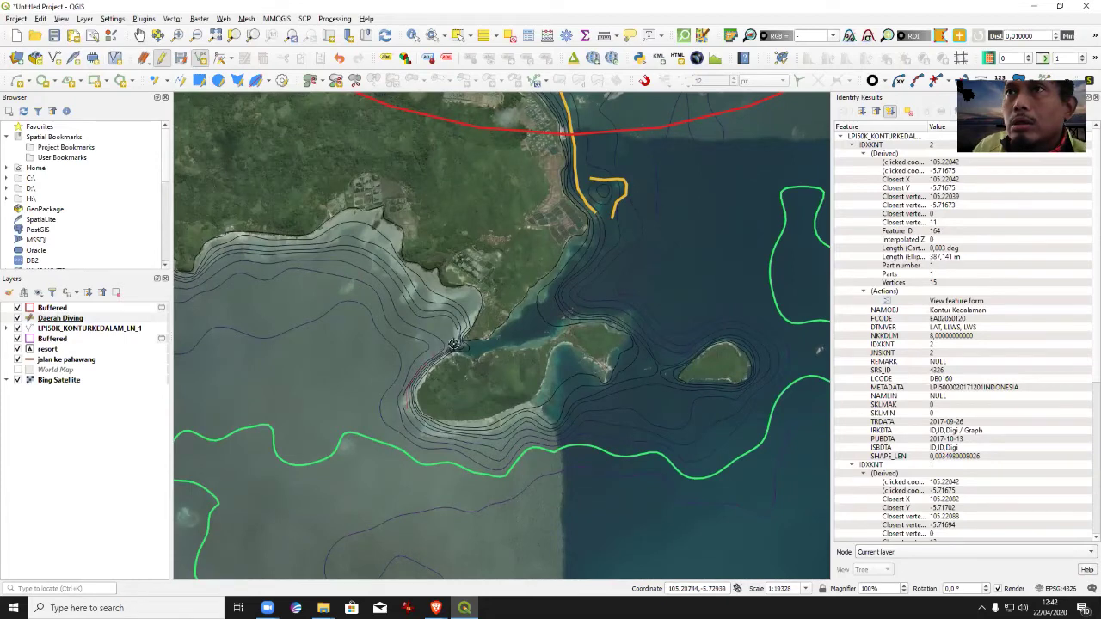
pyautogui.click(463, 311)
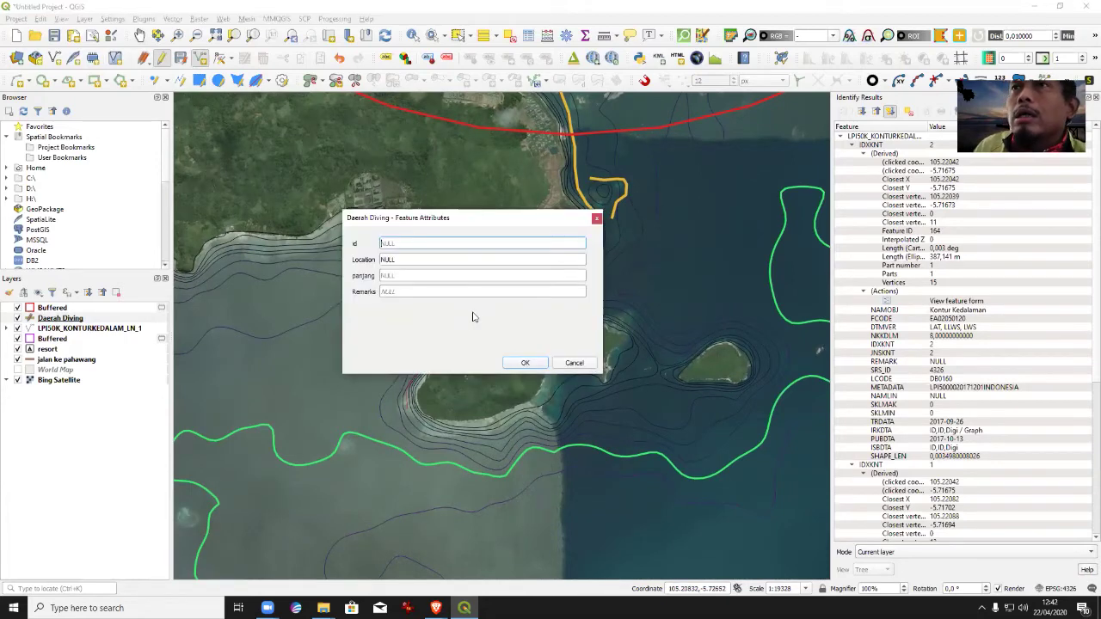
pyautogui.press('Tab')
pyautogui.write('Ta')
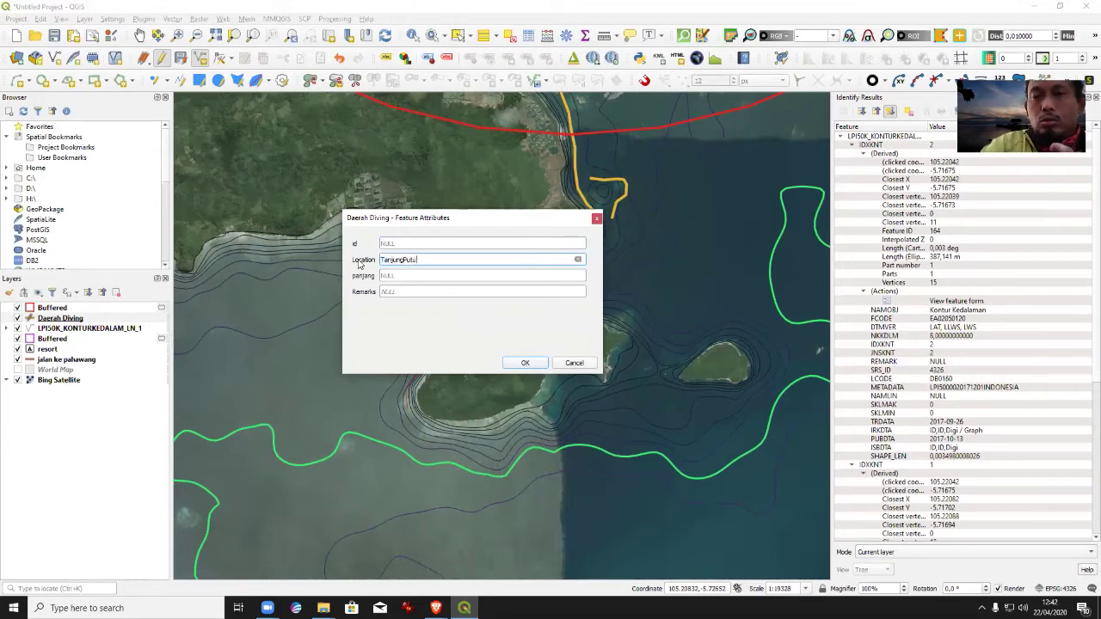
pyautogui.press('Return')
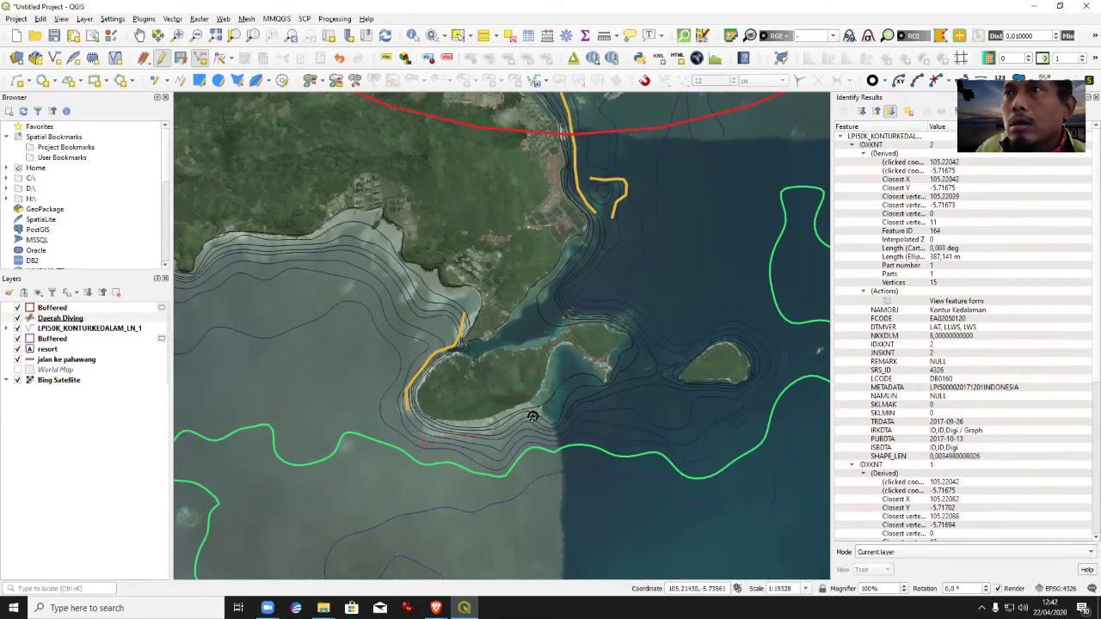
# Outline the southern island's western and southern shore with Location TanjungPutus.
pyautogui.rightClick(539, 417)
pyautogui.click(409, 258)
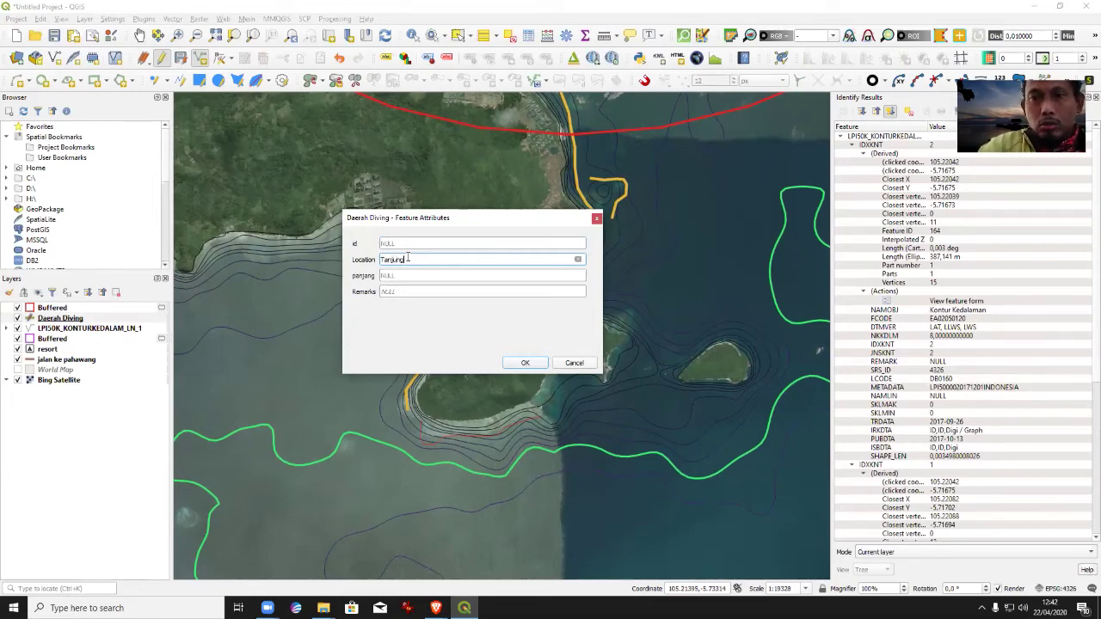
pyautogui.write('TanjungPutus')
pyautogui.press('Return')
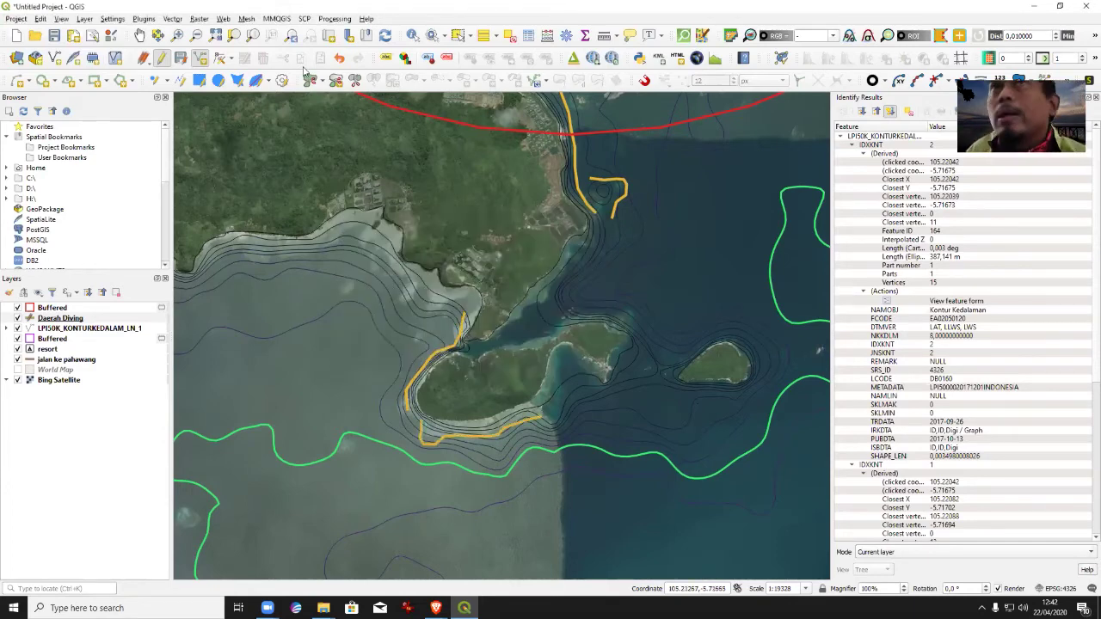
pyautogui.click(139, 35)
pyautogui.moveTo(672, 400); pyautogui.dragTo(430, 391)
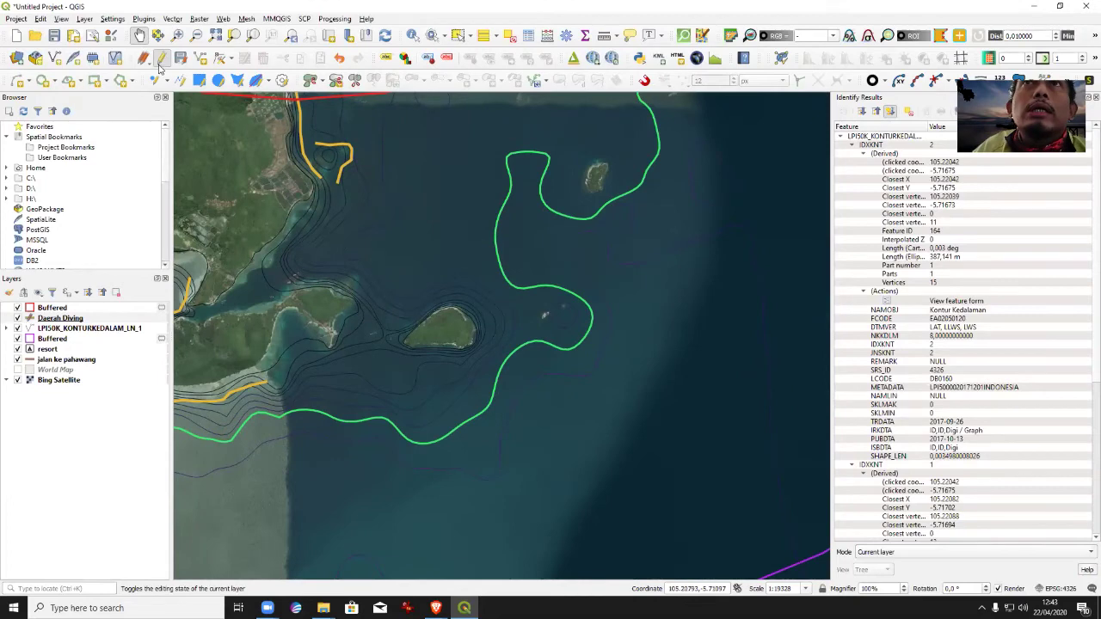
# Outline the middle island as a Daerah Diving feature with Location TanjungPulus3.
pyautogui.click(201, 57)
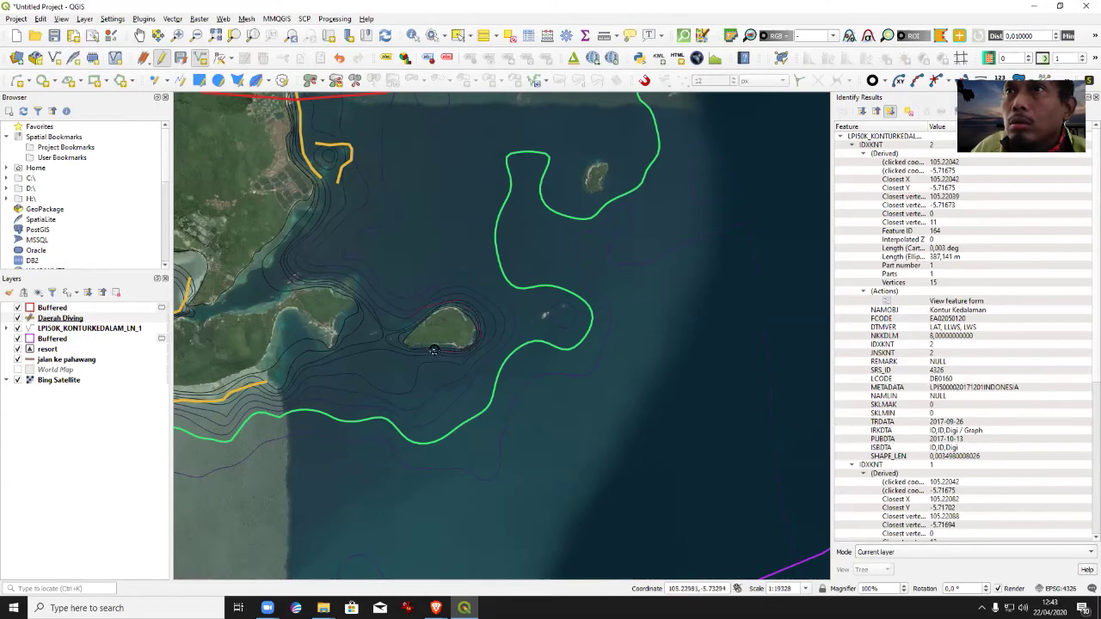
pyautogui.click(407, 350)
pyautogui.click(389, 260)
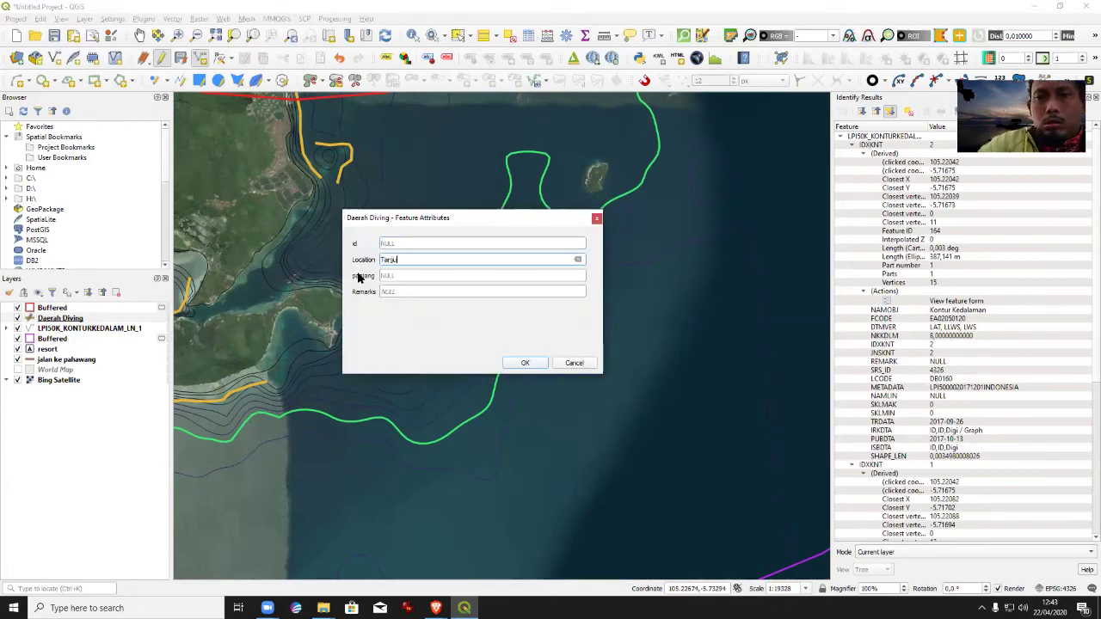
pyautogui.write('TanjungPulus3')
pyautogui.press('Return')
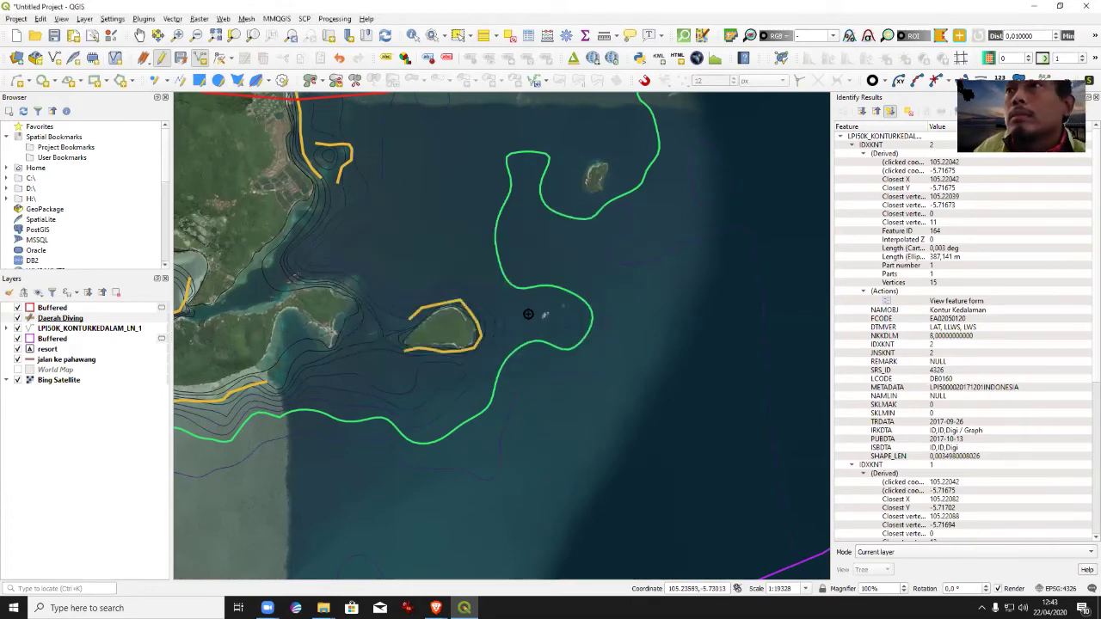
pyautogui.click(139, 35)
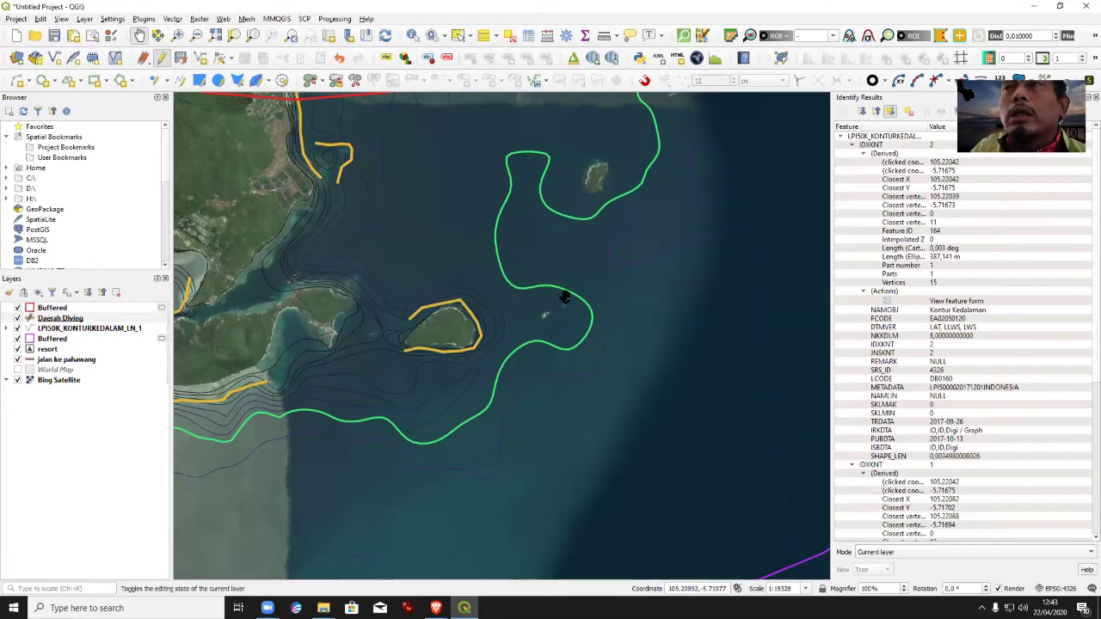
pyautogui.moveTo(562, 341); pyautogui.dragTo(491, 396)
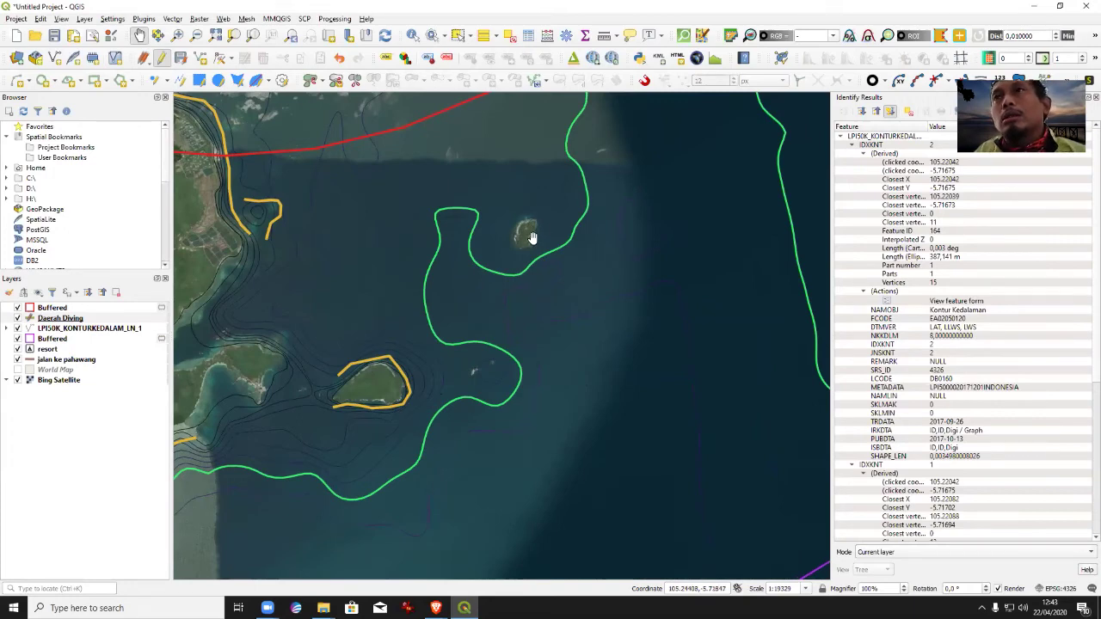
pyautogui.moveTo(544, 248); pyautogui.dragTo(607, 331)
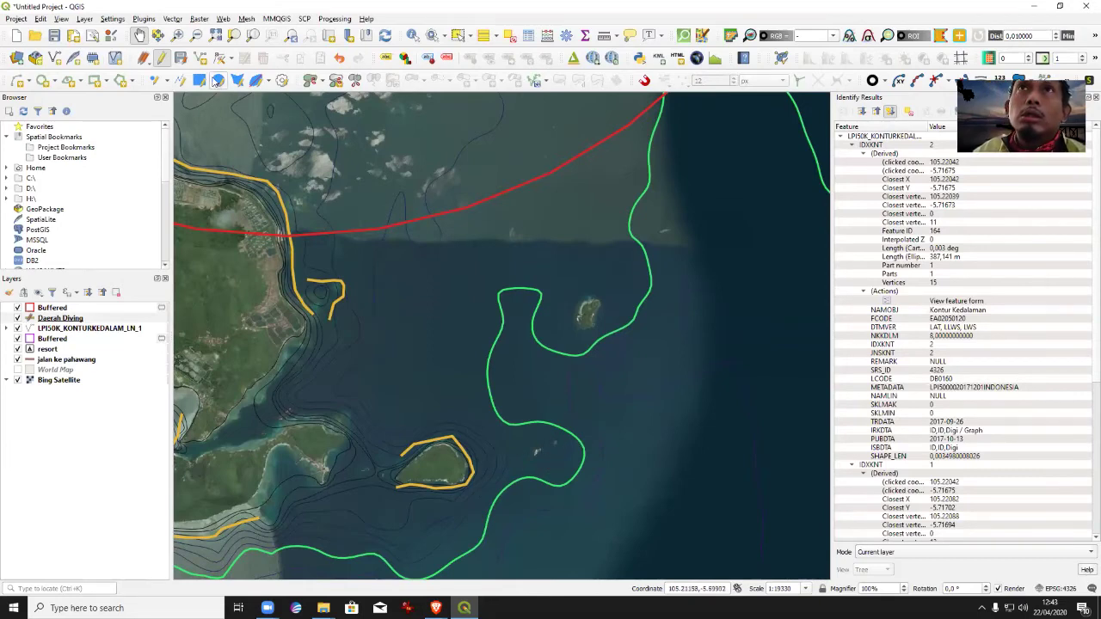
# Add two Daerah Diving outlines around the small eastern islets, keeping their Pulau location names.
pyautogui.click(201, 58)
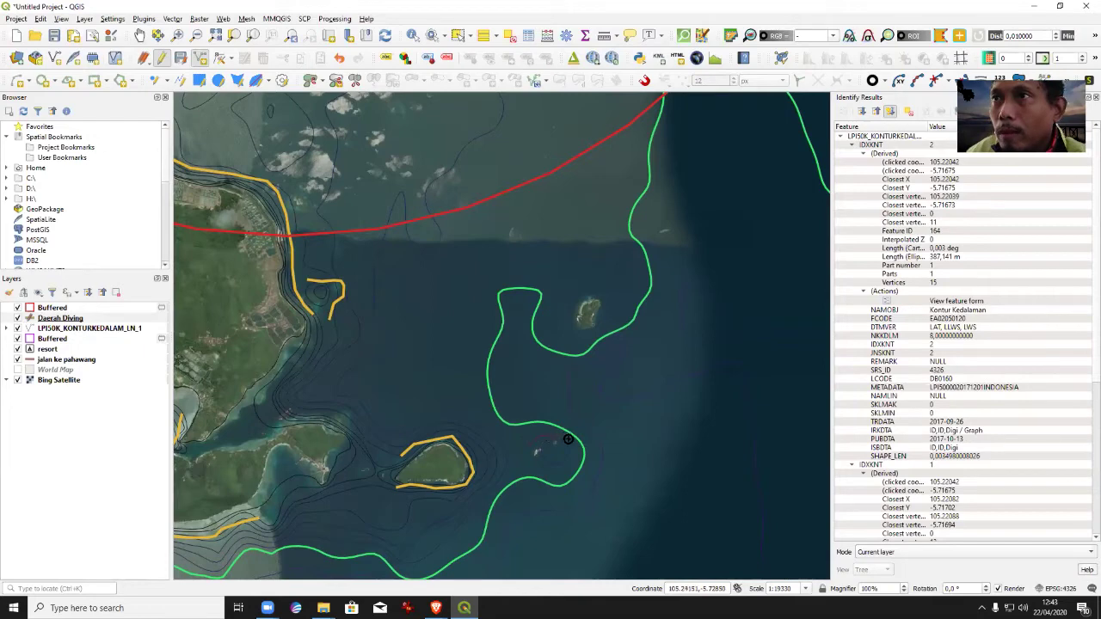
pyautogui.rightClick(520, 463)
pyautogui.press('Tab')
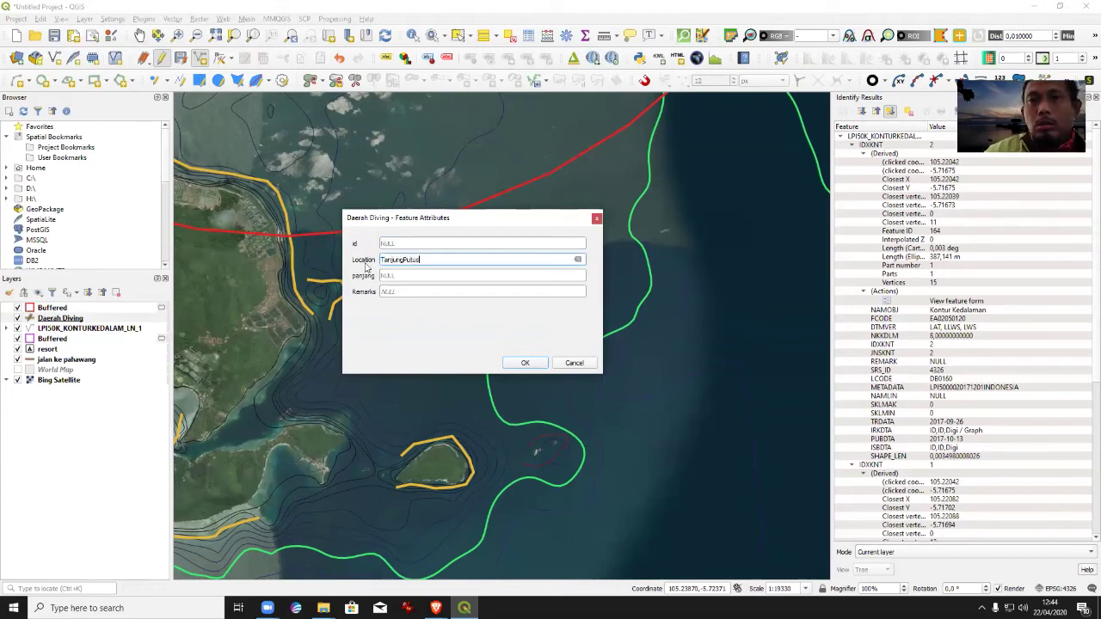
pyautogui.press('Return')
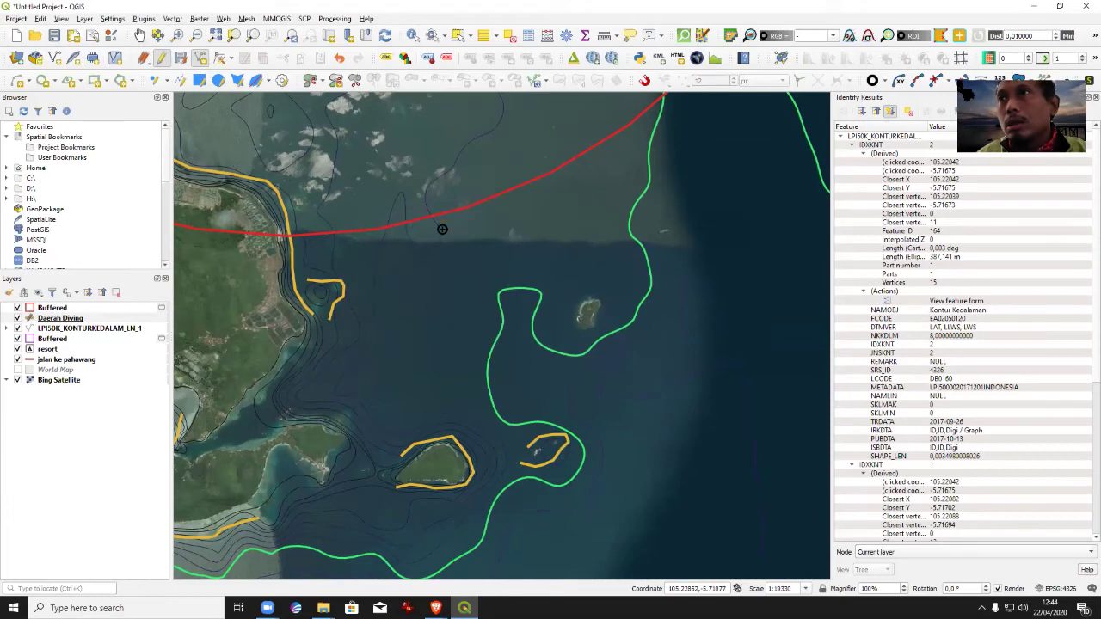
pyautogui.rightClick(605, 297)
pyautogui.press('Tab')
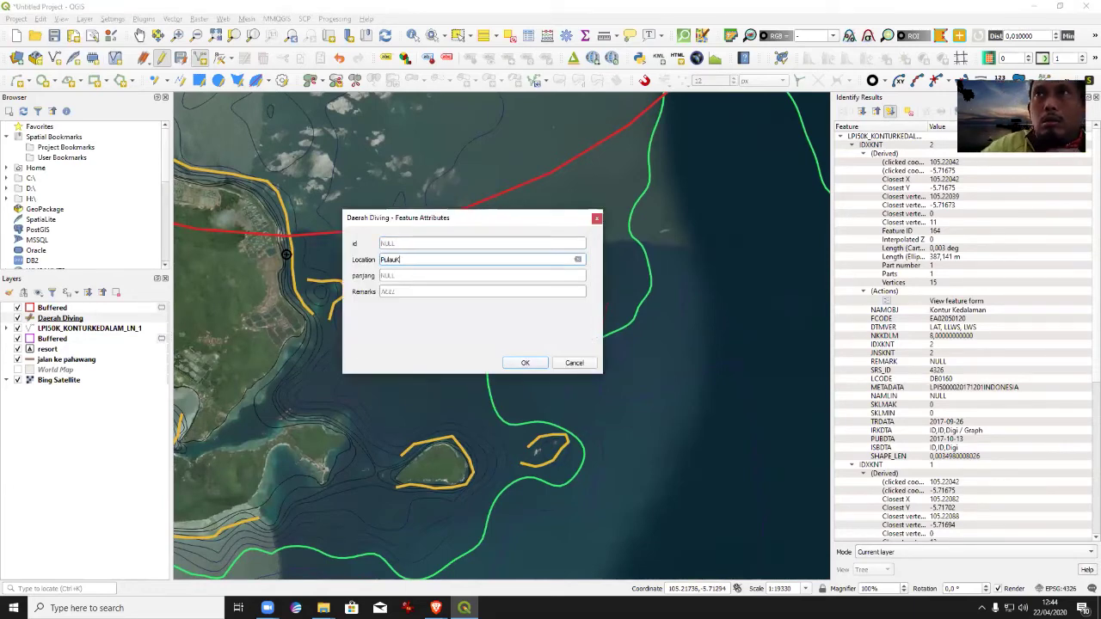
pyautogui.press('Return')
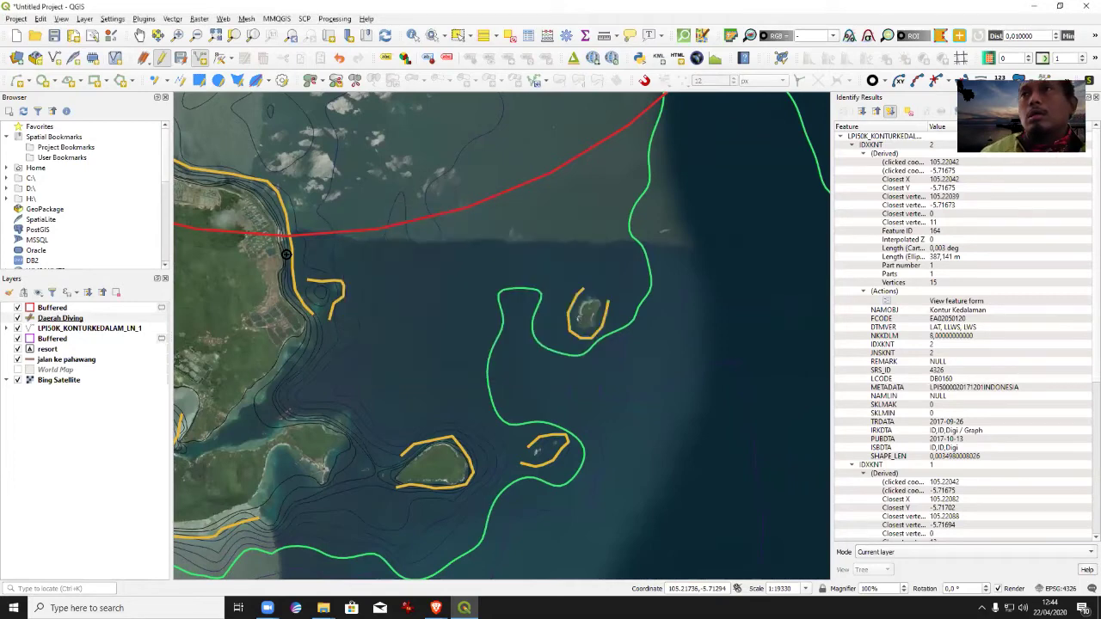
# Pan the map north to bring the bay's northern coast into view.
pyautogui.click(139, 35)
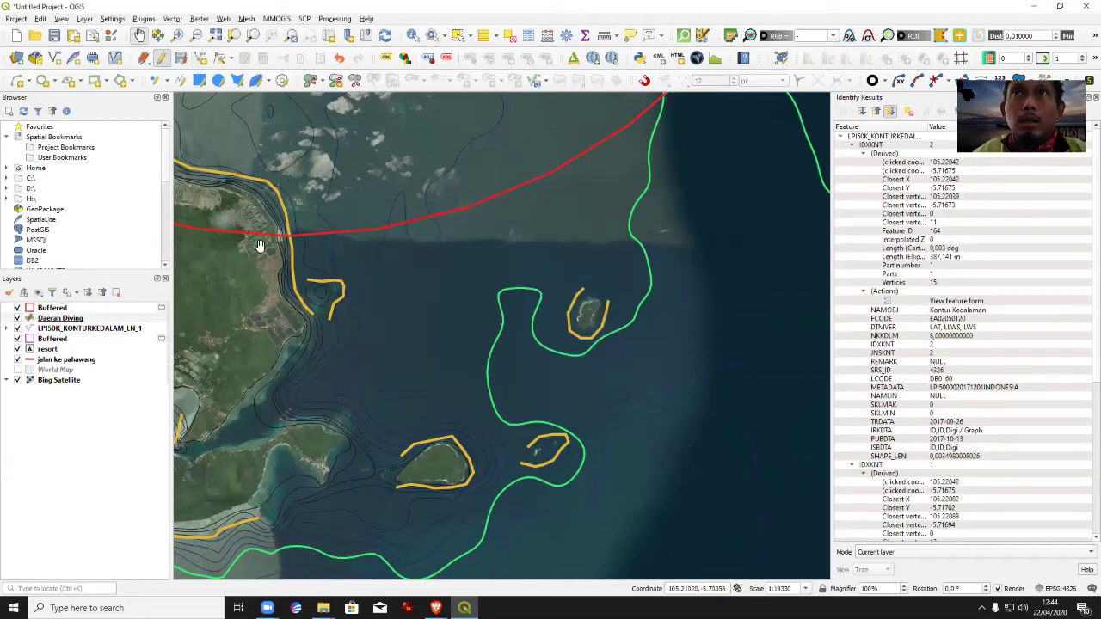
pyautogui.moveTo(414, 362); pyautogui.dragTo(604, 261)
pyautogui.moveTo(488, 375); pyautogui.dragTo(533, 224)
pyautogui.moveTo(416, 197); pyautogui.dragTo(482, 511)
pyautogui.moveTo(588, 337); pyautogui.dragTo(580, 413)
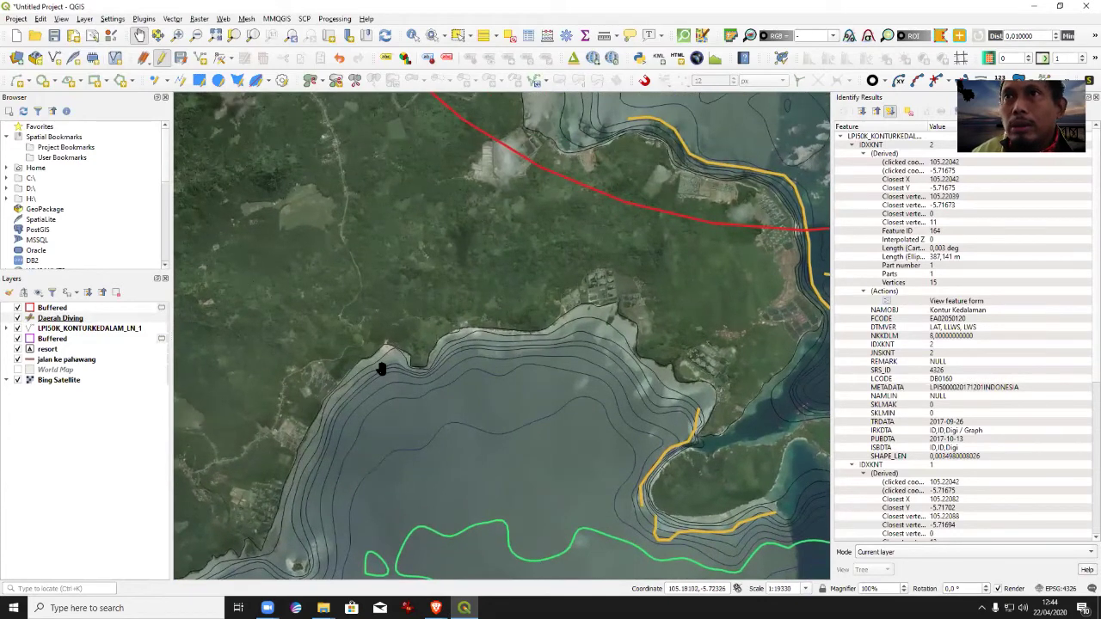
# Add a Daerah Diving feature on the bay coast with Location Sumatra.
pyautogui.click(200, 58)
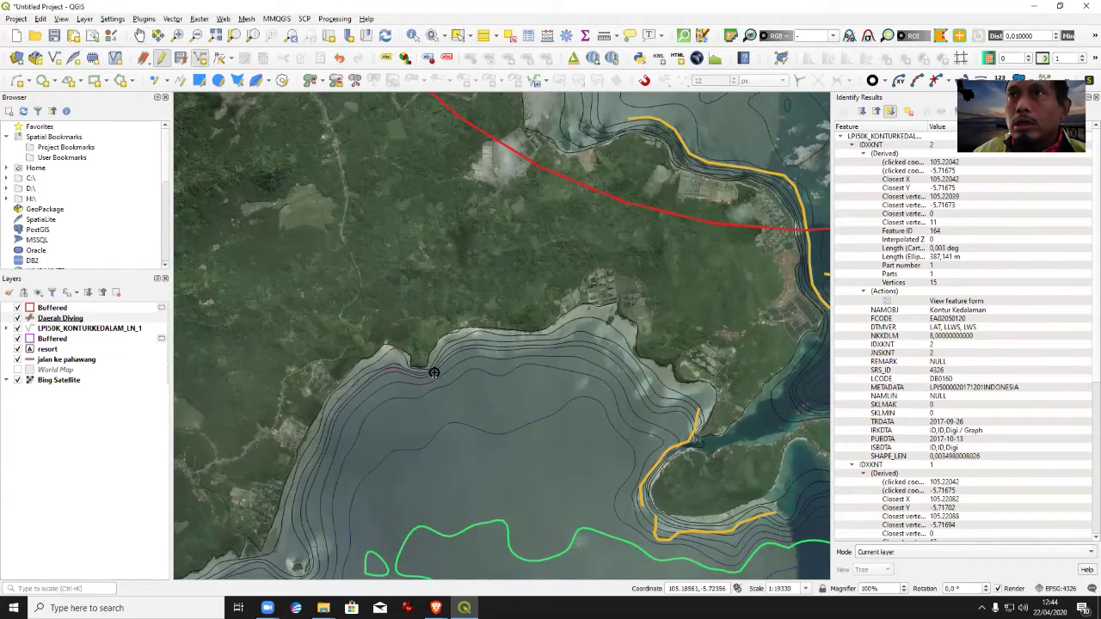
pyautogui.click(460, 344)
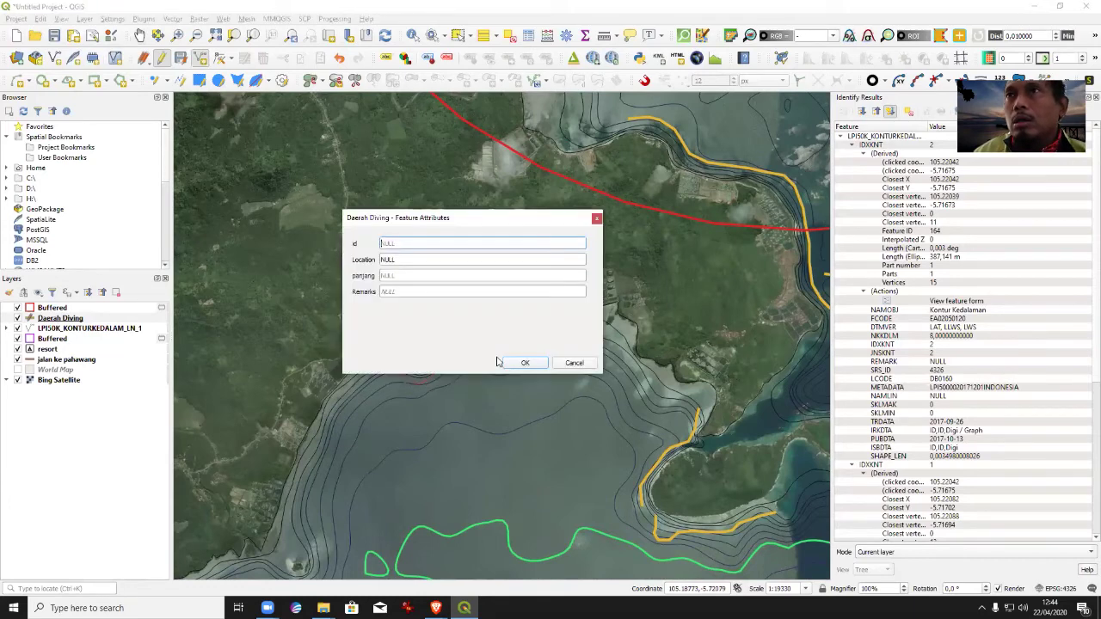
pyautogui.press('Tab')
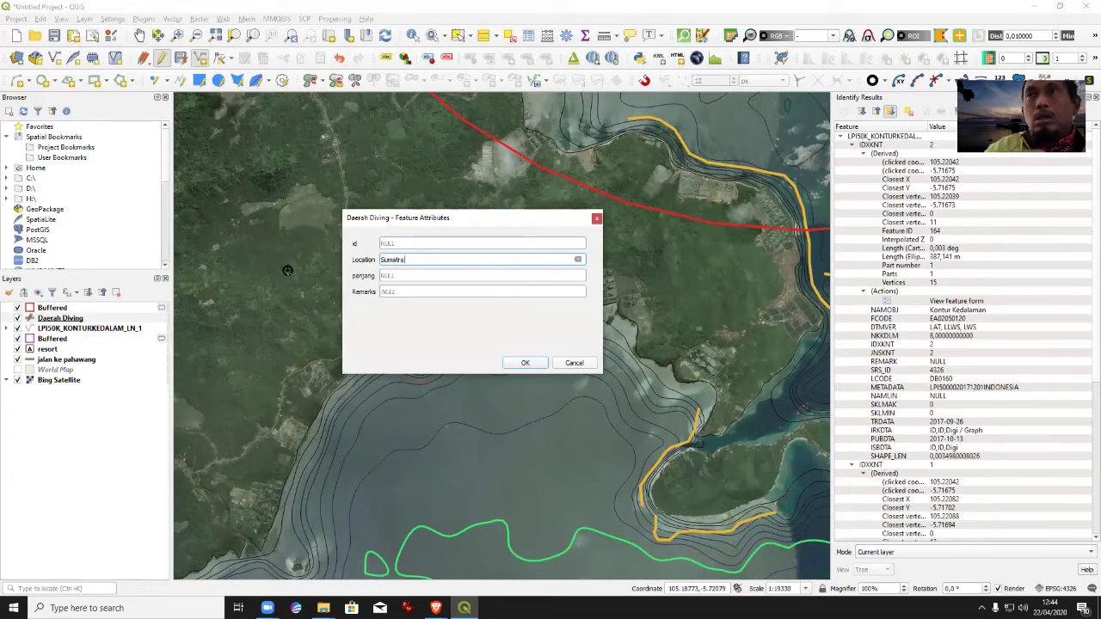
pyautogui.press('Return')
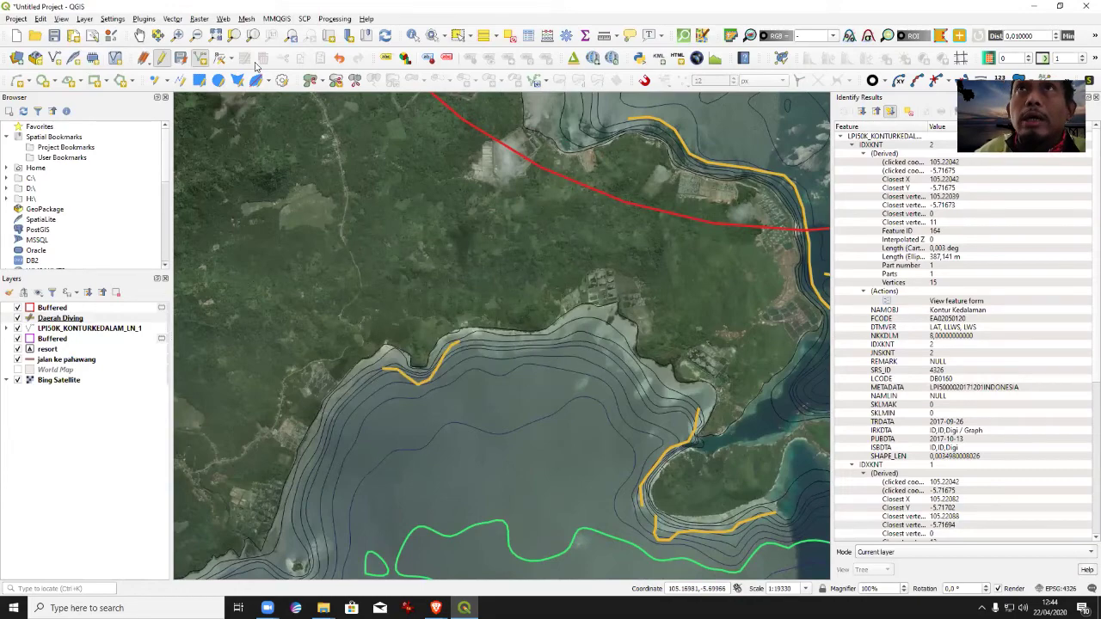
# Pan to the bay and outline another coastal diving area, entering Sumatra as its Location.
pyautogui.click(138, 35)
pyautogui.moveTo(443, 455); pyautogui.dragTo(450, 177)
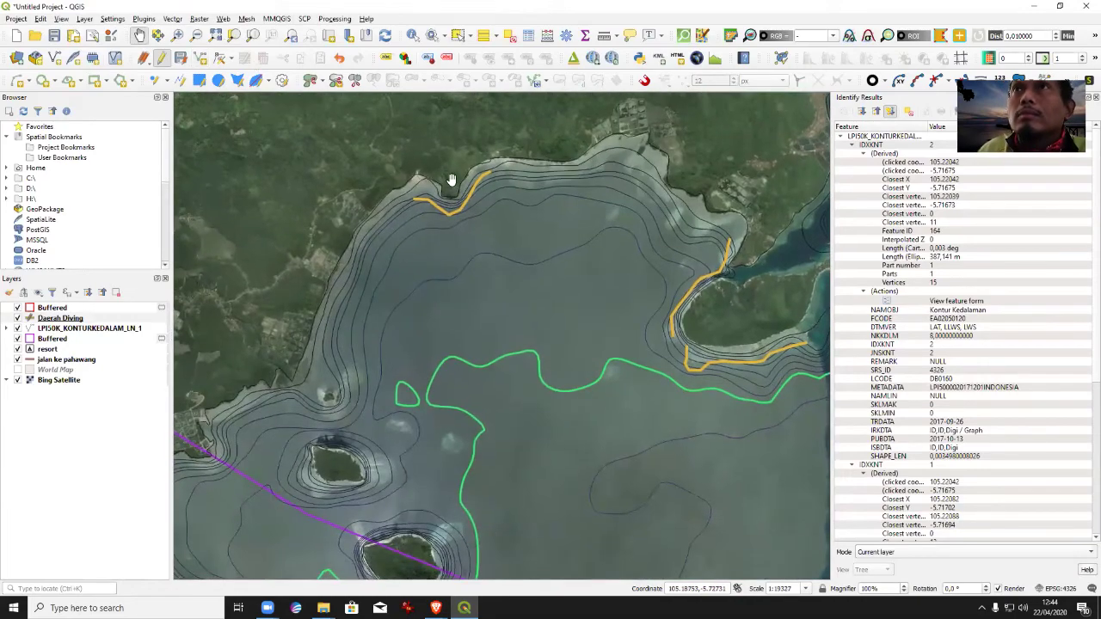
pyautogui.click(203, 57)
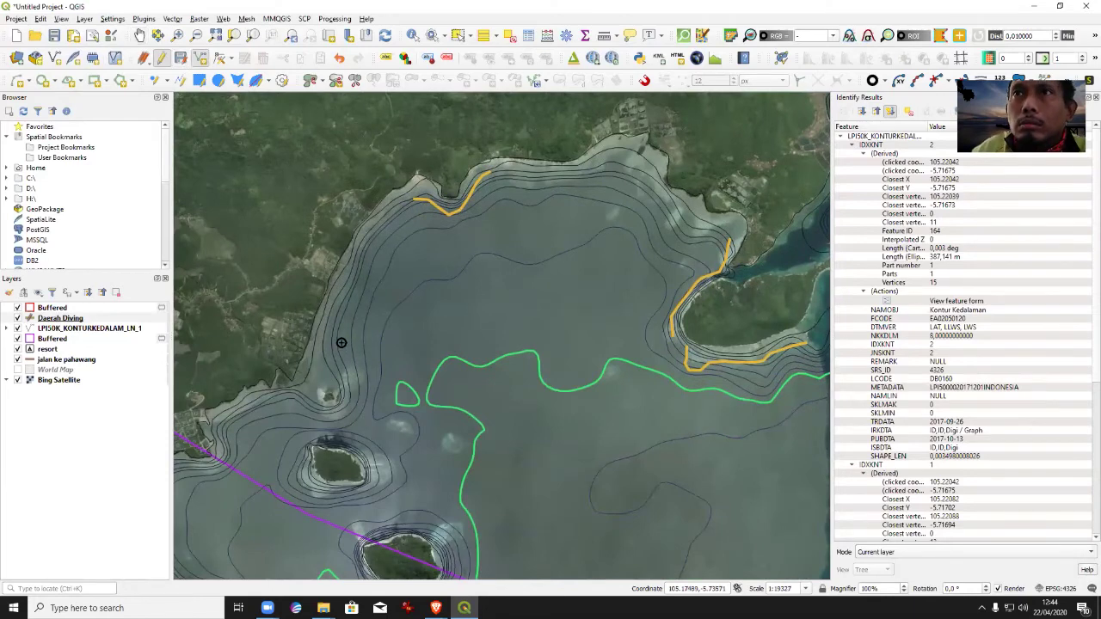
pyautogui.click(359, 372)
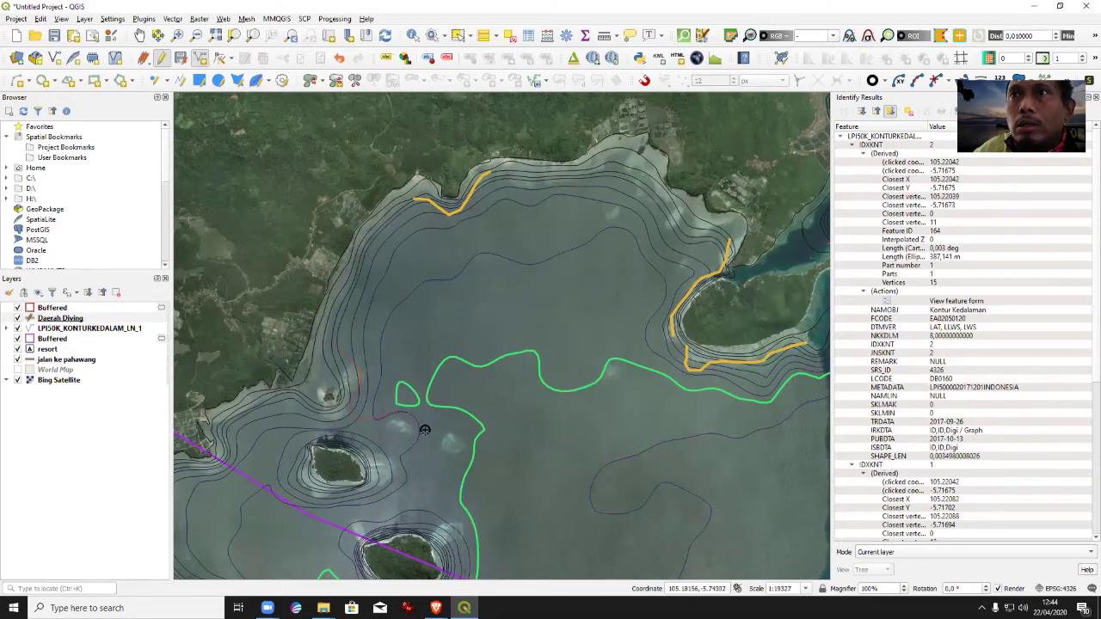
pyautogui.rightClick(474, 449)
pyautogui.click(407, 261)
pyautogui.write('Sumatra')
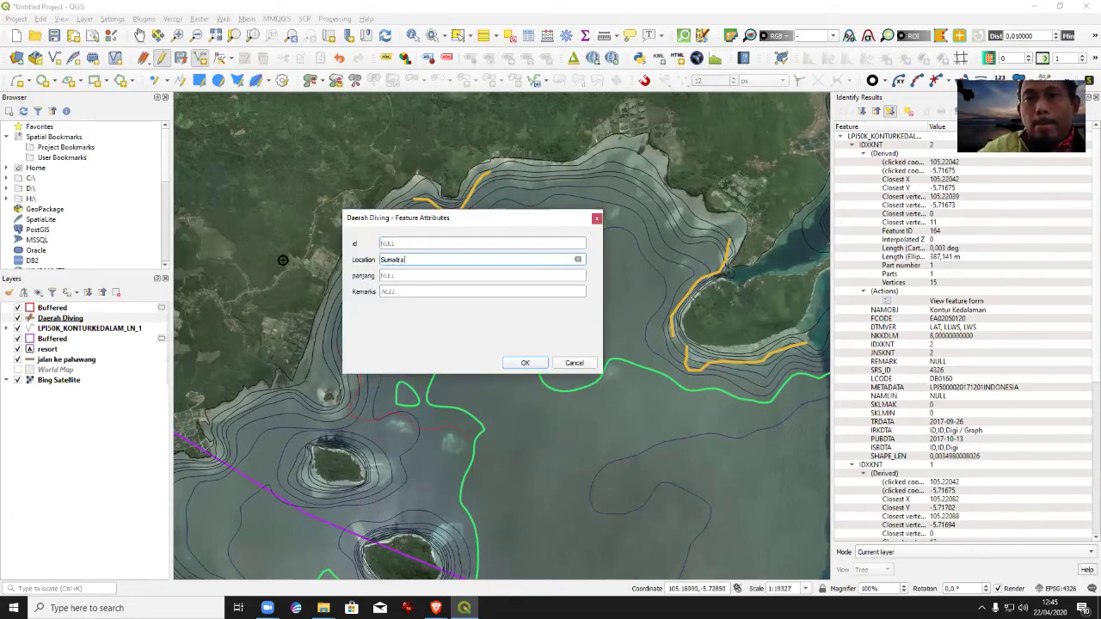
pyautogui.press('Return')
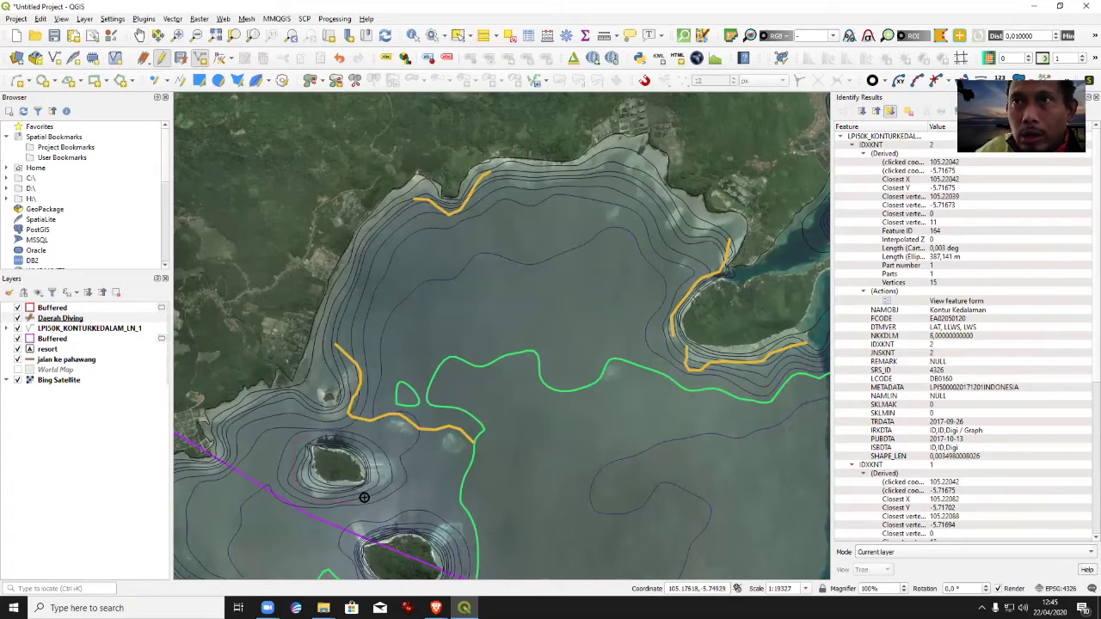
# Outline a diving area around the small island with Location Sumatra.
pyautogui.click(372, 445)
pyautogui.click(390, 259)
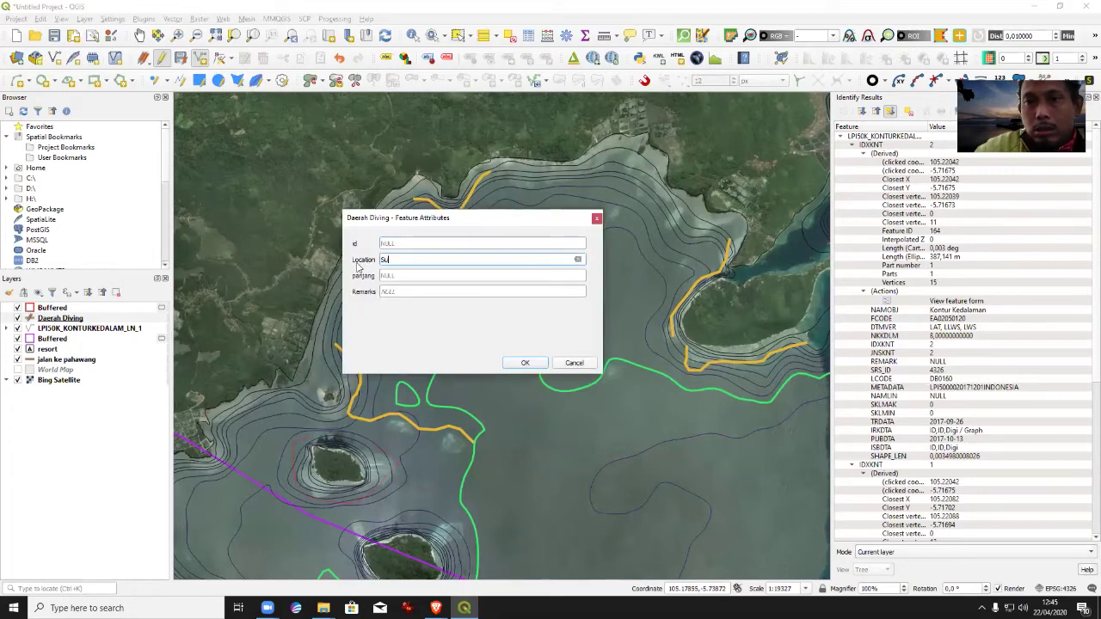
pyautogui.press('Return')
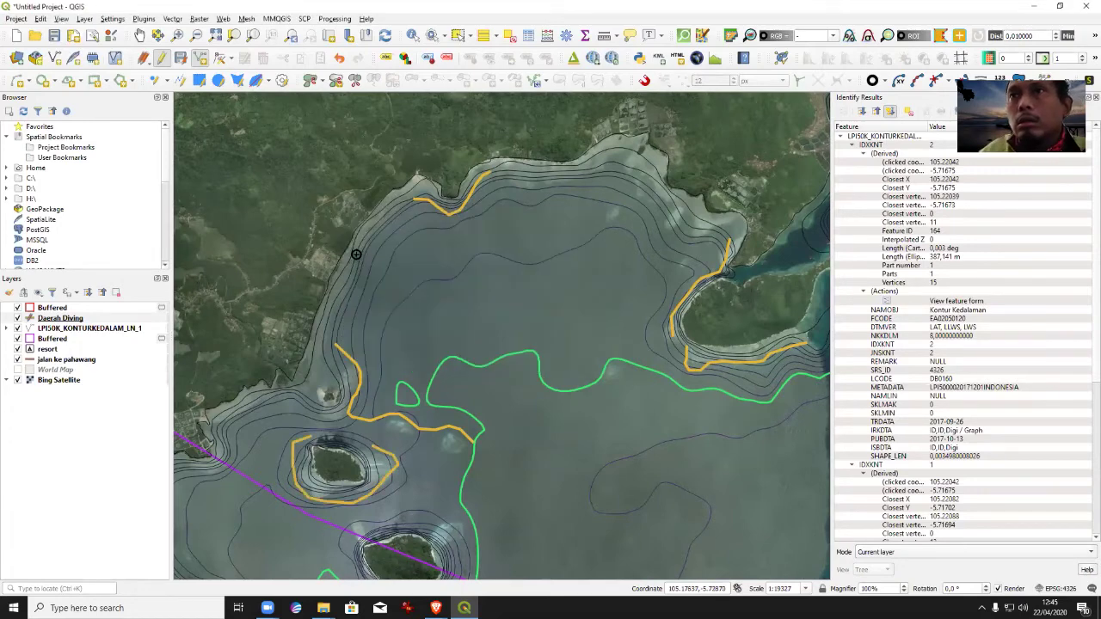
# Outline the second small island as a Daerah Diving area with Location Sumatra.
pyautogui.moveTo(476, 351); pyautogui.dragTo(422, 175)
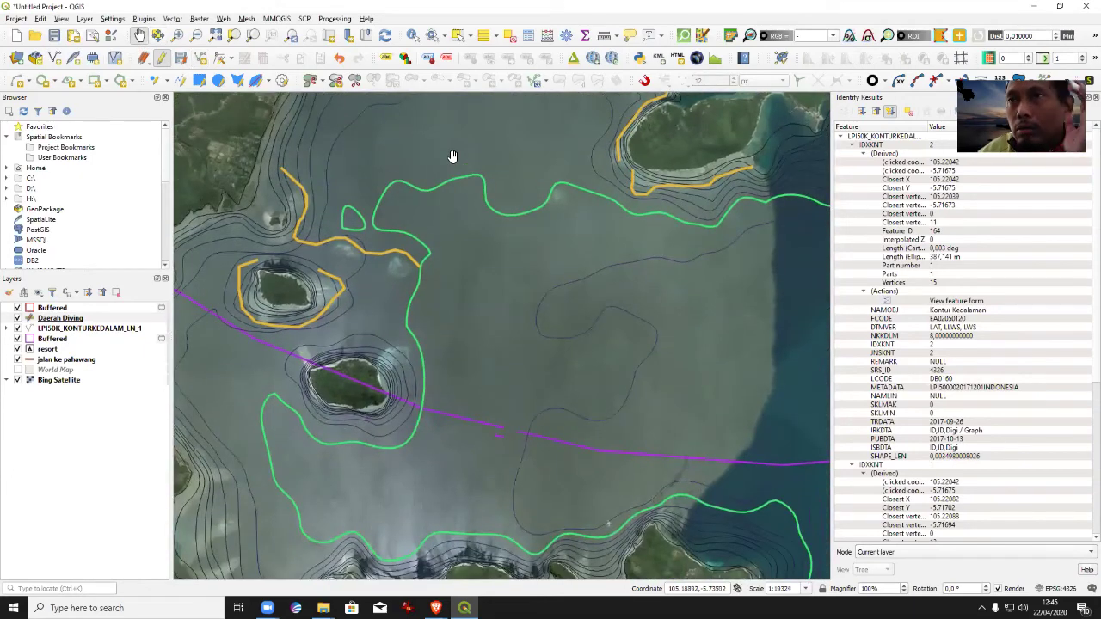
pyautogui.click(200, 57)
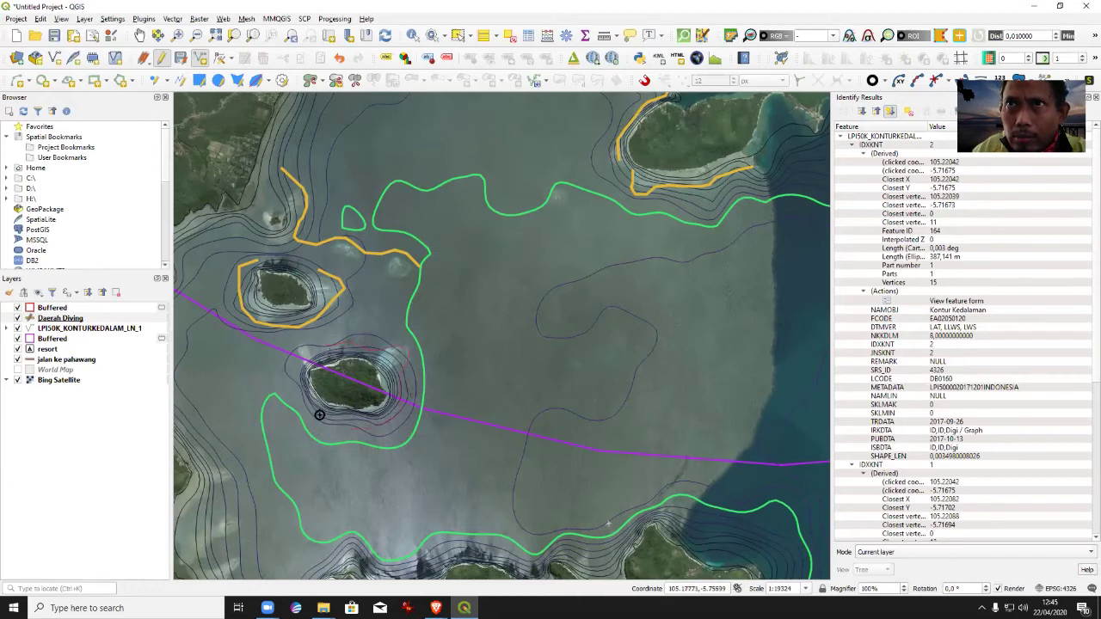
pyautogui.rightClick(302, 345)
pyautogui.click(415, 257)
pyautogui.write('Sumatra')
pyautogui.press('Return')
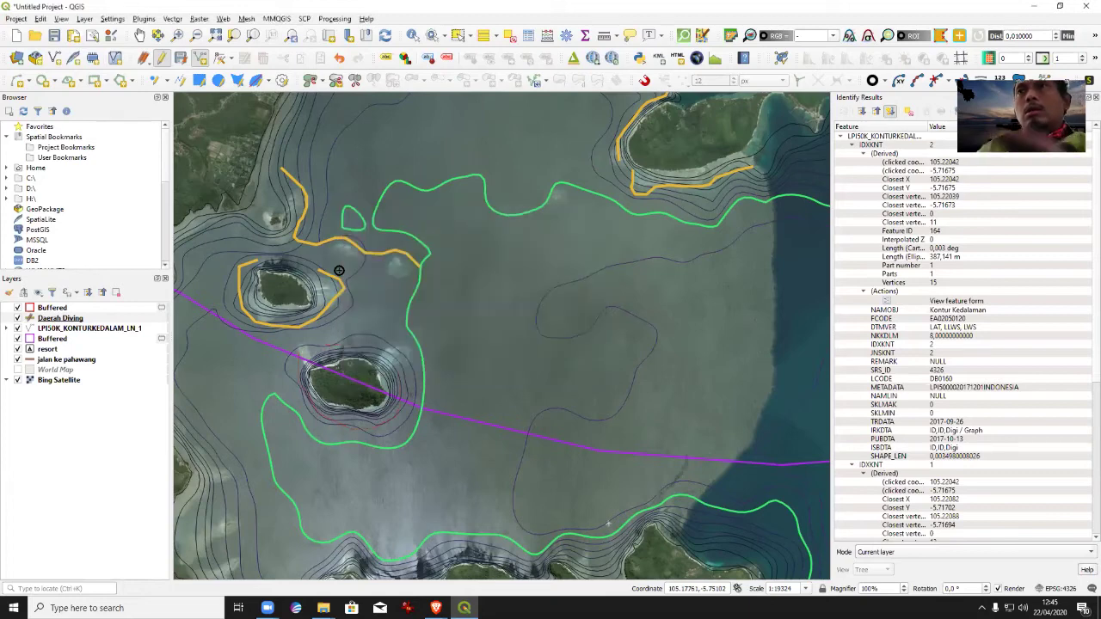
# Zoom out and pan the map east toward the other islands.
pyautogui.click(196, 35)
pyautogui.click(451, 220)
pyautogui.press('Right')
pyautogui.press('Right')
pyautogui.press('Right')
pyautogui.press('Right')
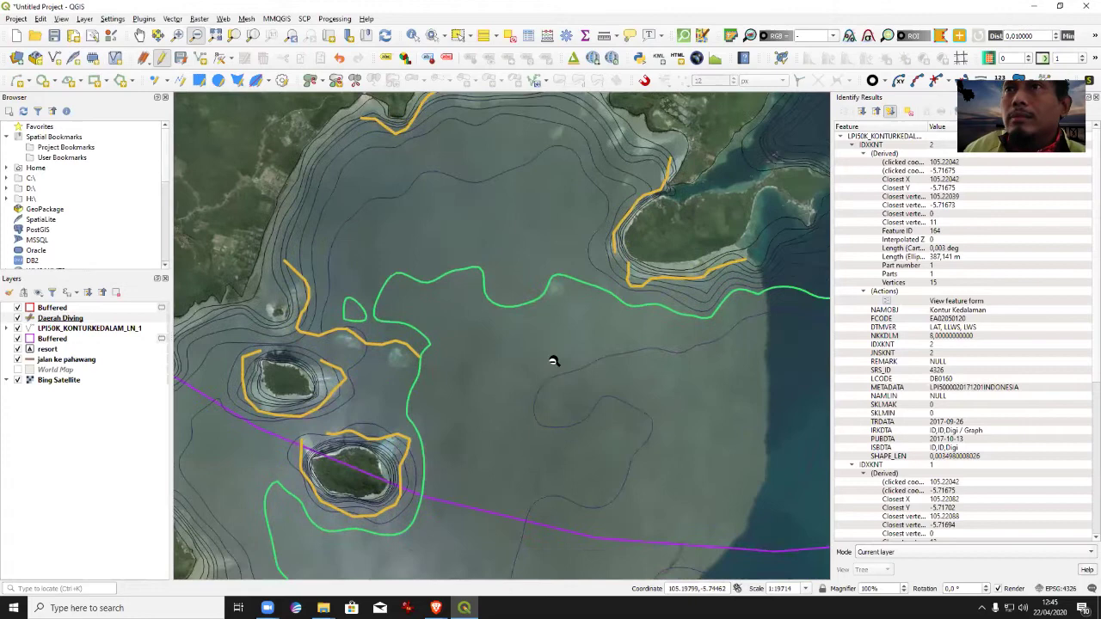
pyautogui.press('Right')
pyautogui.press('Right')
pyautogui.press('Right')
pyautogui.press('Up')
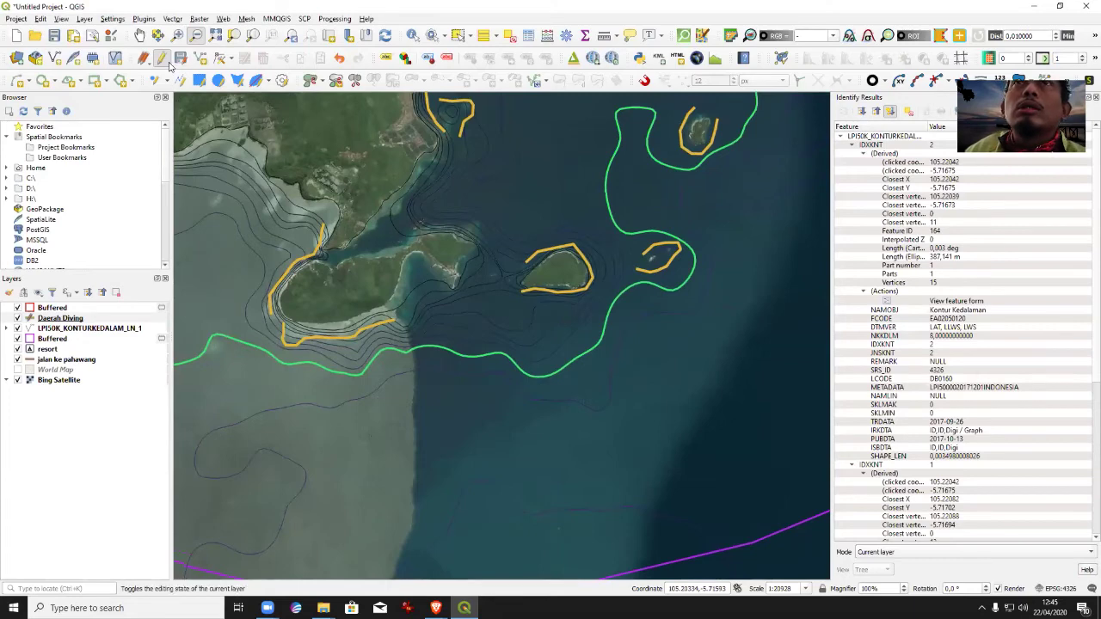
# Add a Daerah Diving feature on the coast with Location TanjungPutus.
pyautogui.click(200, 57)
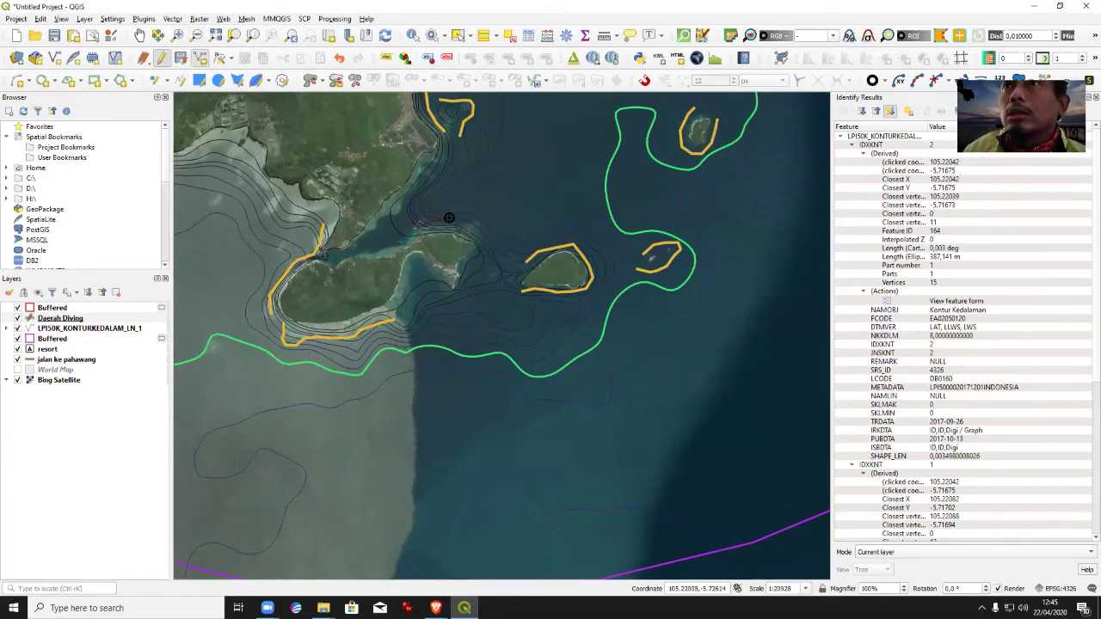
pyautogui.click(486, 240)
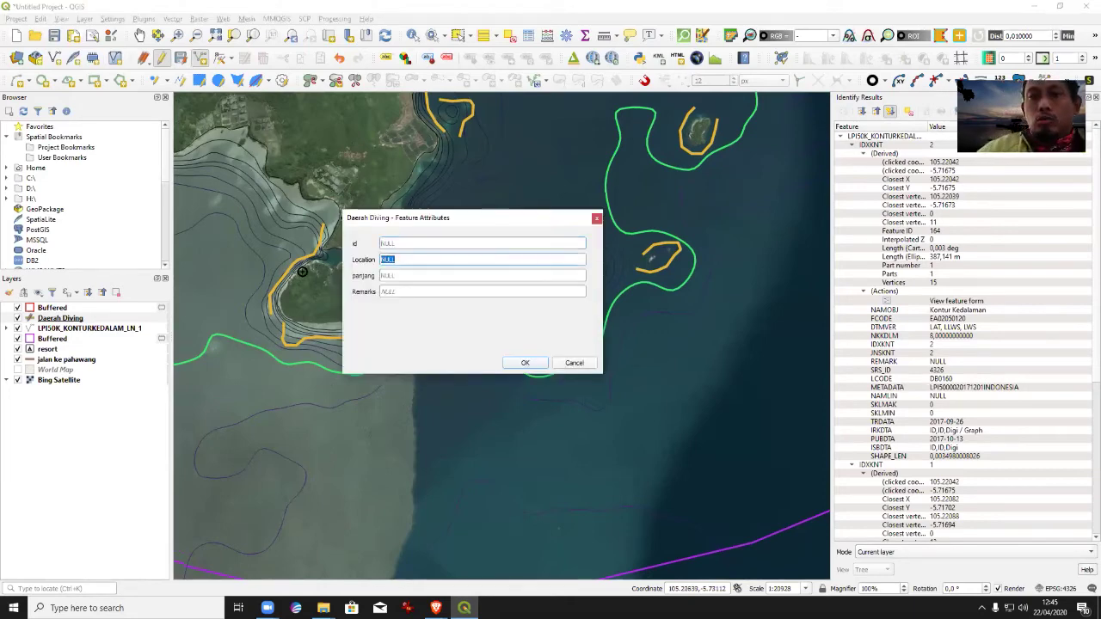
pyautogui.write('TanjungPutus')
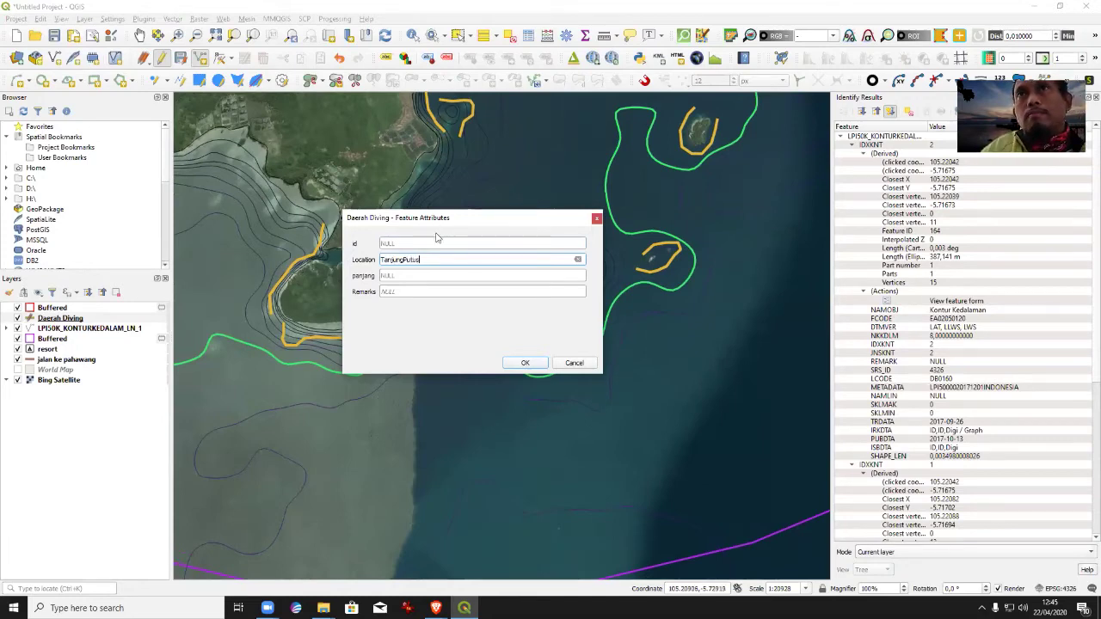
pyautogui.moveTo(443, 224); pyautogui.dragTo(454, 284)
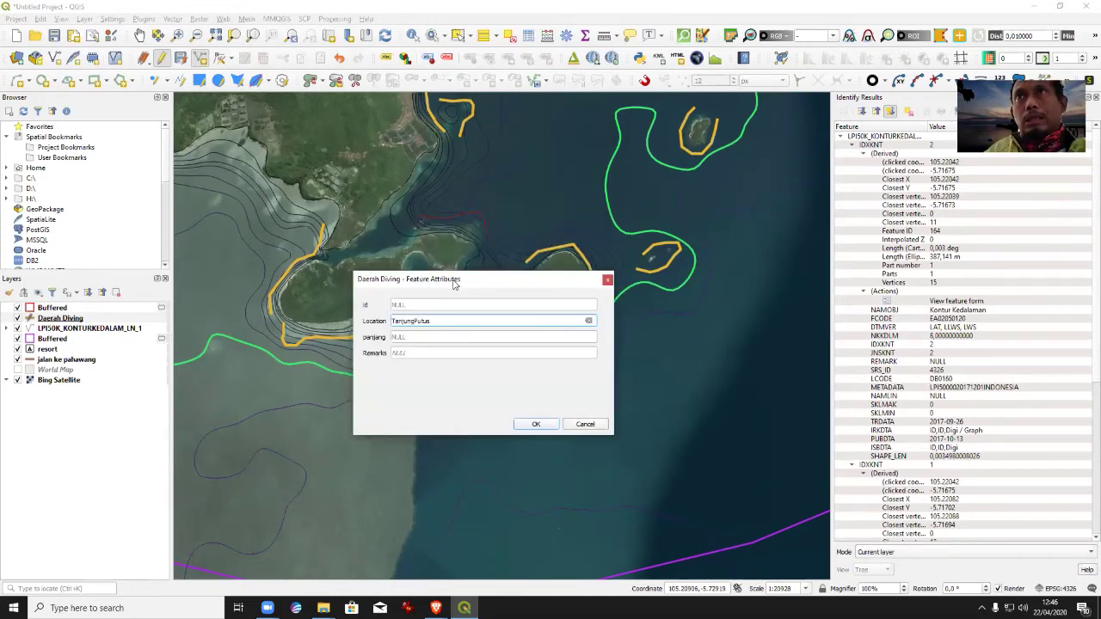
pyautogui.click(534, 423)
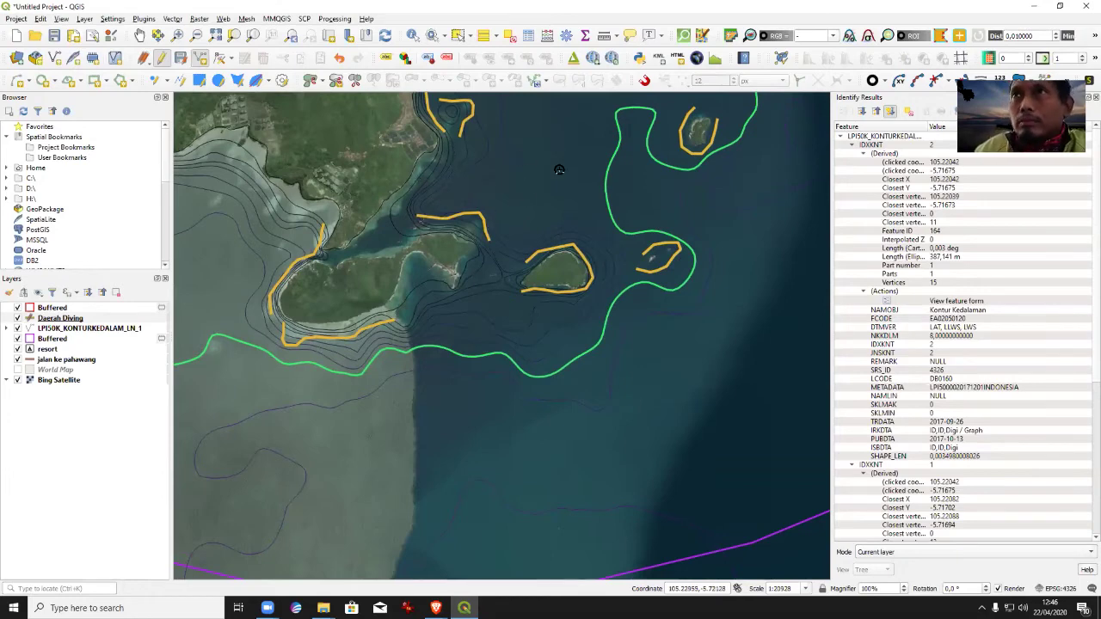
# Zoom out to the whole island group and shift the overview down and right.
pyautogui.click(196, 35)
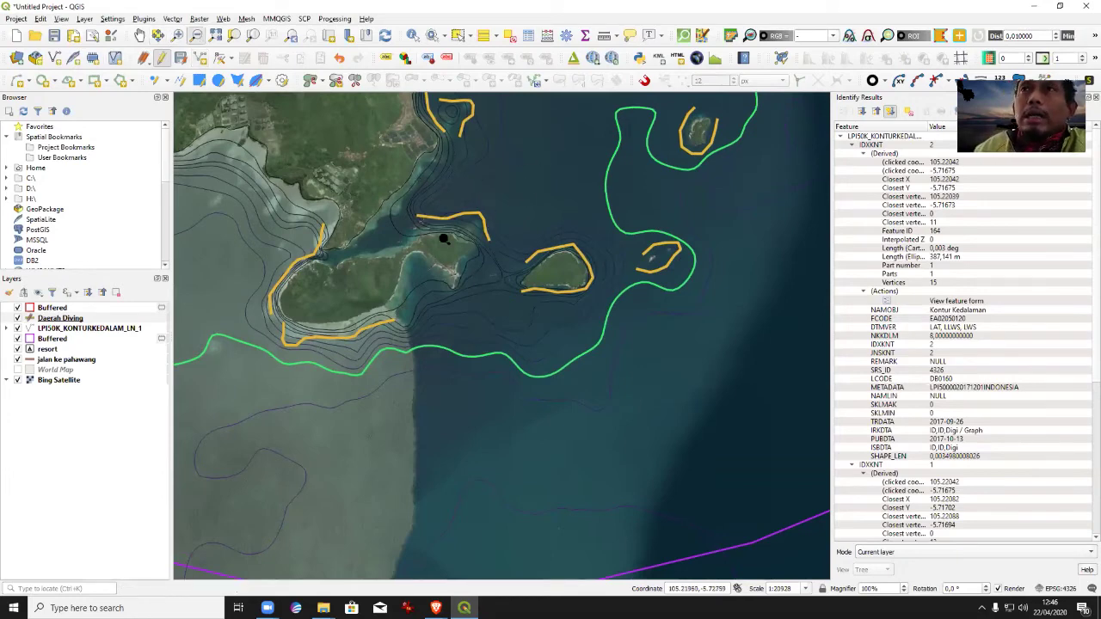
pyautogui.moveTo(481, 327); pyautogui.dragTo(494, 335)
pyautogui.click(511, 401)
pyautogui.click(608, 290)
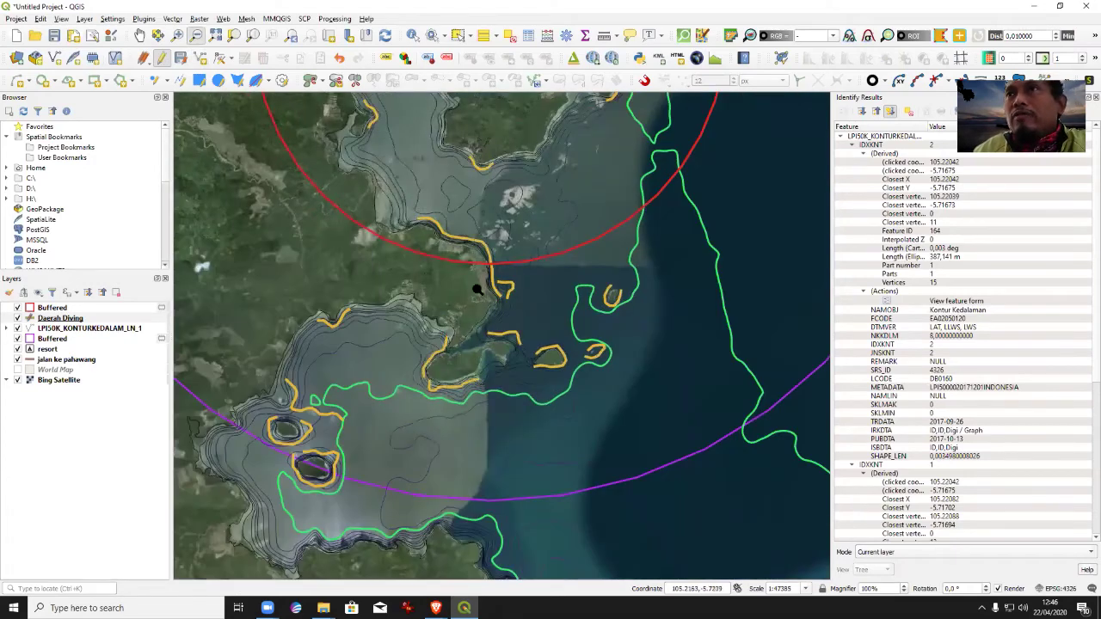
pyautogui.click(545, 411)
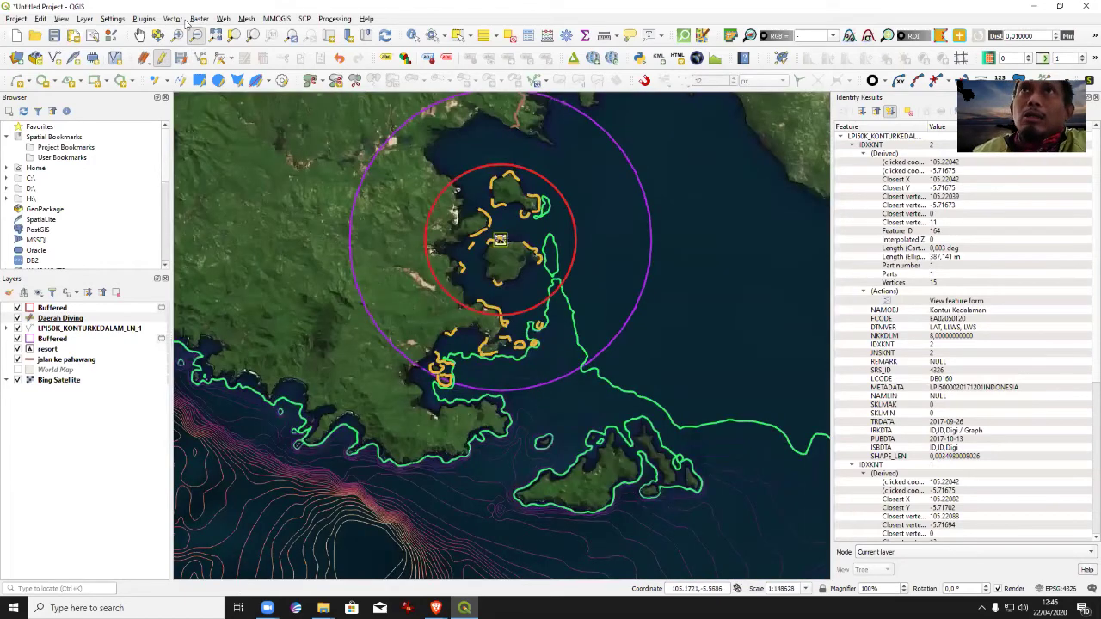
pyautogui.click(140, 36)
pyautogui.moveTo(524, 230); pyautogui.dragTo(555, 338)
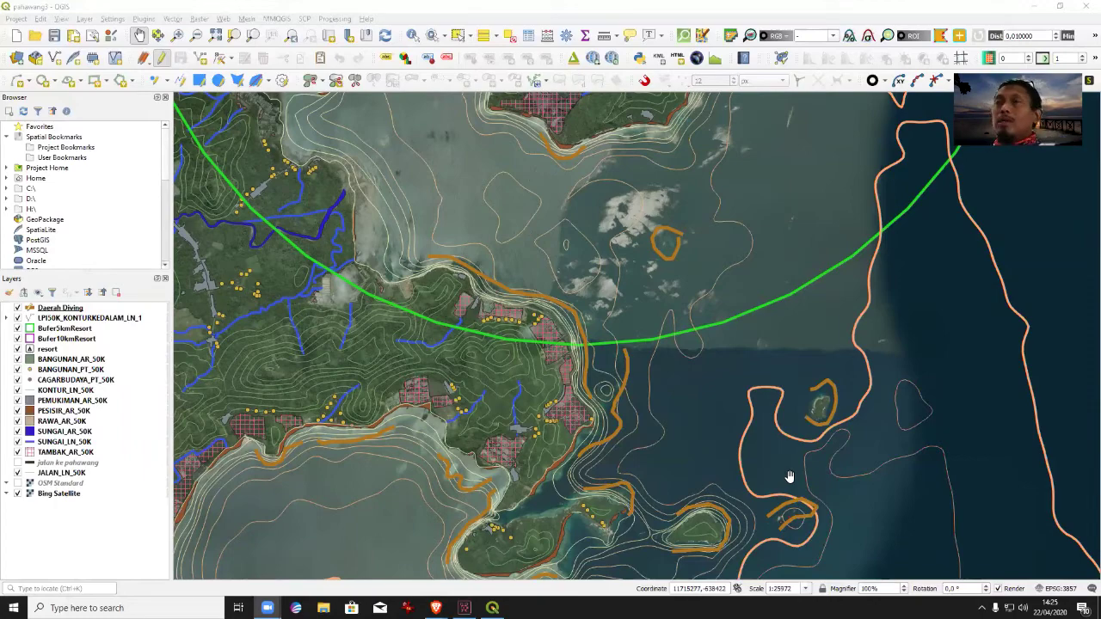
# Pan to the strait and zoom in on the island's eastern shore and its Daerah Diving line.
pyautogui.moveTo(513, 286); pyautogui.dragTo(565, 564)
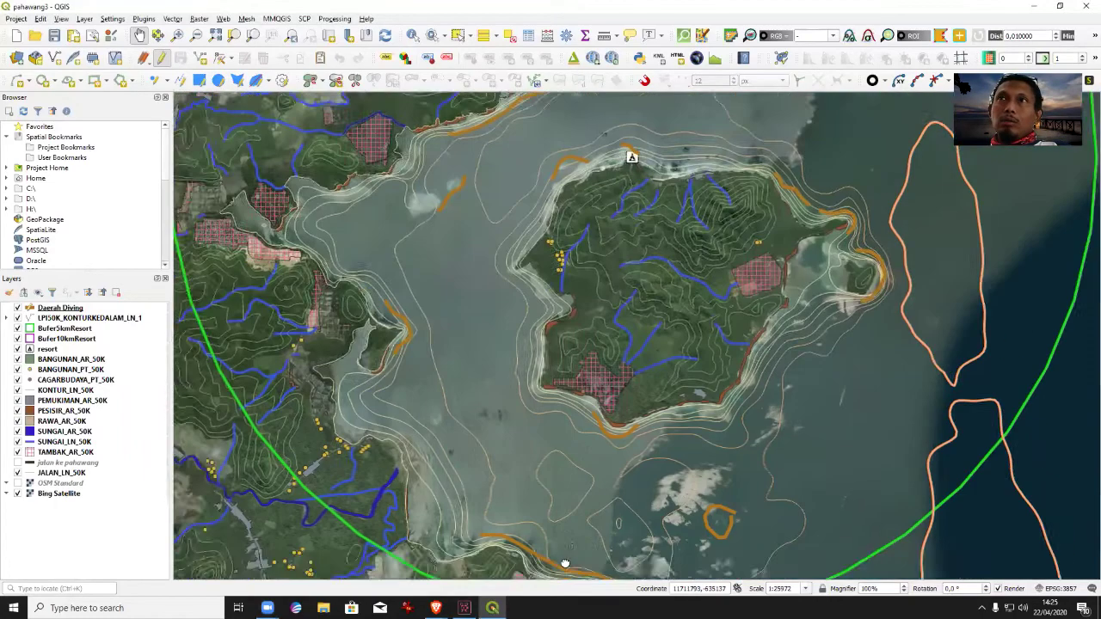
pyautogui.moveTo(642, 472); pyautogui.dragTo(617, 465)
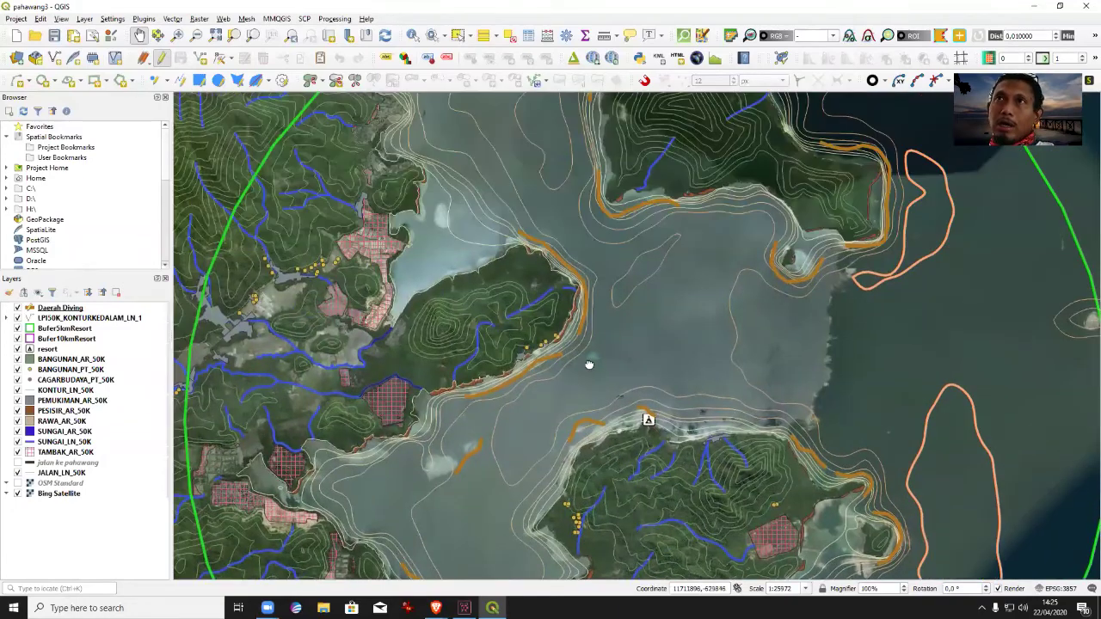
pyautogui.moveTo(580, 323); pyautogui.dragTo(633, 467)
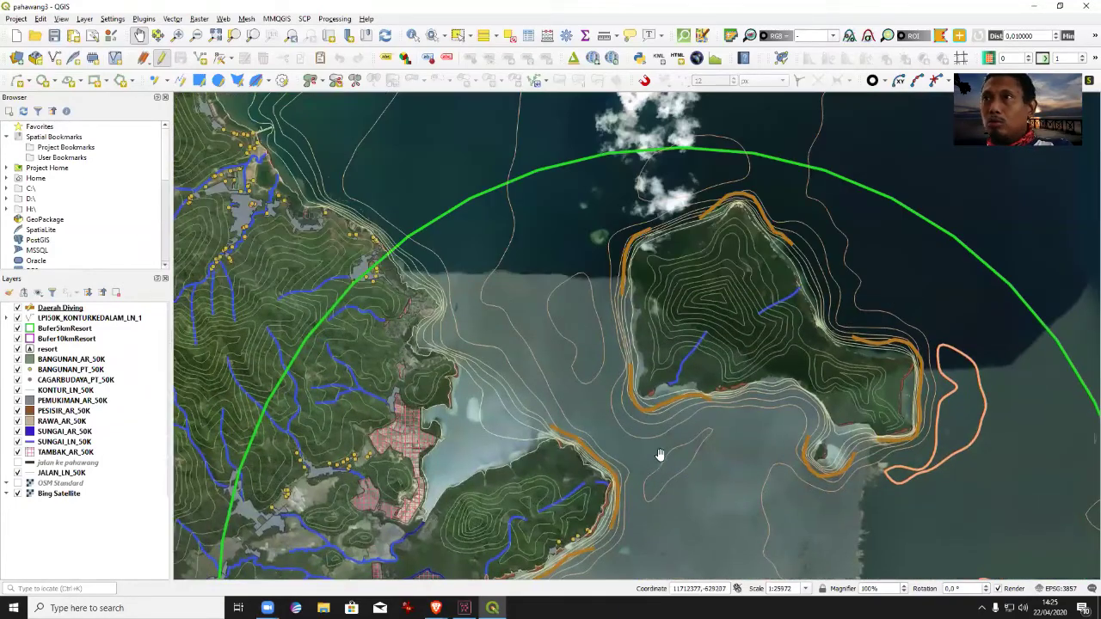
pyautogui.moveTo(682, 470); pyautogui.dragTo(644, 335)
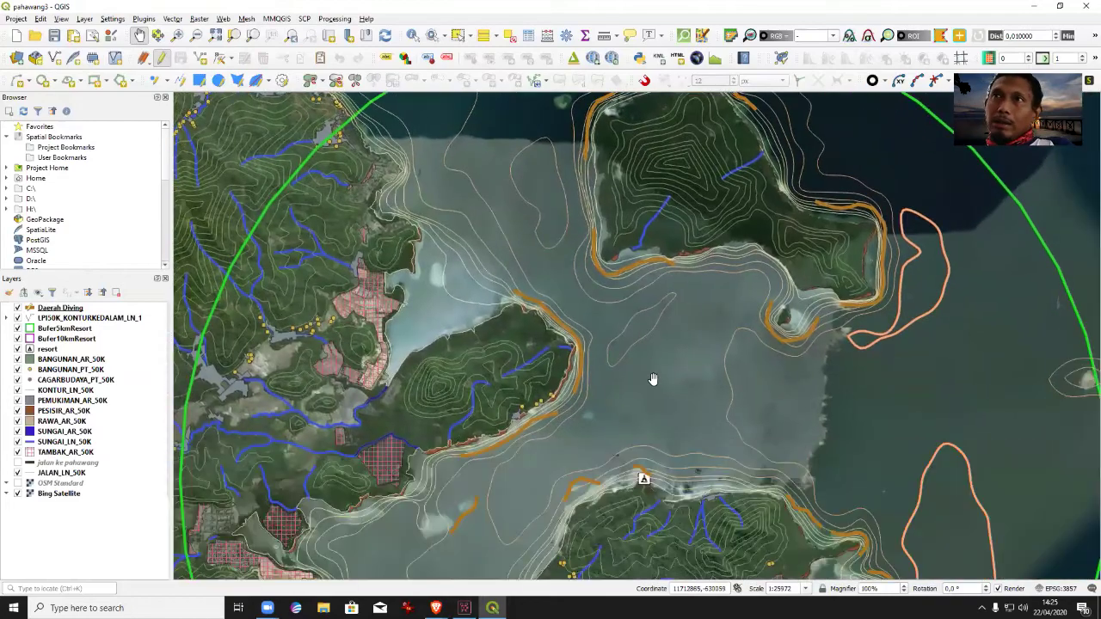
pyautogui.moveTo(618, 387); pyautogui.dragTo(626, 420)
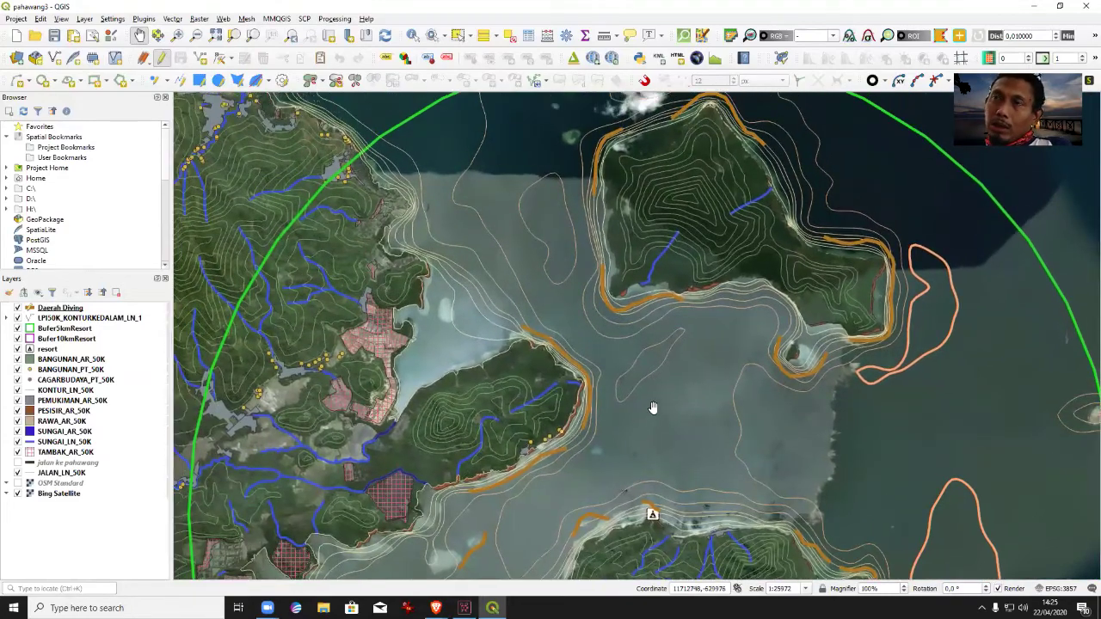
pyautogui.click(177, 36)
pyautogui.moveTo(475, 289); pyautogui.dragTo(731, 499)
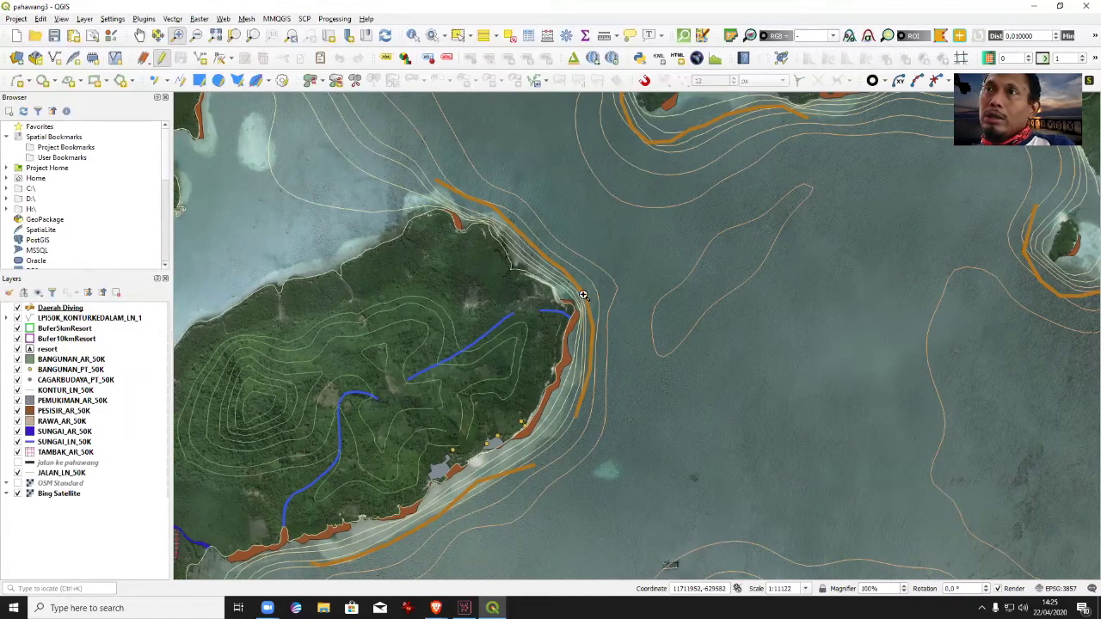
pyautogui.click(139, 35)
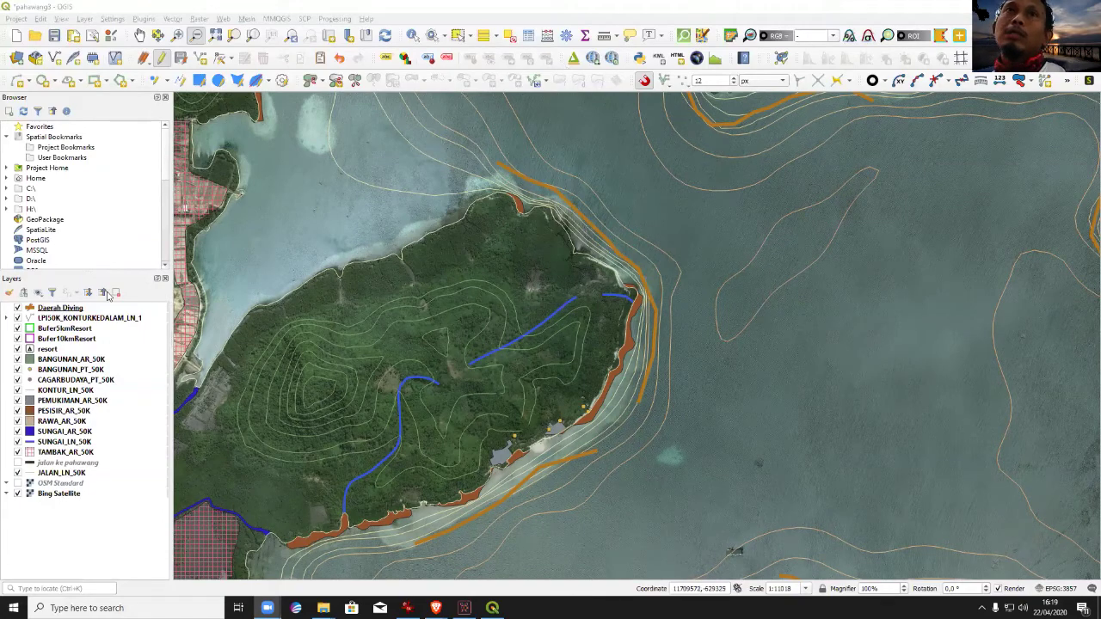
# Split the Daerah Diving coastal line near the island's northern coast.
pyautogui.click(74, 308)
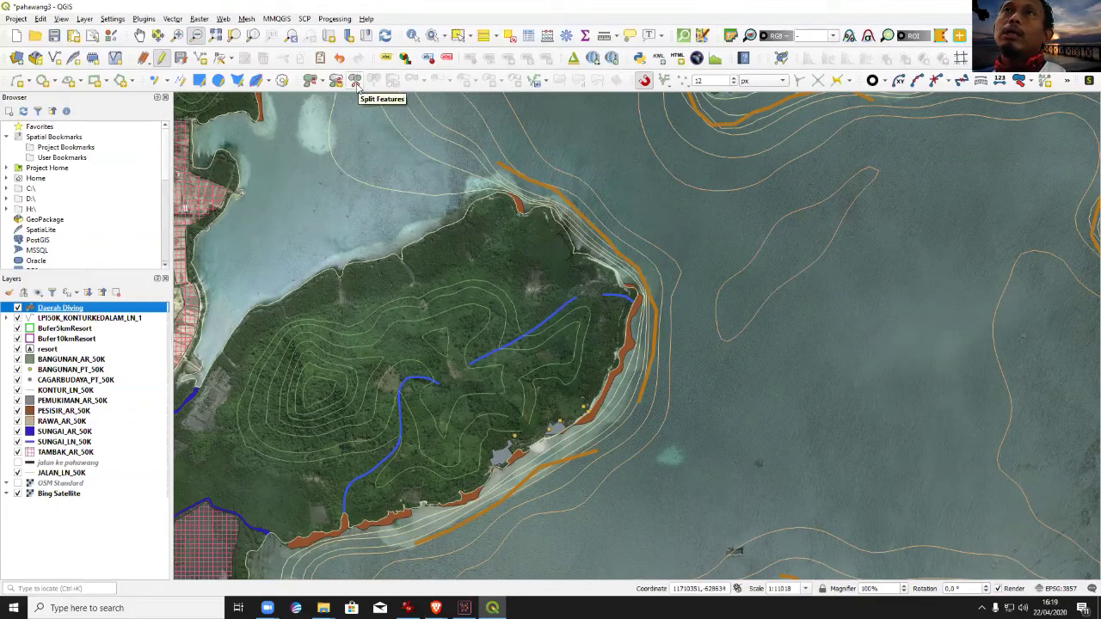
pyautogui.click(355, 82)
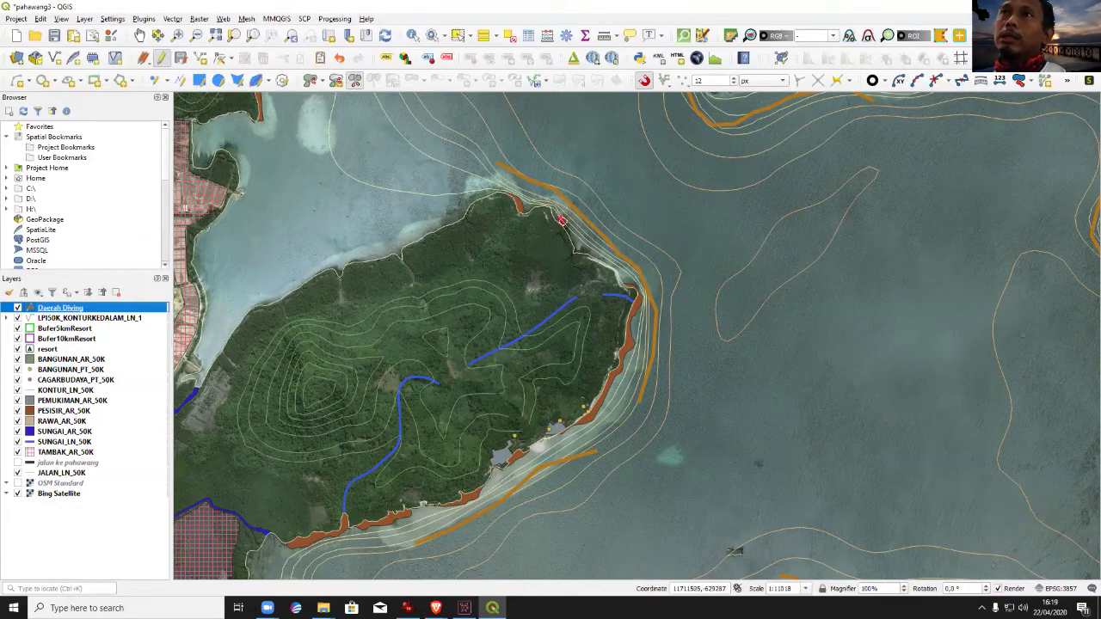
pyautogui.click(560, 207)
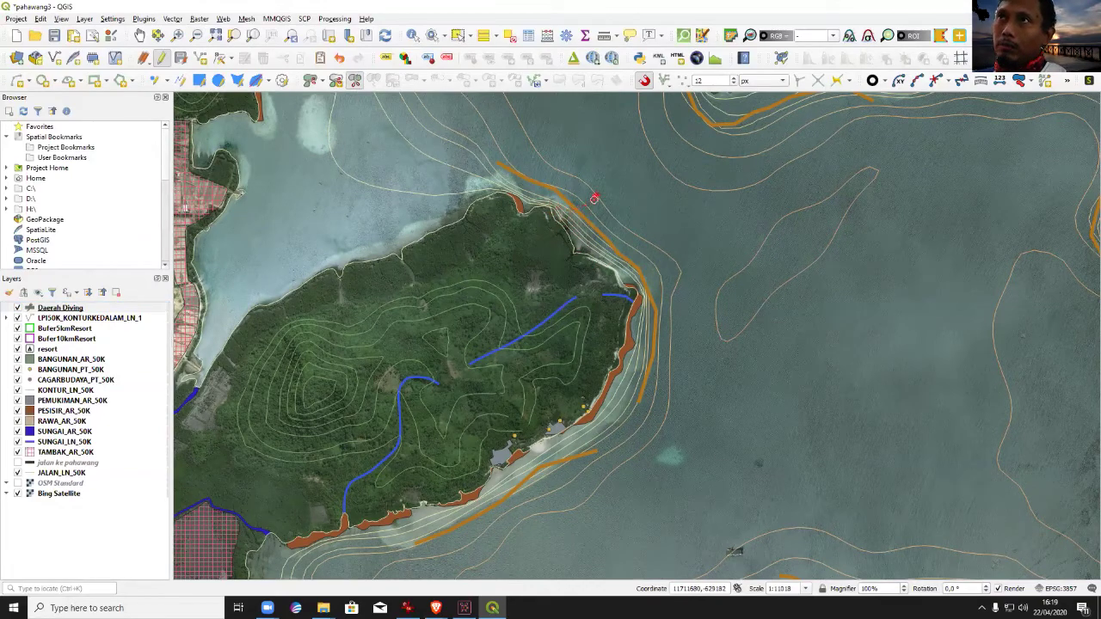
pyautogui.click(593, 199)
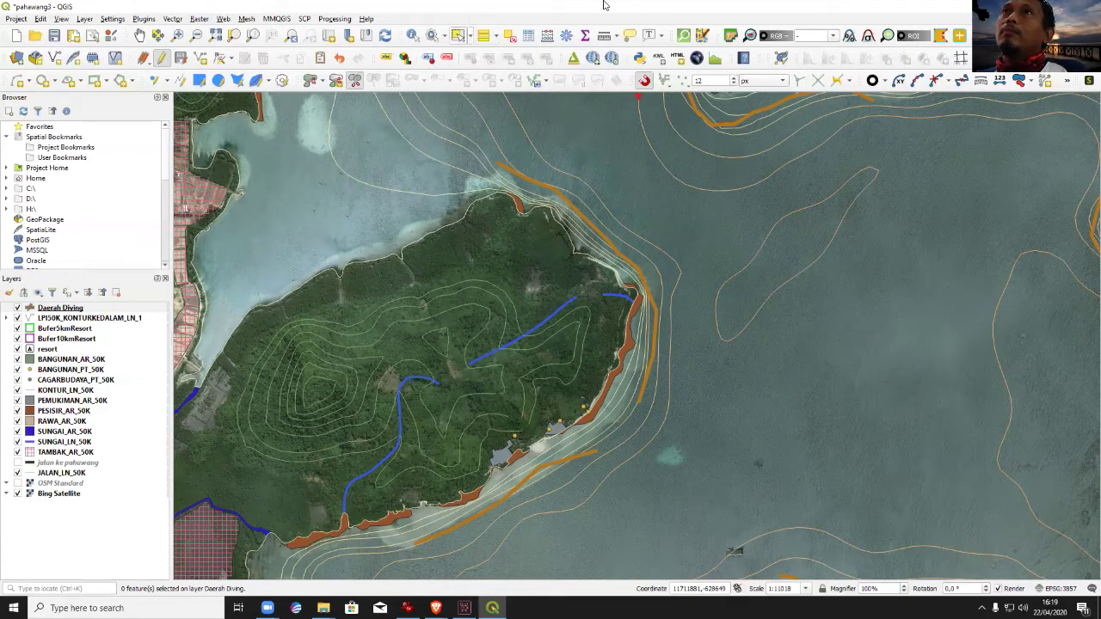
# Delete the eastern shoreline piece of the split line.
pyautogui.click(558, 198)
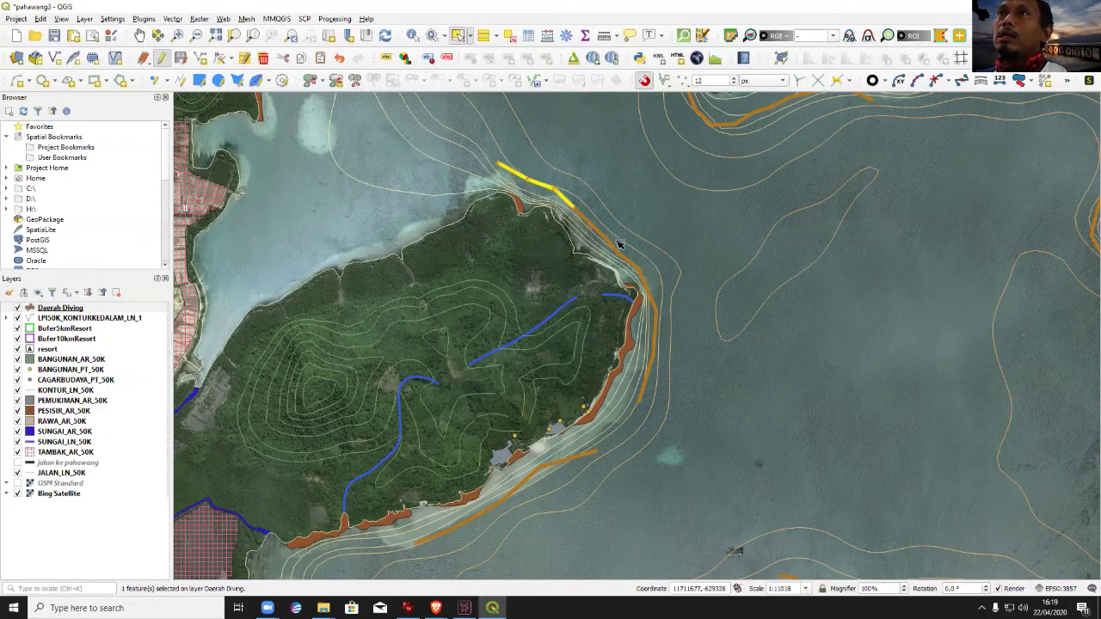
pyautogui.click(671, 328)
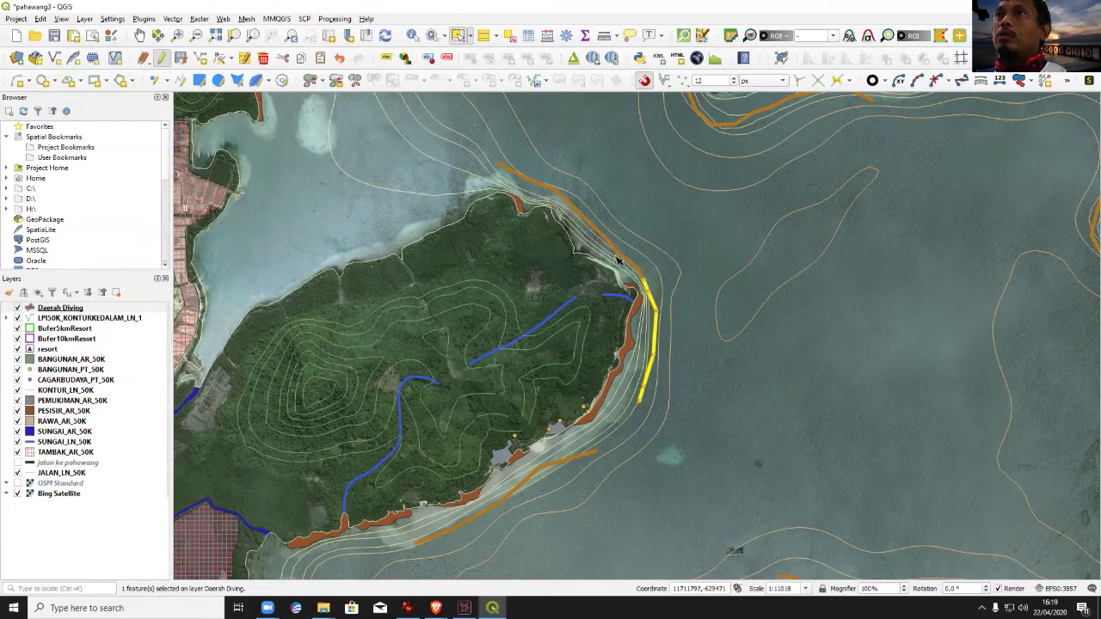
pyautogui.press('Delete')
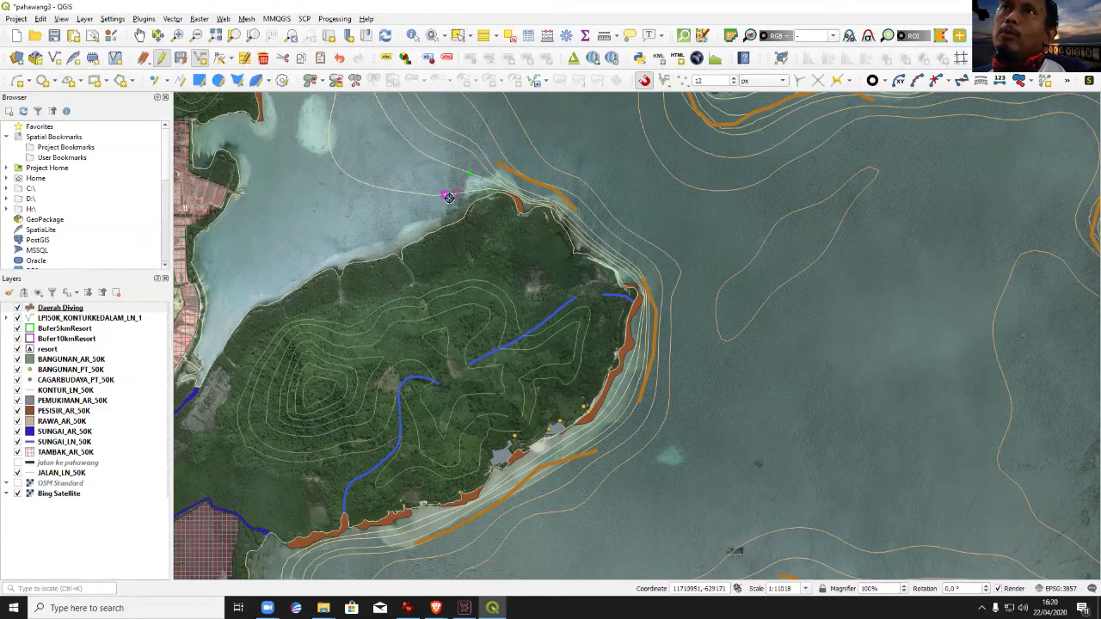
# Finish the new line around the northern tip with empty attributes and view its vertices.
pyautogui.rightClick(448, 196)
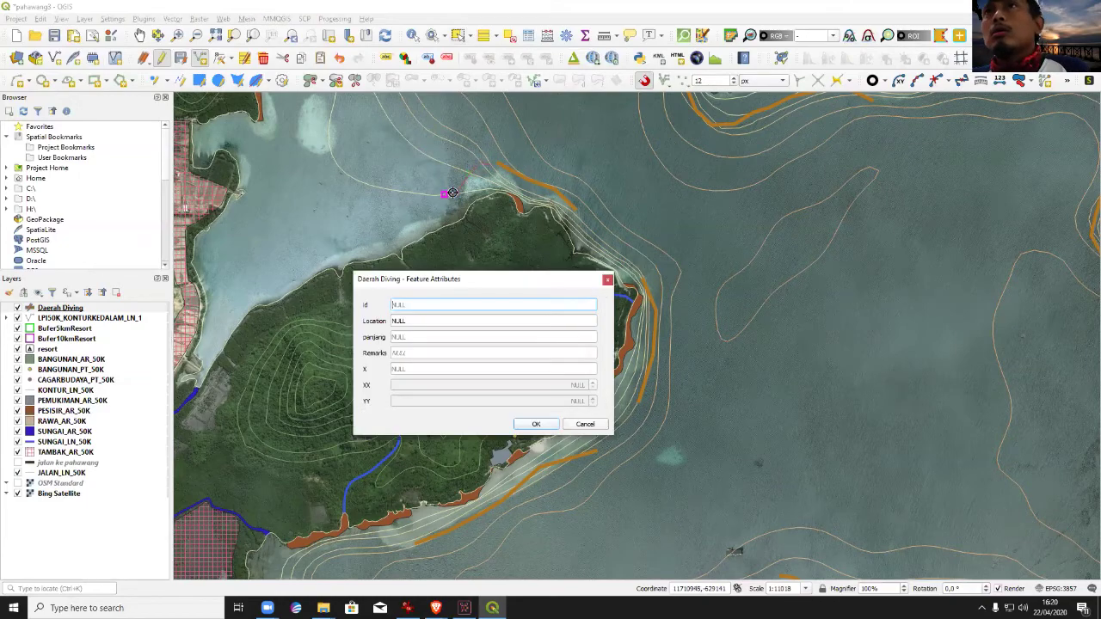
pyautogui.click(534, 424)
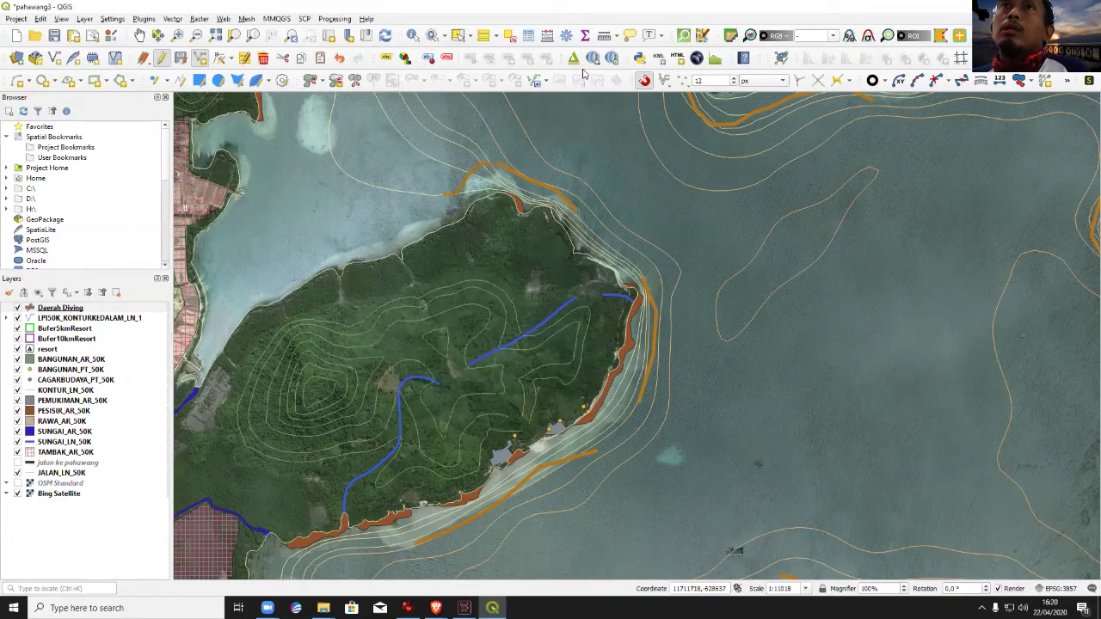
pyautogui.click(230, 57)
pyautogui.click(258, 73)
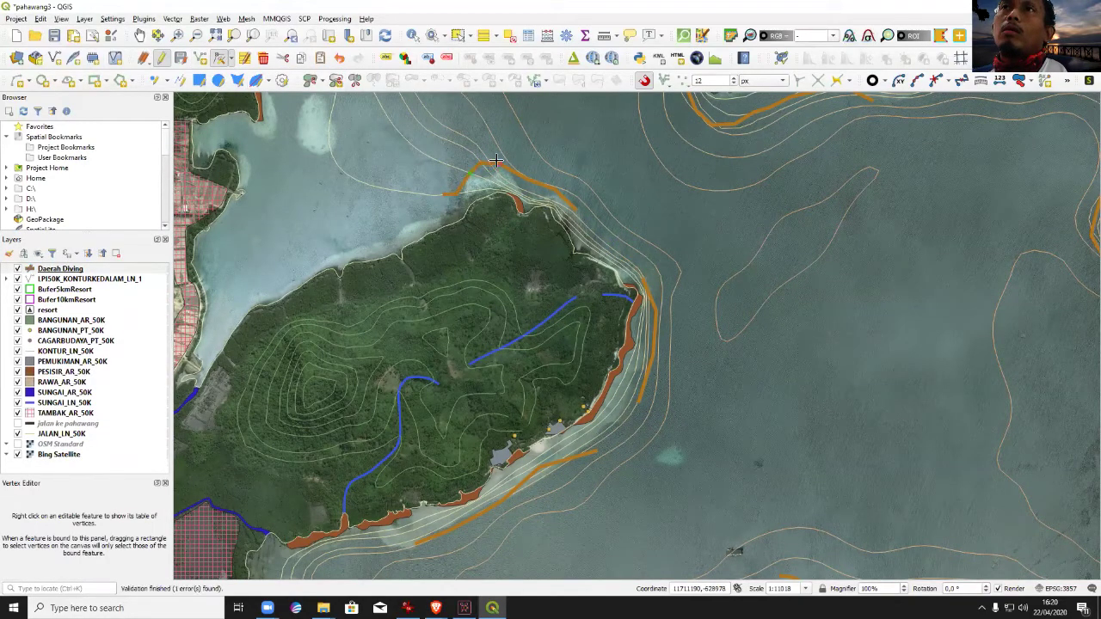
pyautogui.rightClick(495, 160)
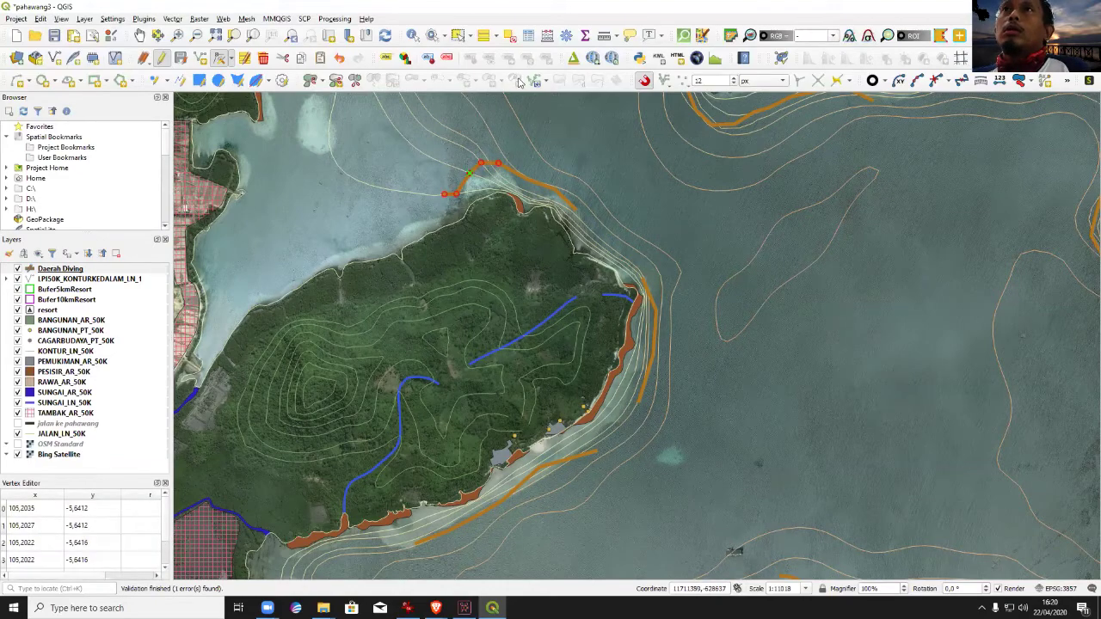
# Zoom out and pan to another stretch of coast.
pyautogui.hotkey('ctrl', '-')
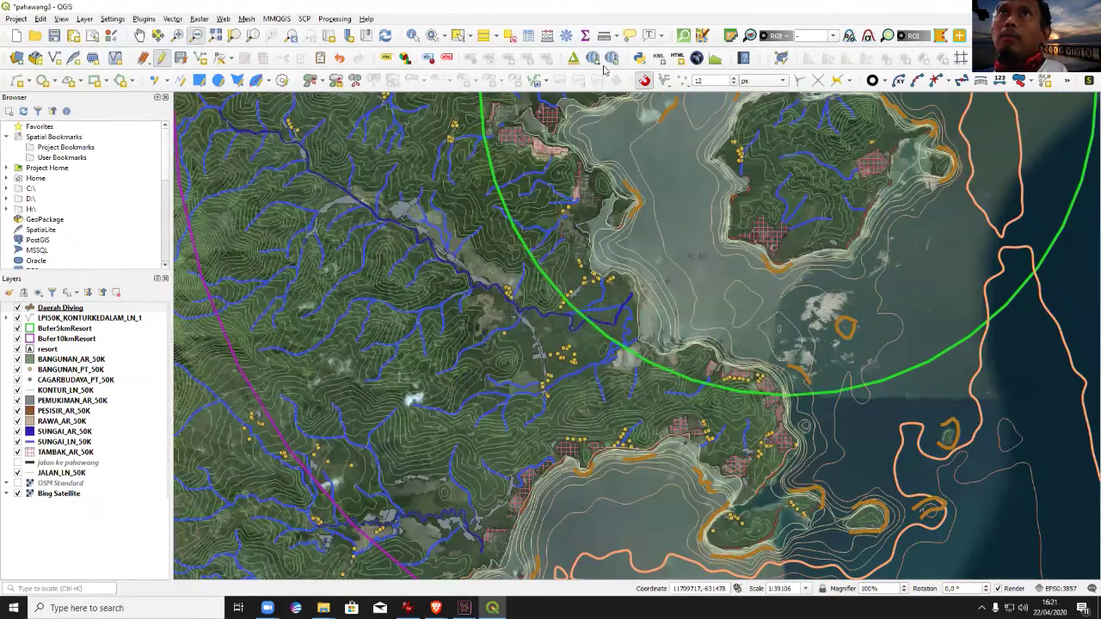
pyautogui.click(139, 35)
pyautogui.moveTo(863, 484); pyautogui.dragTo(738, 341)
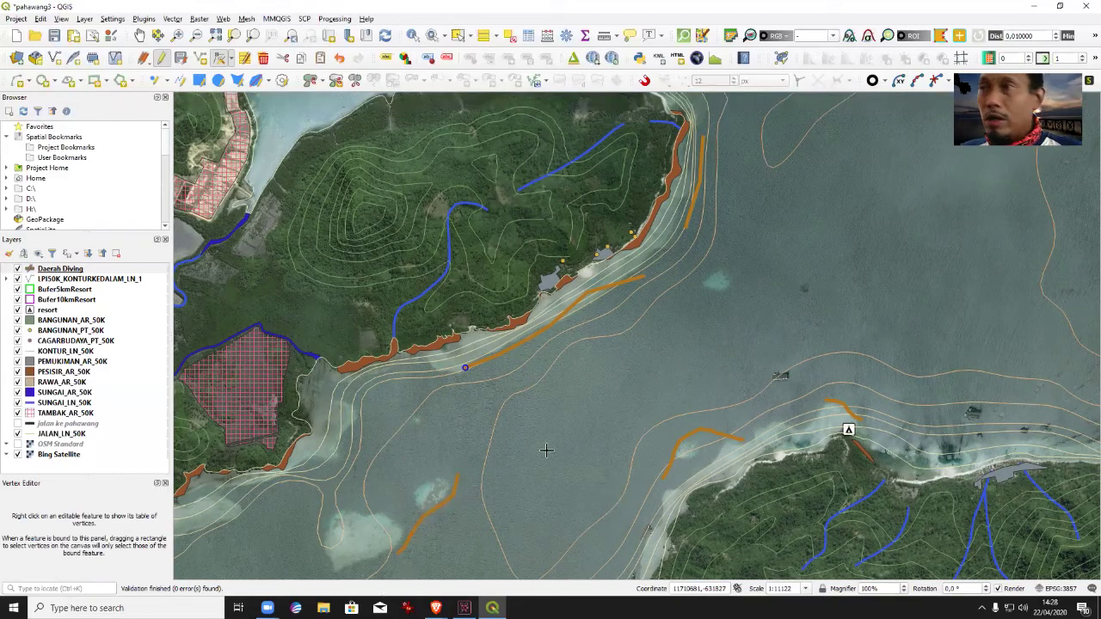
# Pan along the coast past the bay and headland to where the green buffer line meets the sea.
pyautogui.click(139, 36)
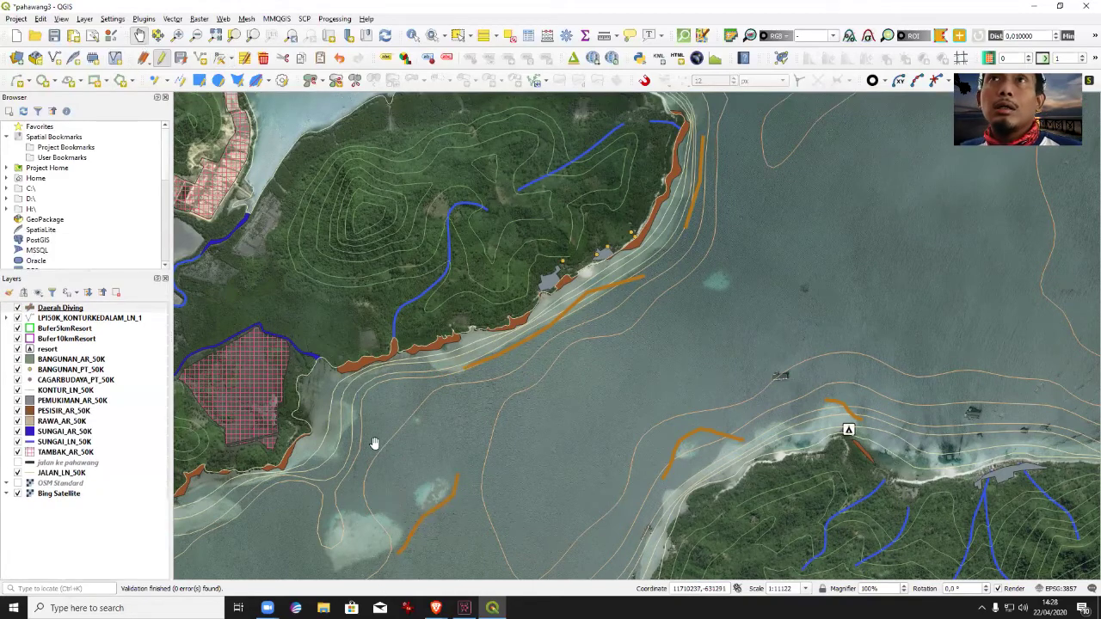
pyautogui.moveTo(373, 445); pyautogui.dragTo(629, 172)
pyautogui.moveTo(474, 226); pyautogui.dragTo(602, 328)
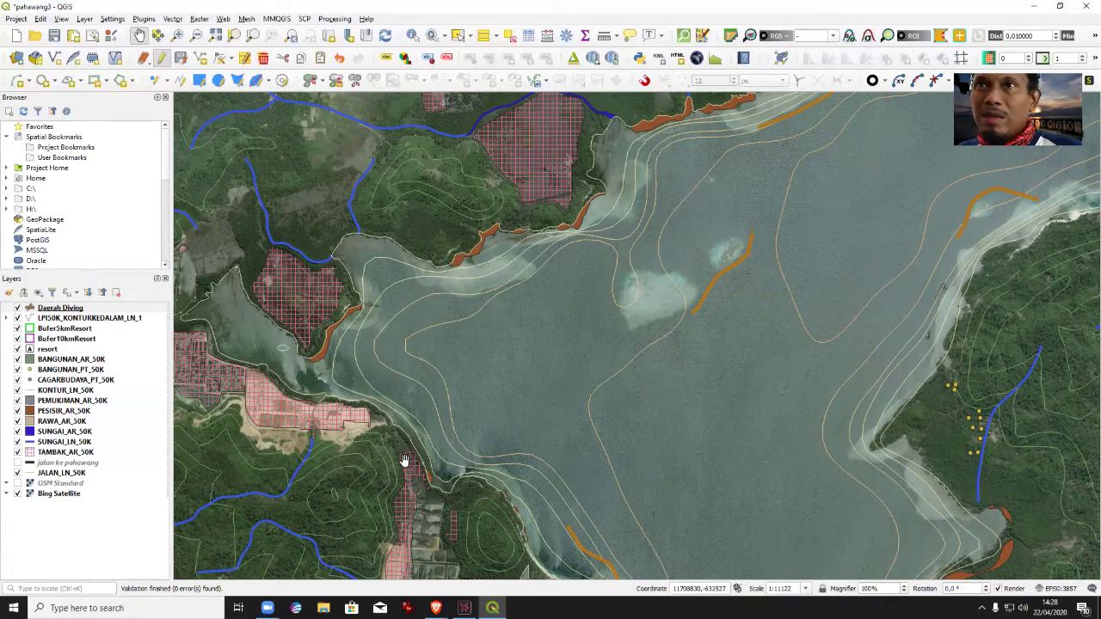
pyautogui.moveTo(545, 433); pyautogui.dragTo(351, 242)
pyautogui.moveTo(389, 402); pyautogui.dragTo(499, 338)
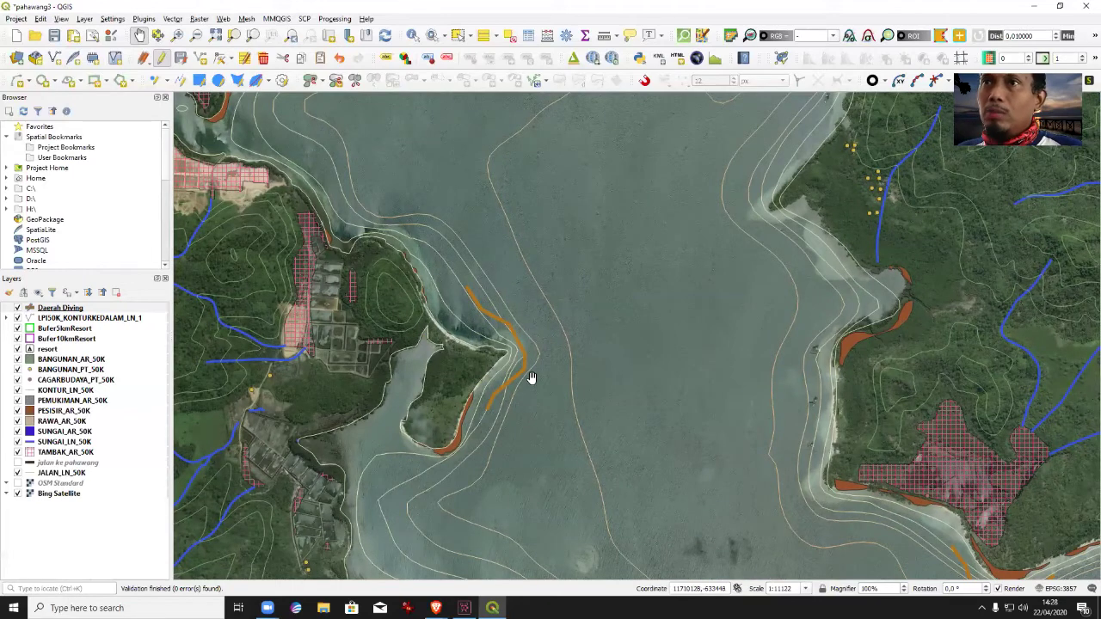
pyautogui.moveTo(446, 388); pyautogui.dragTo(423, 281)
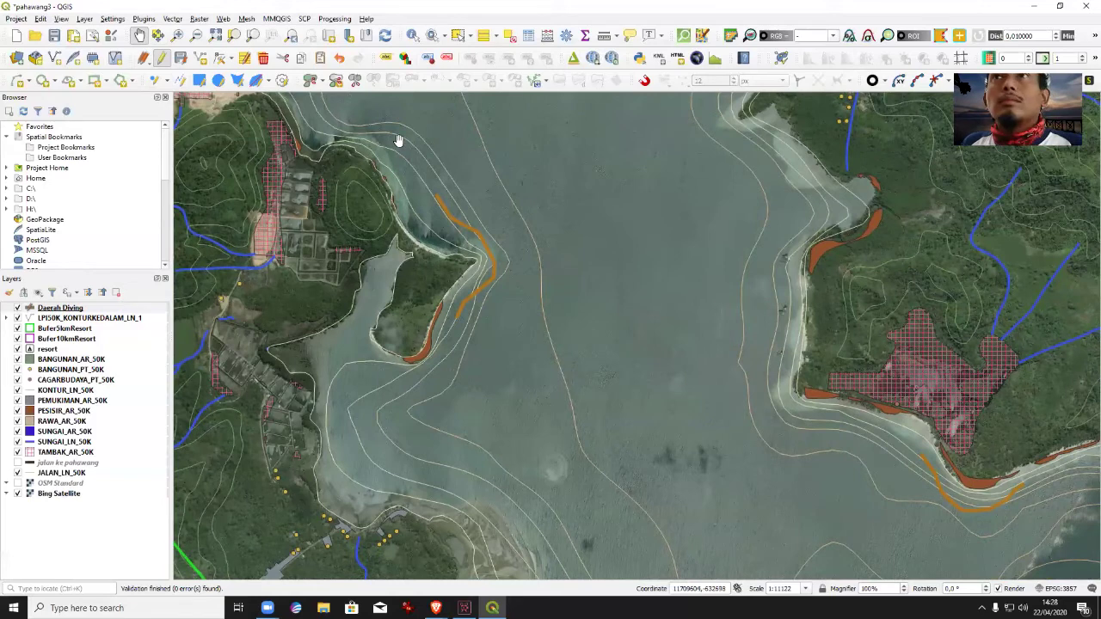
pyautogui.click(229, 58)
pyautogui.click(256, 86)
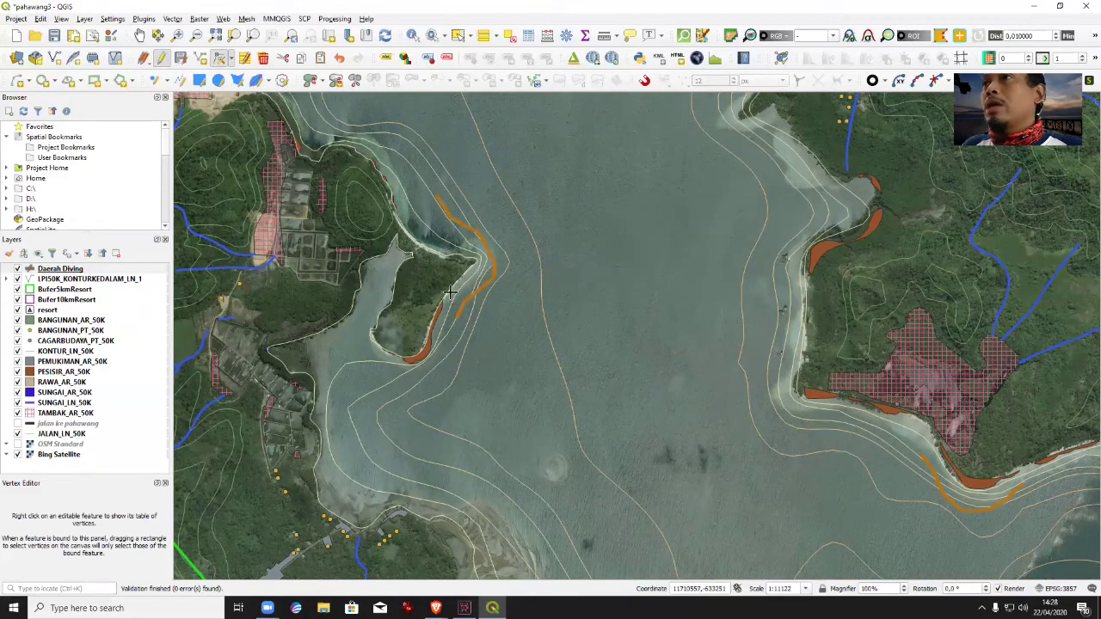
pyautogui.click(140, 35)
pyautogui.moveTo(574, 183)
pyautogui.mouseDown()
pyautogui.moveTo(419, 380)
pyautogui.moveTo(487, 285)
pyautogui.mouseUp()
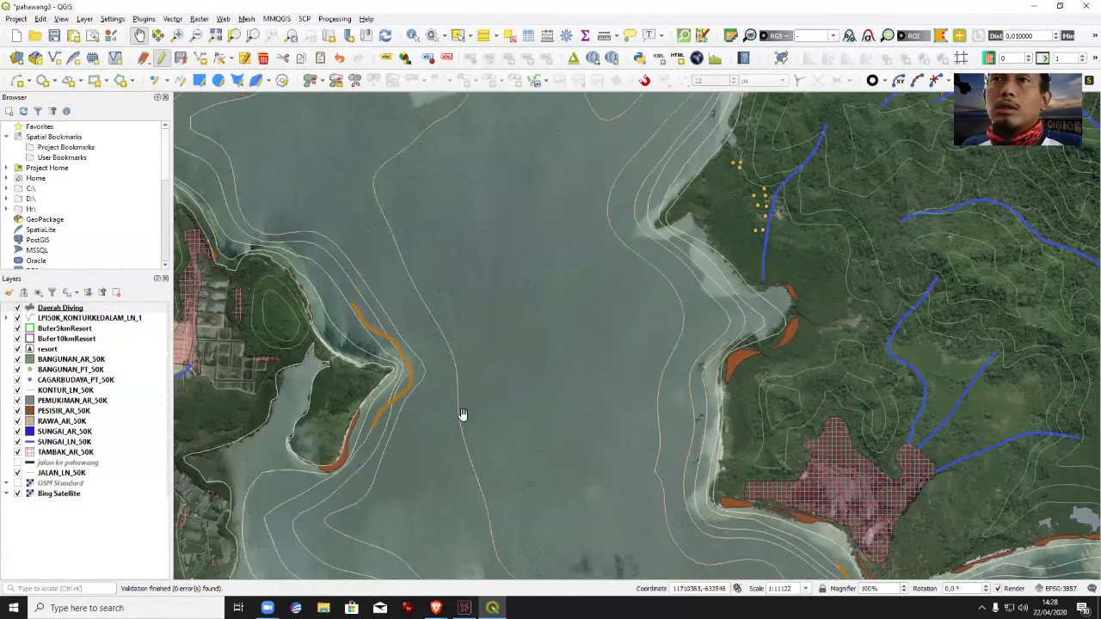
pyautogui.moveTo(462, 414); pyautogui.dragTo(651, 8)
pyautogui.moveTo(651, 270); pyautogui.dragTo(570, 312)
pyautogui.moveTo(627, 472); pyautogui.dragTo(592, 298)
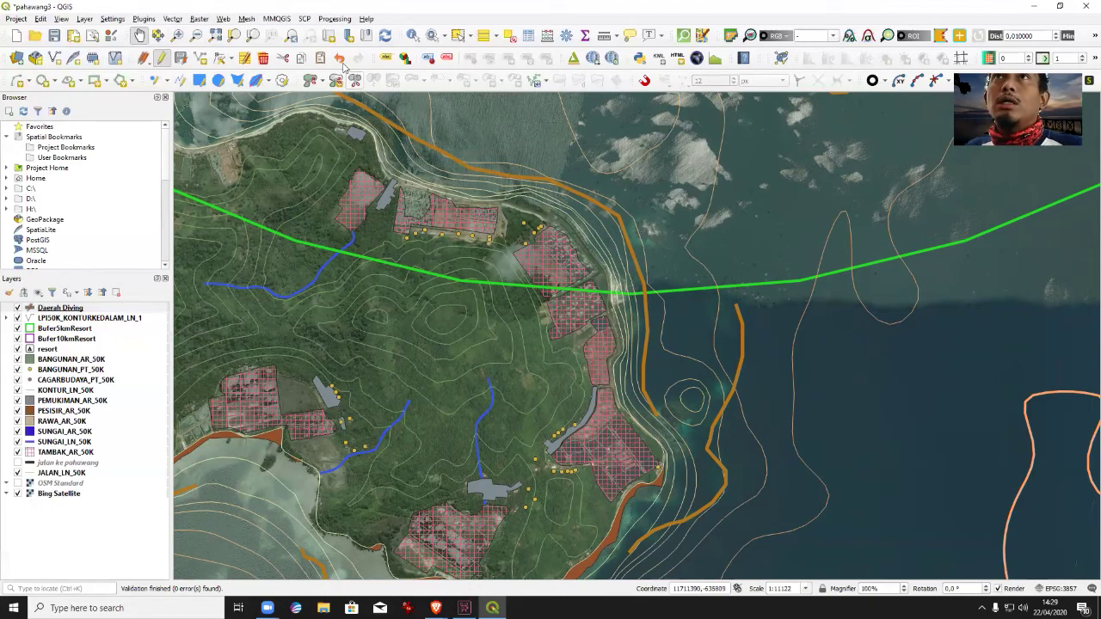
# Delete the long orange Daerah Diving line along this coast.
pyautogui.click(457, 35)
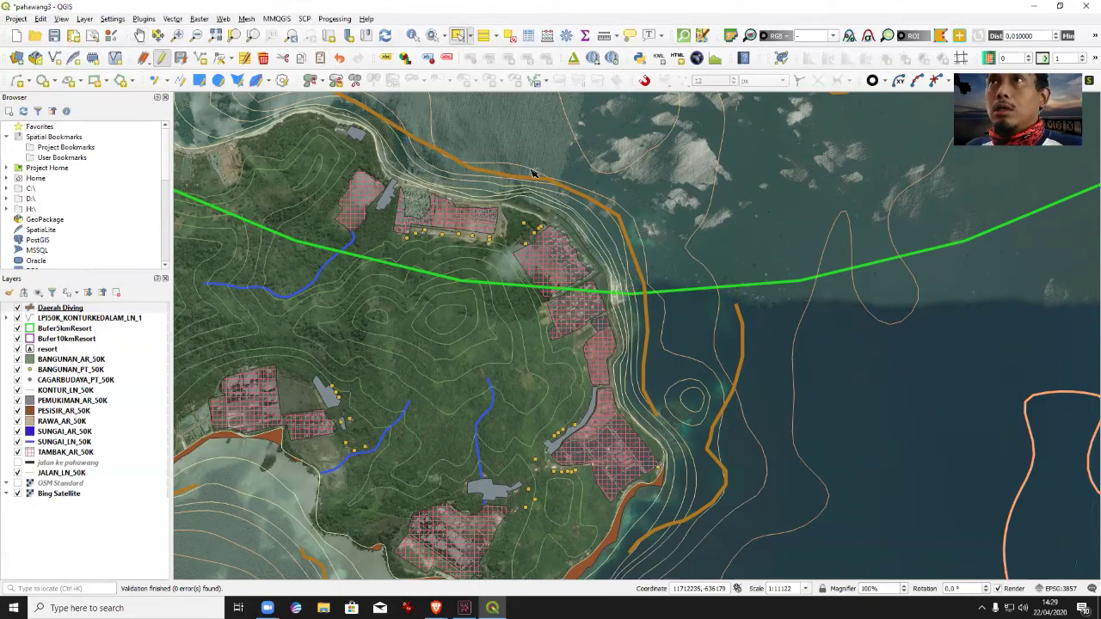
pyautogui.click(541, 186)
pyautogui.press('Delete')
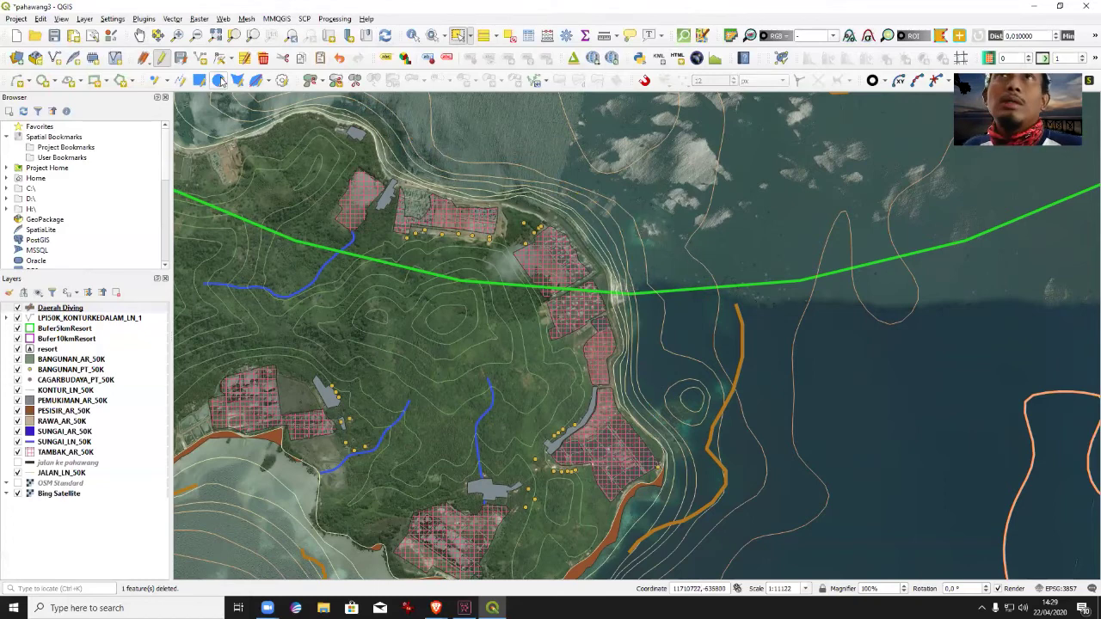
# Draw a short new offshore line and fill in its Location.
pyautogui.click(200, 57)
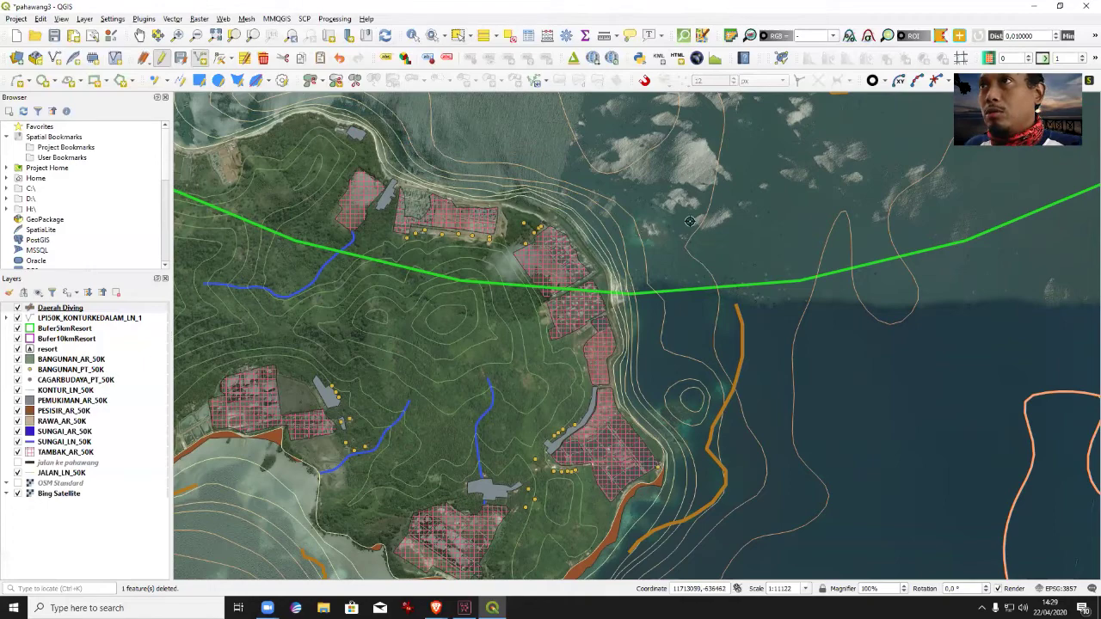
pyautogui.rightClick(632, 187)
pyautogui.press('Tab')
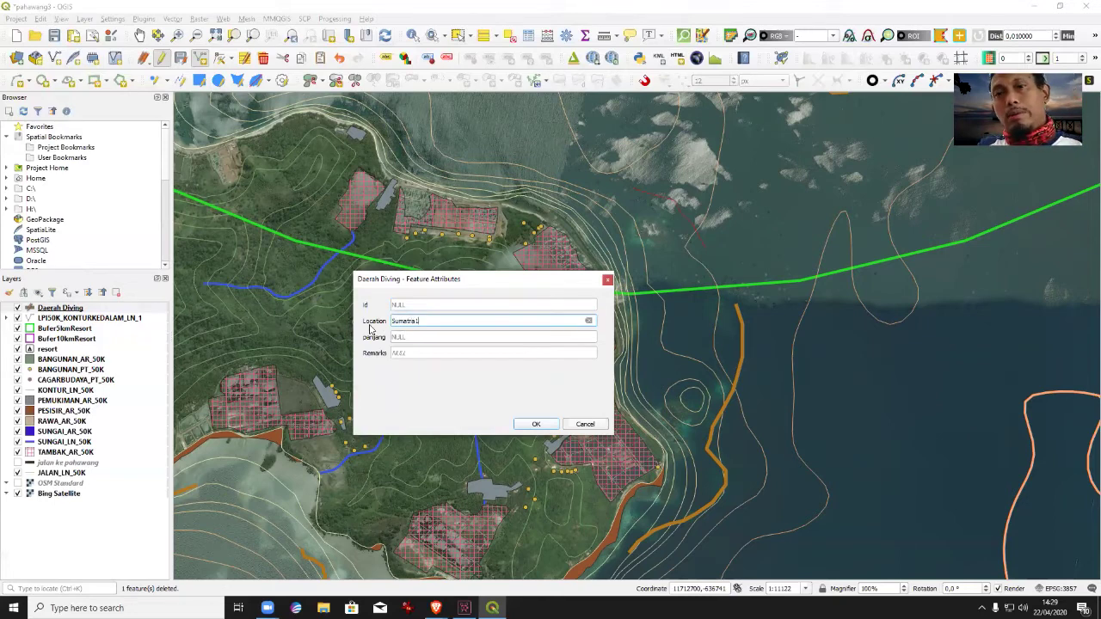
pyautogui.press('Return')
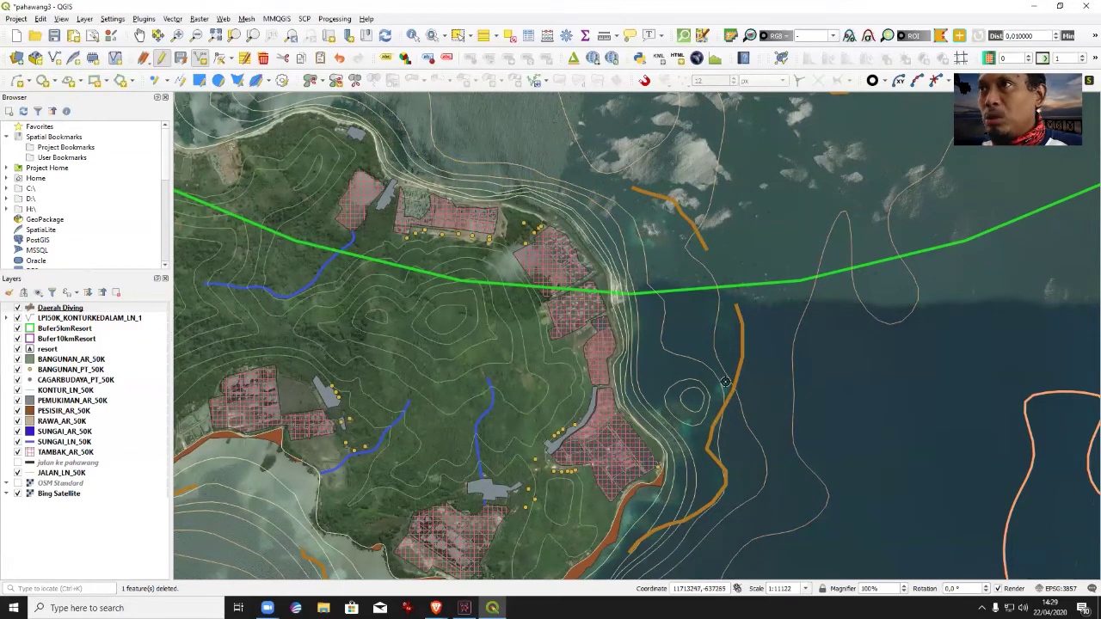
# Trim the yellow offshore line's eastern end by moving and deleting its end vertices.
pyautogui.click(457, 35)
pyautogui.moveTo(688, 470); pyautogui.dragTo(774, 525)
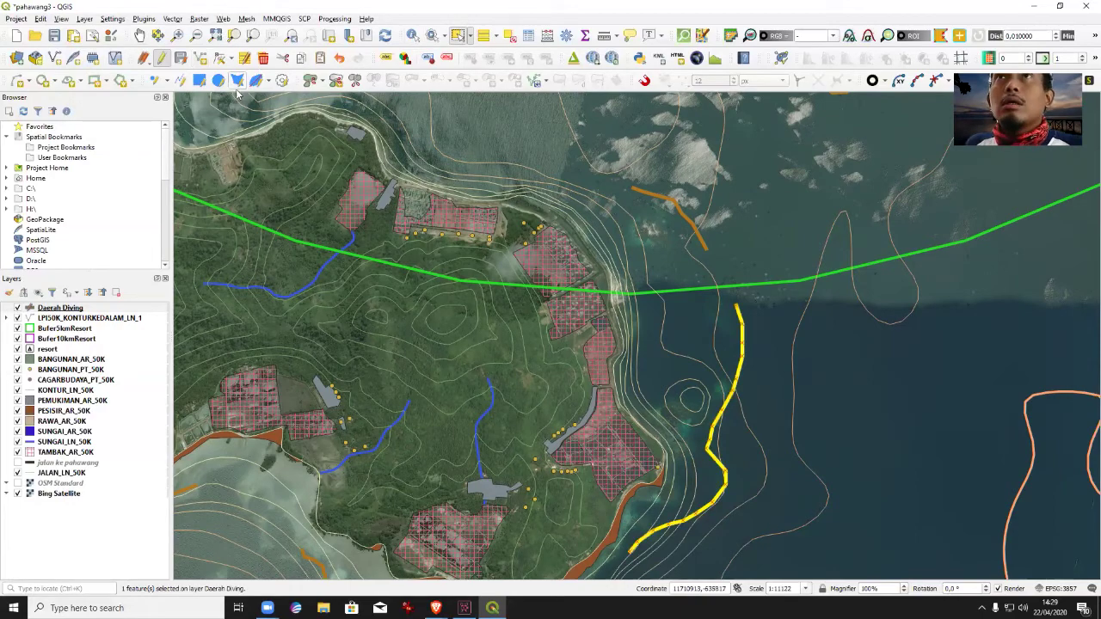
pyautogui.click(229, 60)
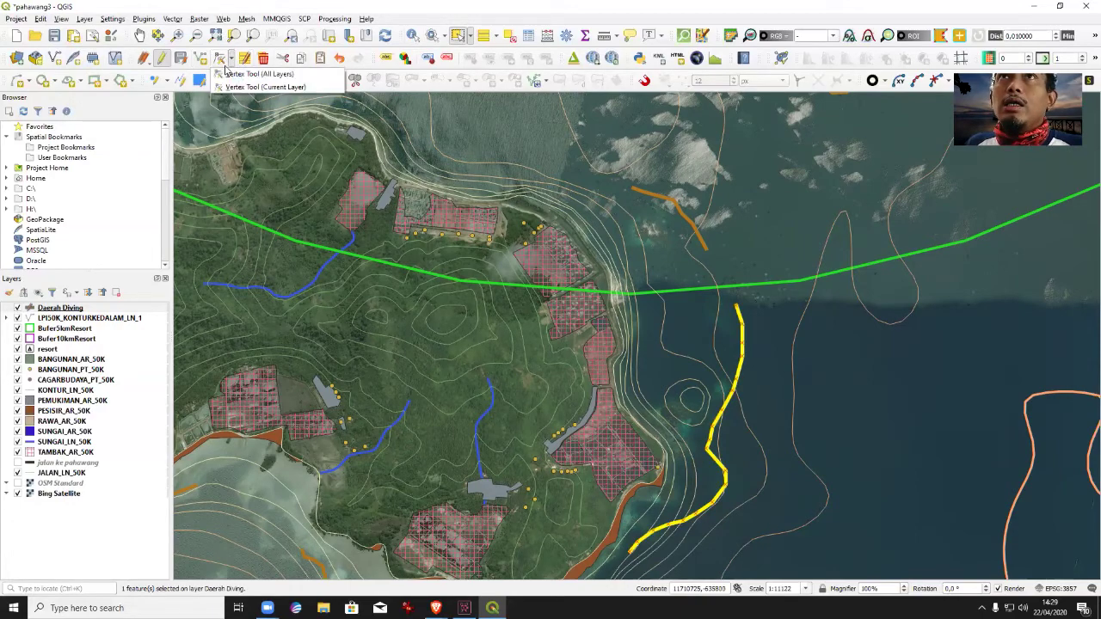
pyautogui.click(258, 86)
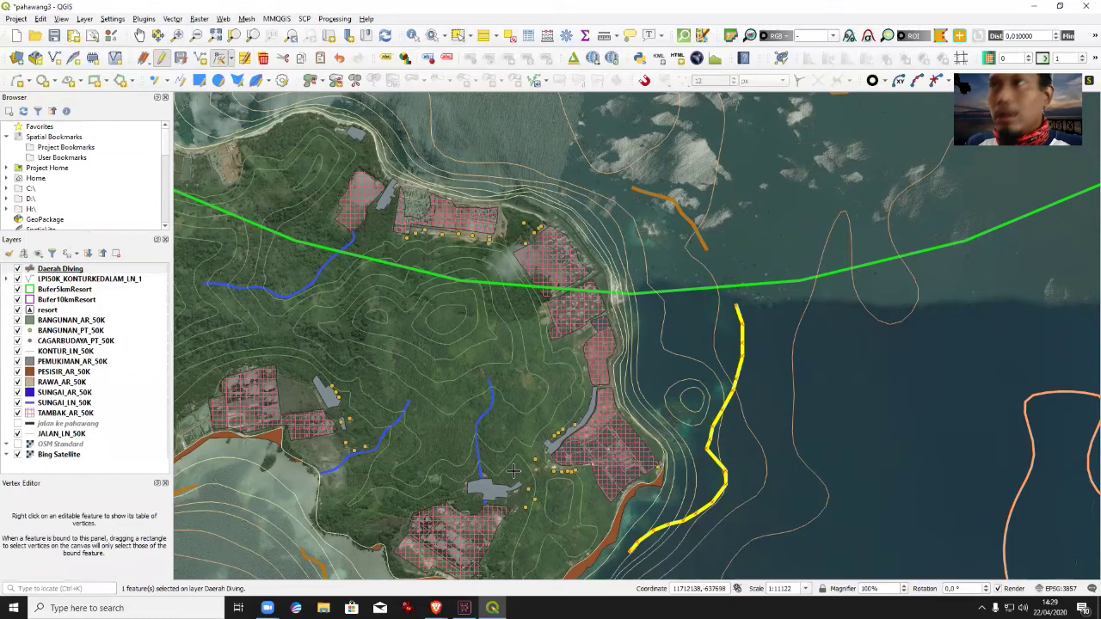
pyautogui.click(632, 544)
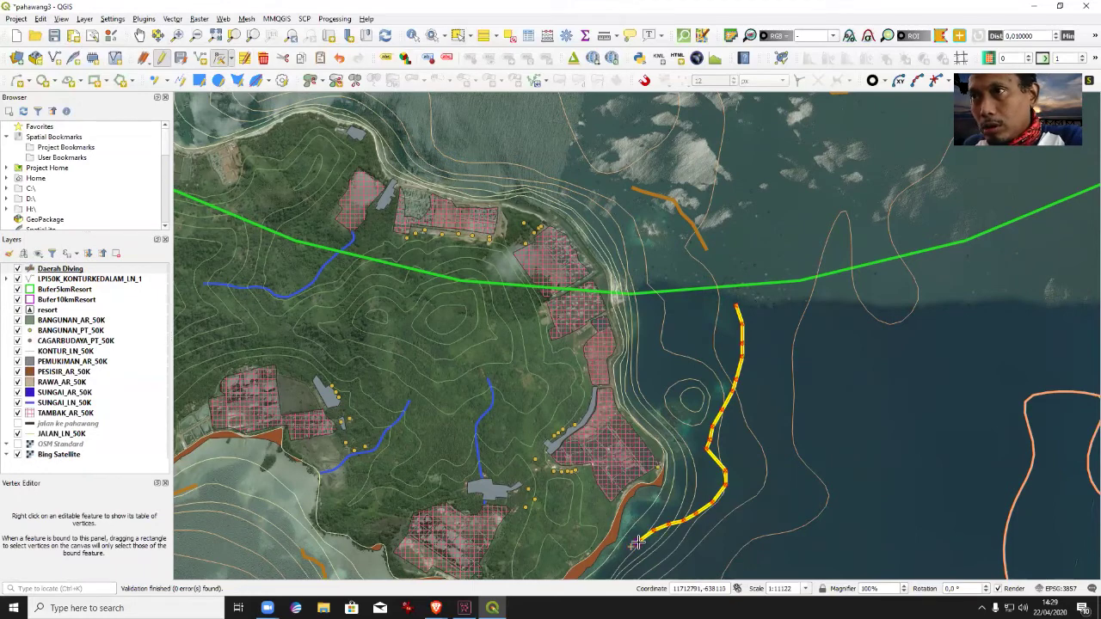
pyautogui.click(659, 524)
pyautogui.click(660, 524)
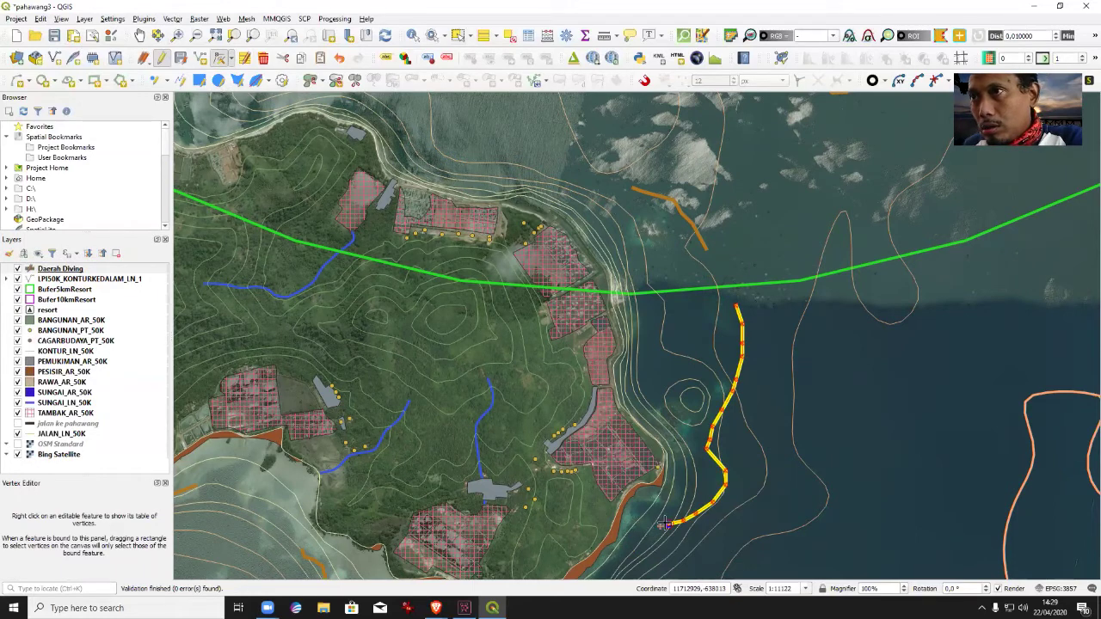
pyautogui.click(694, 514)
pyautogui.click(693, 514)
pyautogui.click(727, 468)
pyautogui.press('Delete')
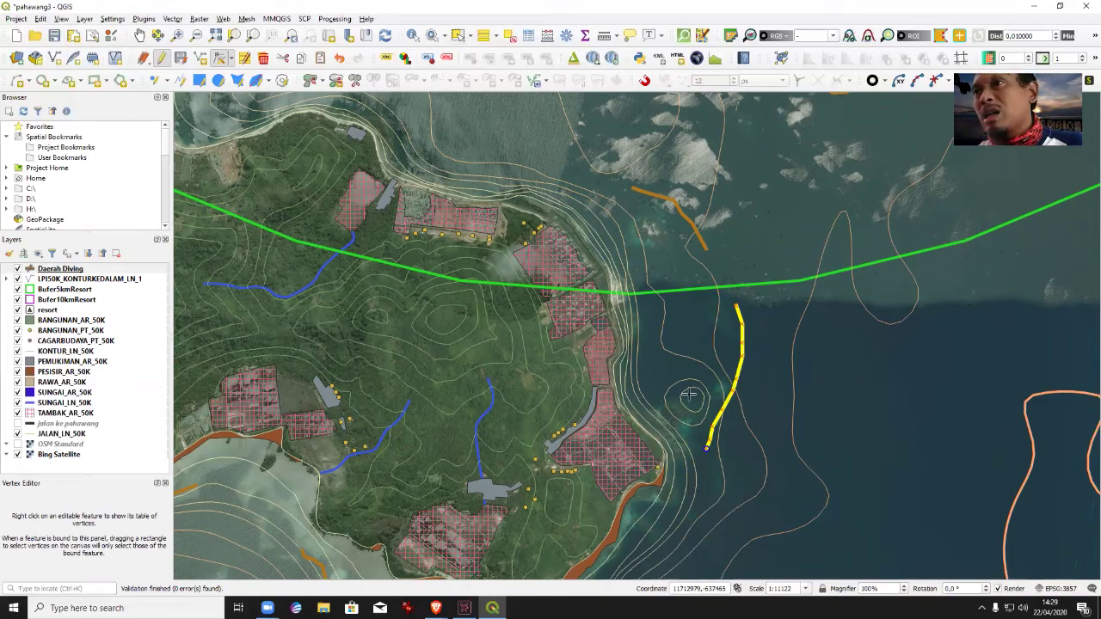
pyautogui.click(704, 448)
pyautogui.press('Delete')
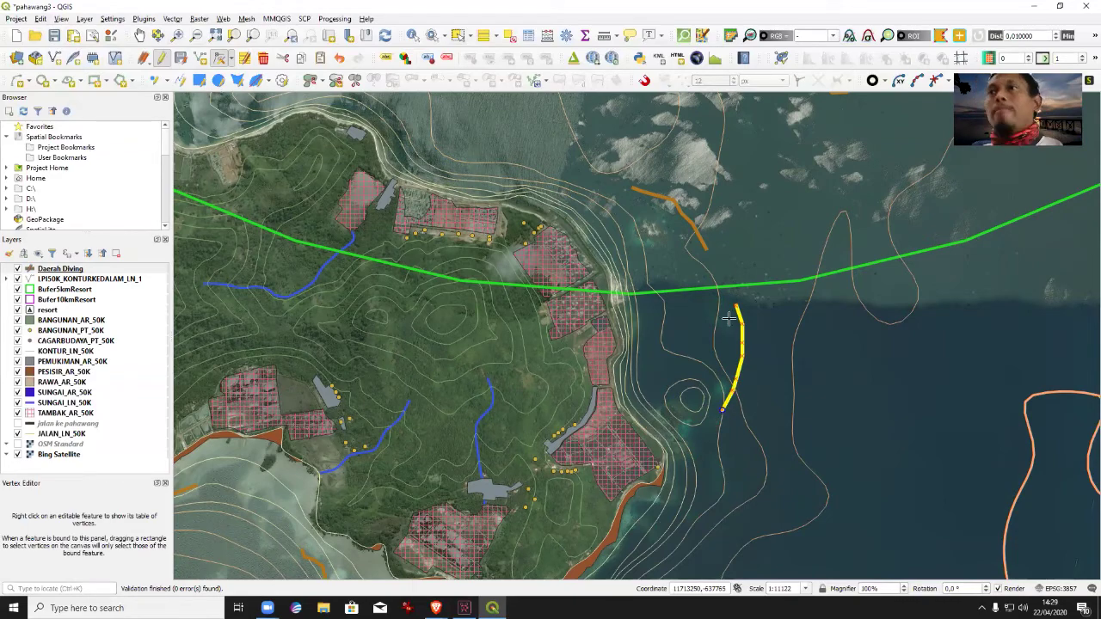
# Pan toward the western bay and delete an orange coastal line segment.
pyautogui.click(138, 34)
pyautogui.moveTo(840, 437); pyautogui.dragTo(673, 264)
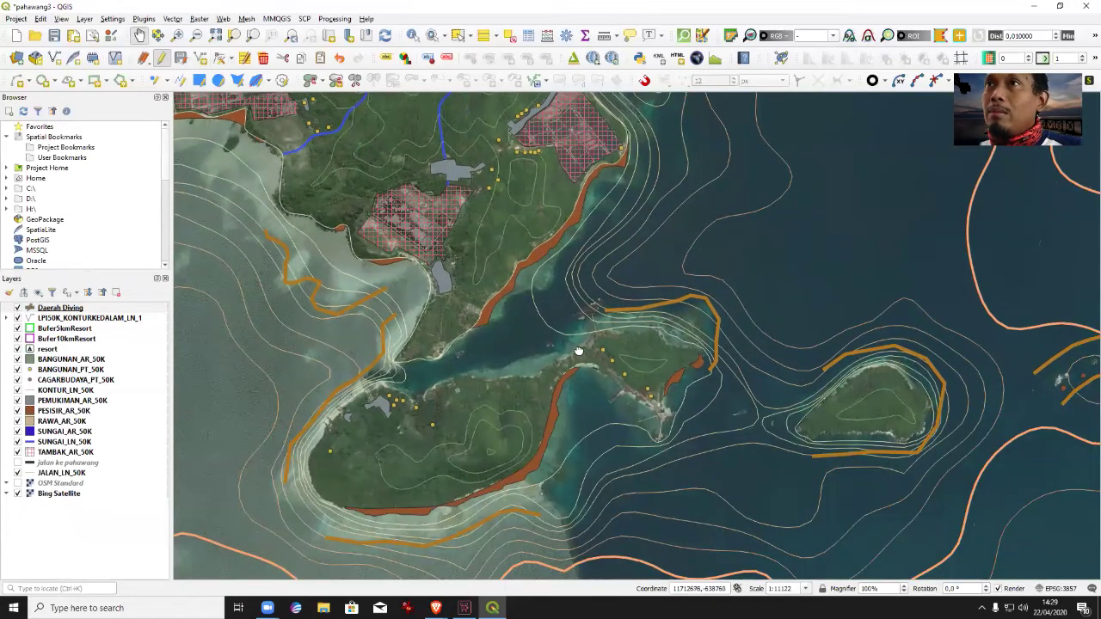
pyautogui.moveTo(579, 351); pyautogui.dragTo(812, 363)
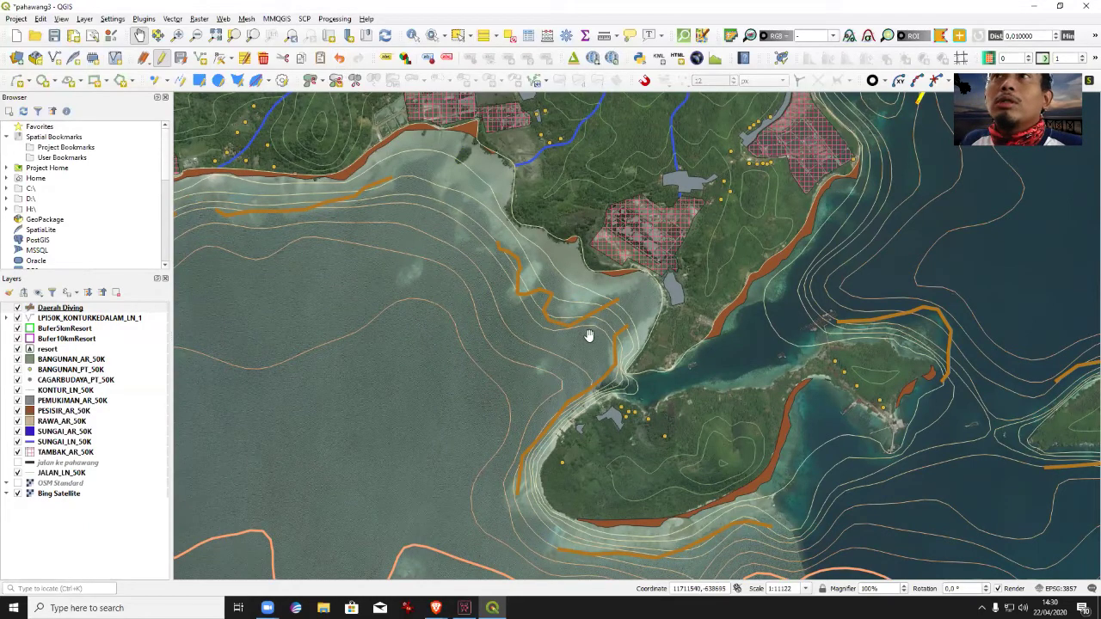
pyautogui.click(226, 64)
pyautogui.click(275, 75)
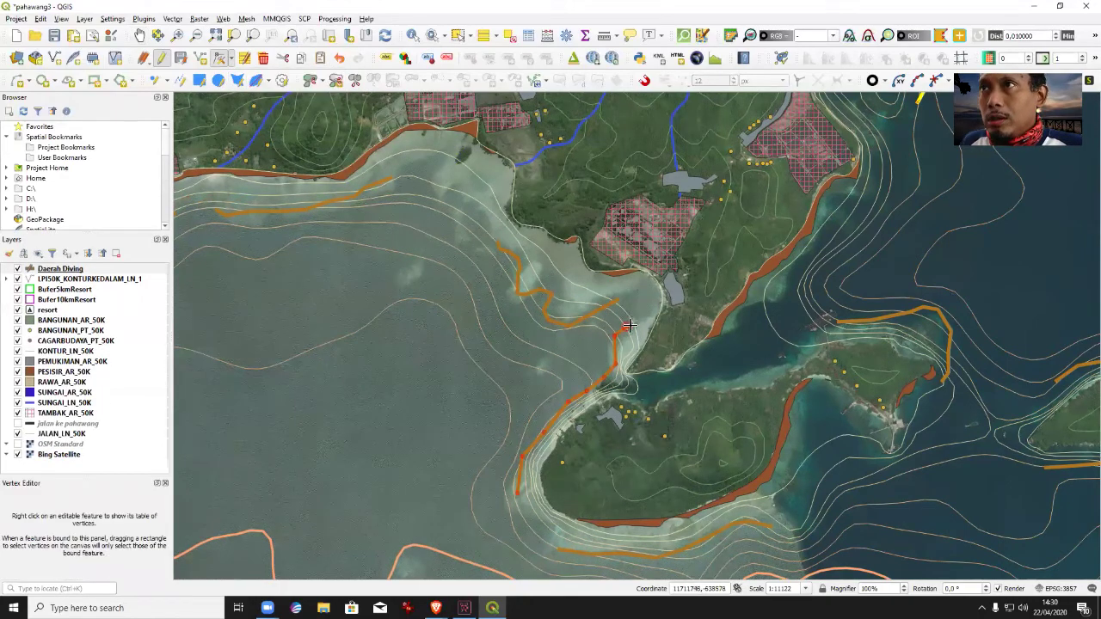
pyautogui.press('Delete')
pyautogui.press('Delete')
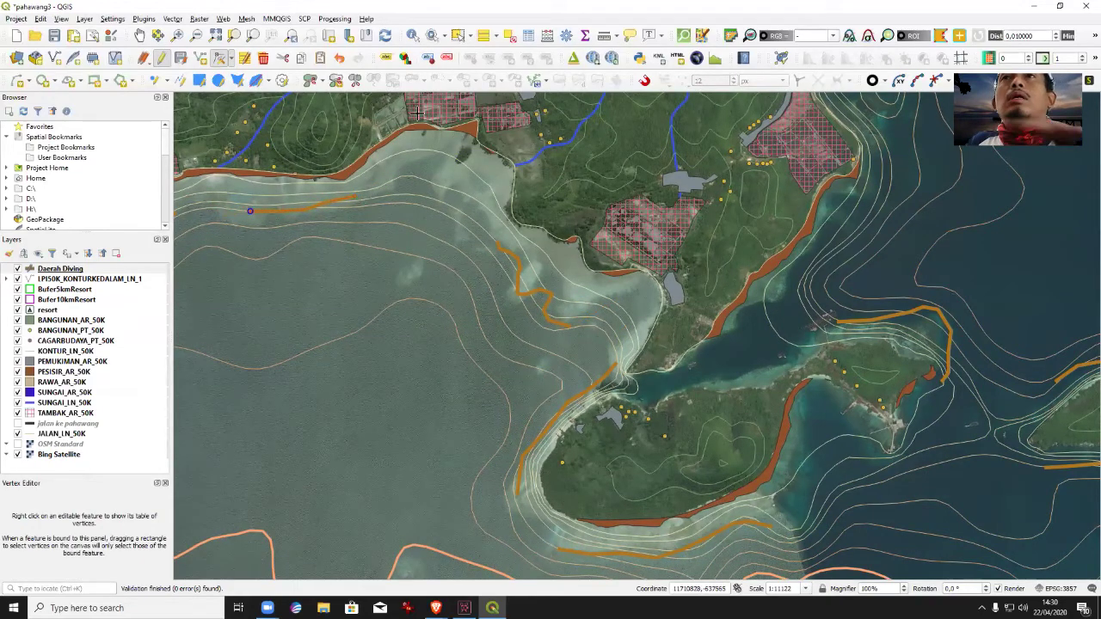
# Draw a new orange coastal line along the western bay's northern shore.
pyautogui.click(139, 35)
pyautogui.moveTo(339, 326); pyautogui.dragTo(740, 280)
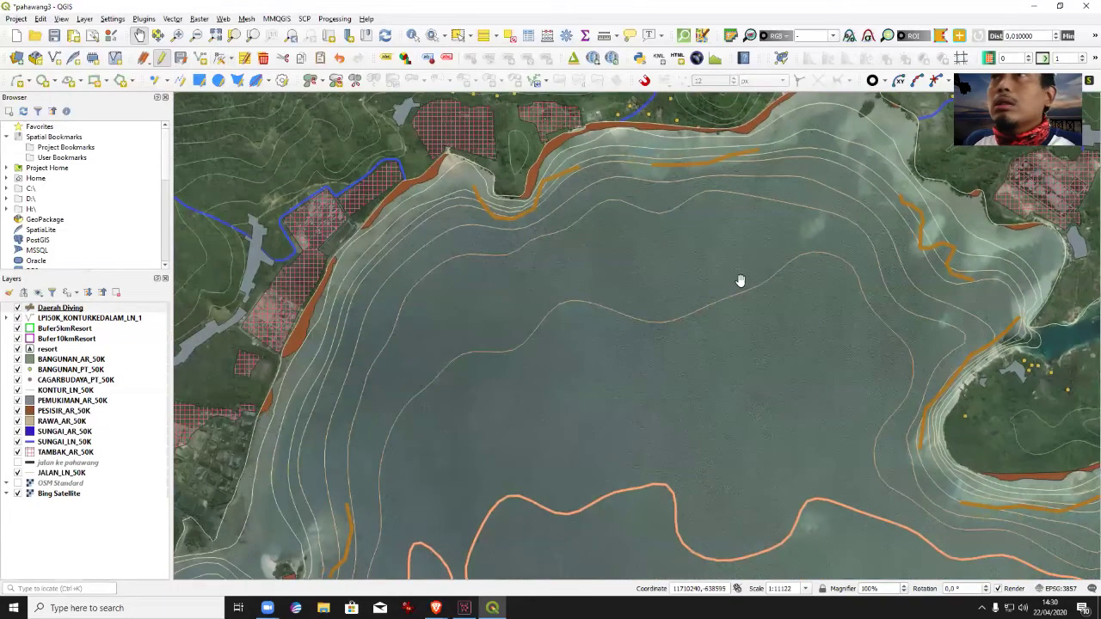
pyautogui.moveTo(629, 249); pyautogui.dragTo(659, 376)
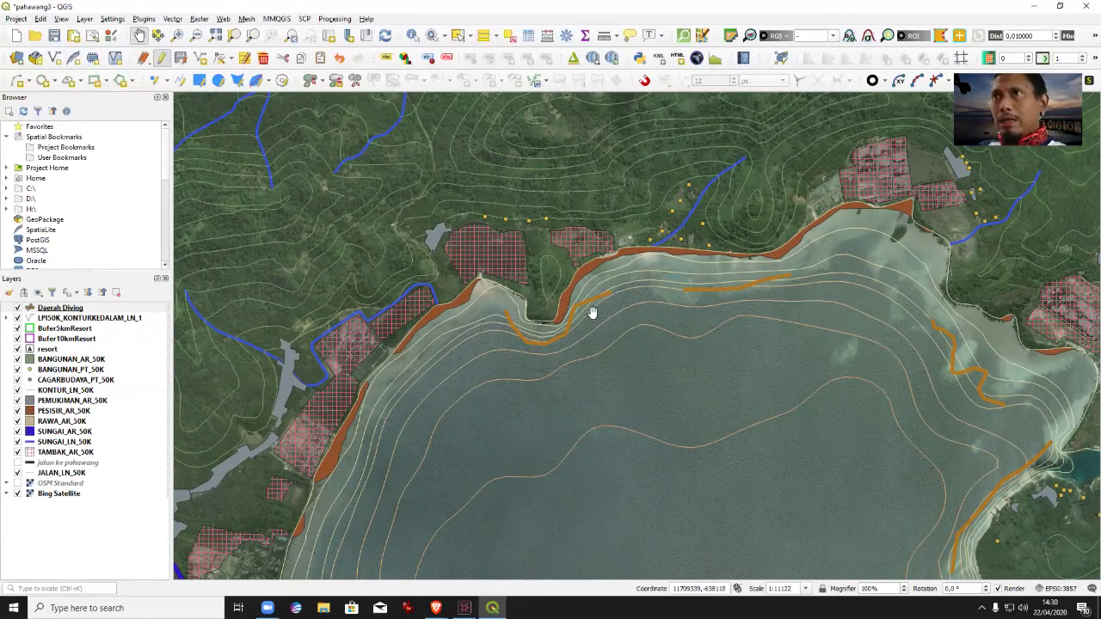
pyautogui.click(231, 58)
pyautogui.click(240, 88)
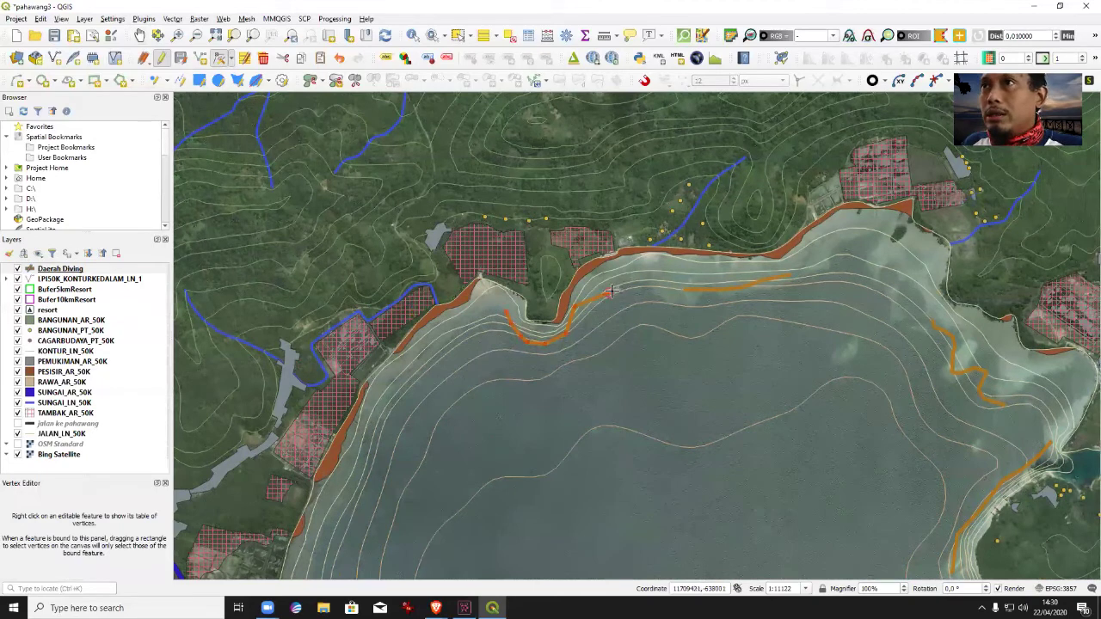
pyautogui.press('Delete')
pyautogui.rightClick(607, 290)
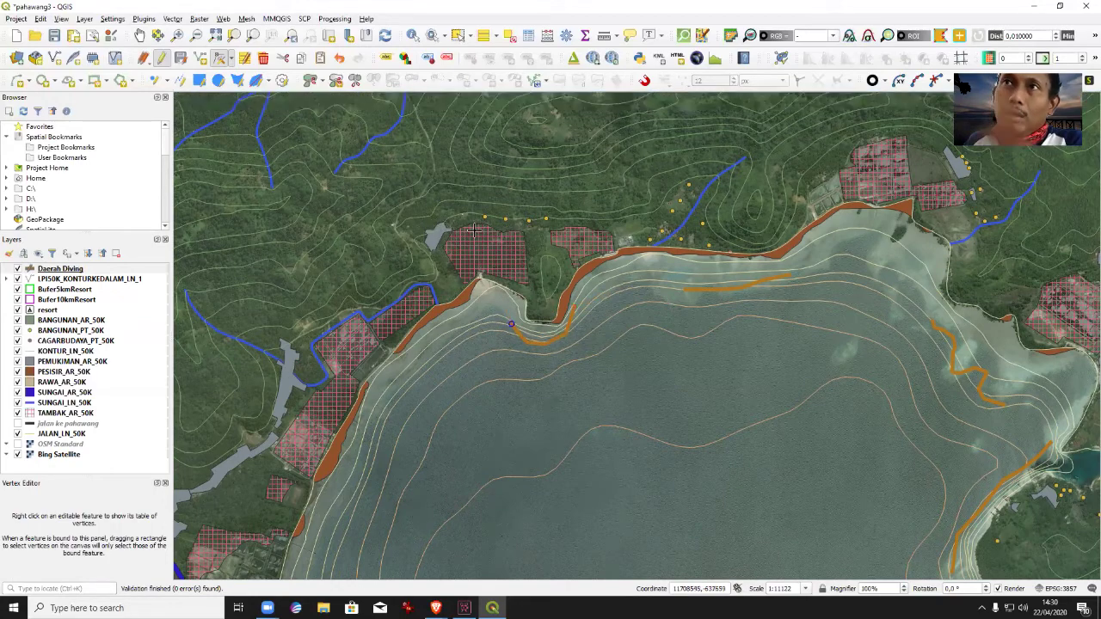
pyautogui.click(139, 35)
# Pan across the islands and zoom out to show the whole region with the buffer circles.
pyautogui.moveTo(516, 364); pyautogui.dragTo(587, 264)
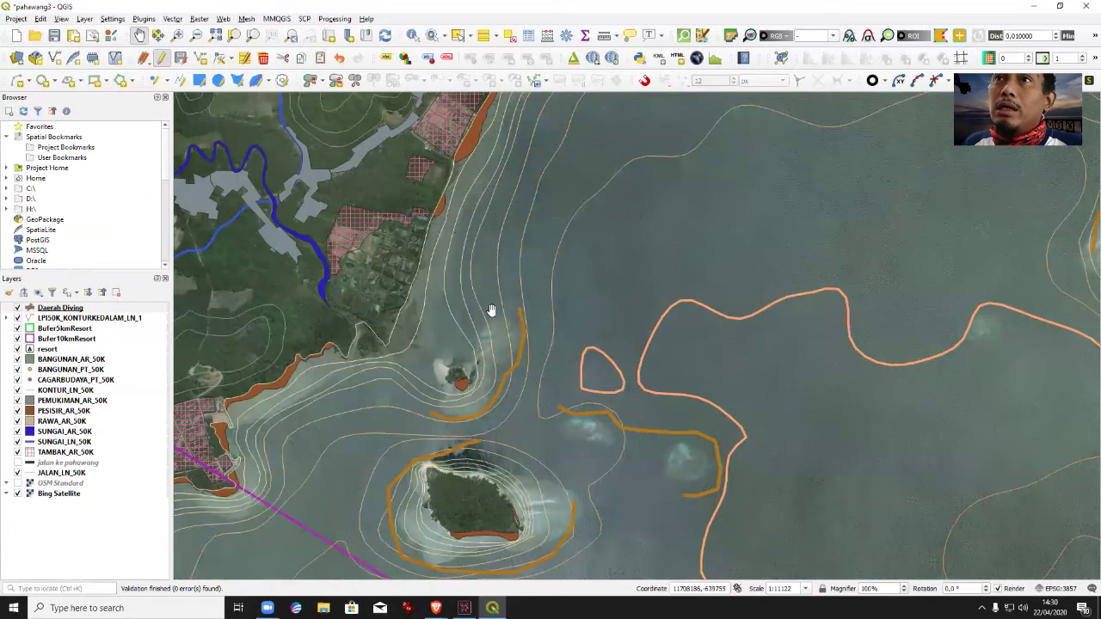
pyautogui.moveTo(504, 401); pyautogui.dragTo(627, 288)
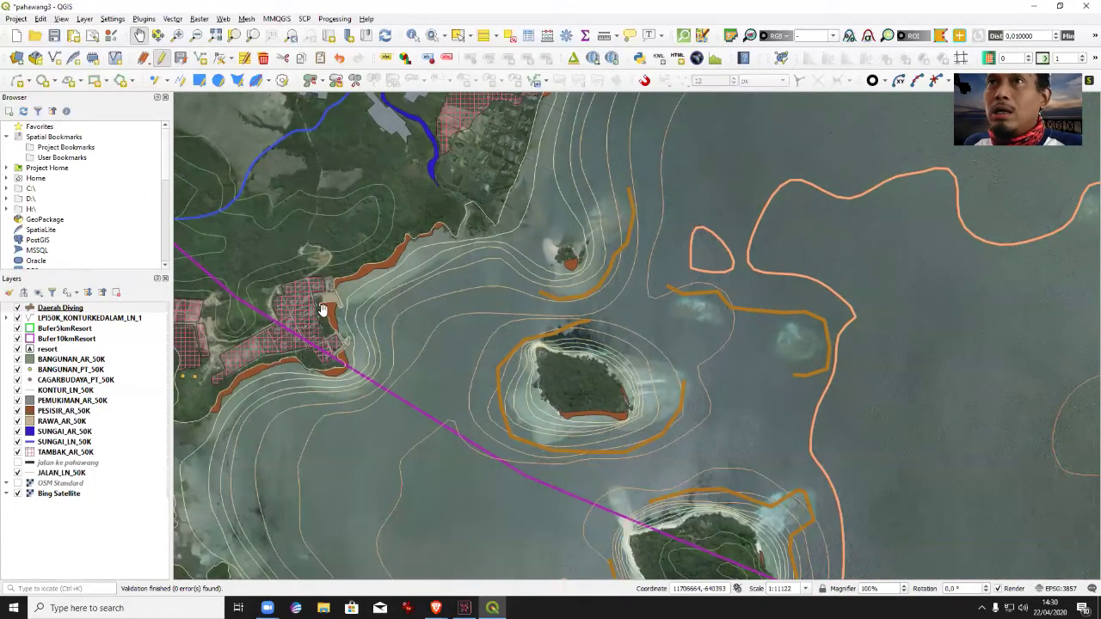
pyautogui.moveTo(541, 509); pyautogui.dragTo(398, 346)
pyautogui.moveTo(688, 209); pyautogui.dragTo(663, 424)
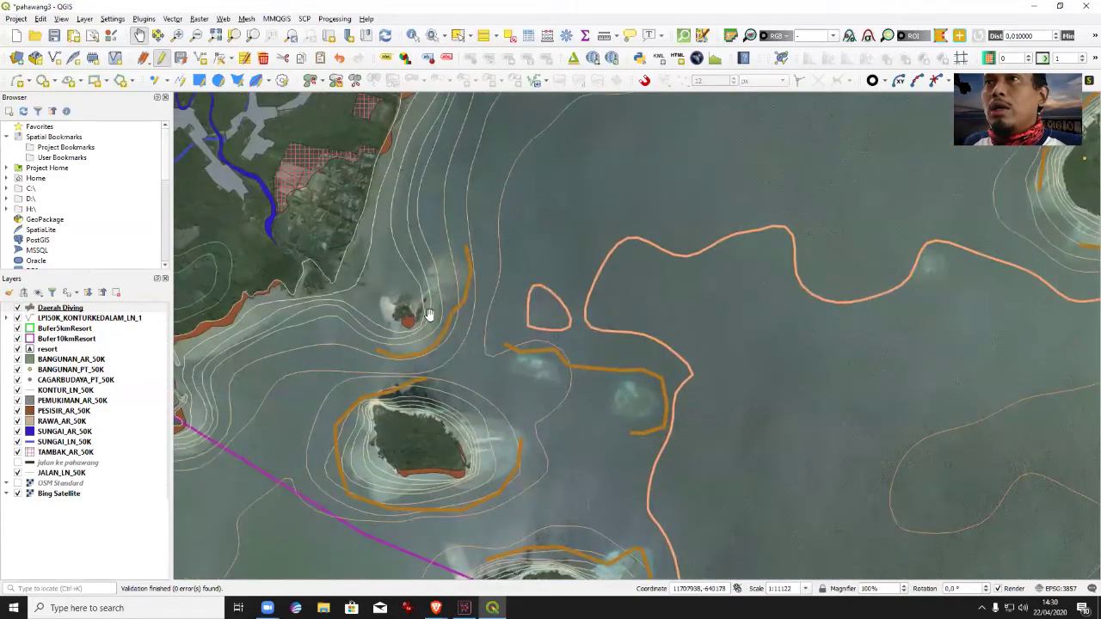
pyautogui.moveTo(1011, 448); pyautogui.dragTo(597, 418)
pyautogui.moveTo(973, 325); pyautogui.dragTo(573, 302)
pyautogui.moveTo(755, 454); pyautogui.dragTo(664, 266)
pyautogui.scroll(-2, 874, 352)
pyautogui.scroll(4, 806, 423)
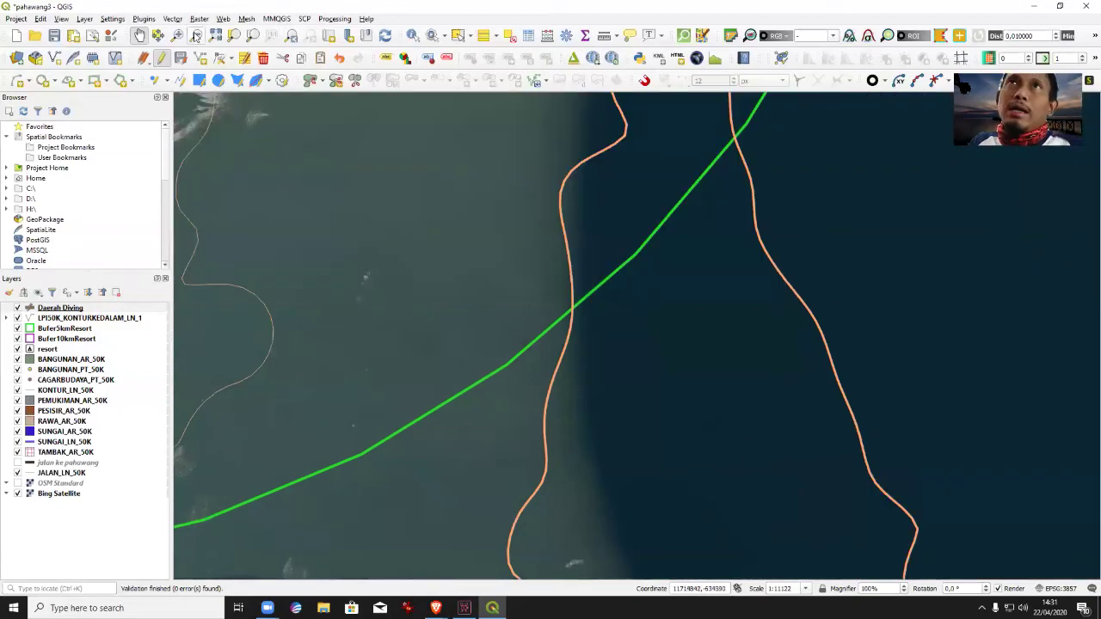
pyautogui.click(196, 35)
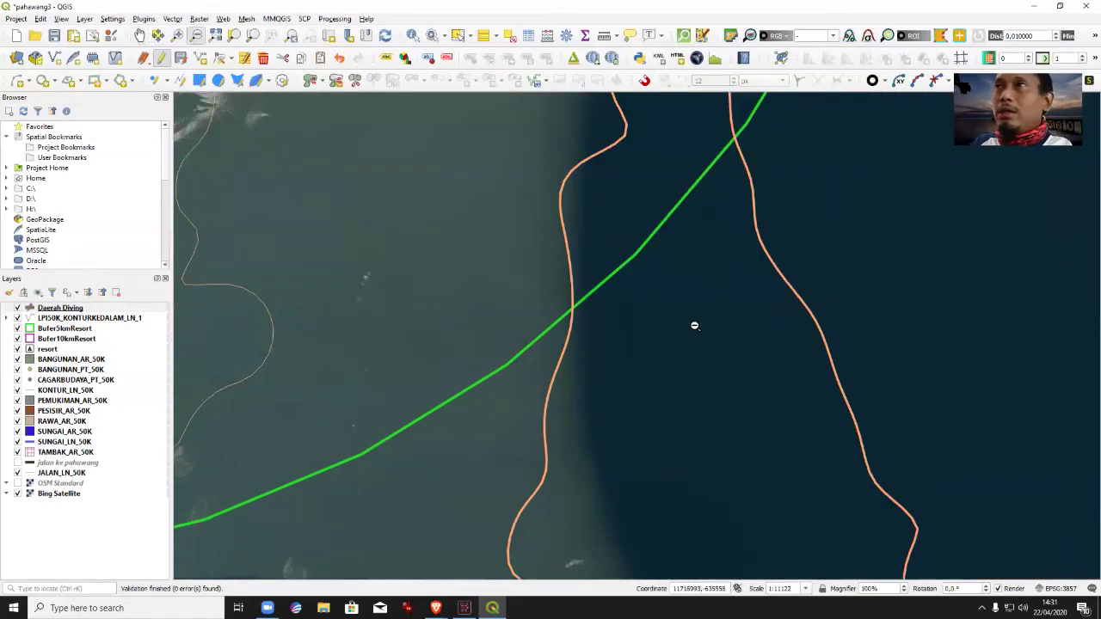
pyautogui.click(695, 325)
pyautogui.click(631, 457)
pyautogui.click(614, 381)
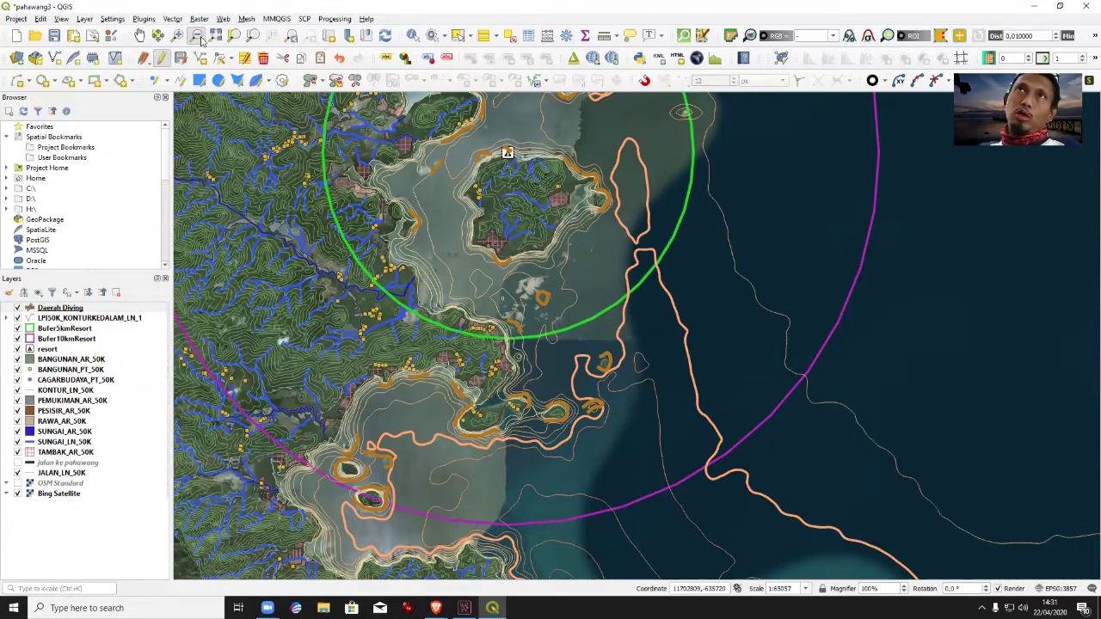
pyautogui.moveTo(555, 314); pyautogui.dragTo(600, 453)
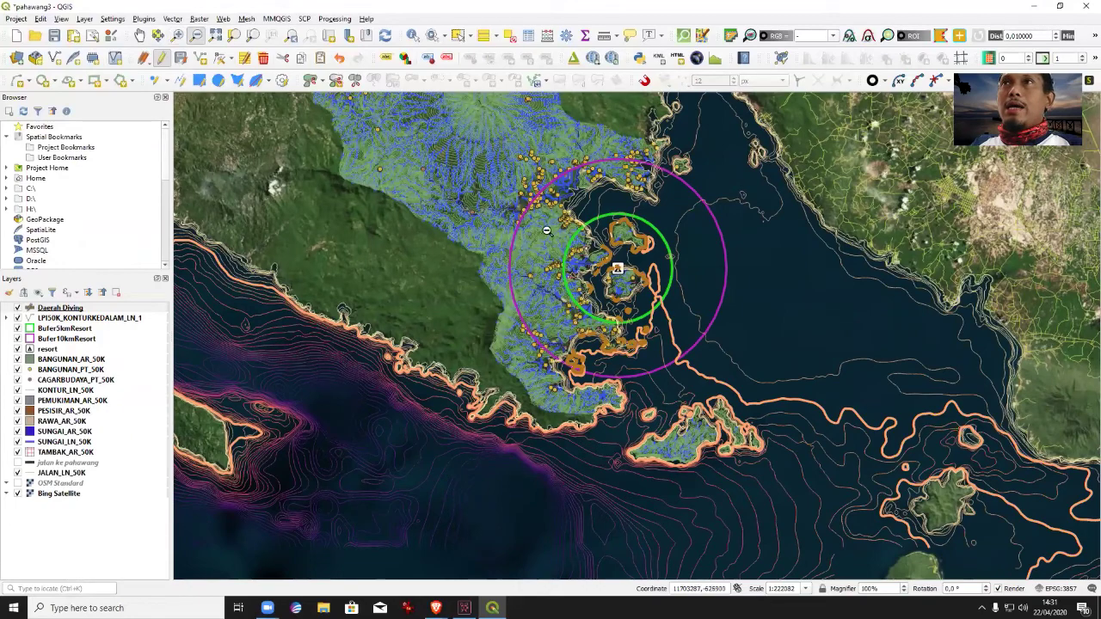
pyautogui.moveTo(516, 153); pyautogui.dragTo(735, 388)
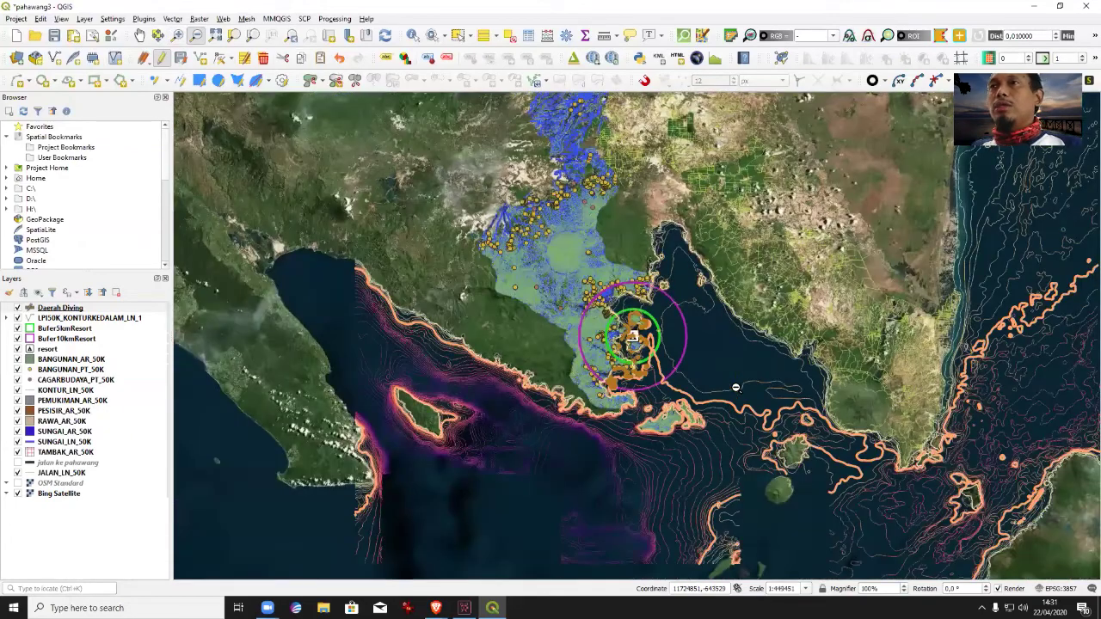
# Zoom in on the diving area's two buffer circles and save pahawang3.qgz.
pyautogui.click(178, 34)
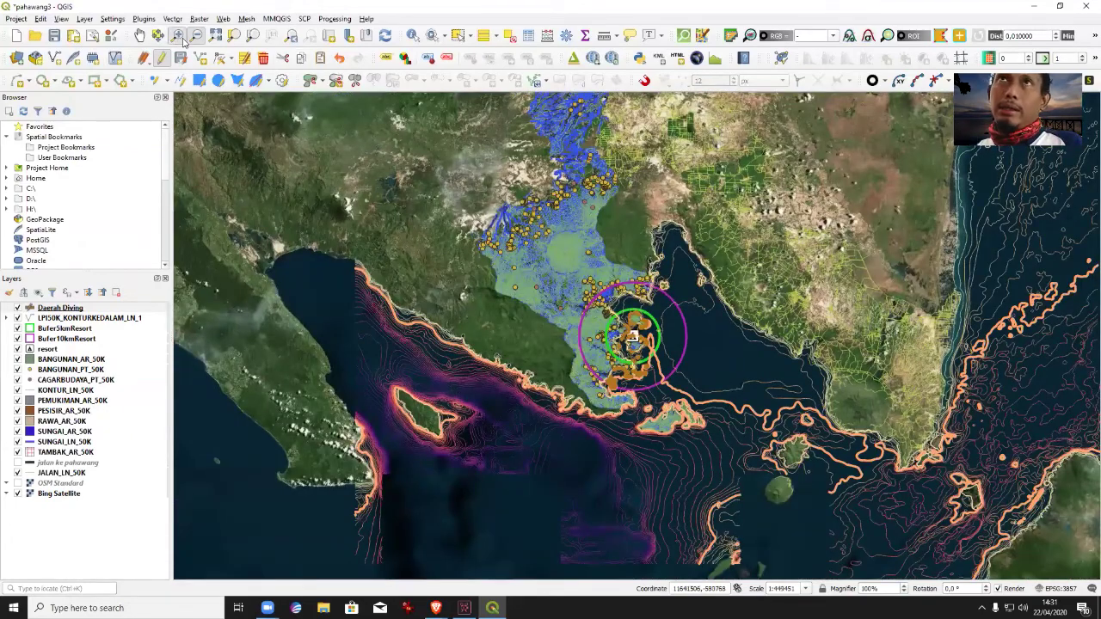
pyautogui.moveTo(594, 292); pyautogui.dragTo(692, 389)
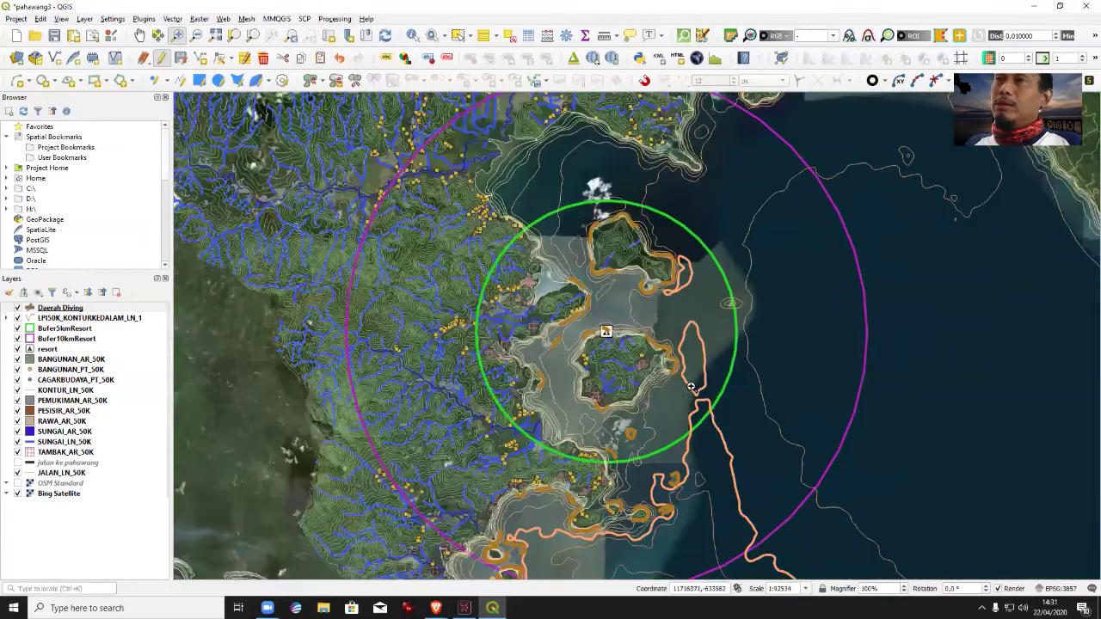
pyautogui.moveTo(430, 176); pyautogui.dragTo(780, 535)
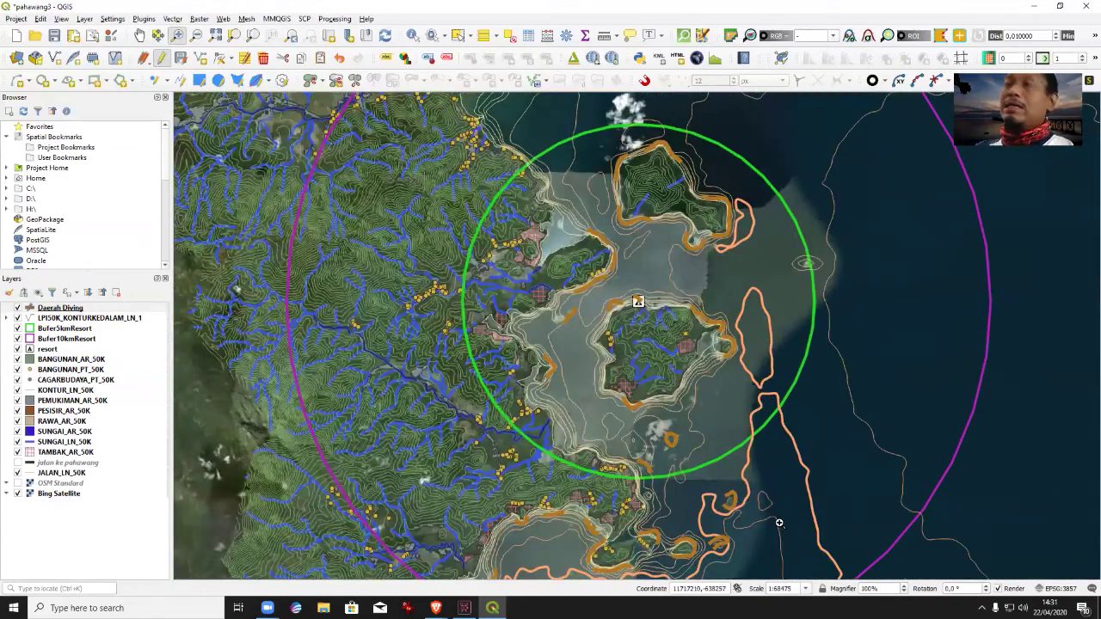
pyautogui.hotkey('ctrl', 's')
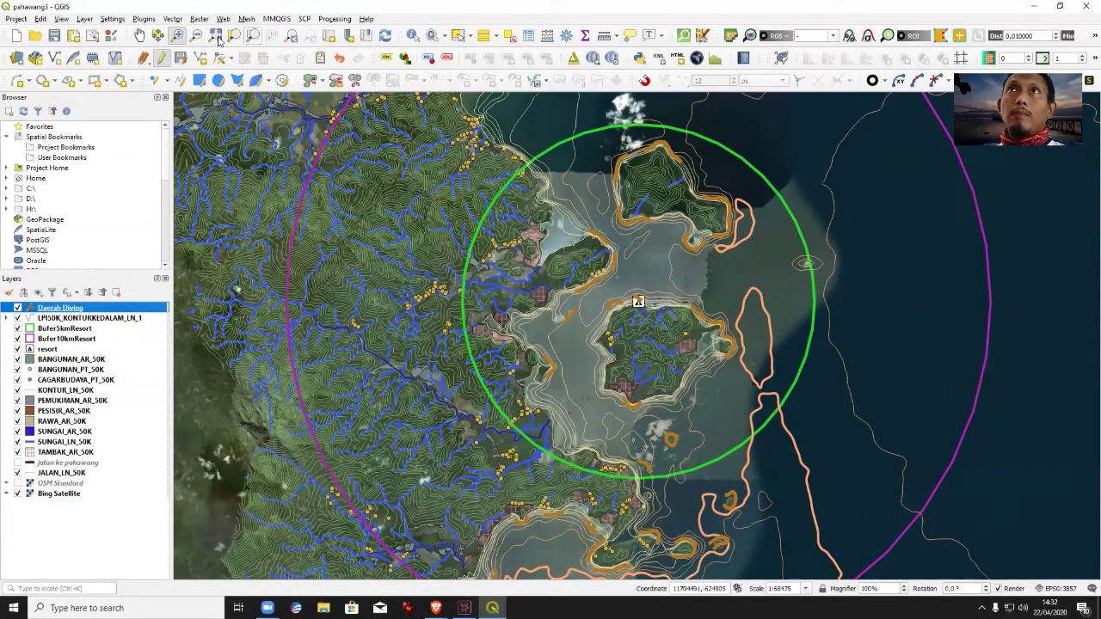
pyautogui.click(547, 36)
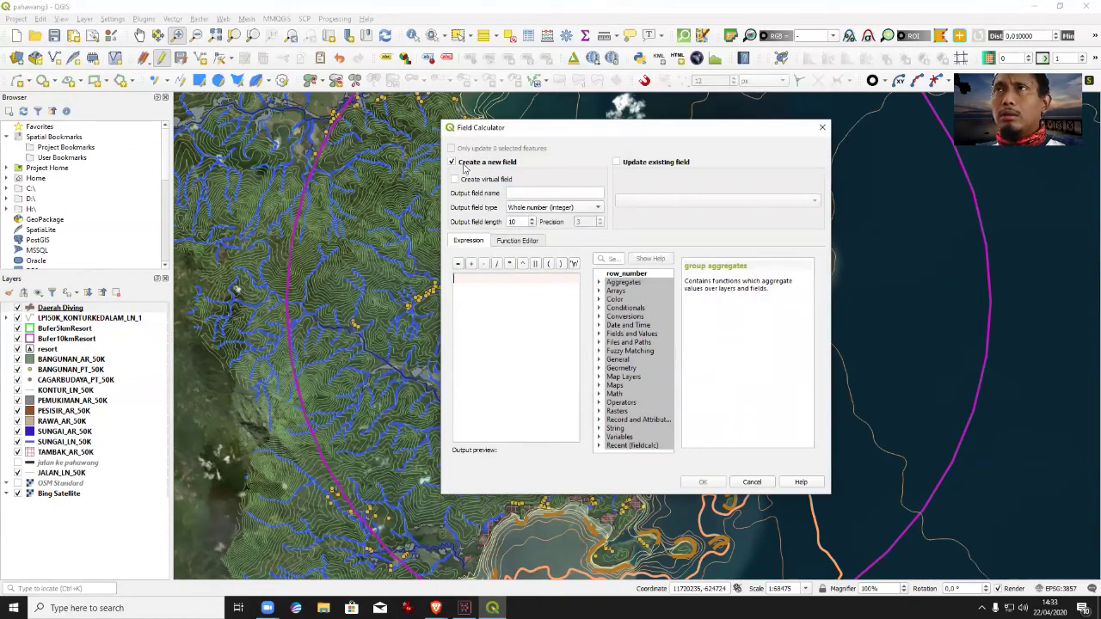
pyautogui.click(465, 163)
pyautogui.click(660, 200)
pyautogui.click(659, 225)
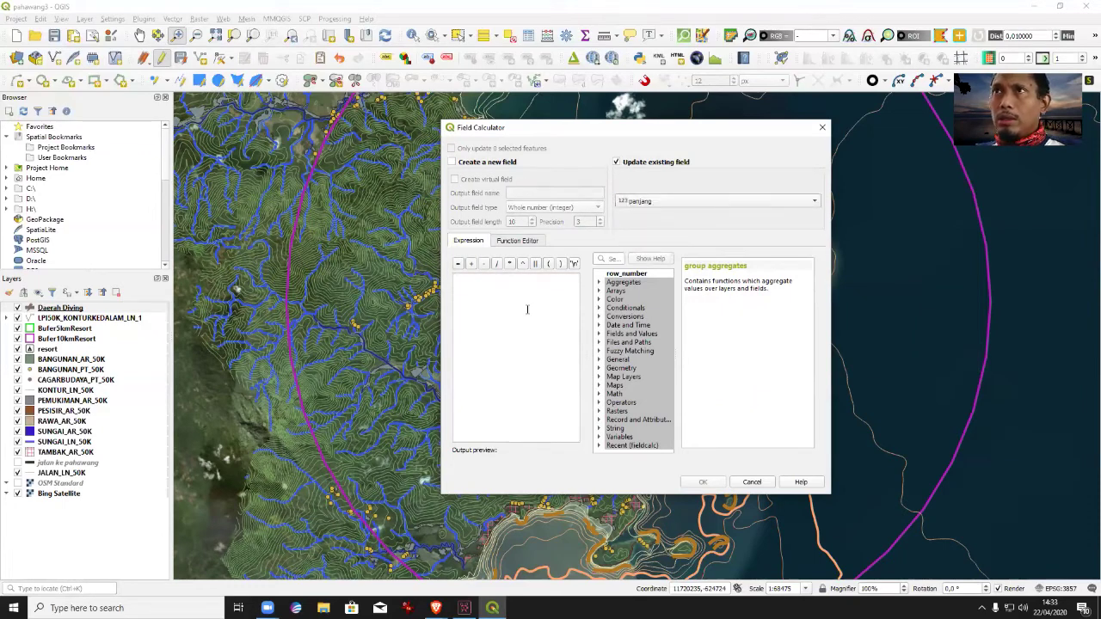
pyautogui.click(525, 283)
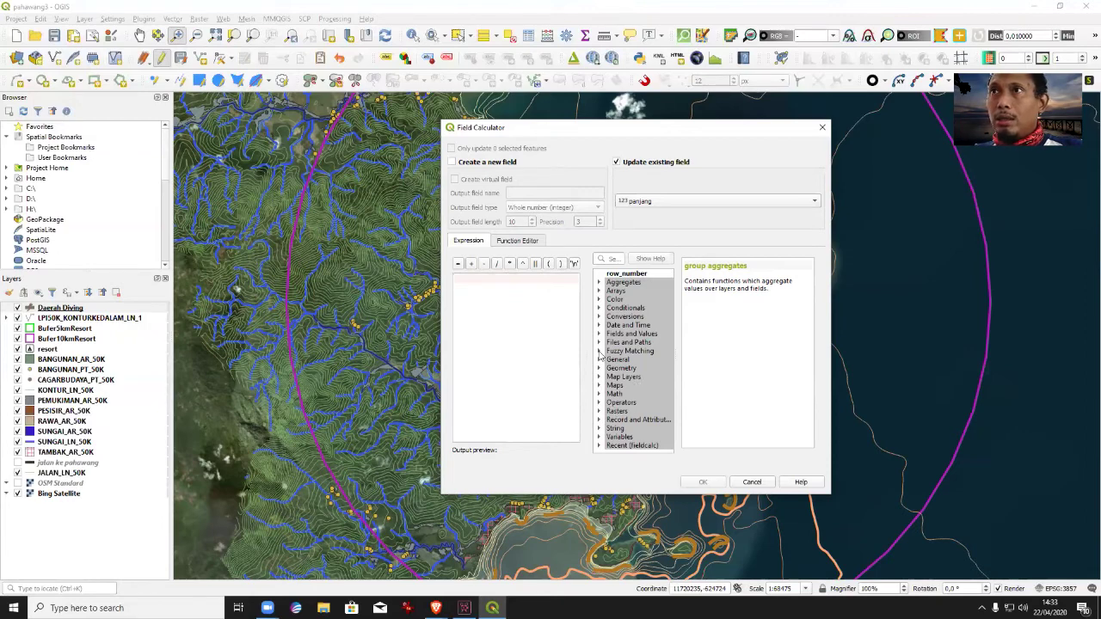
pyautogui.click(598, 369)
pyautogui.scroll(-7, 653, 383)
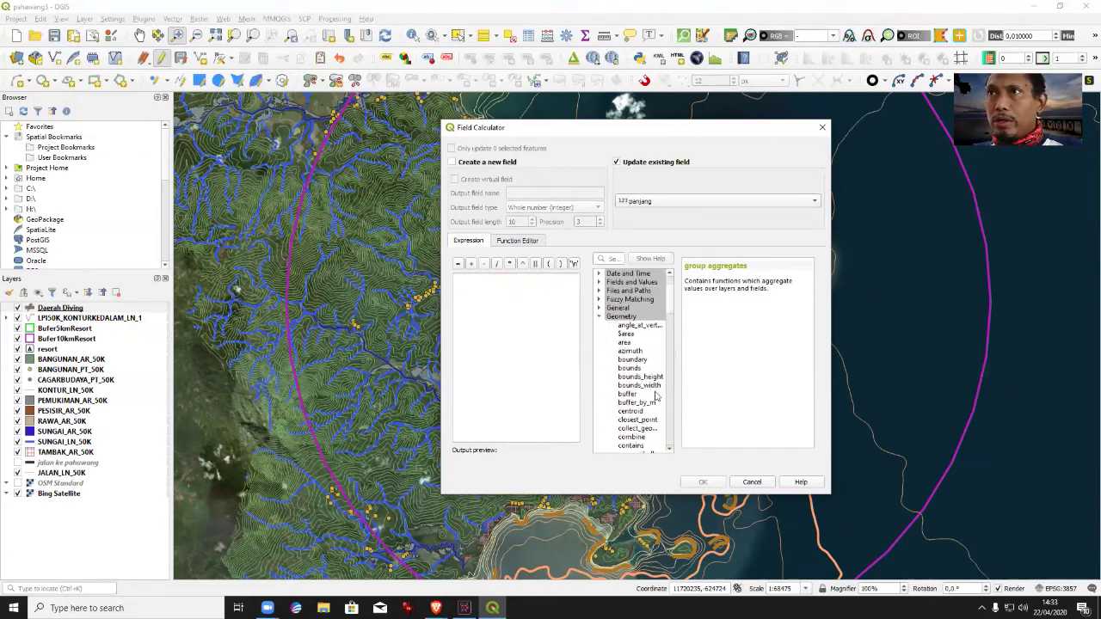
pyautogui.scroll(-7, 645, 395)
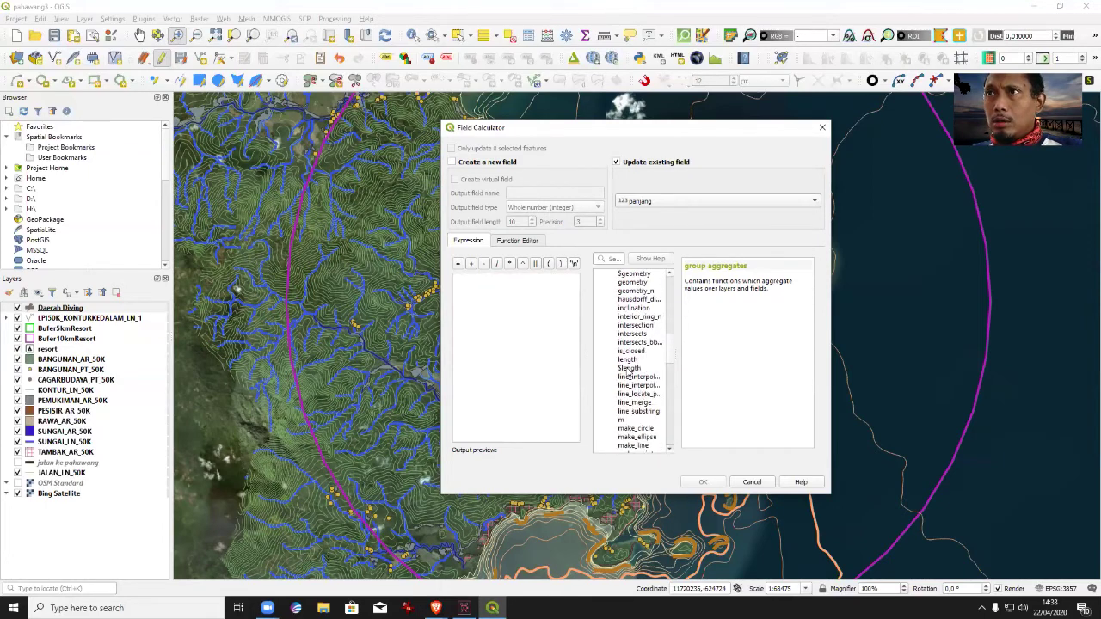
pyautogui.doubleClick(629, 368)
pyautogui.click(712, 480)
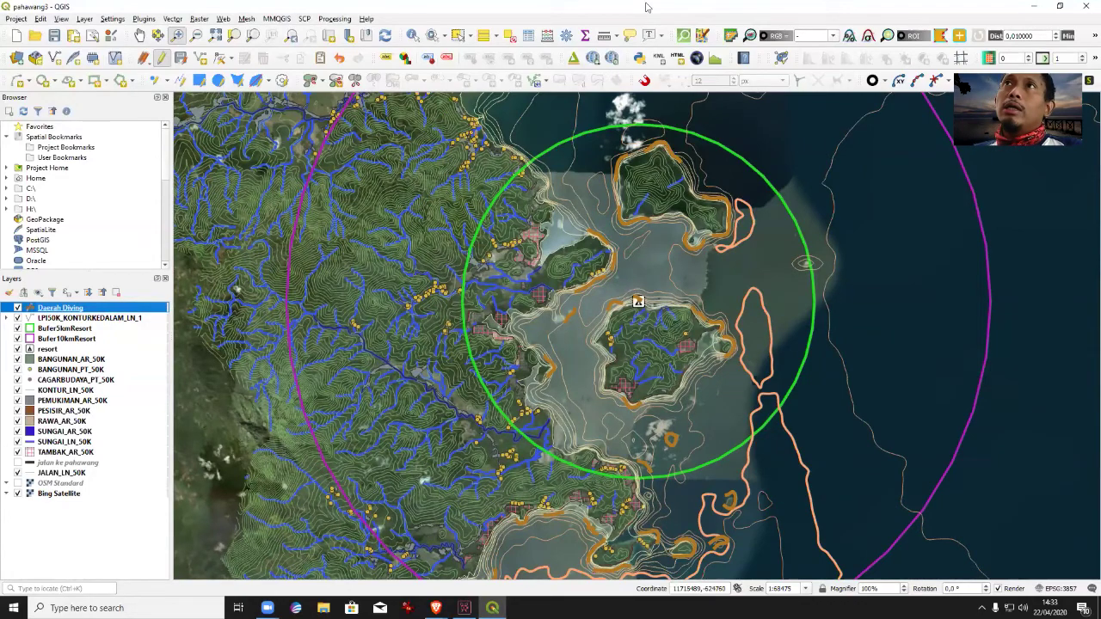
pyautogui.click(528, 36)
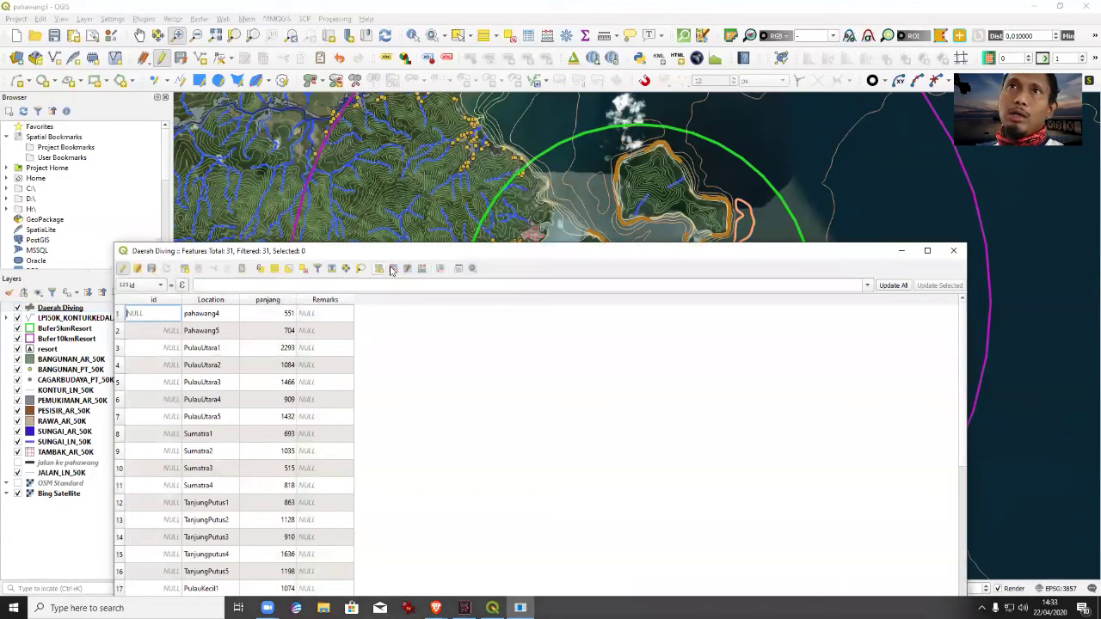
pyautogui.moveTo(421, 254); pyautogui.dragTo(576, 158)
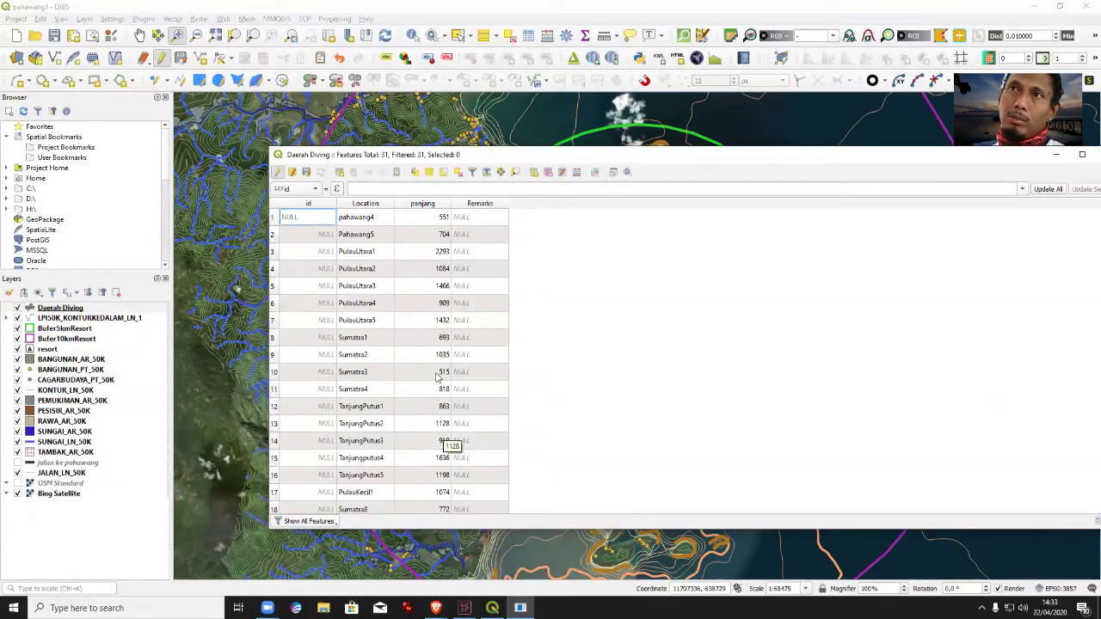
pyautogui.scroll(-4, 478, 362)
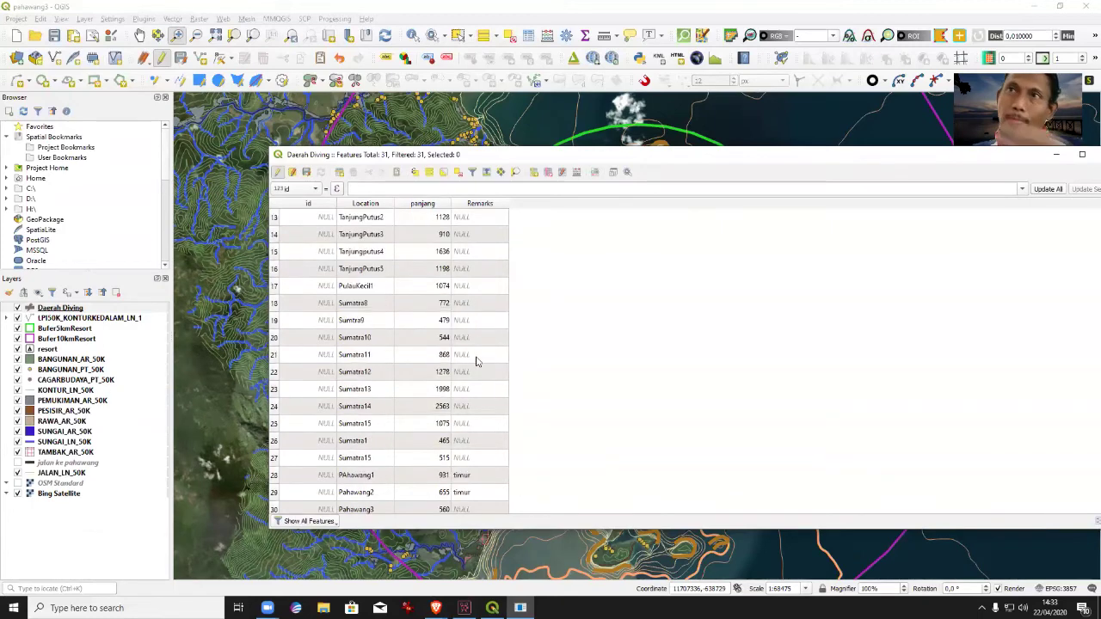
pyautogui.scroll(-1, 477, 358)
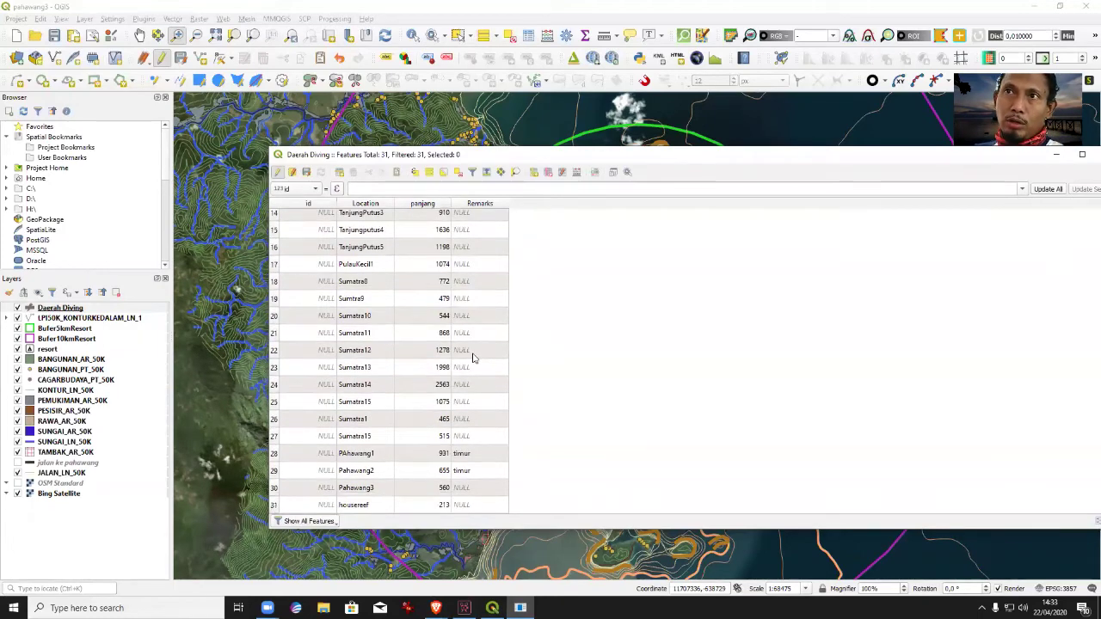
pyautogui.scroll(5, 472, 358)
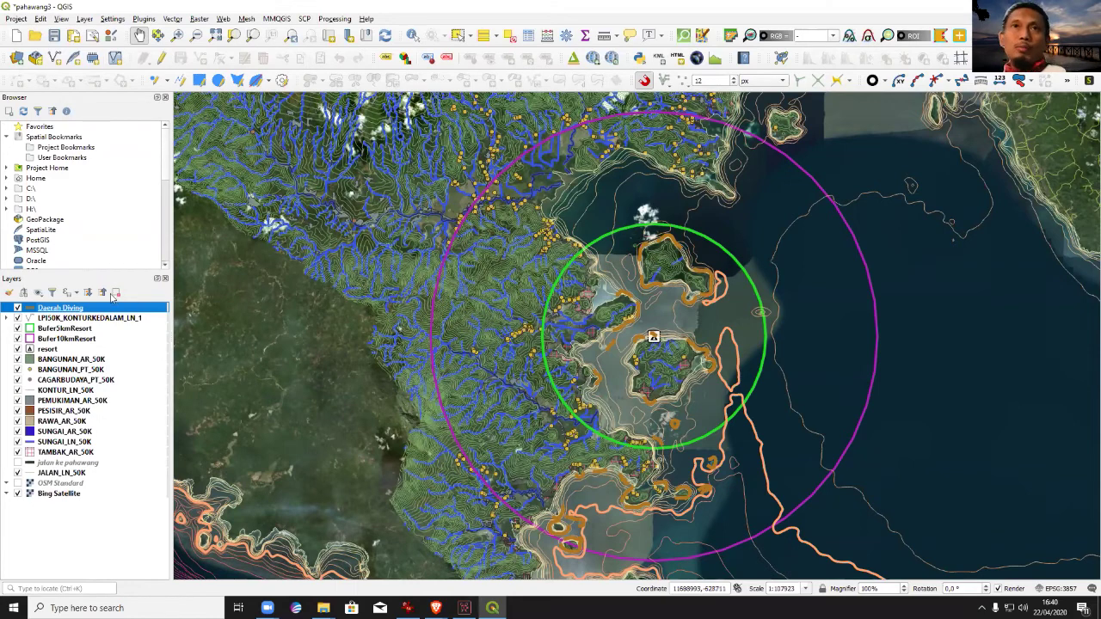
# Open the Extract Vertices tool with the Daerah Diving layer as input.
pyautogui.click(82, 319)
pyautogui.click(75, 310)
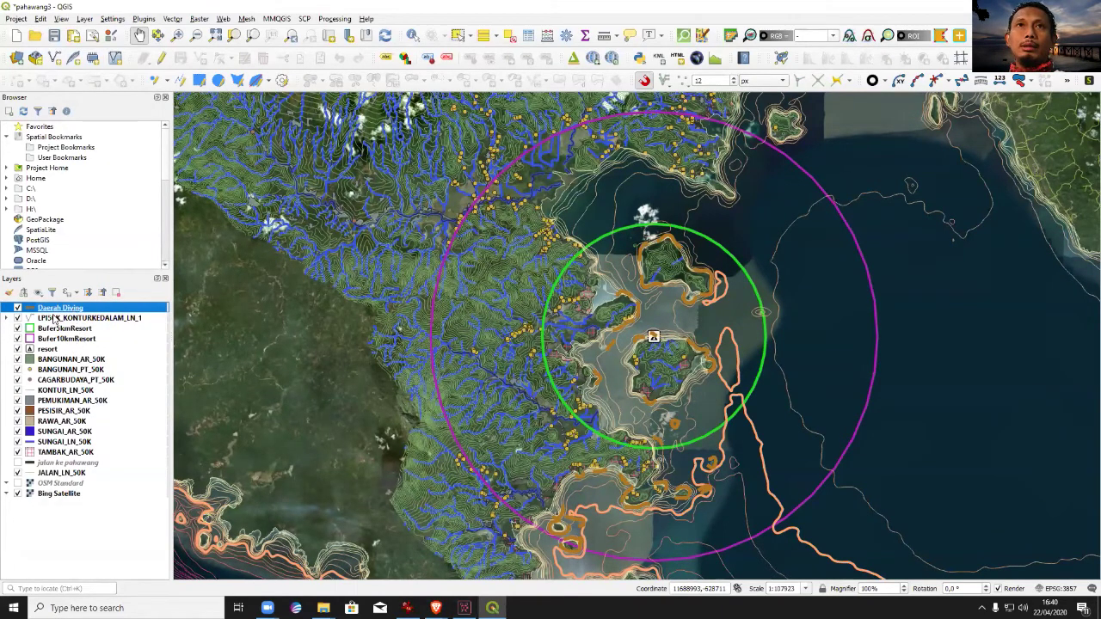
pyautogui.click(173, 19)
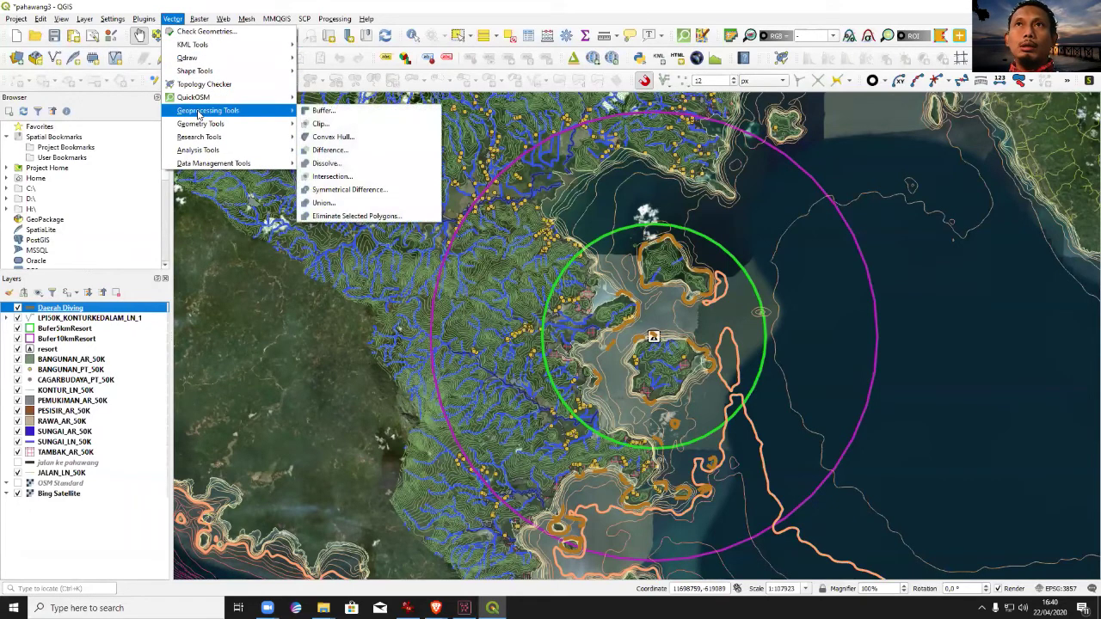
pyautogui.moveTo(204, 125)
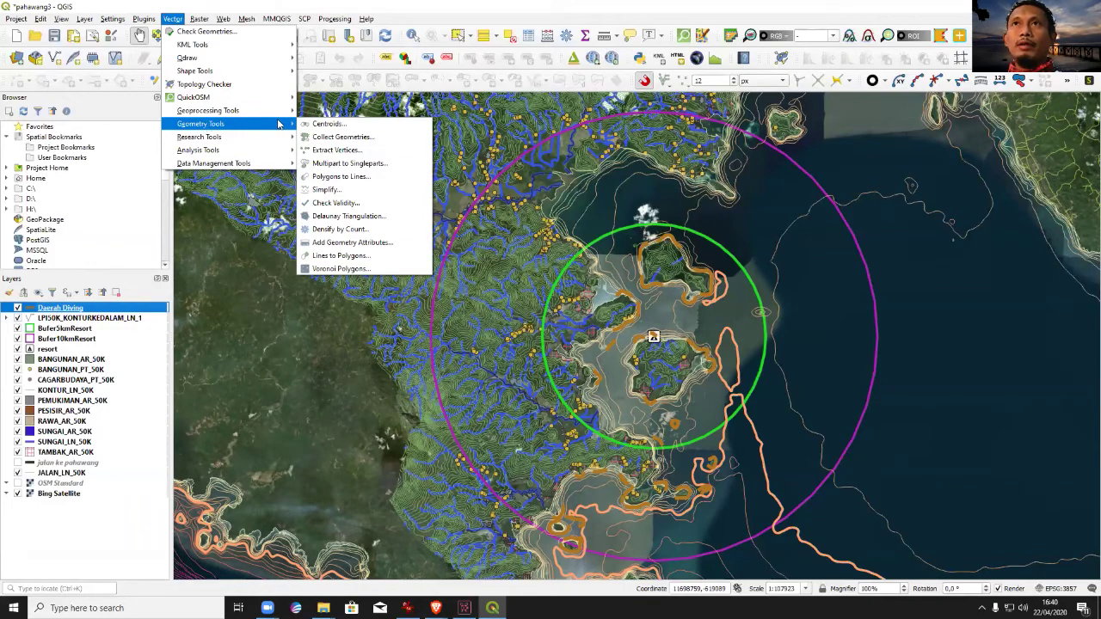
pyautogui.click(327, 150)
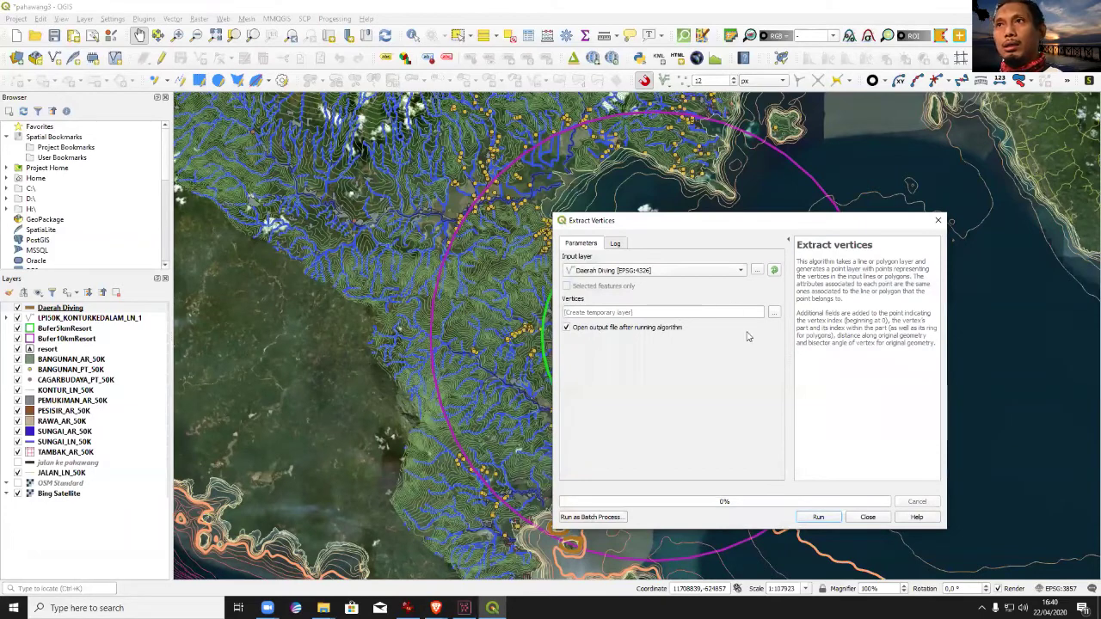
# Save the vertex output as TITIK DIVING.shp and run the extraction.
pyautogui.click(774, 313)
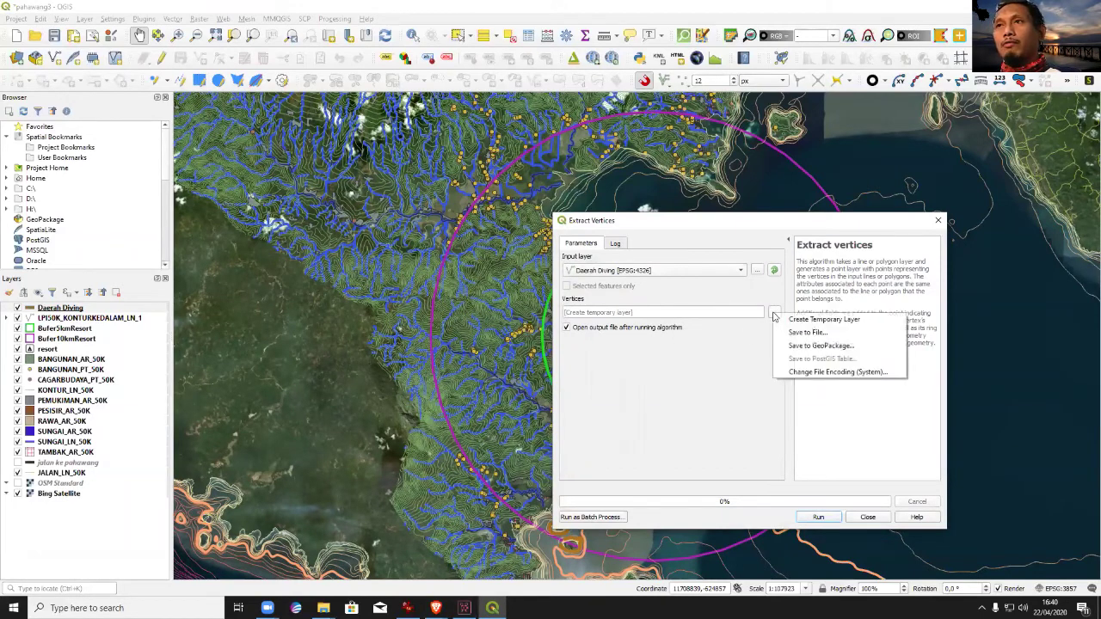
pyautogui.click(793, 334)
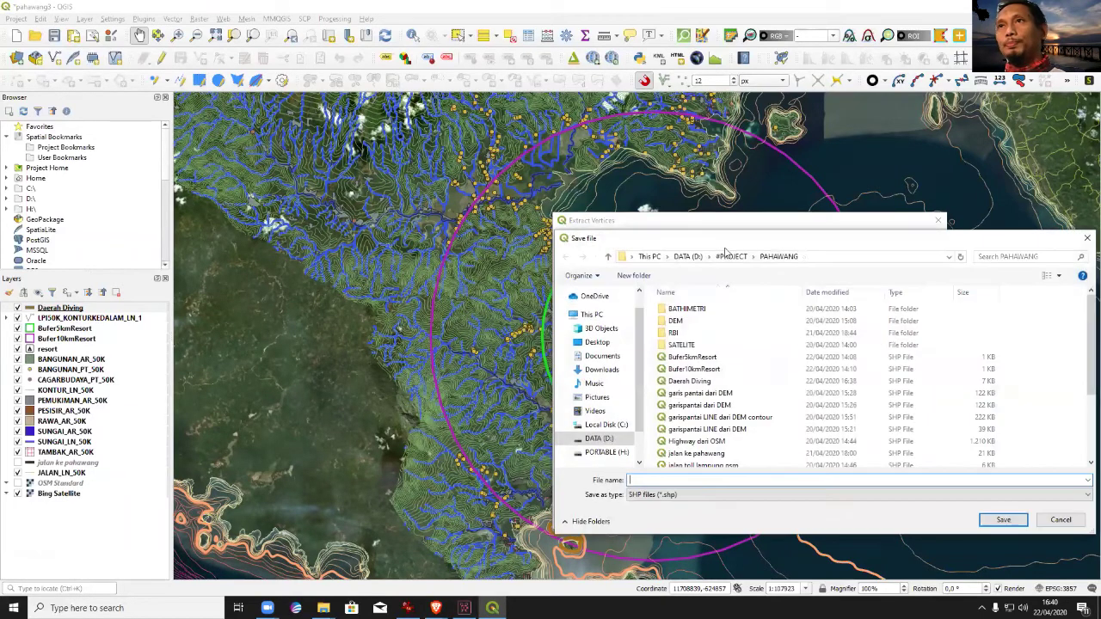
pyautogui.write('titIK DI')
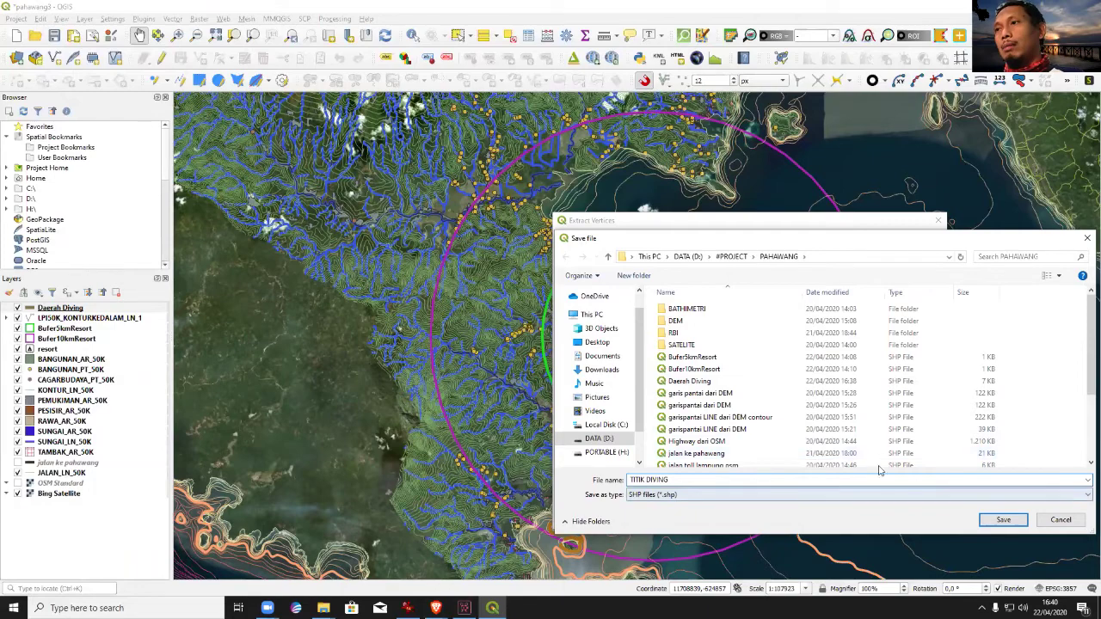
pyautogui.click(1003, 519)
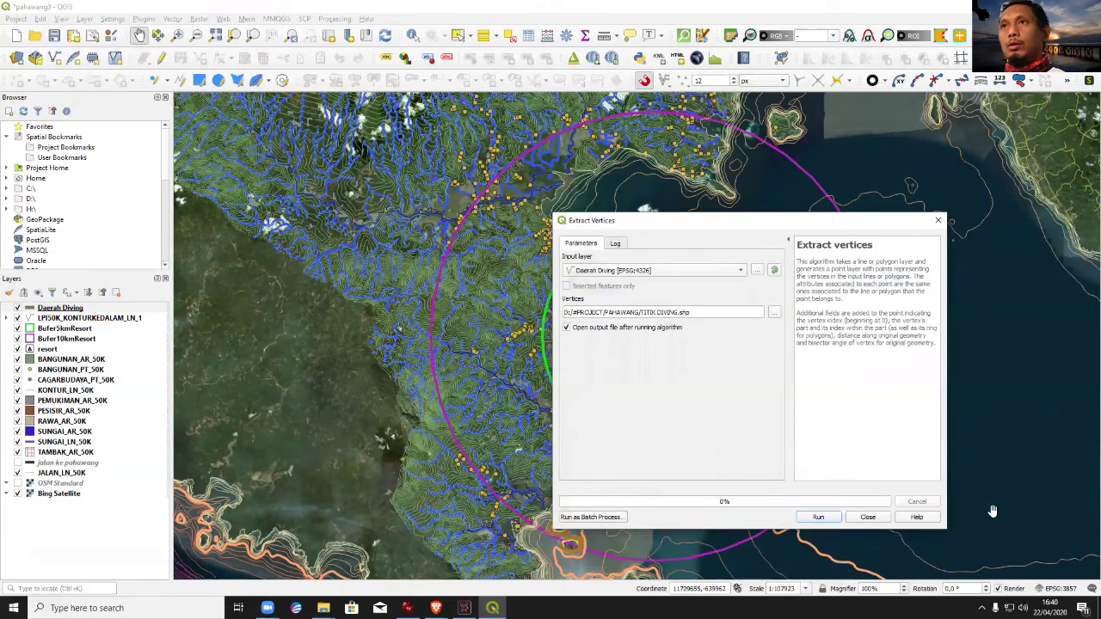
pyautogui.click(819, 518)
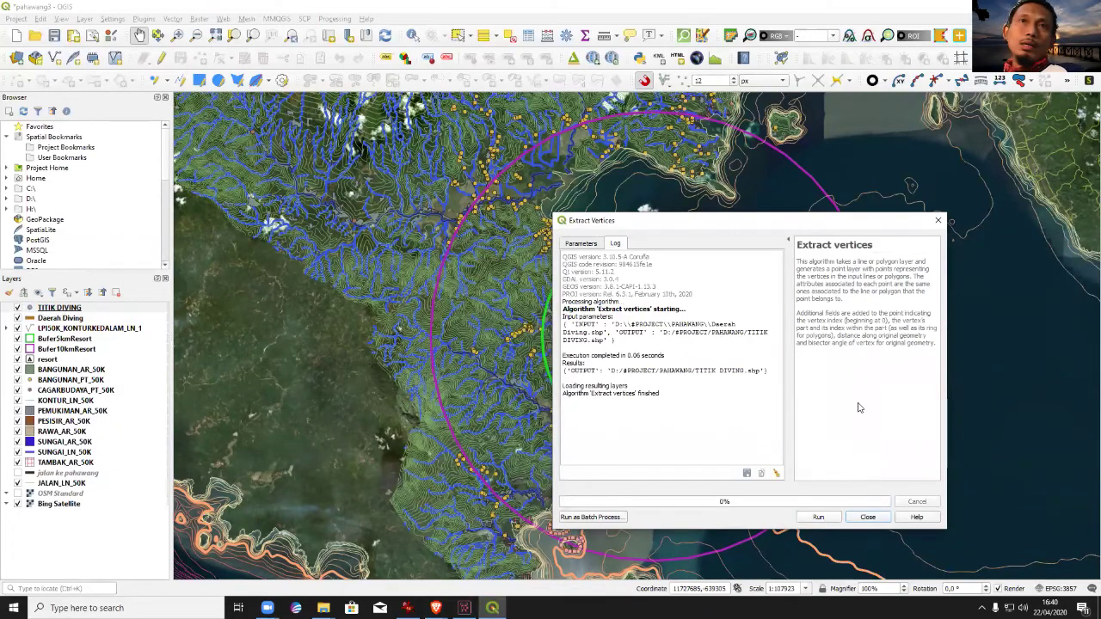
pyautogui.click(937, 220)
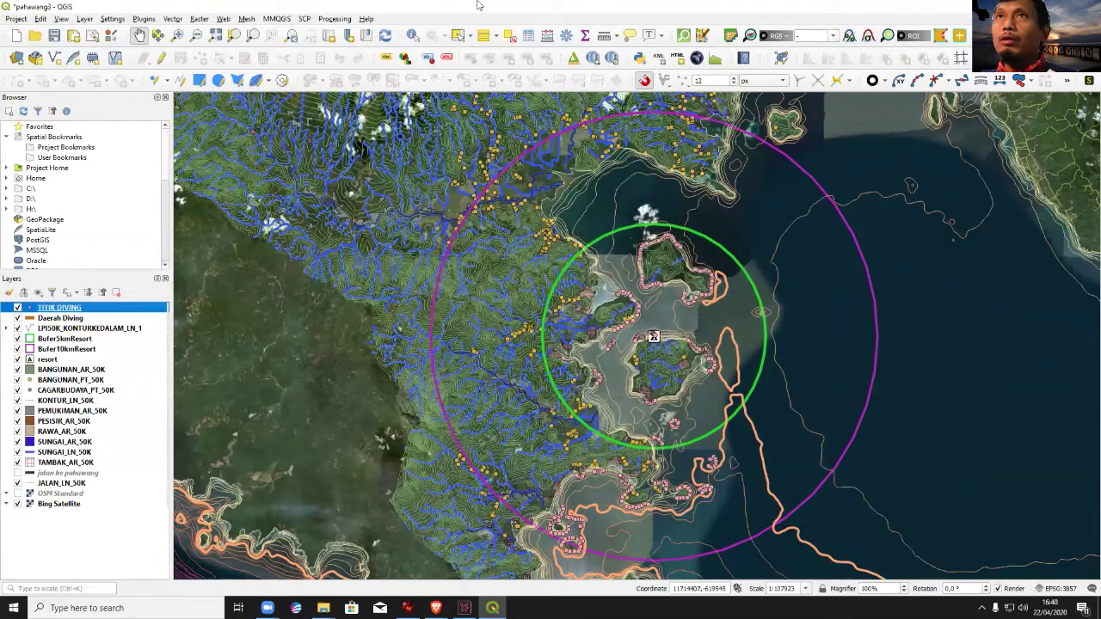
# Zoom into the eastern island, hide Daerah Diving and make TITIK DIVING the active layer.
pyautogui.click(177, 35)
pyautogui.moveTo(688, 251); pyautogui.dragTo(740, 321)
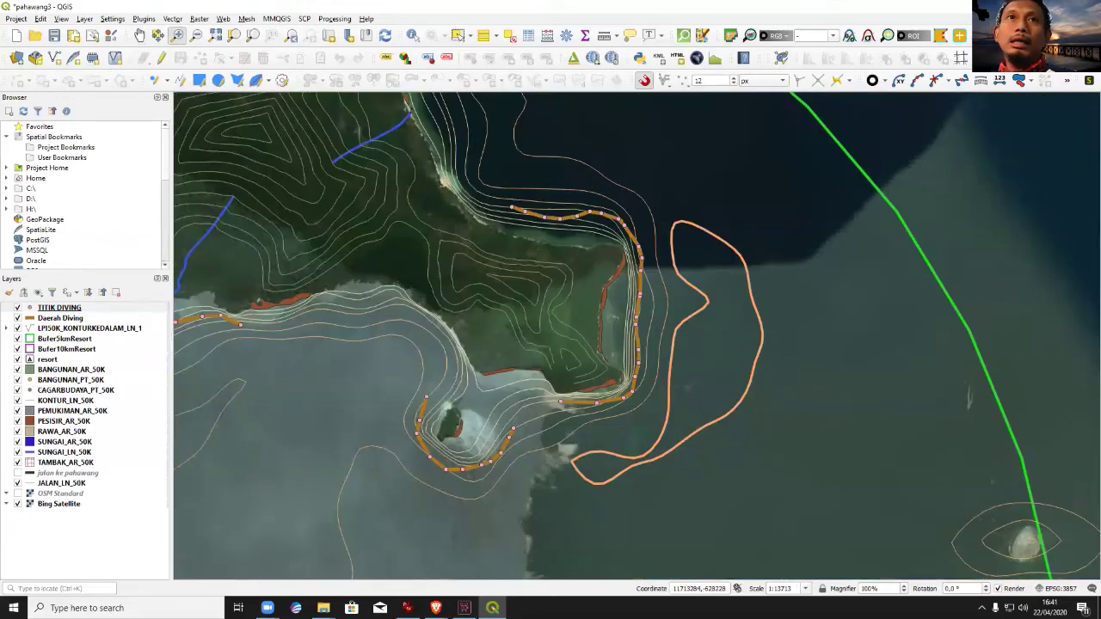
pyautogui.click(34, 307)
pyautogui.click(17, 317)
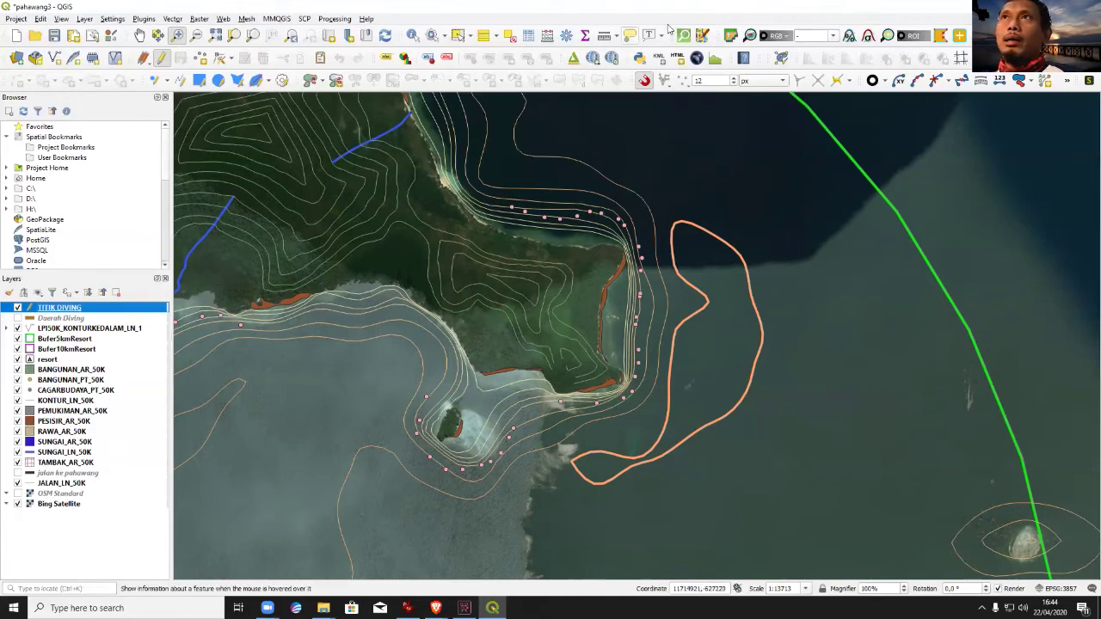
# In the Field Calculator, set up a new decimal field named longitude with precision 5.
pyautogui.click(548, 35)
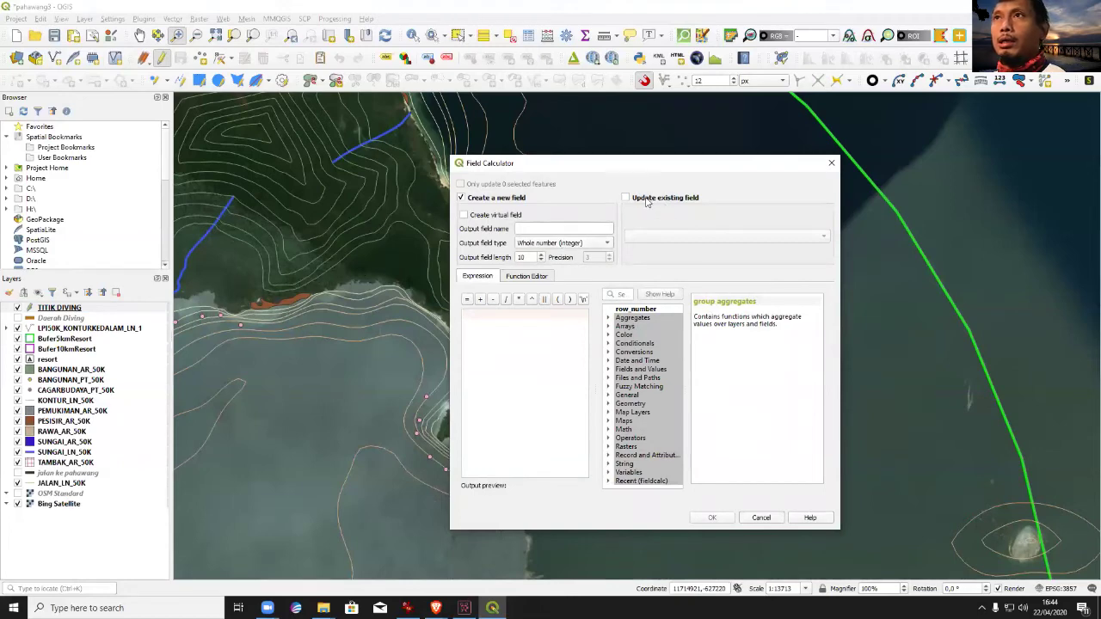
pyautogui.click(483, 216)
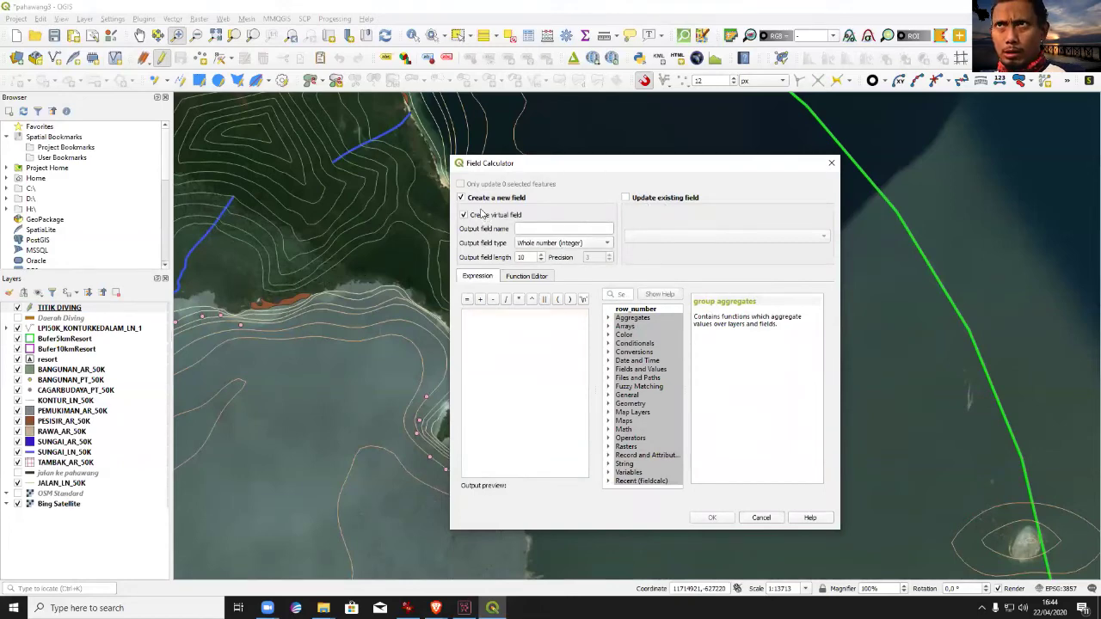
pyautogui.click(501, 199)
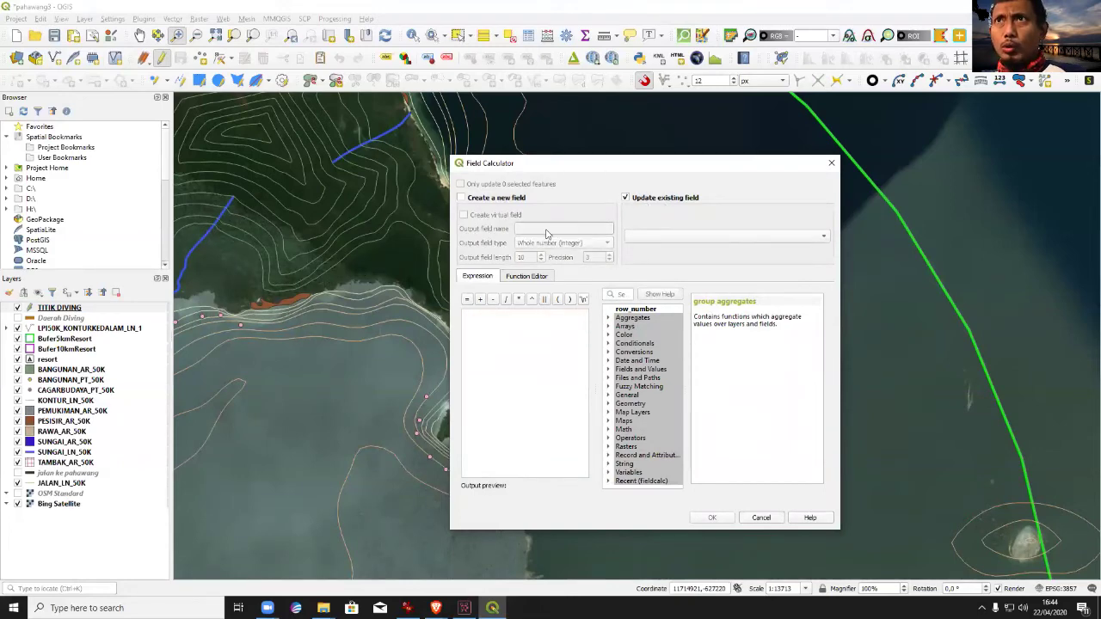
pyautogui.click(483, 199)
pyautogui.click(552, 243)
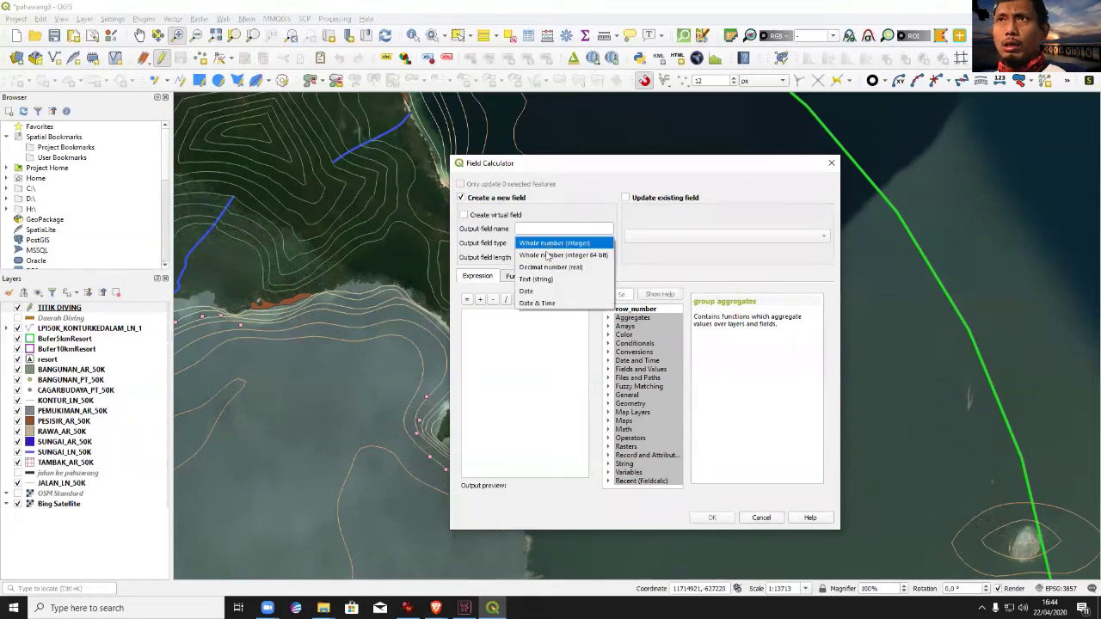
pyautogui.click(580, 268)
pyautogui.doubleClick(590, 257)
pyautogui.write('5')
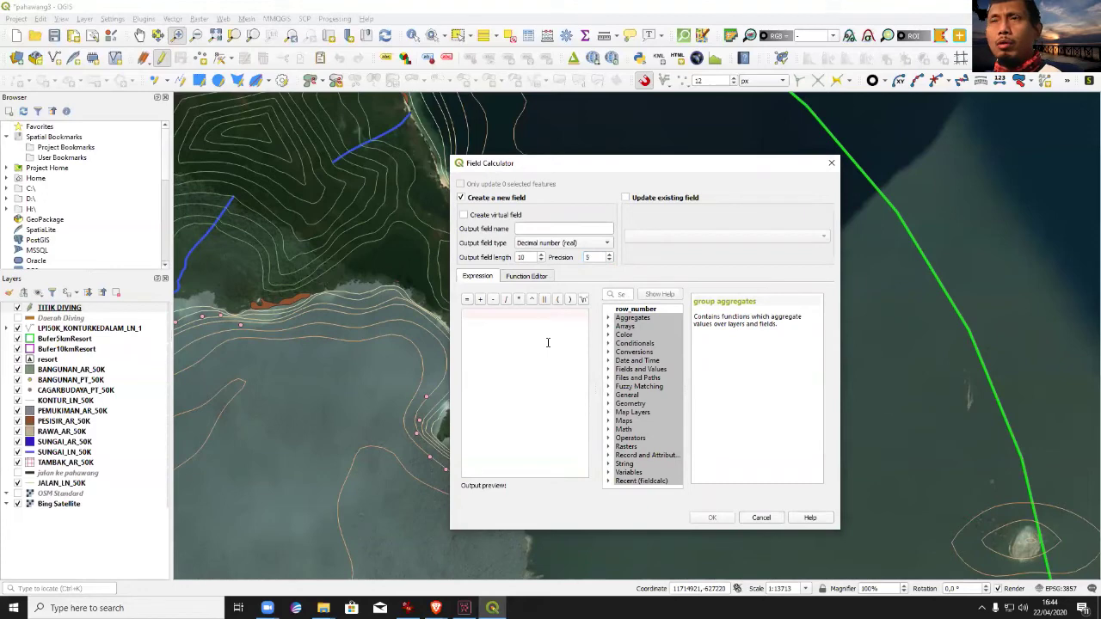
pyautogui.click(551, 229)
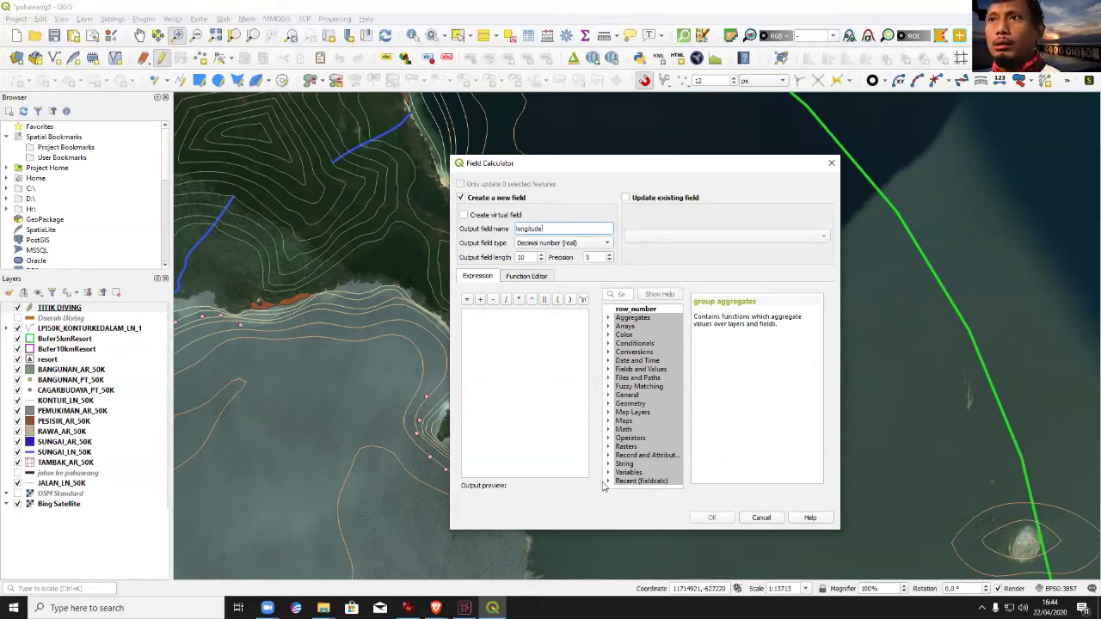
# Fill the longitude field with the $x expression and create it.
pyautogui.click(609, 405)
pyautogui.scroll(-20, 645, 430)
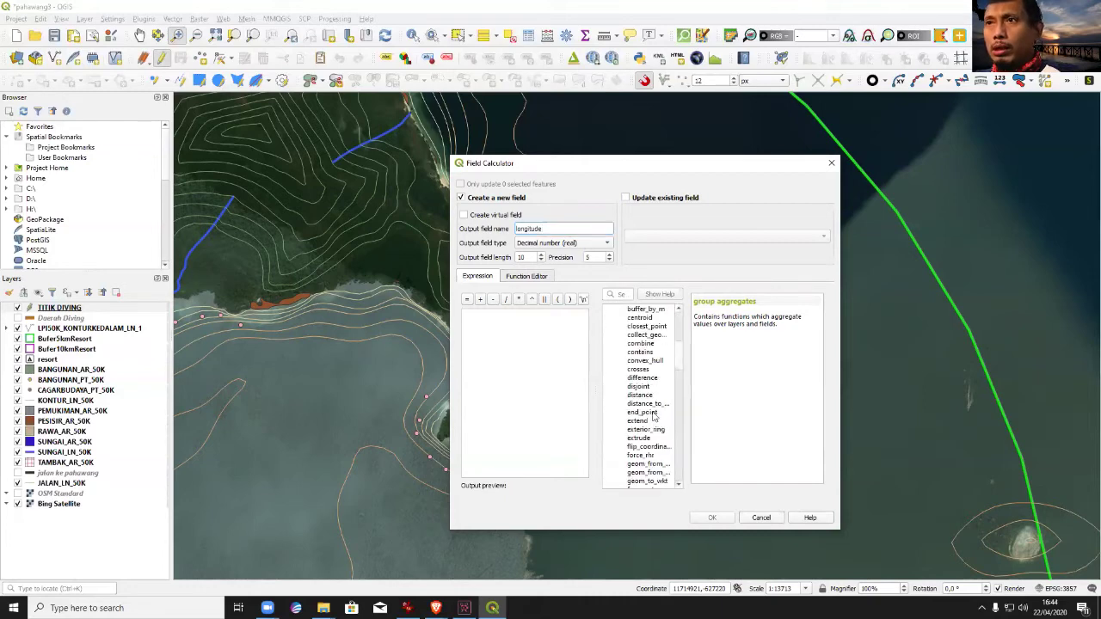
pyautogui.scroll(2, 644, 387)
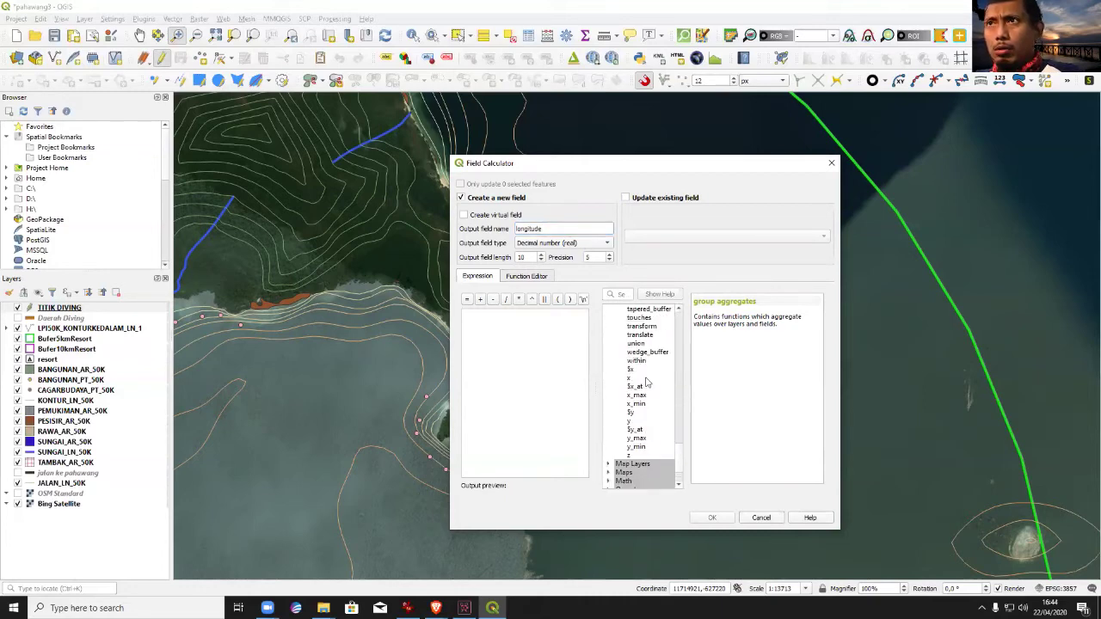
pyautogui.doubleClick(629, 374)
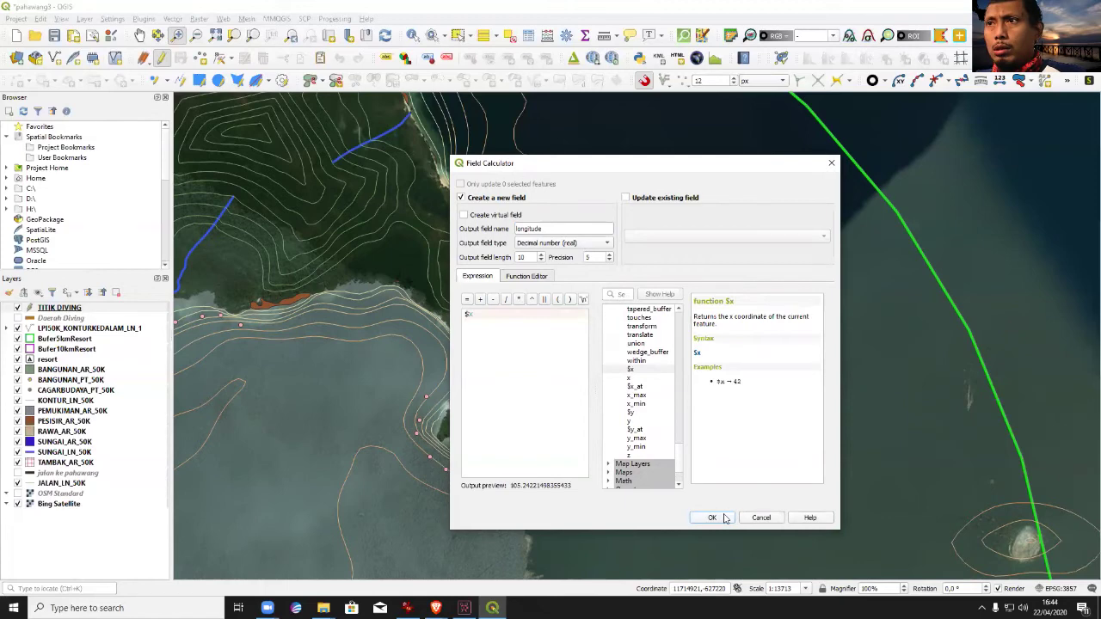
pyautogui.click(721, 516)
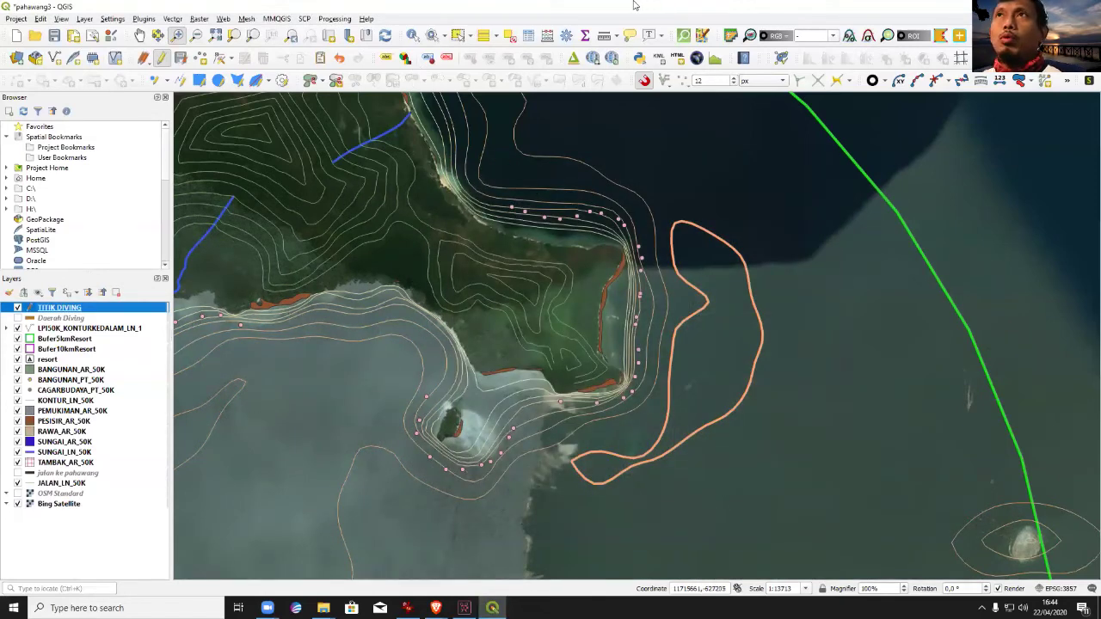
# Add a decimal latitude field computed from $y, then save the project with Ctrl+S.
pyautogui.click(547, 36)
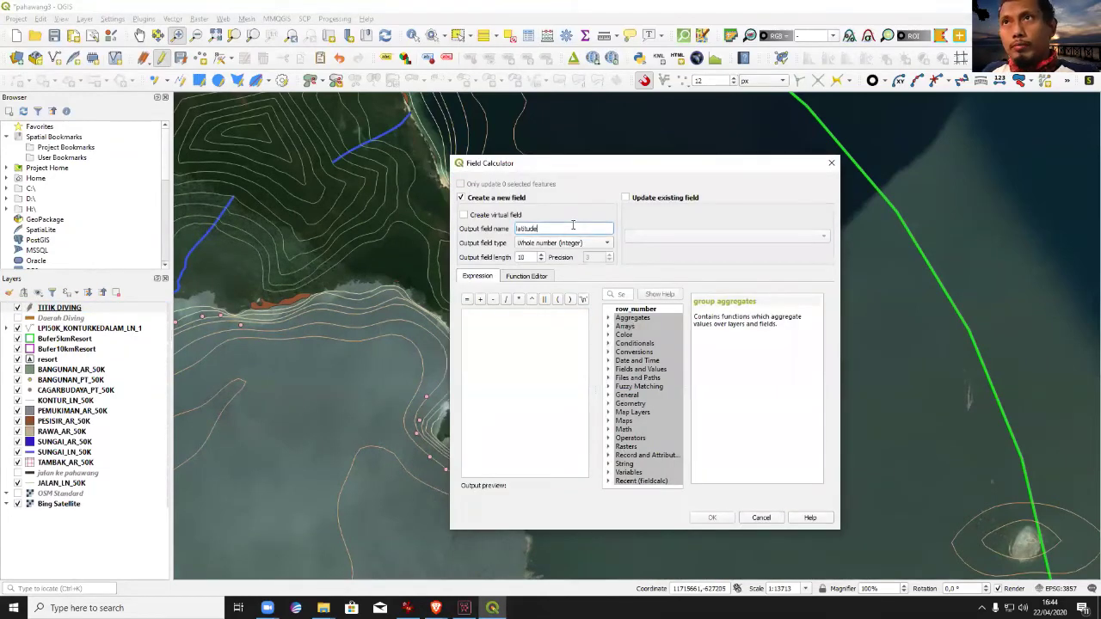
pyautogui.click(567, 244)
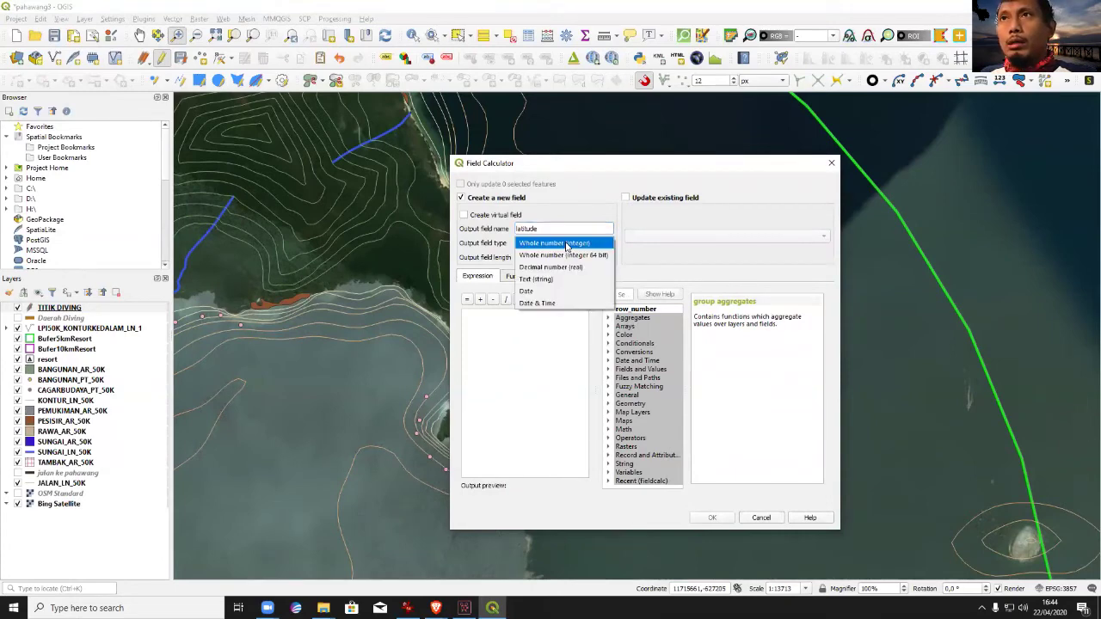
pyautogui.click(569, 263)
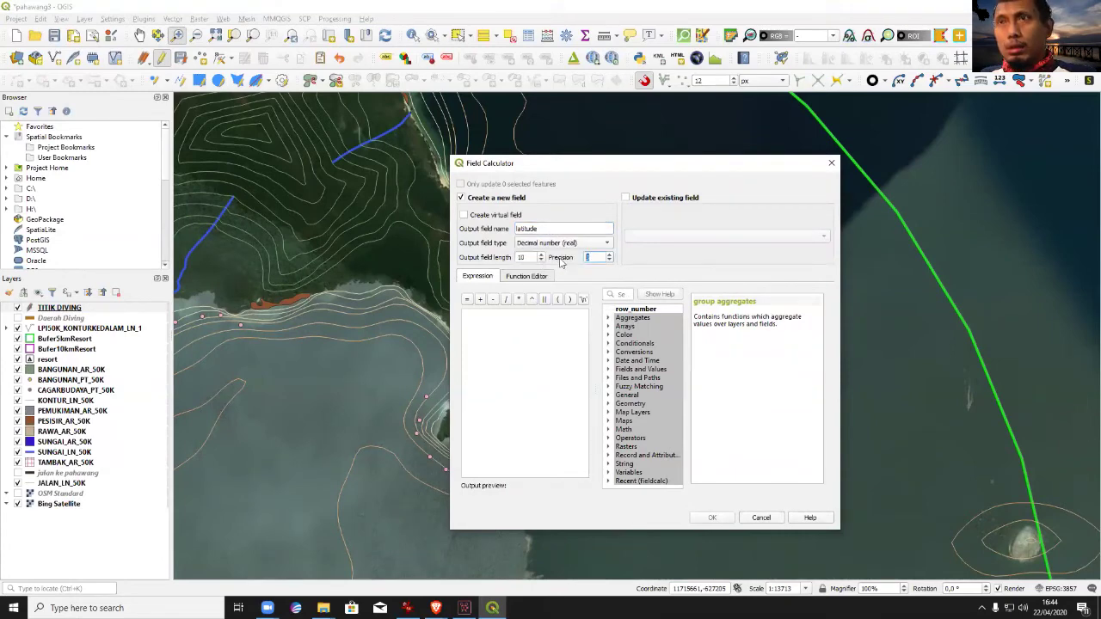
pyautogui.click(561, 395)
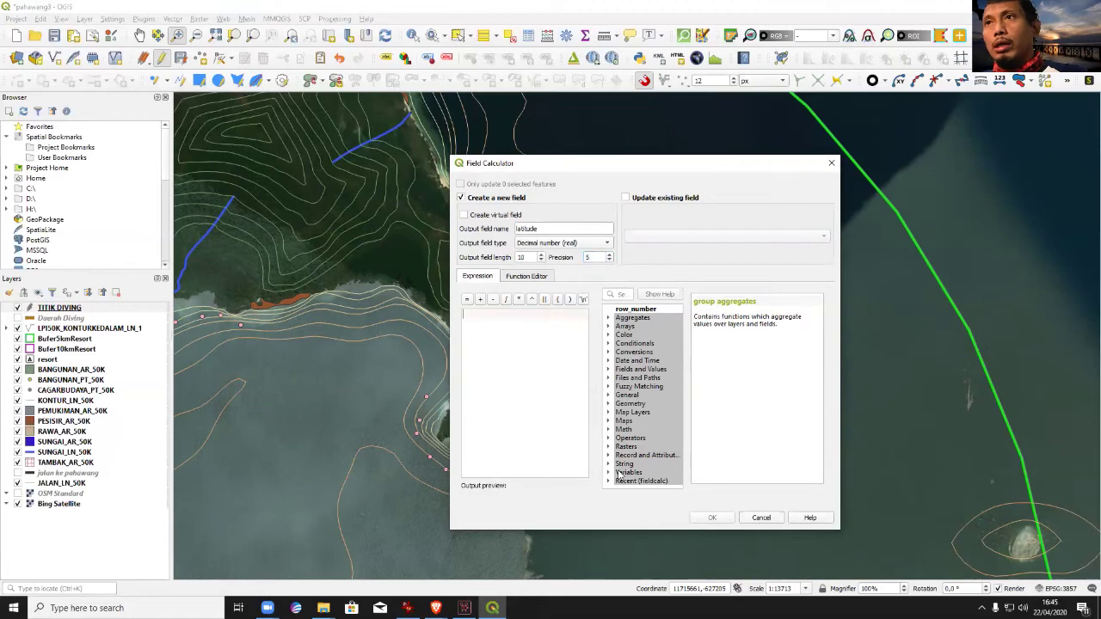
pyautogui.click(608, 403)
pyautogui.scroll(-20, 628, 430)
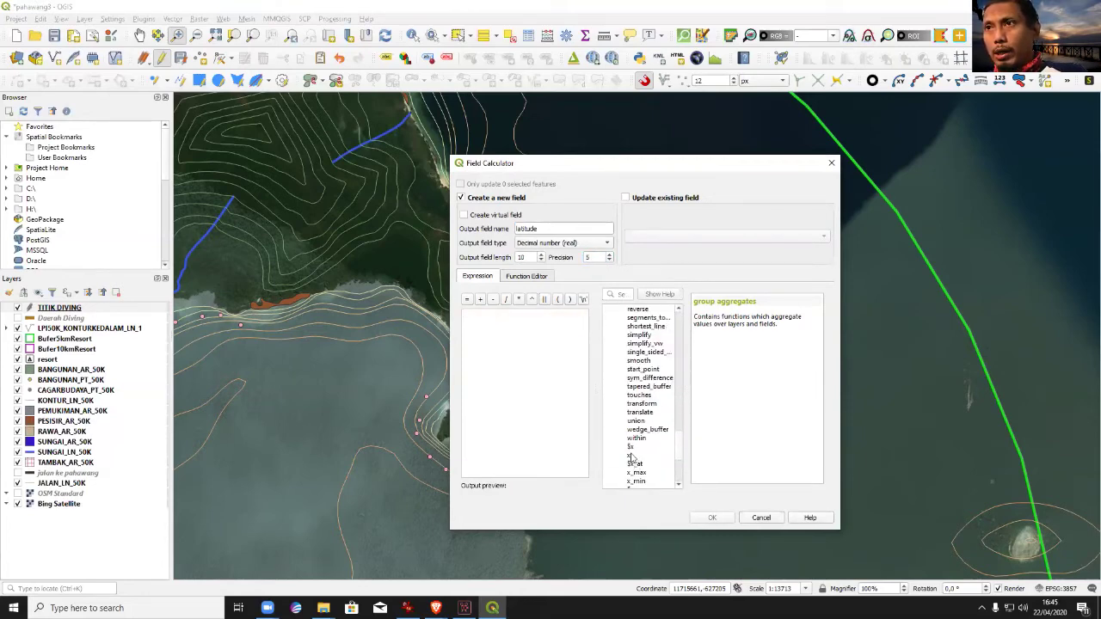
pyautogui.scroll(-5, 632, 456)
pyautogui.doubleClick(634, 361)
pyautogui.click(711, 518)
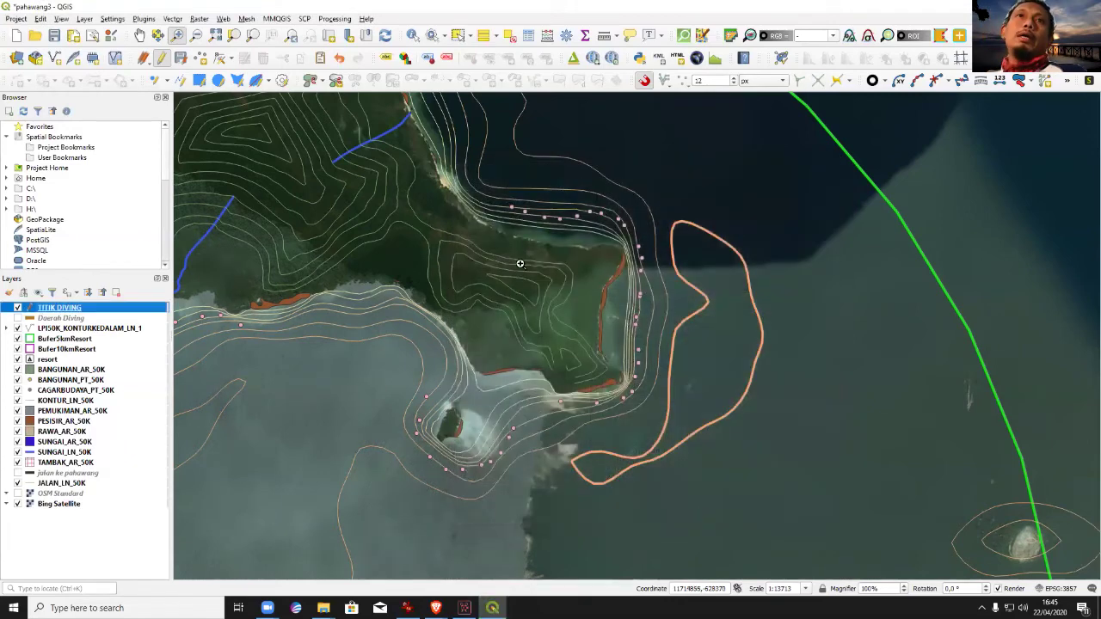
pyautogui.hotkey('ctrl', 's')
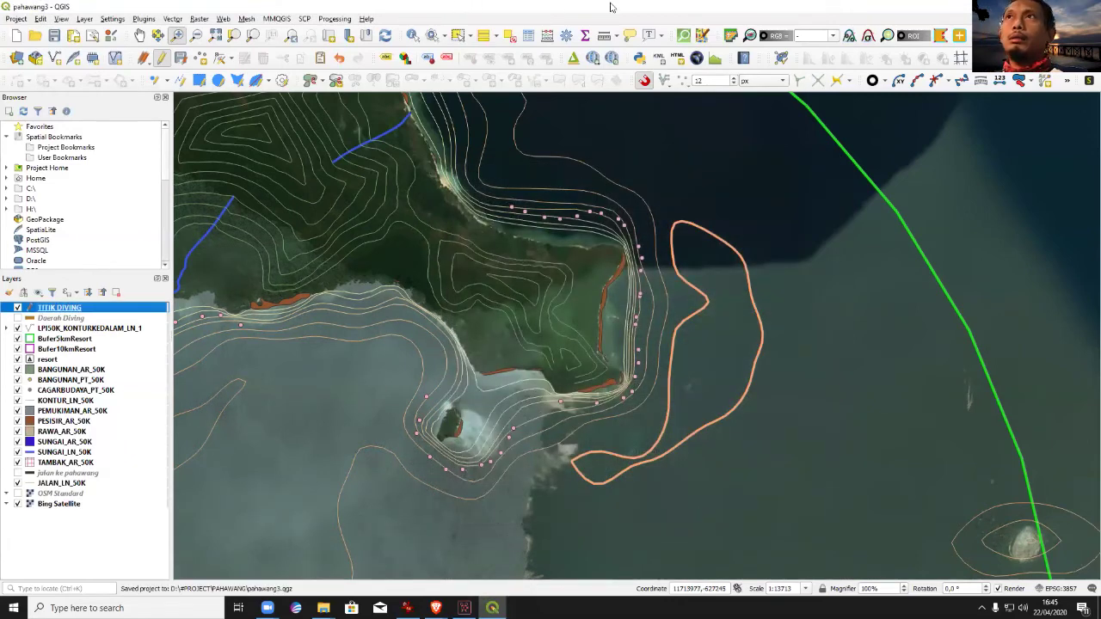
pyautogui.click(529, 35)
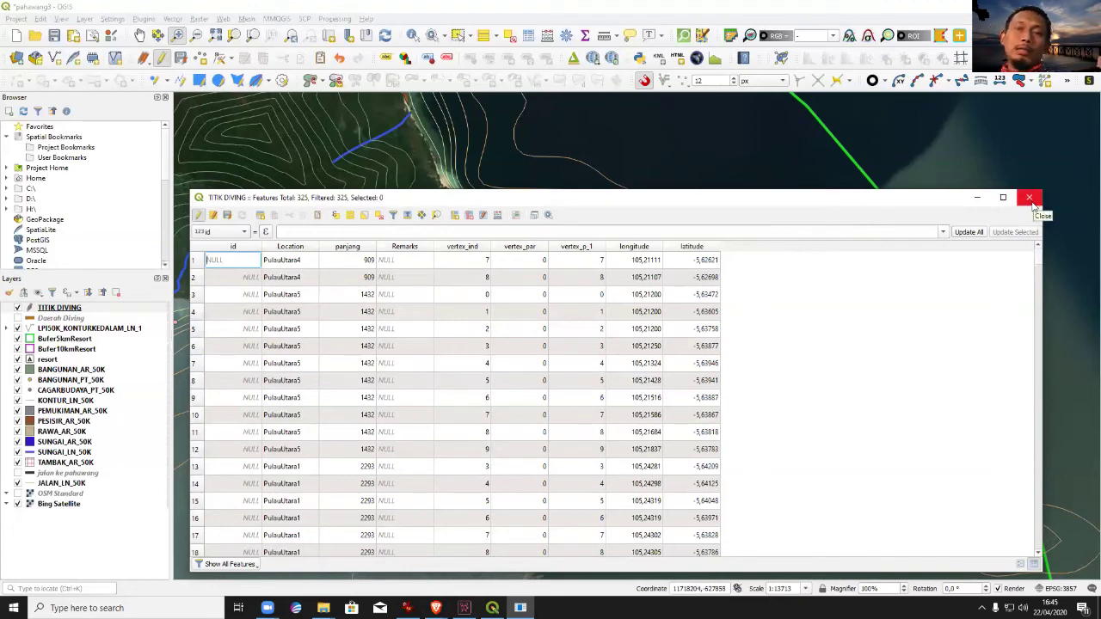
pyautogui.click(1035, 204)
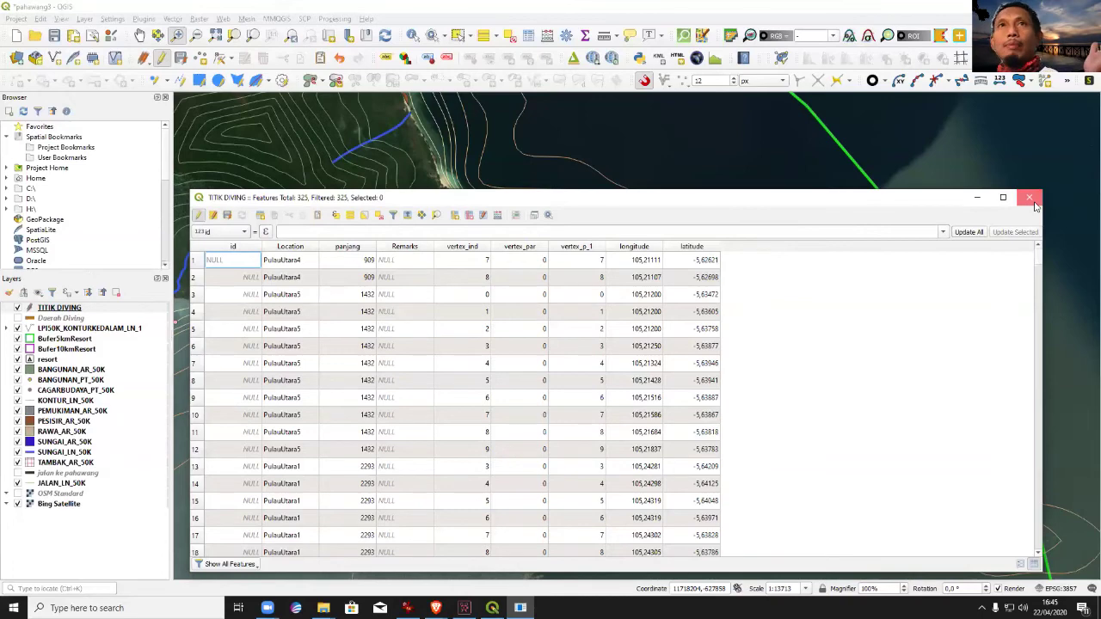
pyautogui.click(1035, 204)
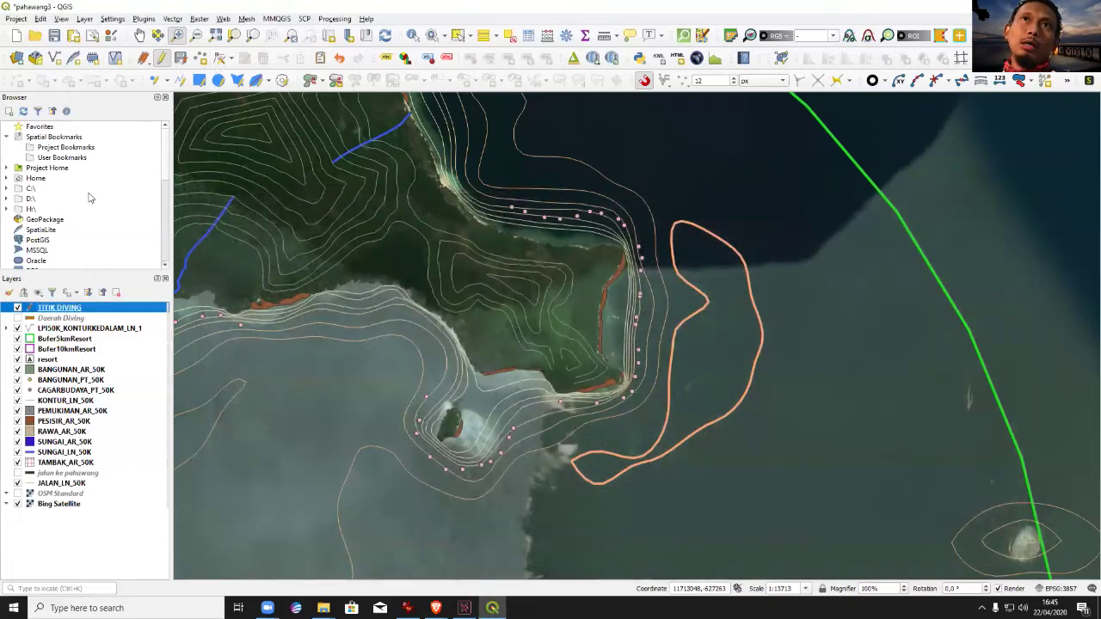
# Export TITIK DIVING as CSV to the Location Diving point Coordinate file.
pyautogui.rightClick(60, 308)
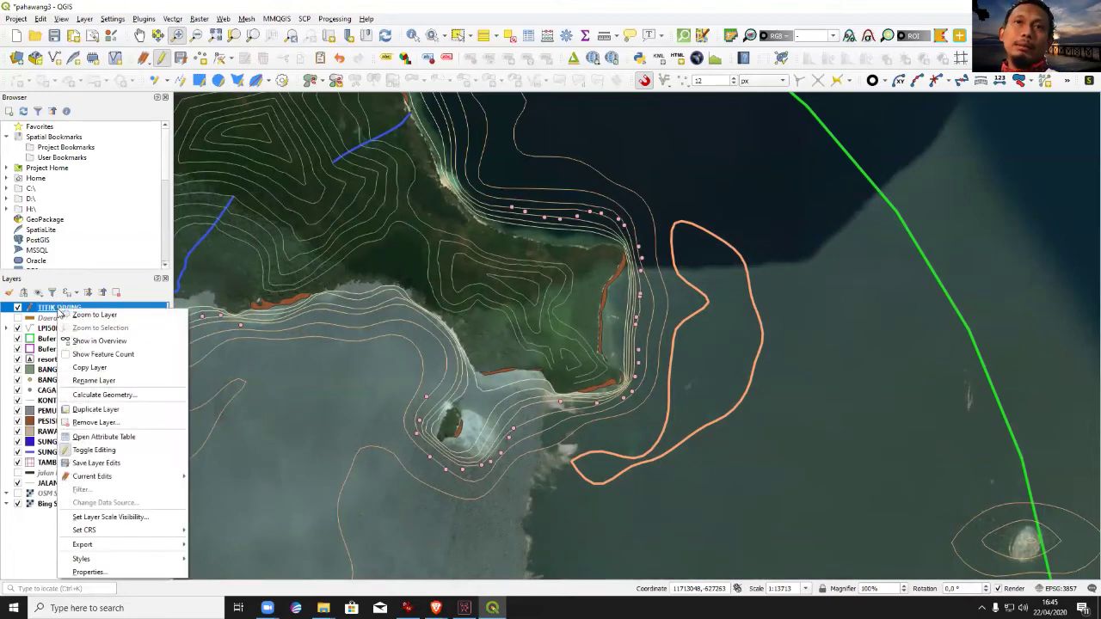
pyautogui.moveTo(172, 545)
pyautogui.click(212, 544)
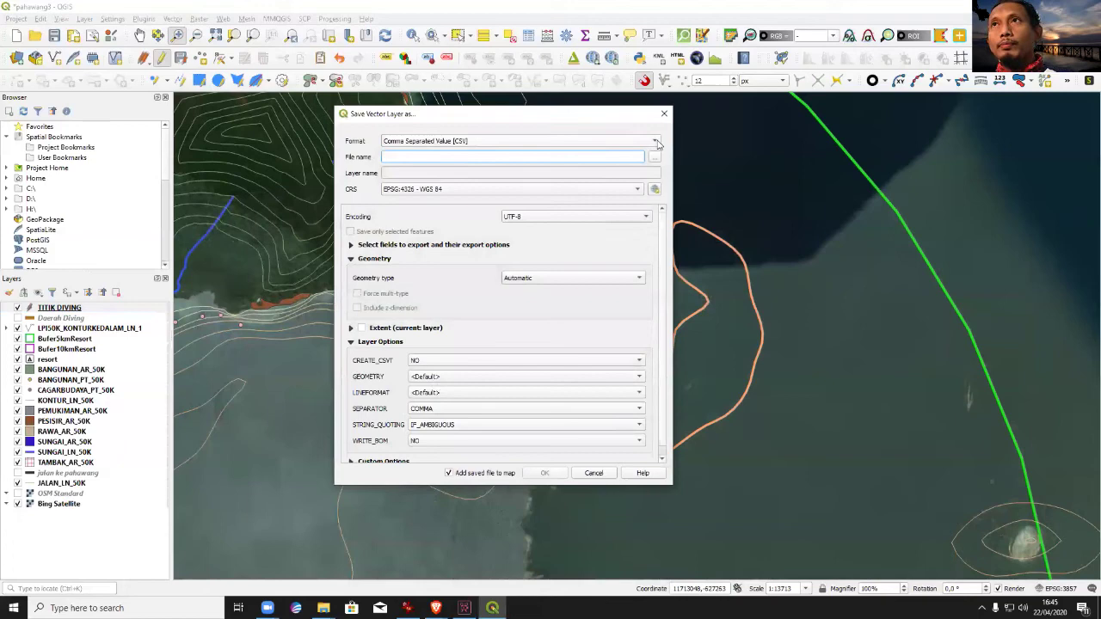
pyautogui.click(656, 142)
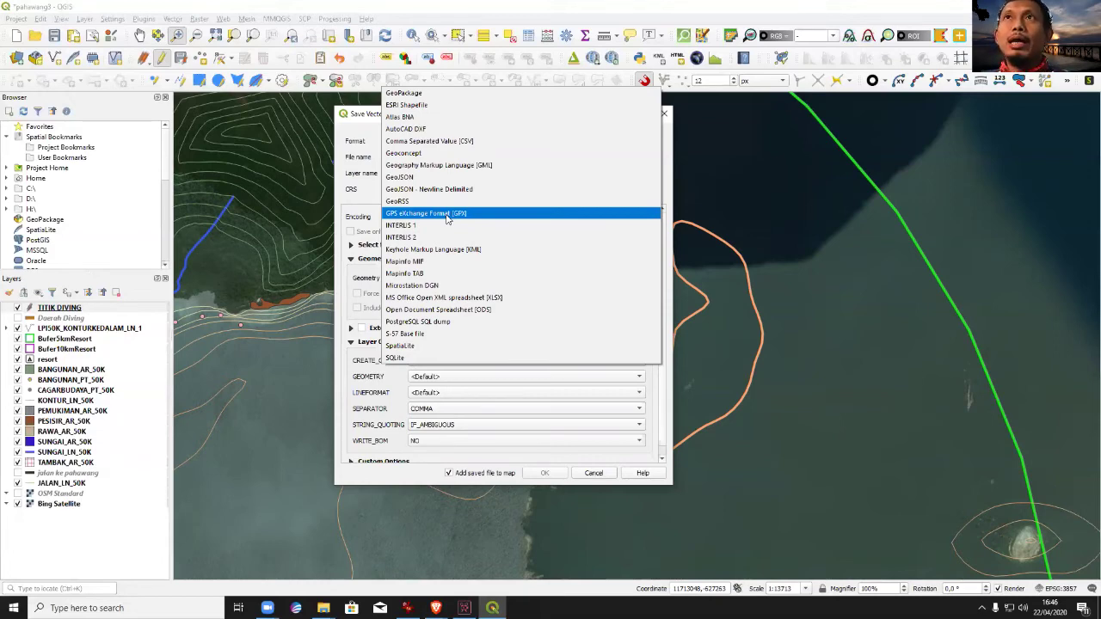
pyautogui.click(448, 145)
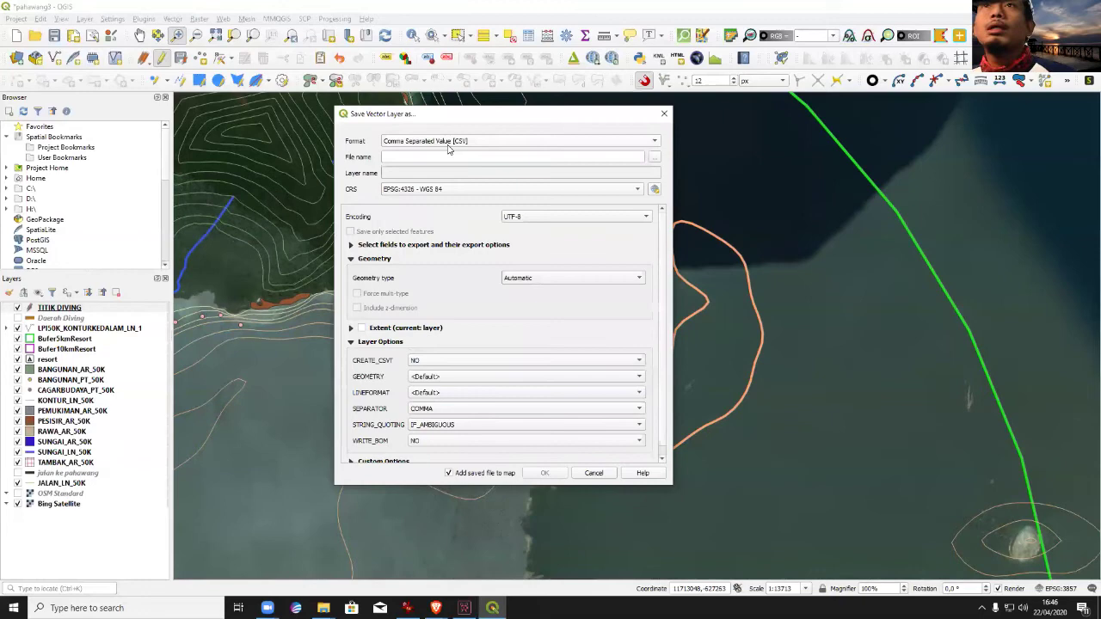
pyautogui.click(654, 158)
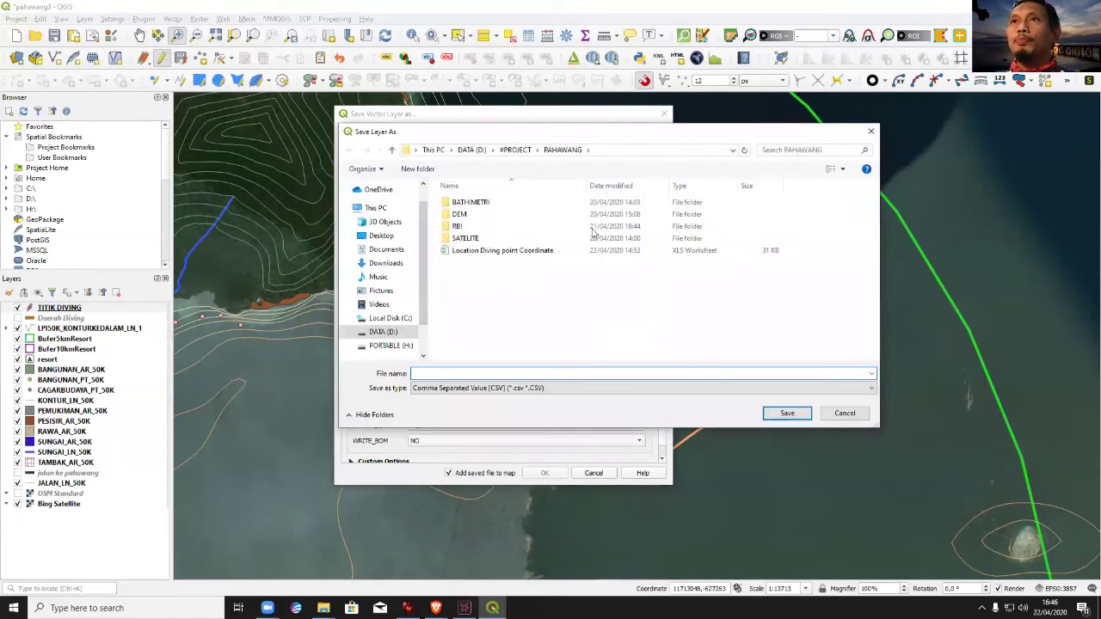
pyautogui.click(502, 251)
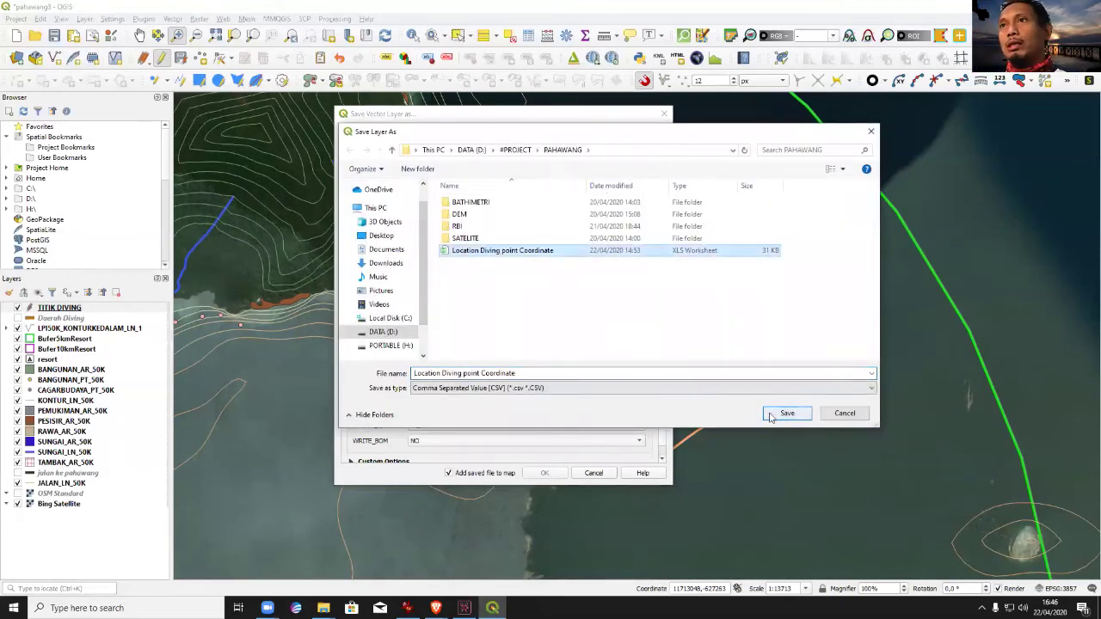
pyautogui.click(777, 414)
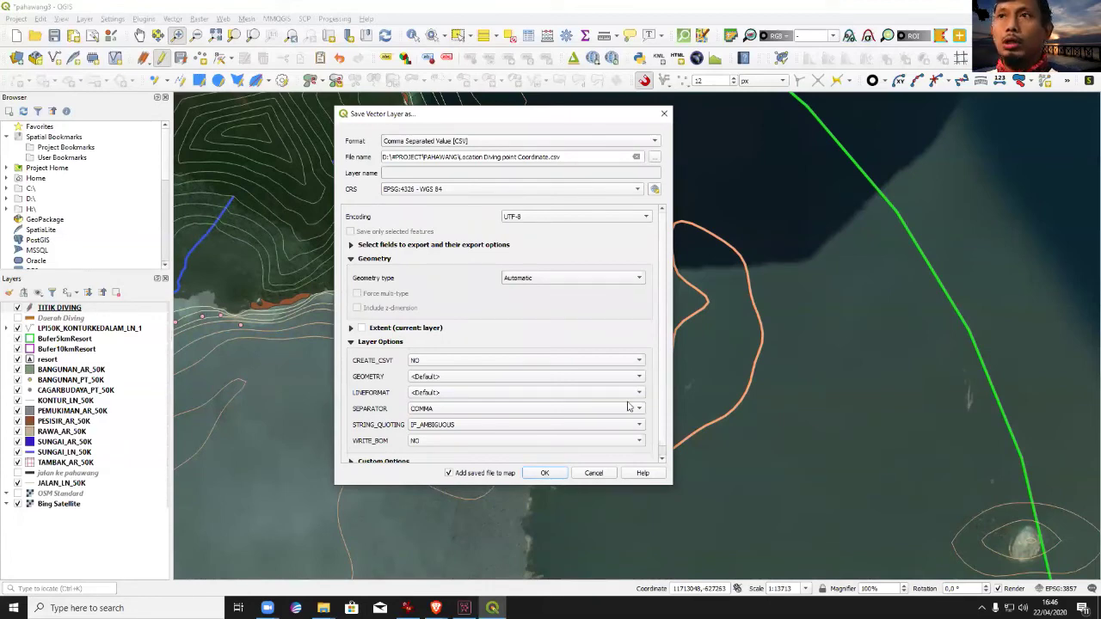
# Use TAB as separator, skip adding to map, and overwrite the existing file.
pyautogui.click(483, 409)
pyautogui.click(448, 420)
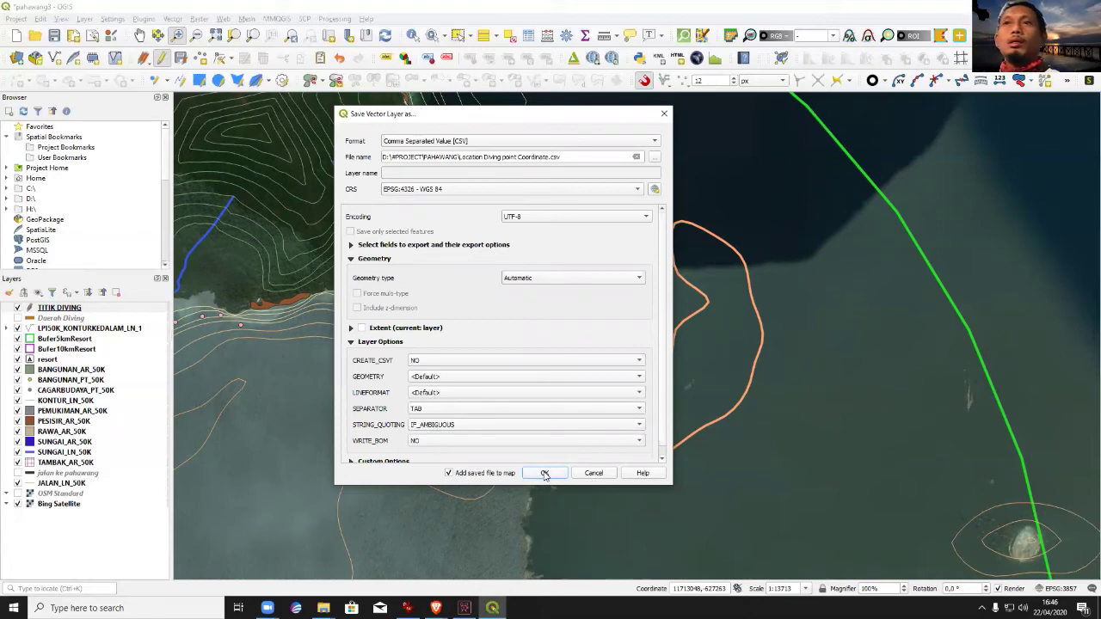
pyautogui.click(496, 474)
pyautogui.click(537, 475)
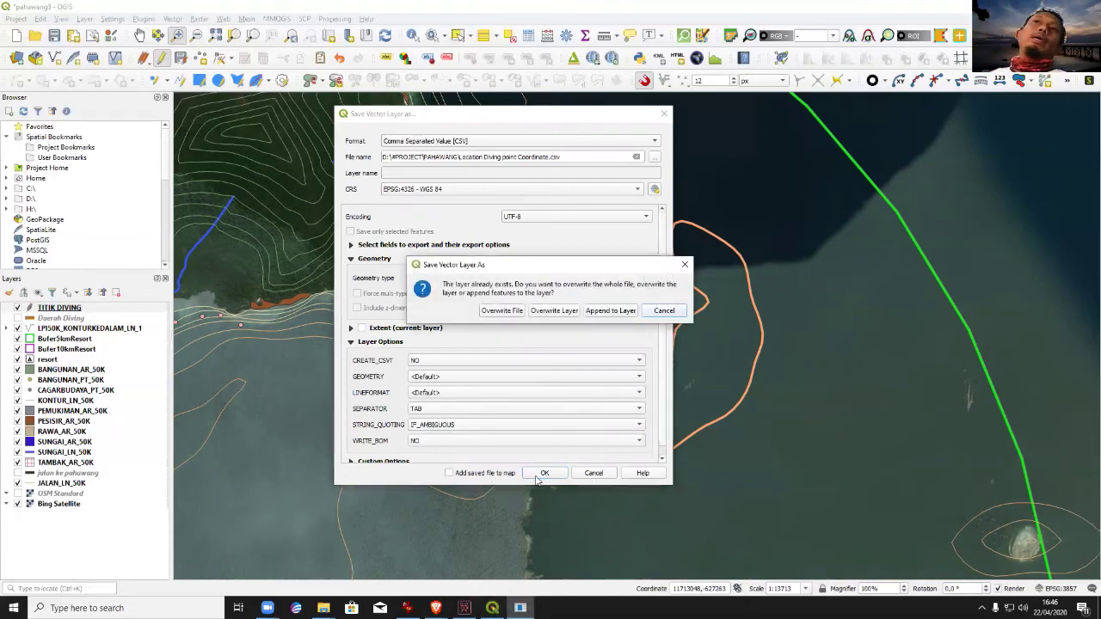
pyautogui.click(514, 312)
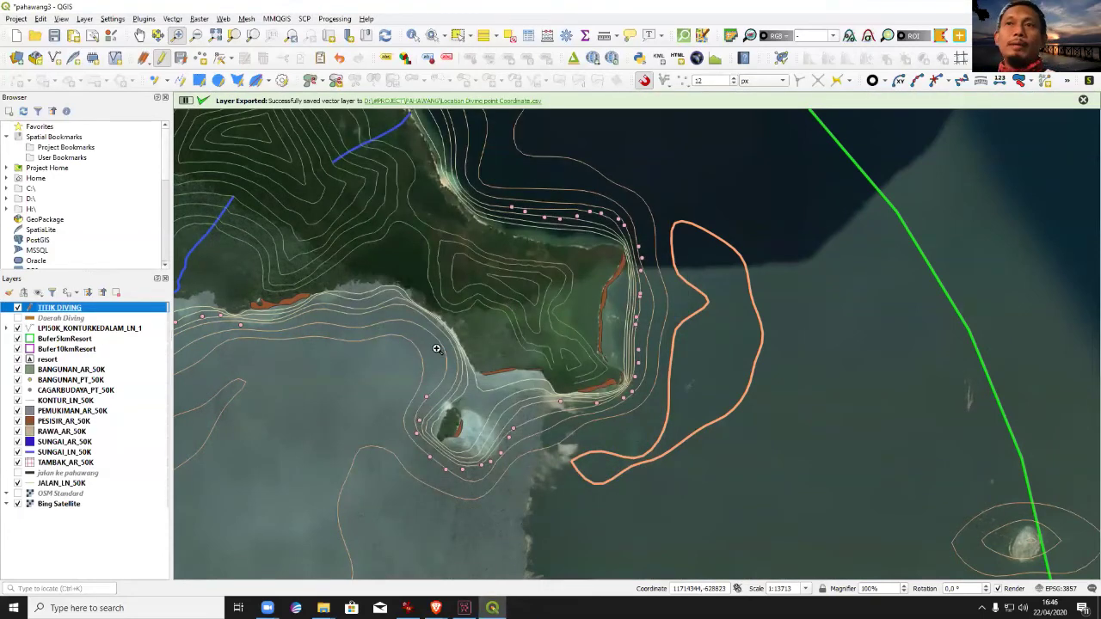
# Open Location Diving point Coordinate from the PAHAWANG folder with WPS Spreadsheets.
pyautogui.moveTo(323, 607)
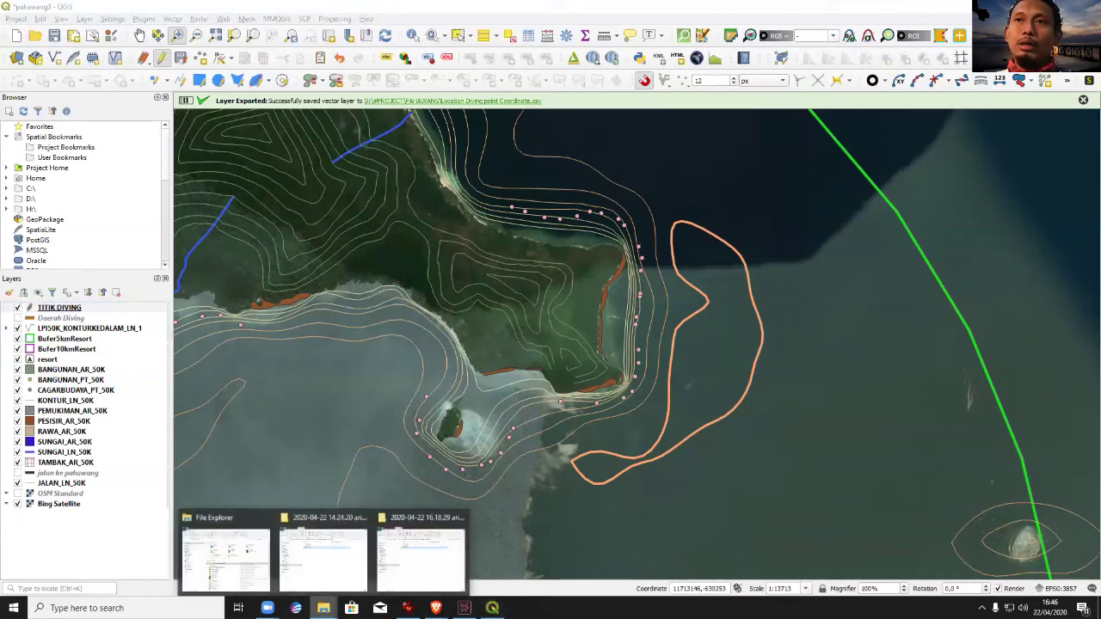
pyautogui.click(296, 564)
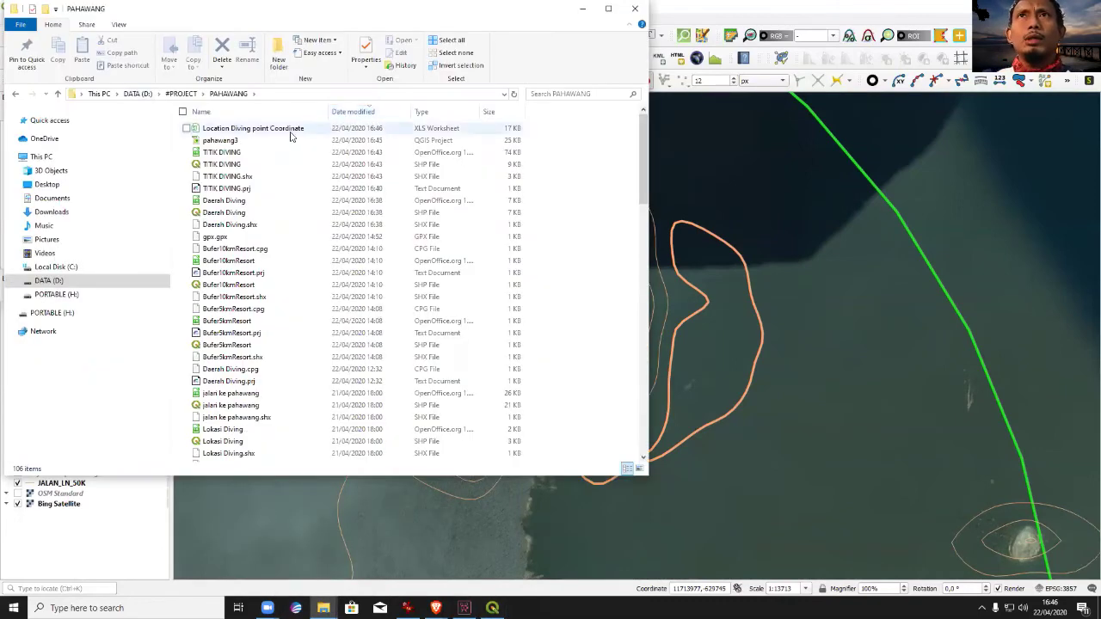
pyautogui.click(284, 129)
pyautogui.rightClick(284, 131)
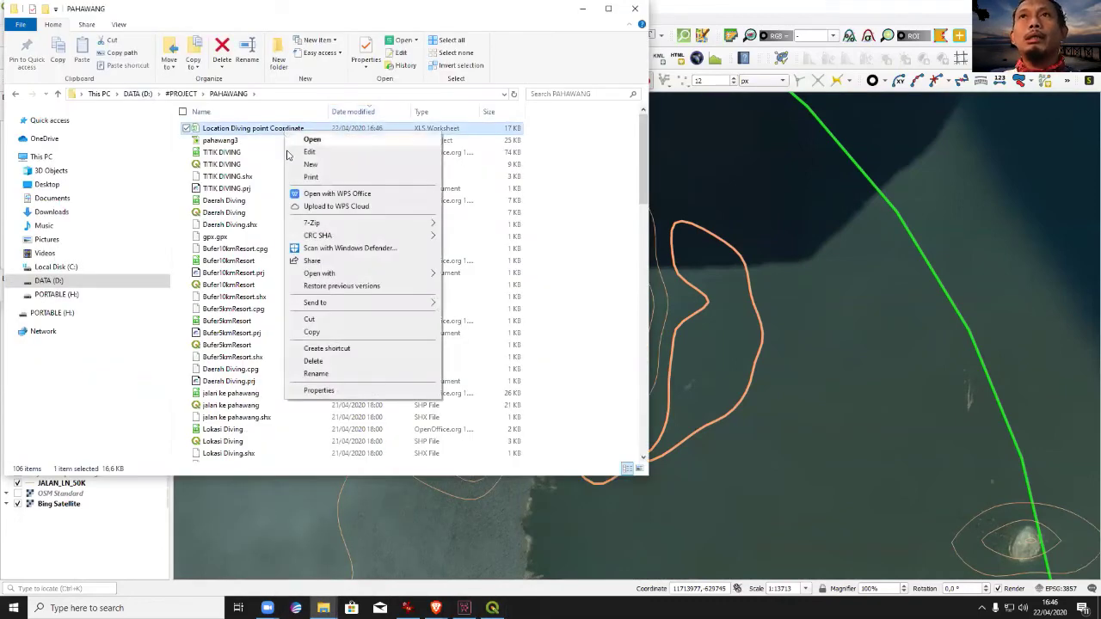
pyautogui.moveTo(318, 276)
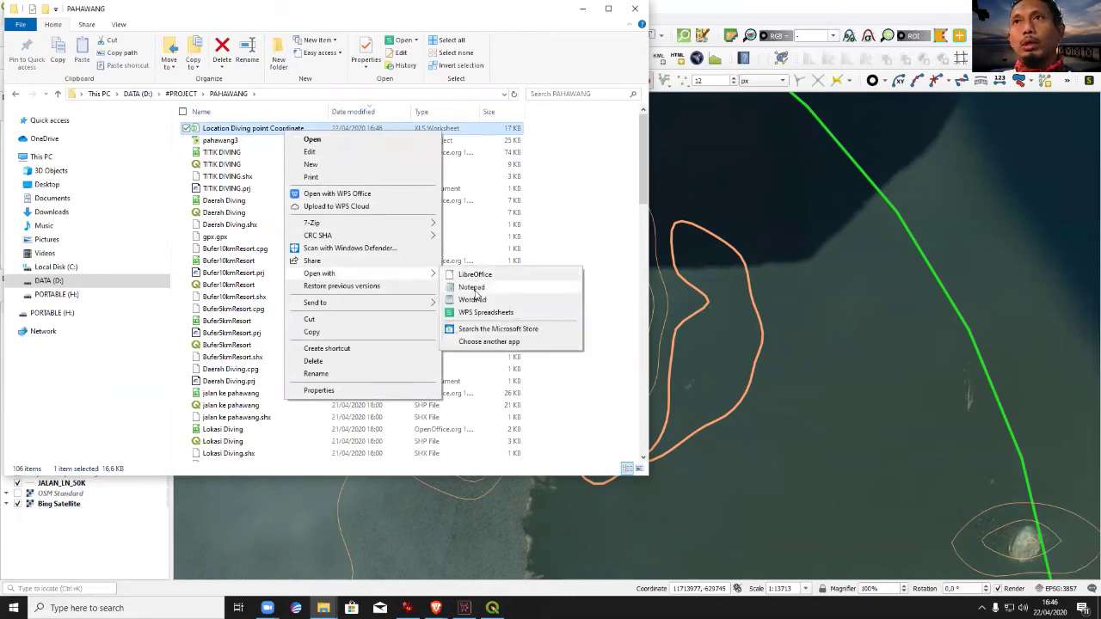
pyautogui.click(478, 313)
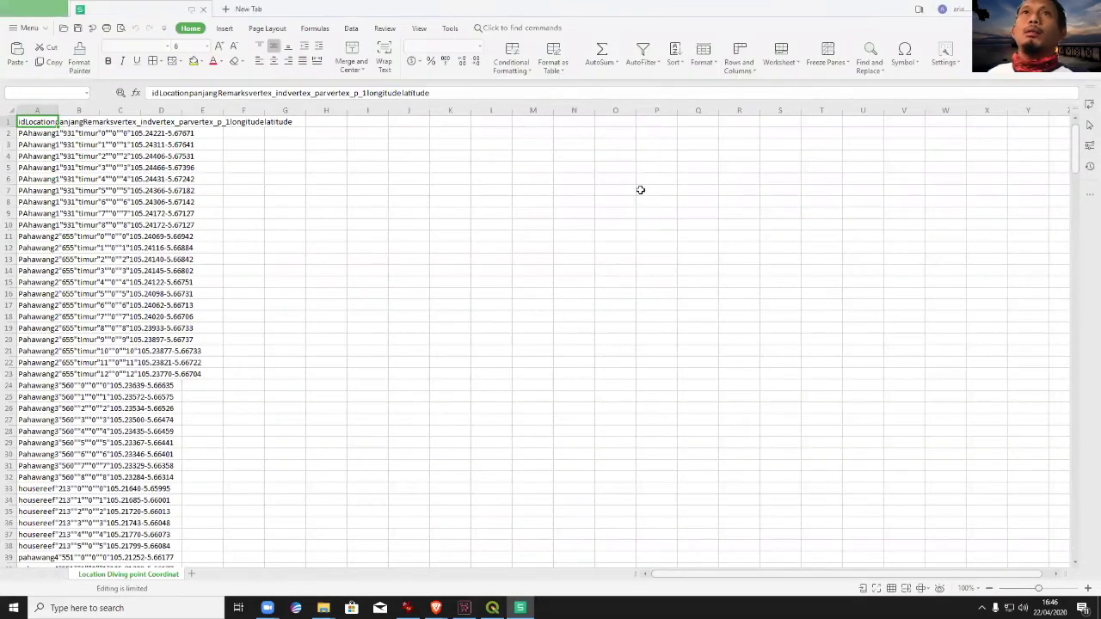
# Split column A into separate columns with the Text to Columns wizard.
pyautogui.moveTo(57, 110); pyautogui.dragTo(184, 115)
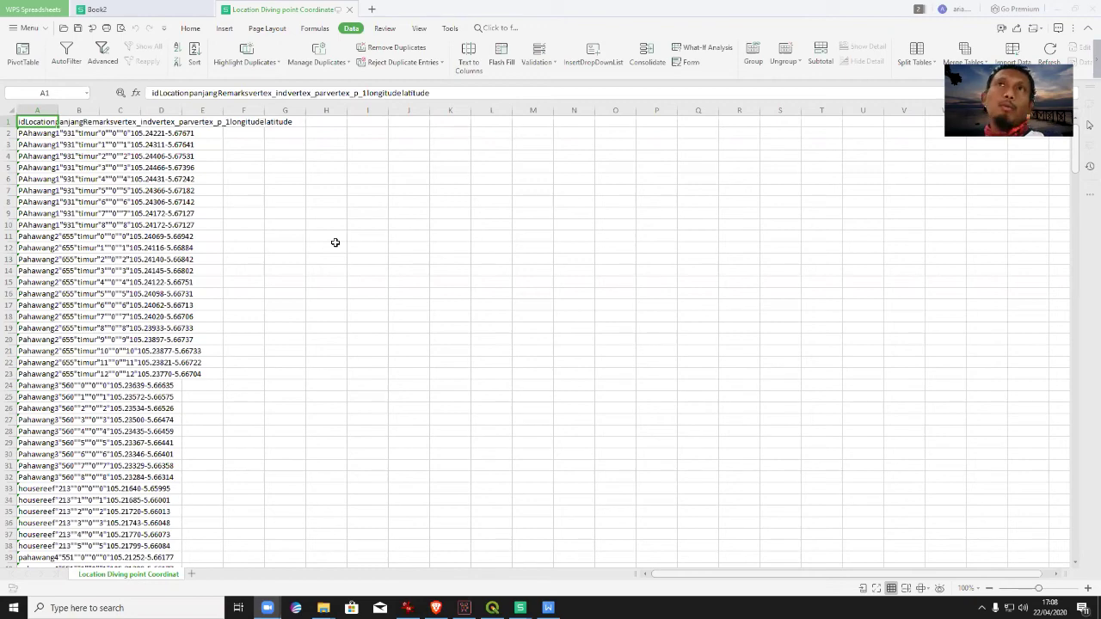
pyautogui.click(33, 110)
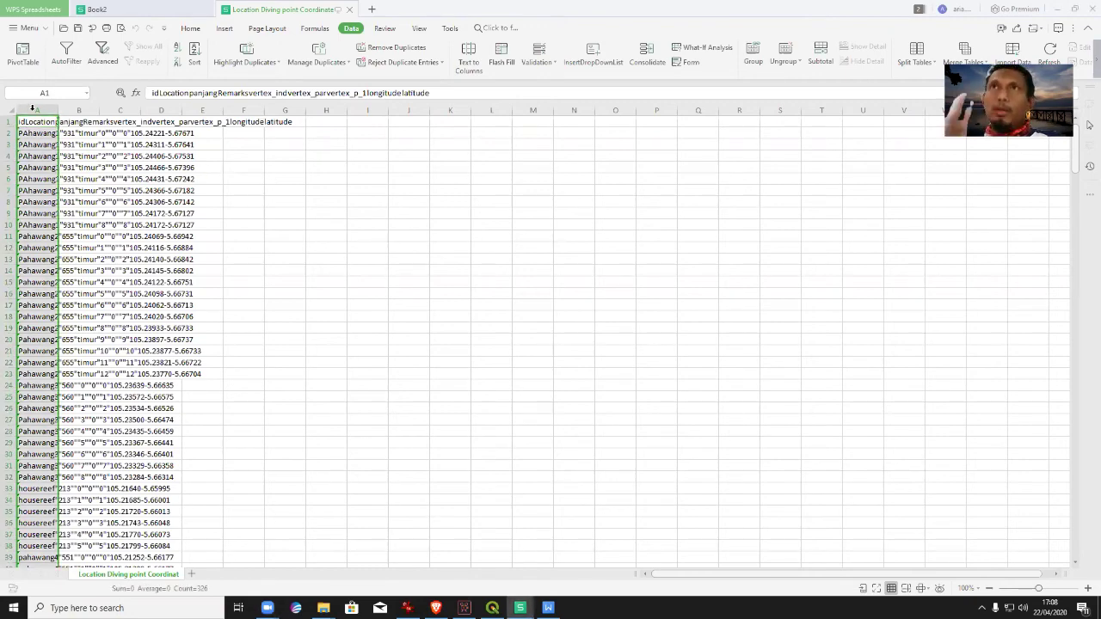
pyautogui.click(469, 59)
pyautogui.click(469, 69)
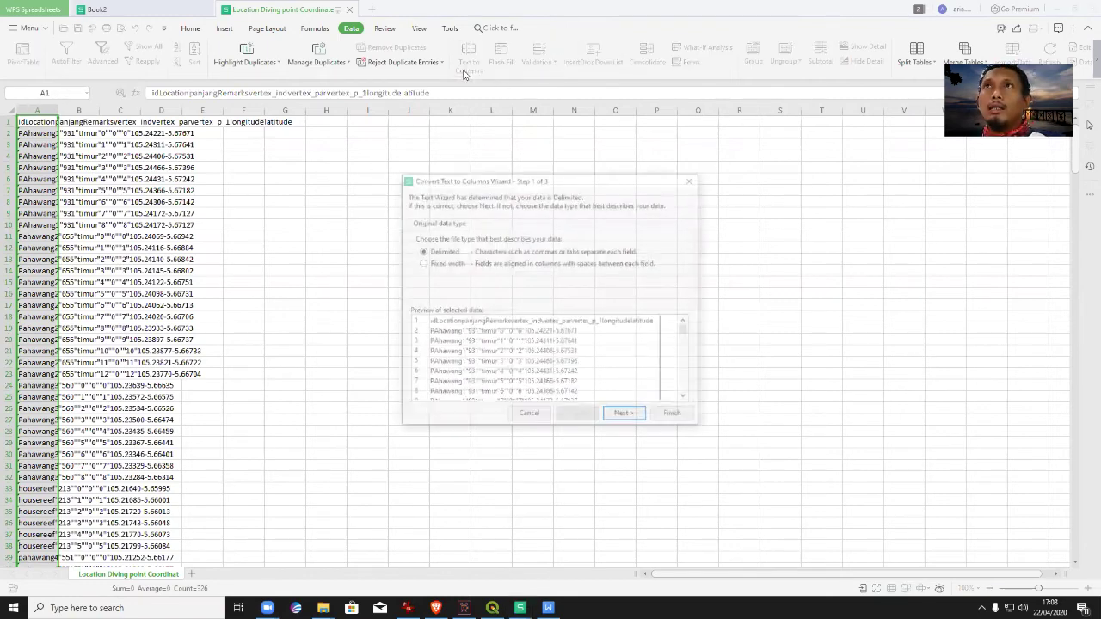
pyautogui.click(626, 417)
pyautogui.click(626, 418)
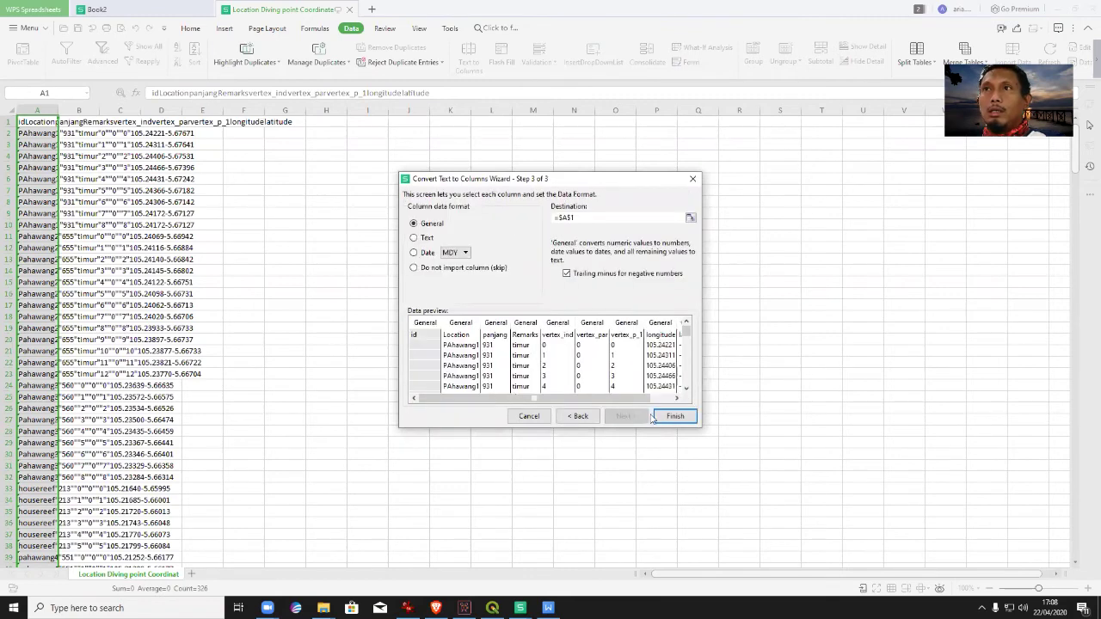
pyautogui.click(663, 417)
# Autofit the Location column width to its contents.
pyautogui.click(606, 248)
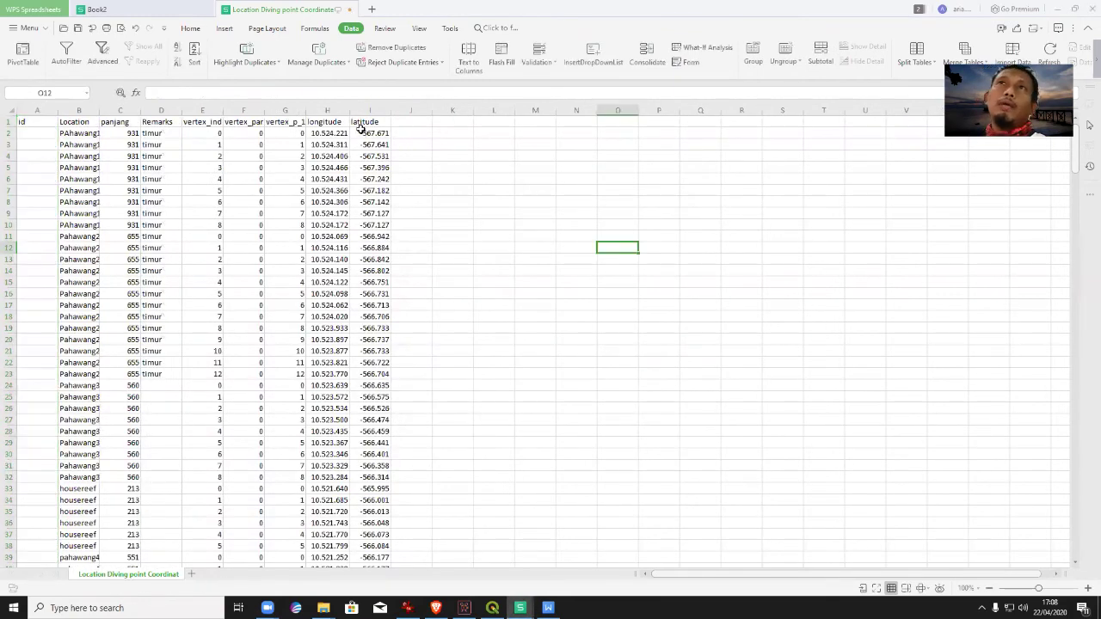
pyautogui.moveTo(345, 111); pyautogui.dragTo(414, 110)
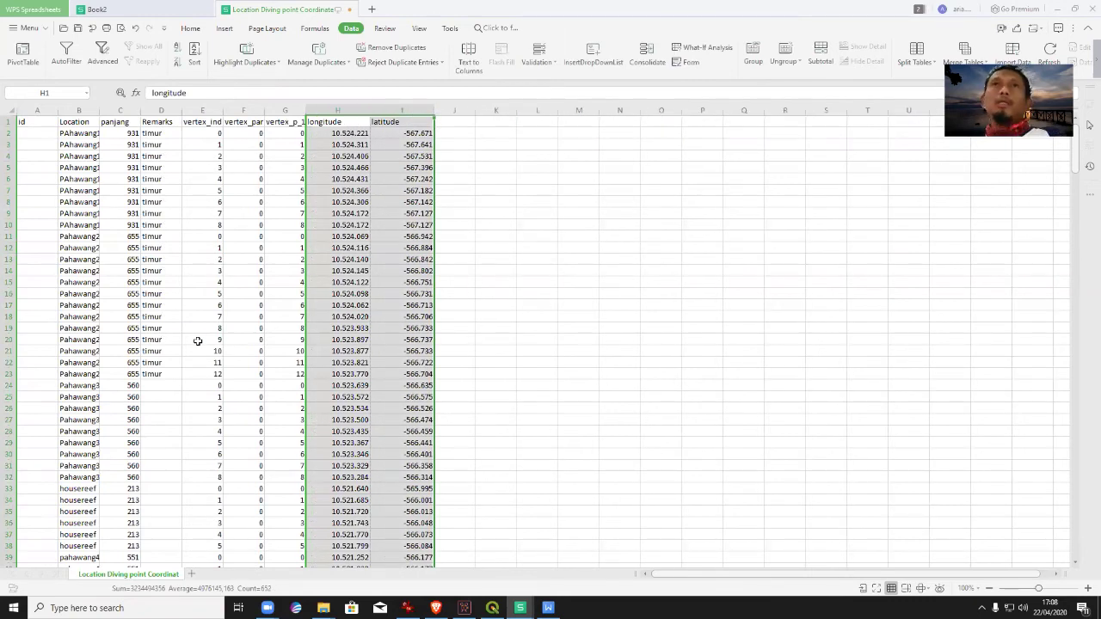
pyautogui.click(91, 108)
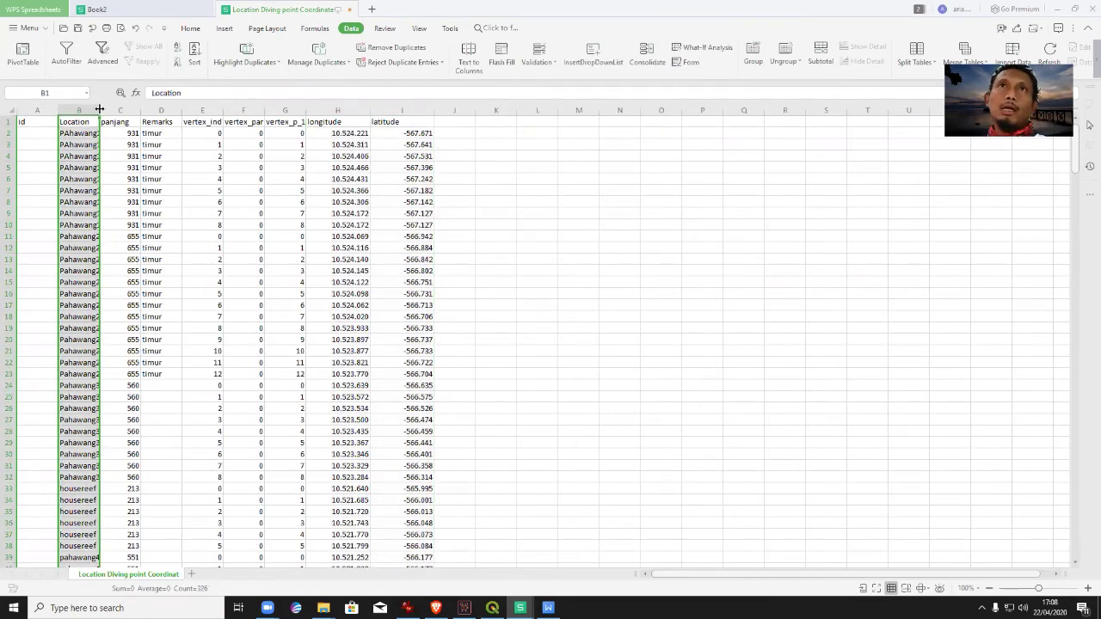
pyautogui.doubleClick(100, 109)
pyautogui.click(634, 357)
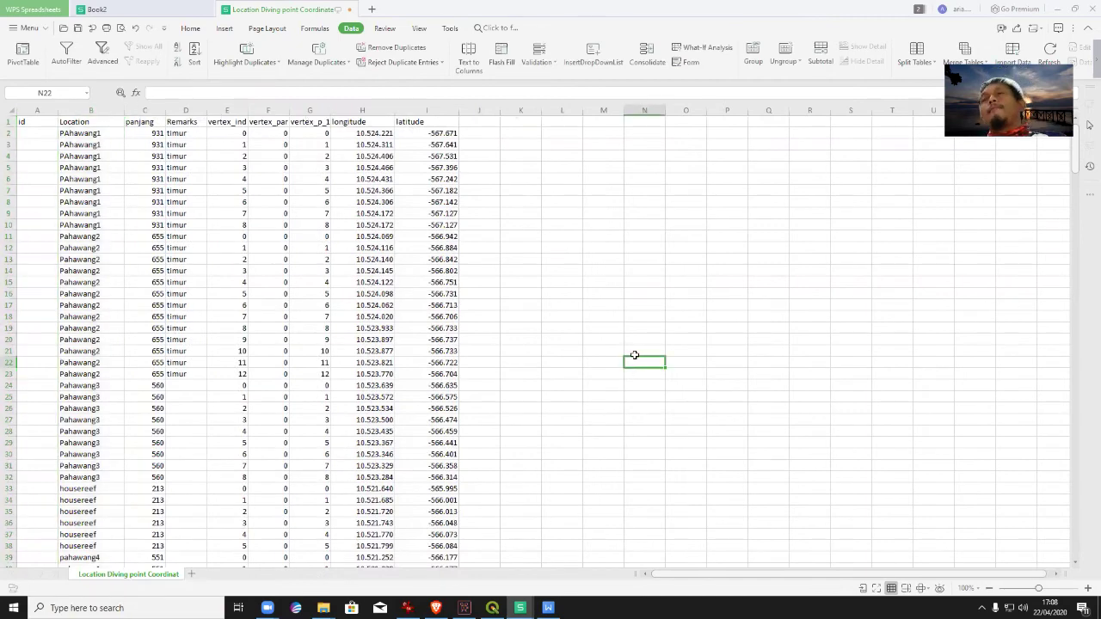